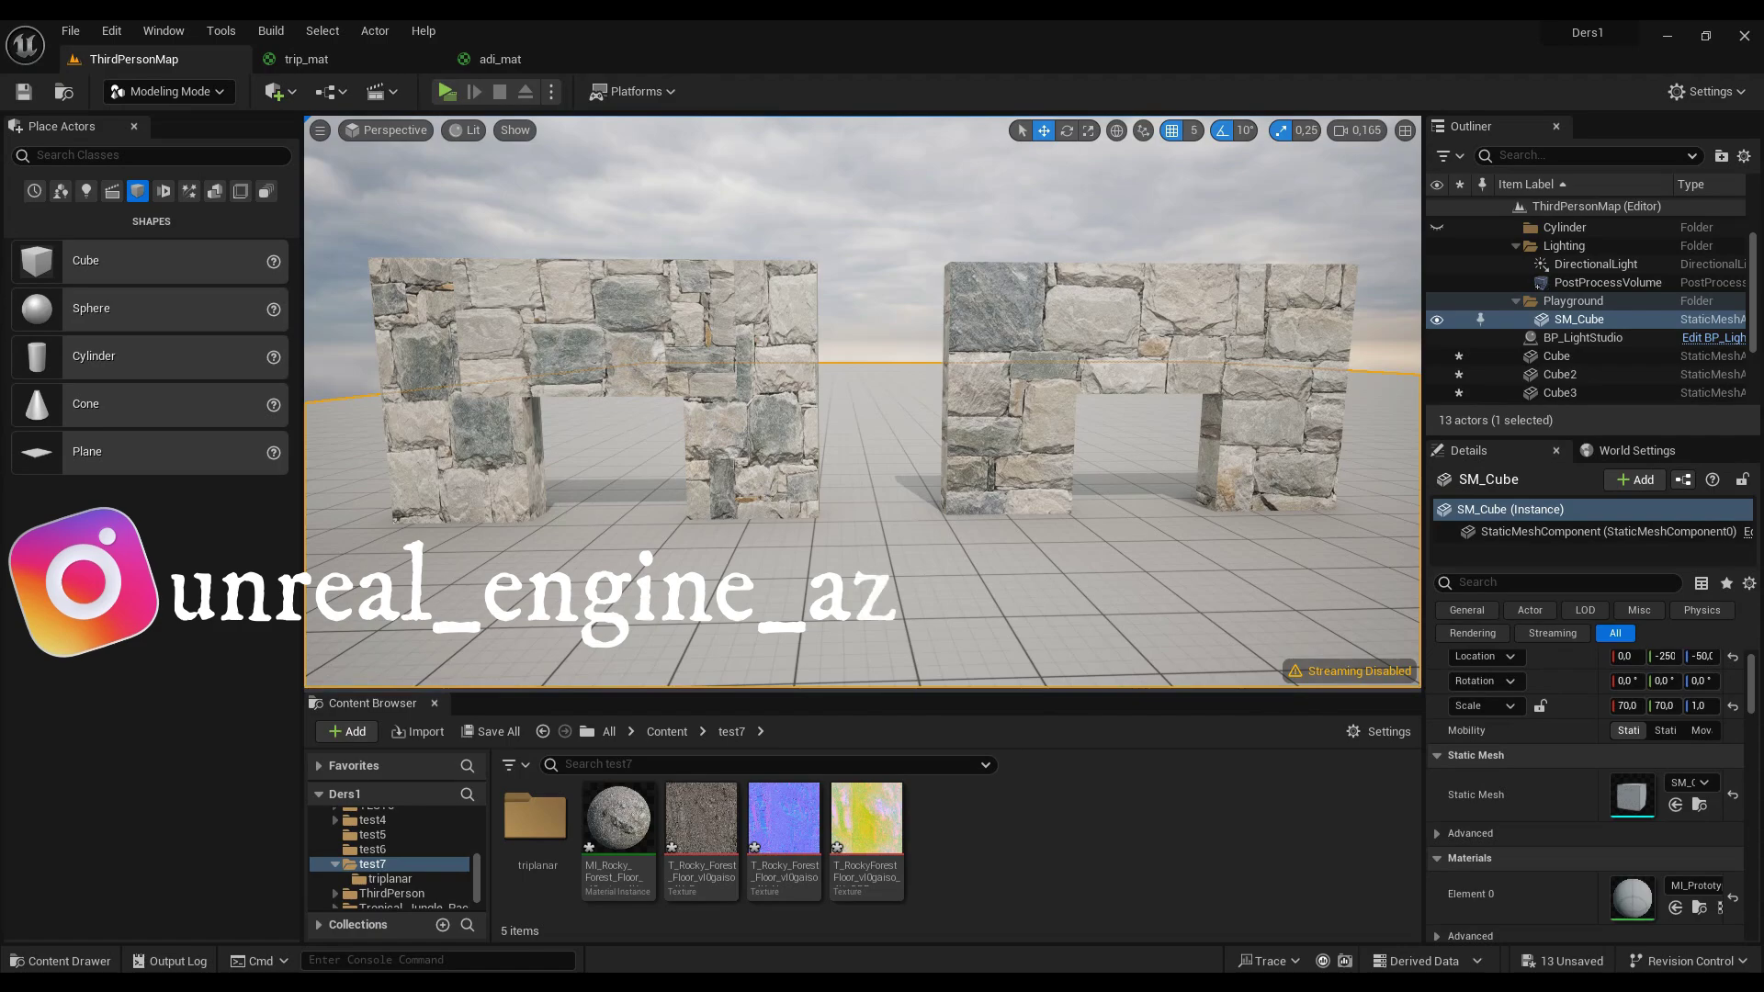
Step: Fly between the stone walls and select the top beams of the left and right arches
right_drag(864, 404, 843, 439)
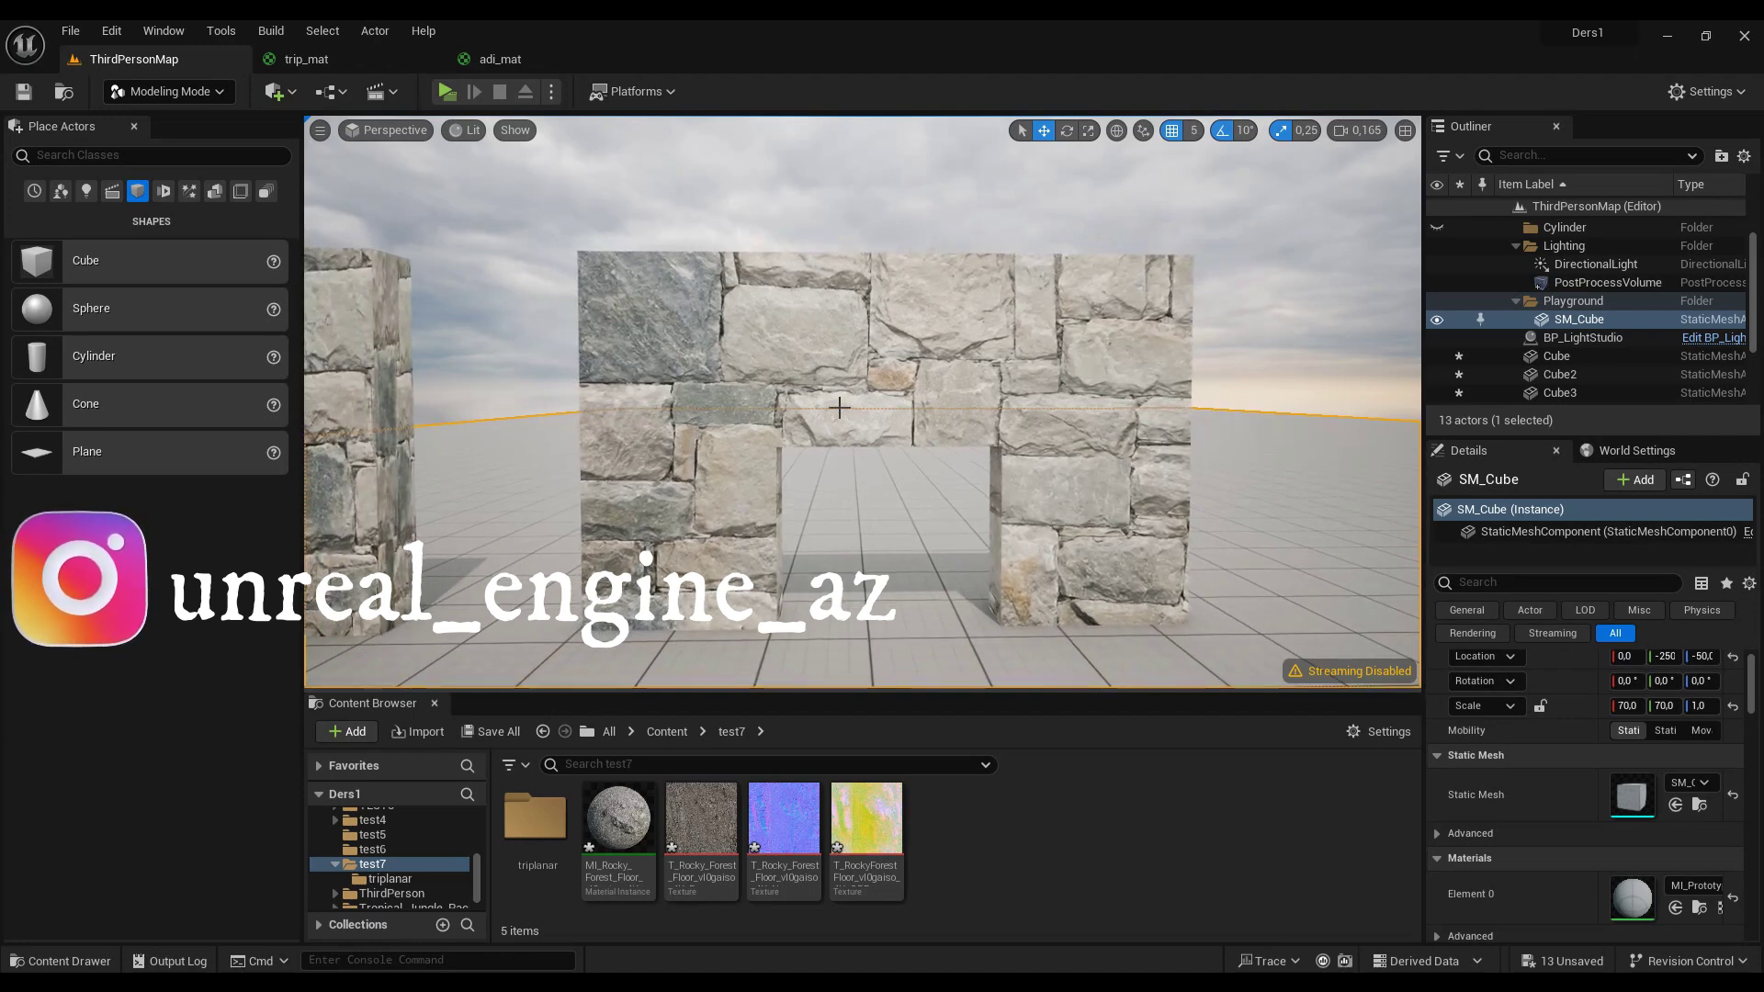
right_drag(839, 405, 839, 405)
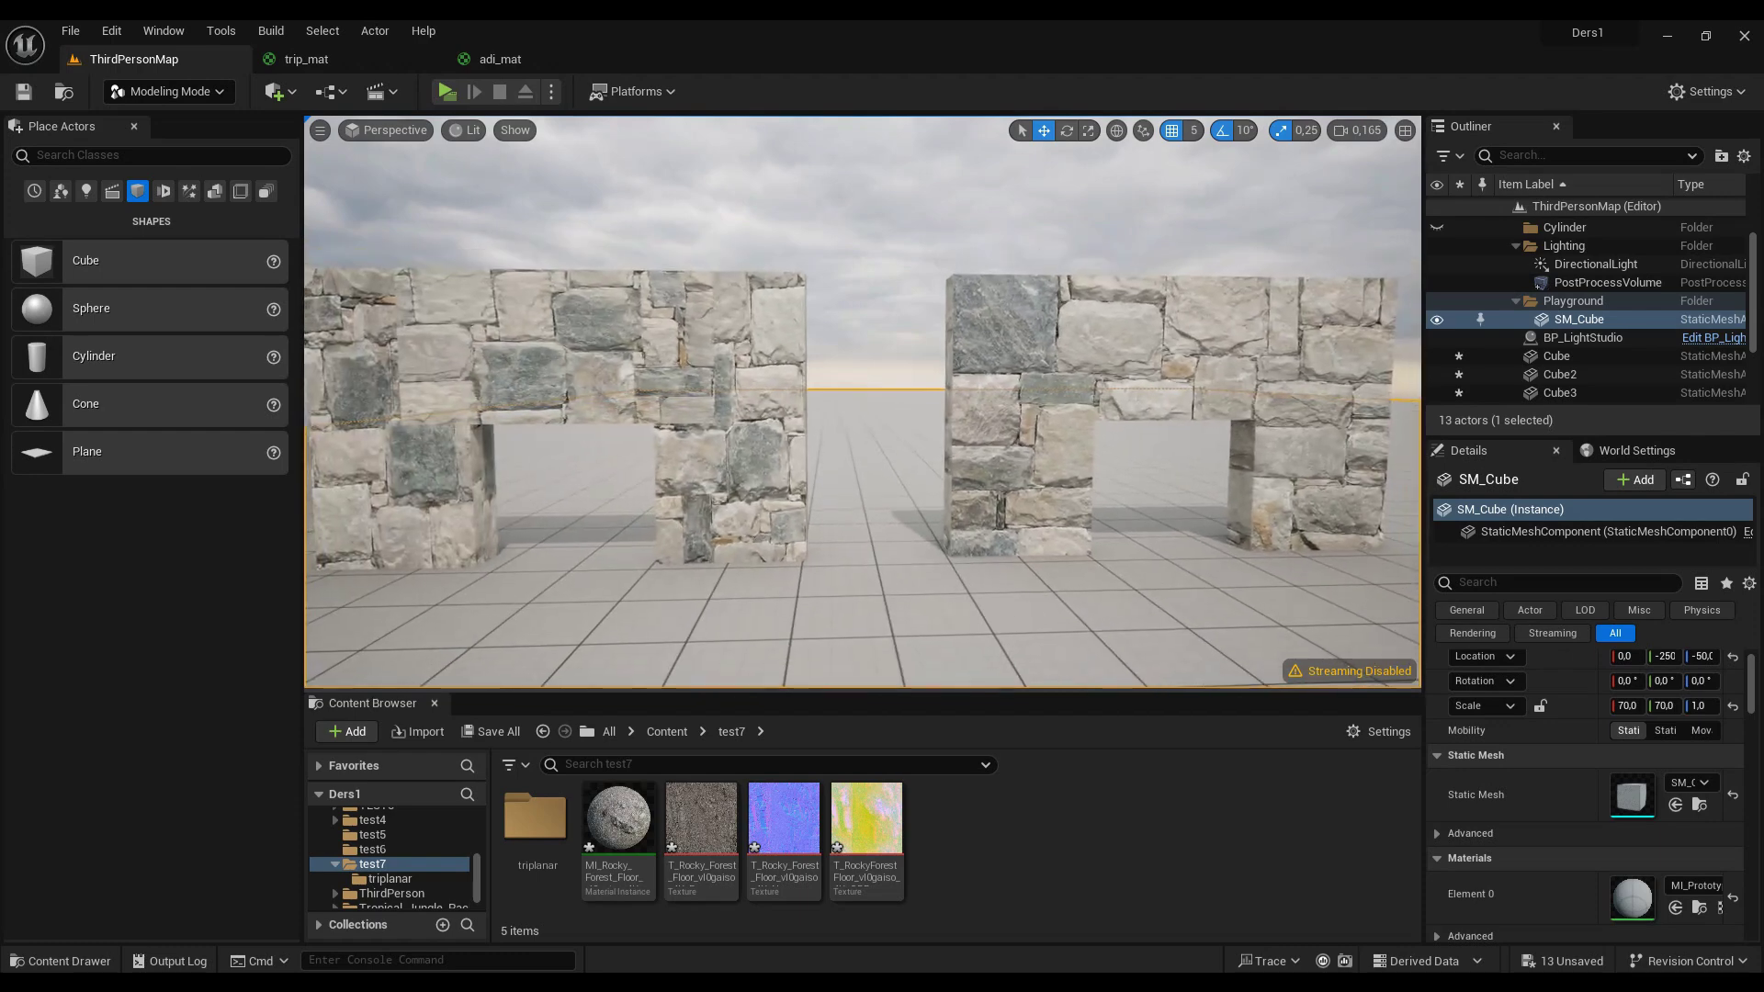
right_drag(529, 352, 528, 352)
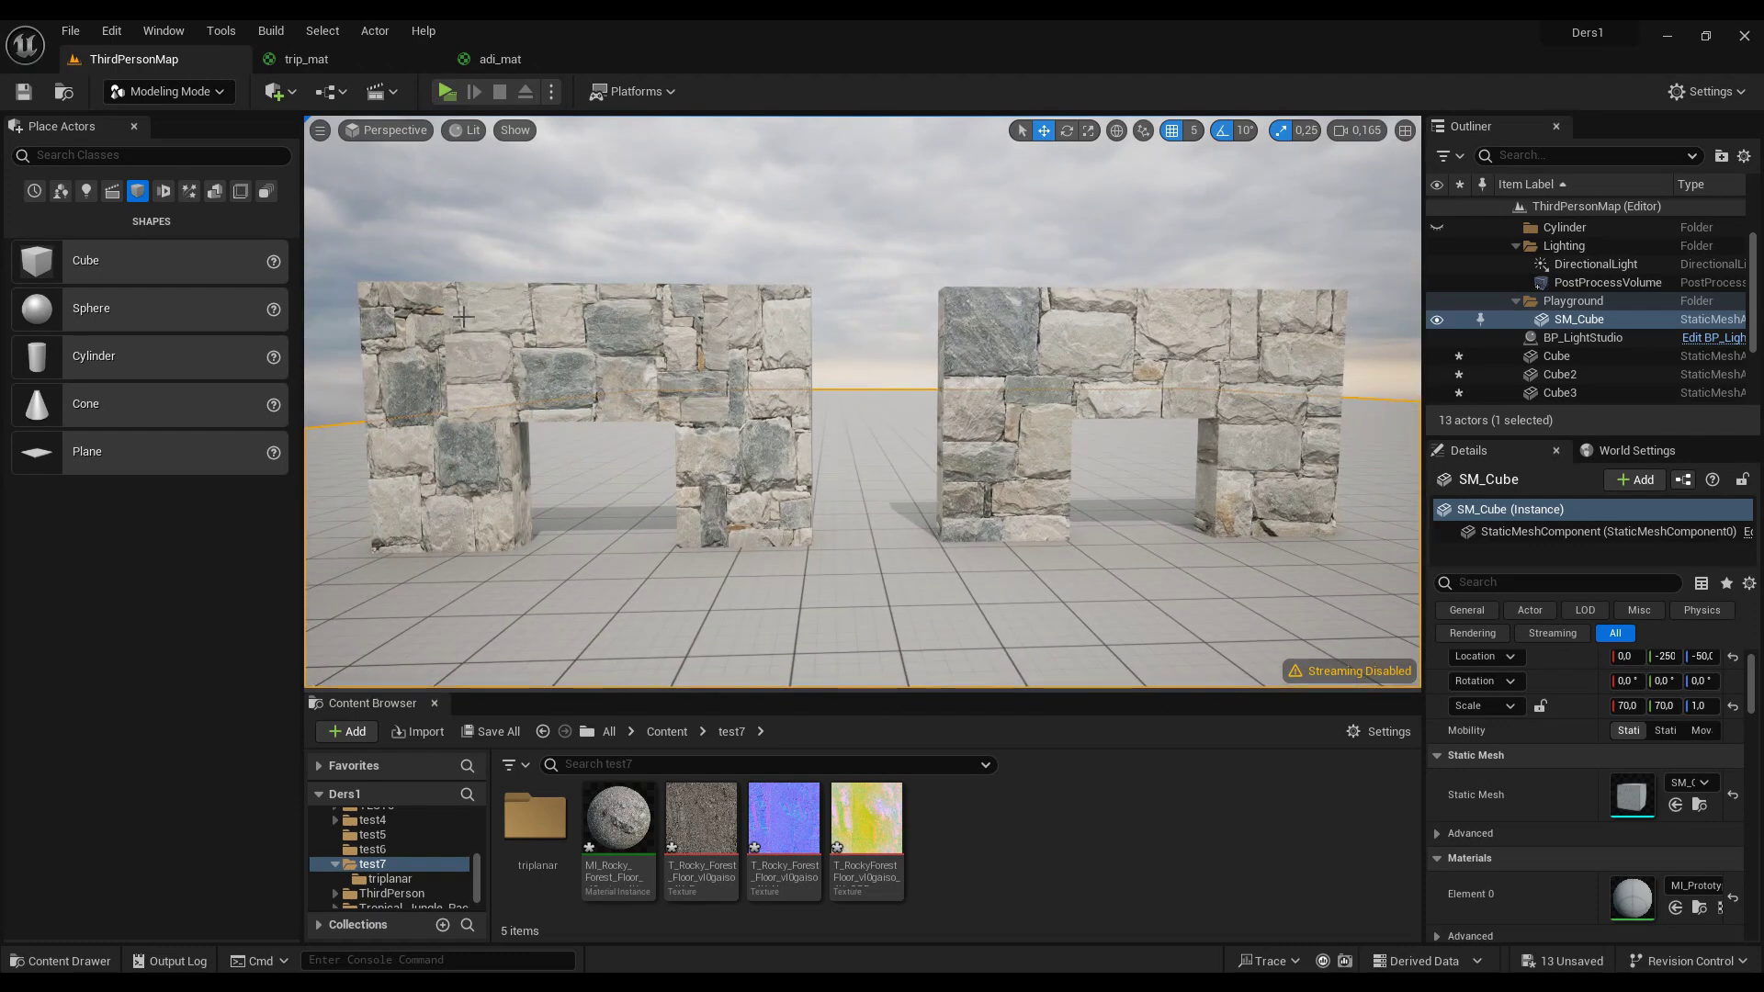
click(543, 335)
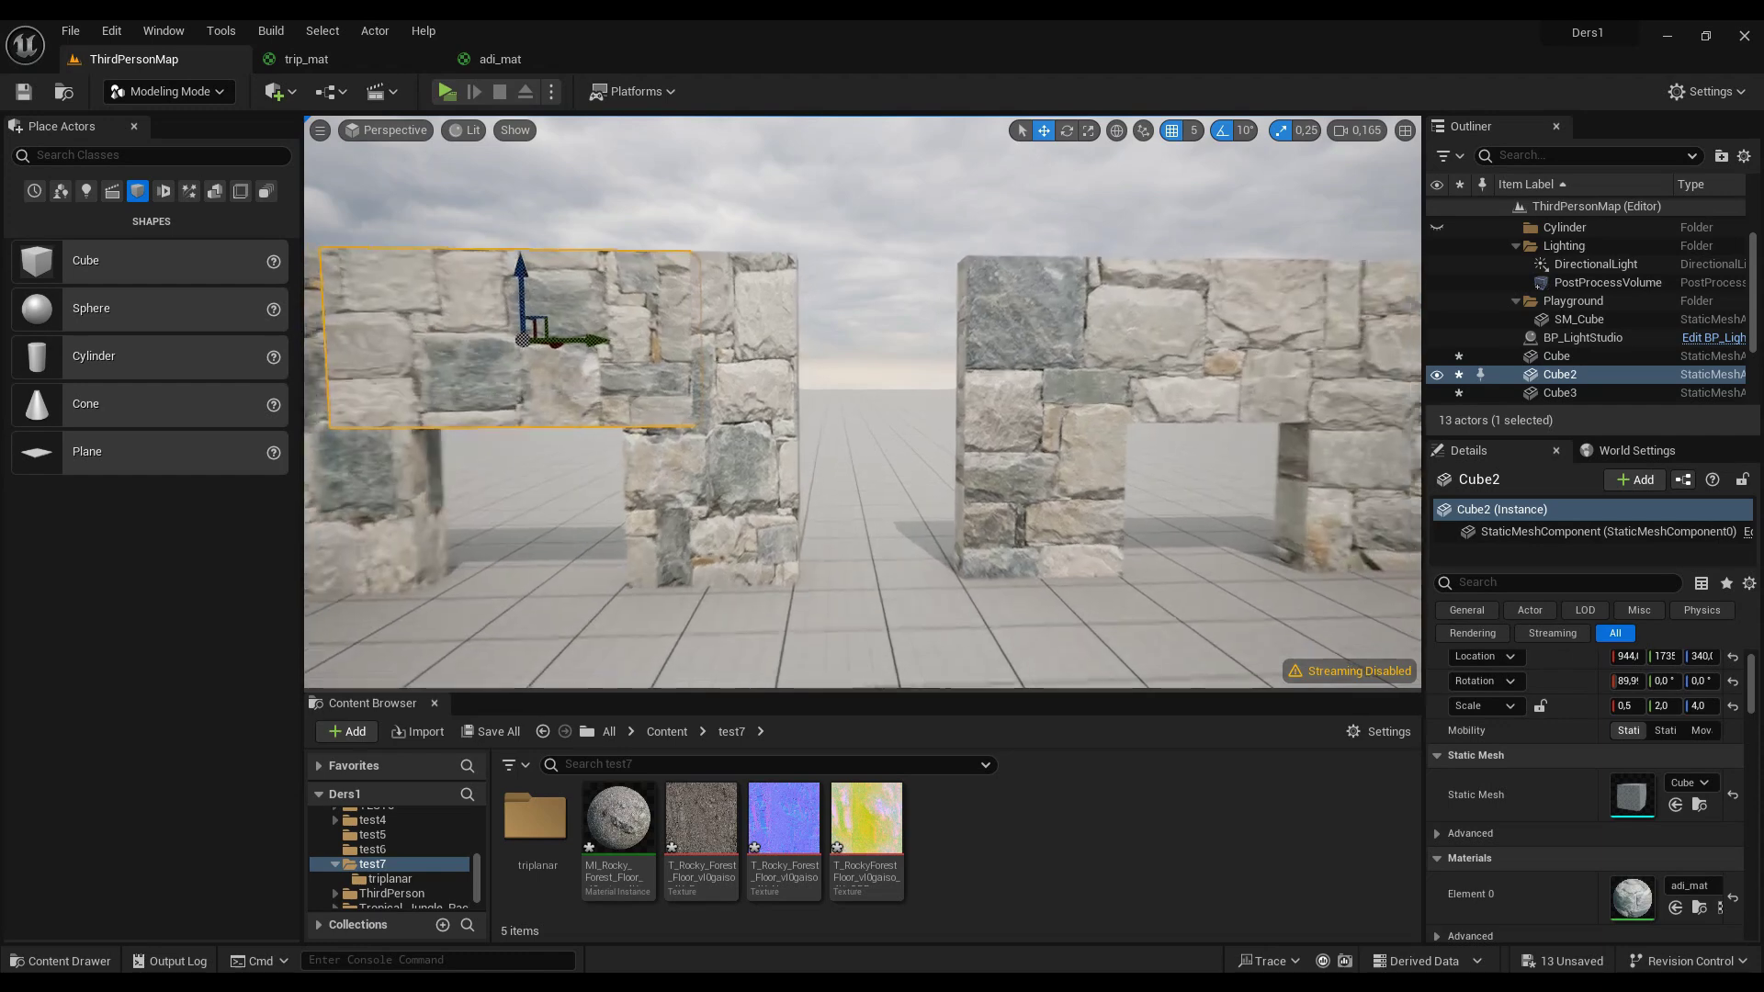
right_drag(1034, 419, 1084, 432)
right_drag(946, 343, 947, 344)
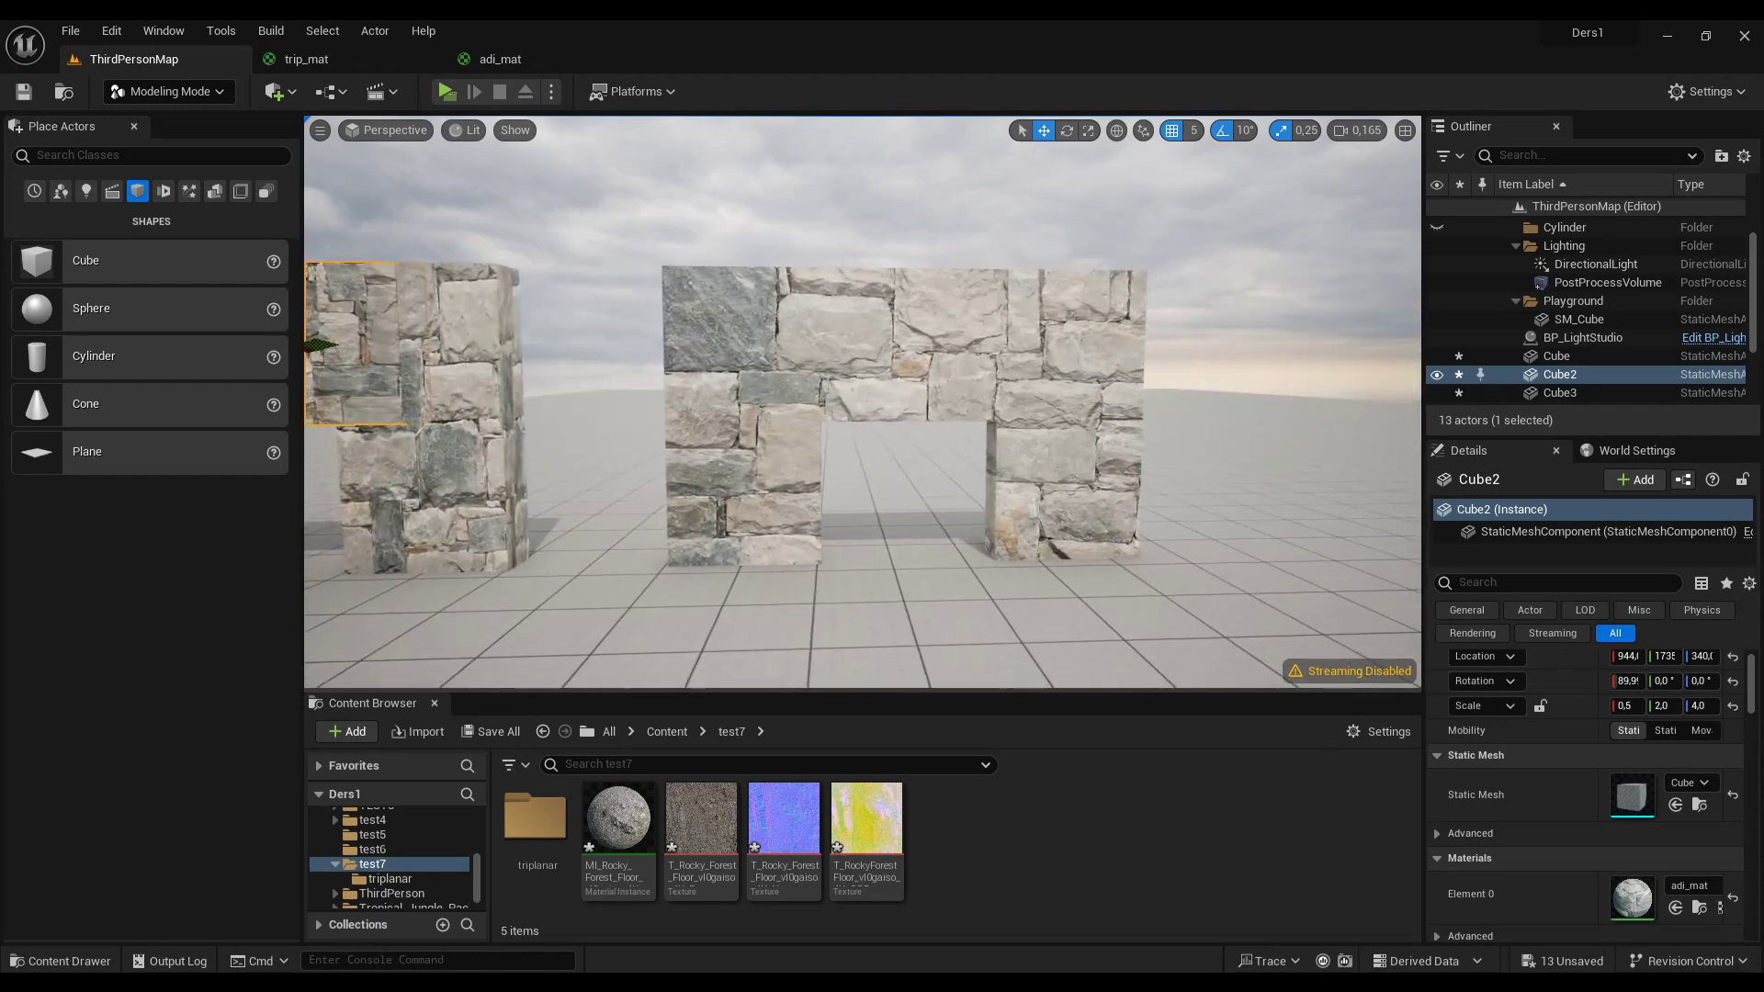
click(946, 343)
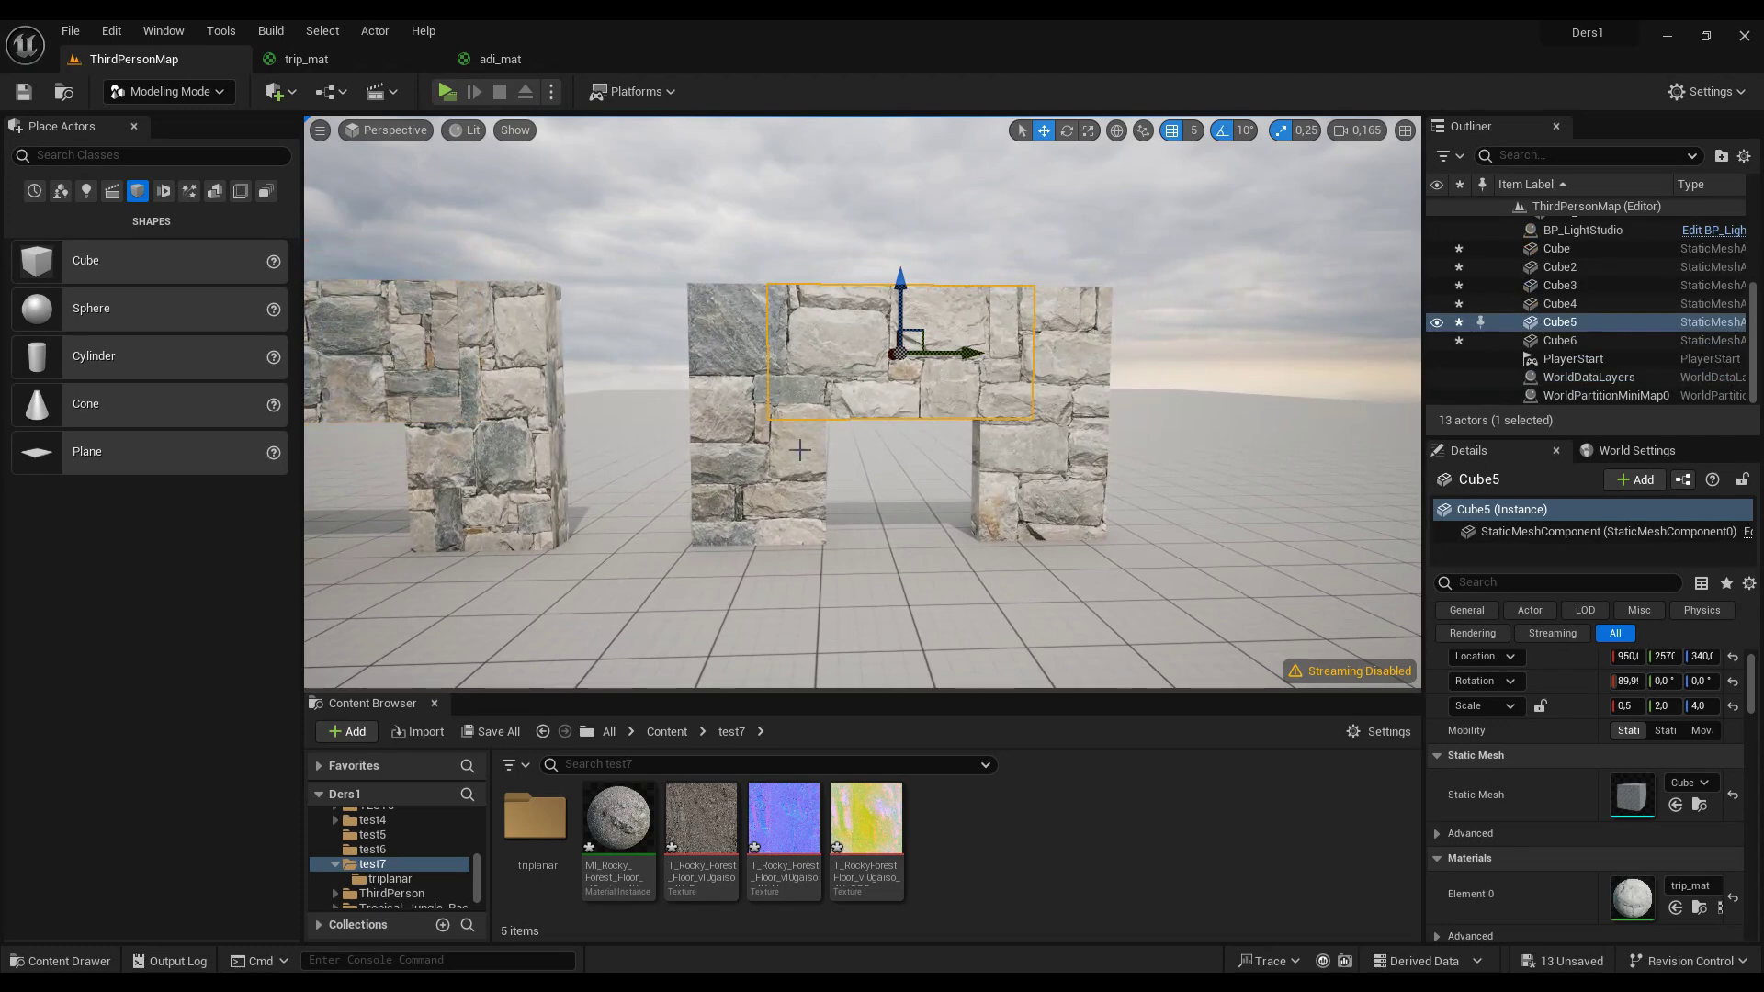
Step: Reframe the viewport around the two stone arches, ending looking down on the walls
key(Down)
key(Left)
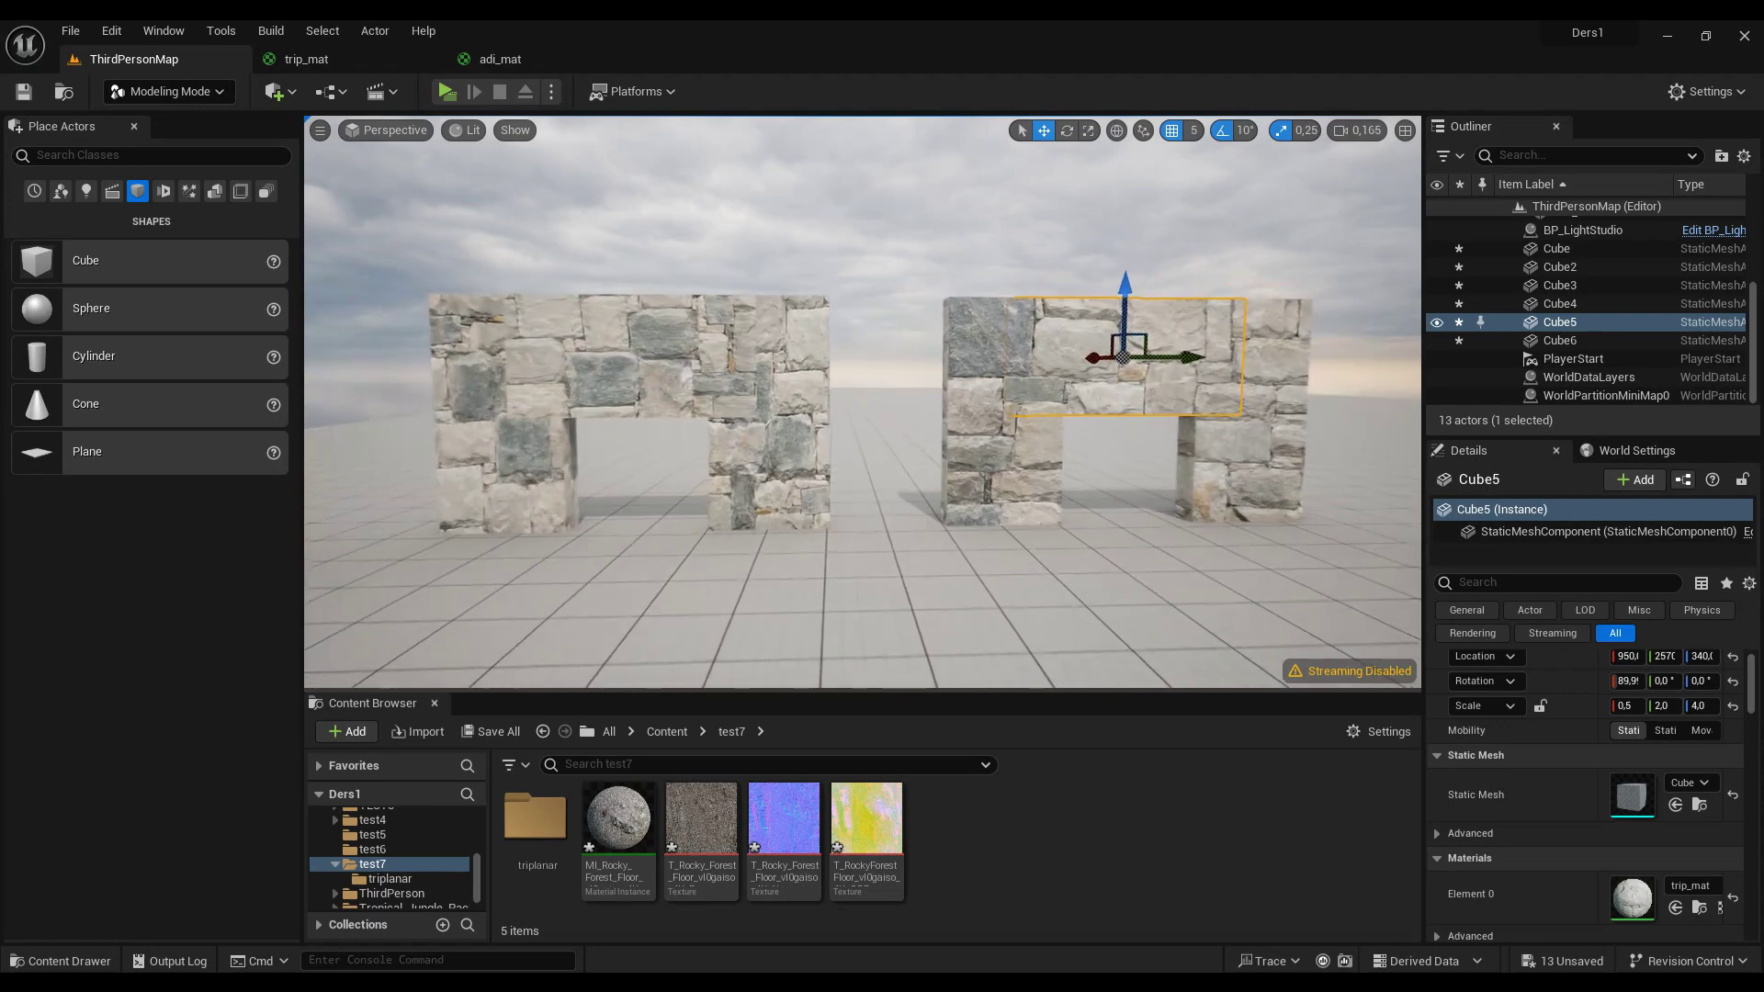
key(Right)
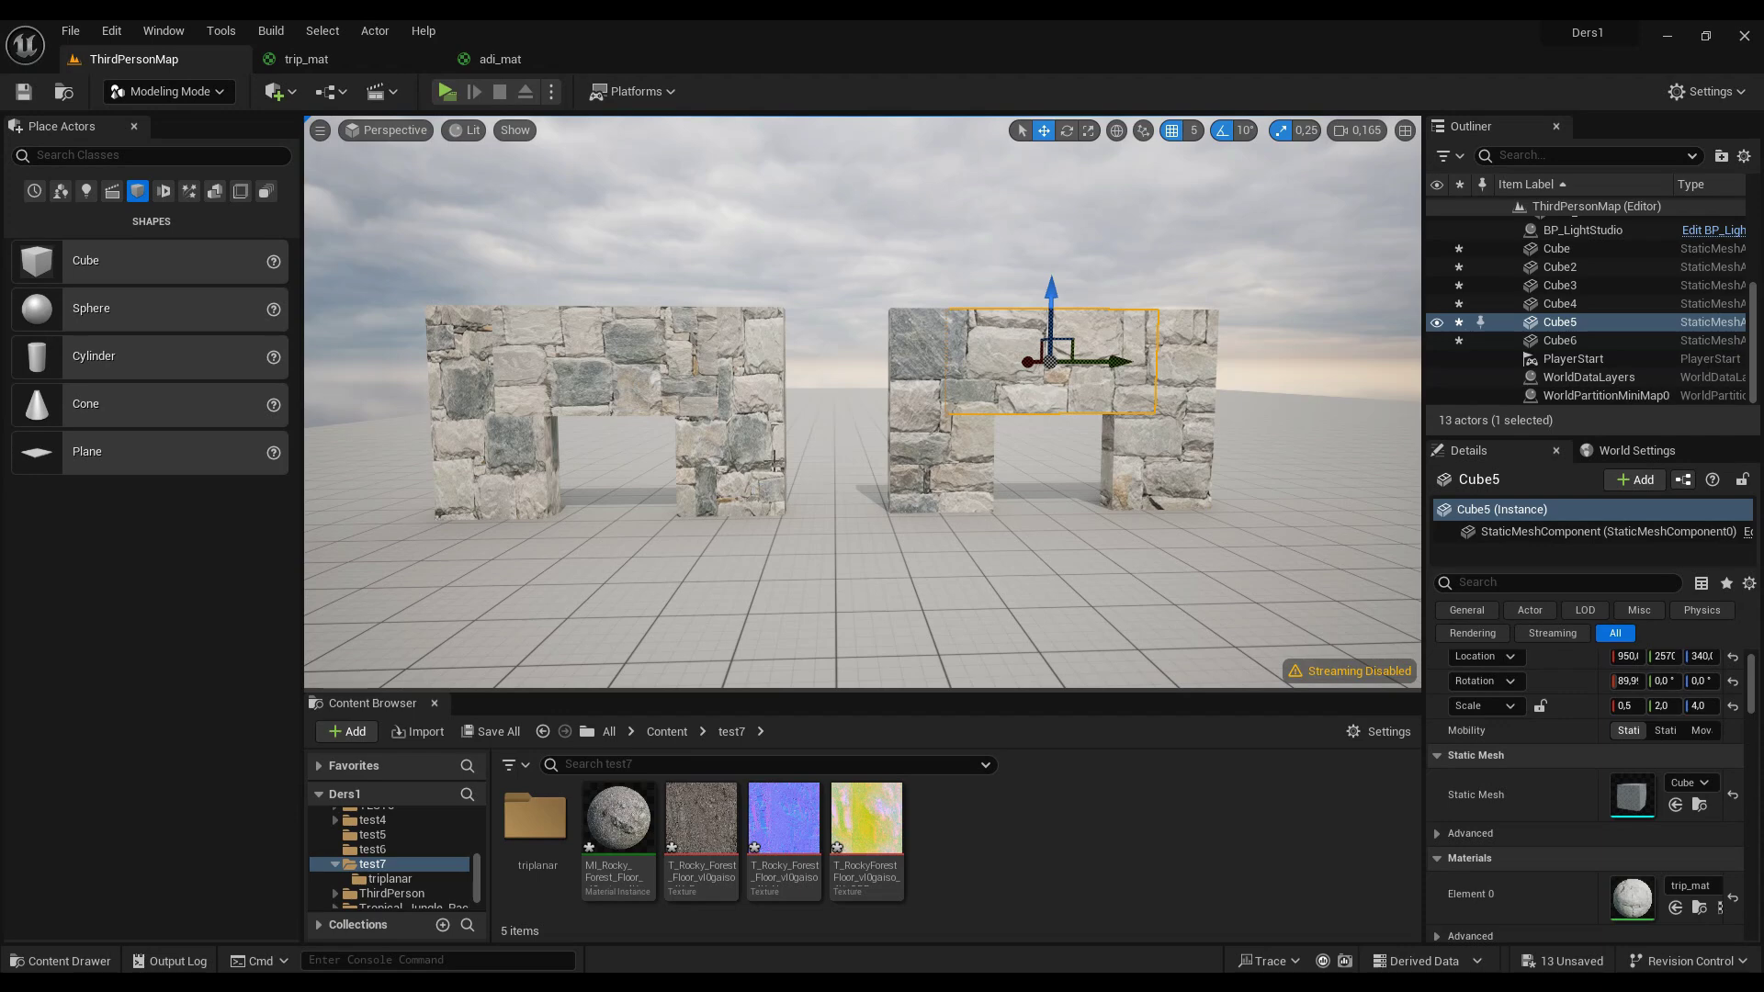
right_drag(864, 404, 867, 431)
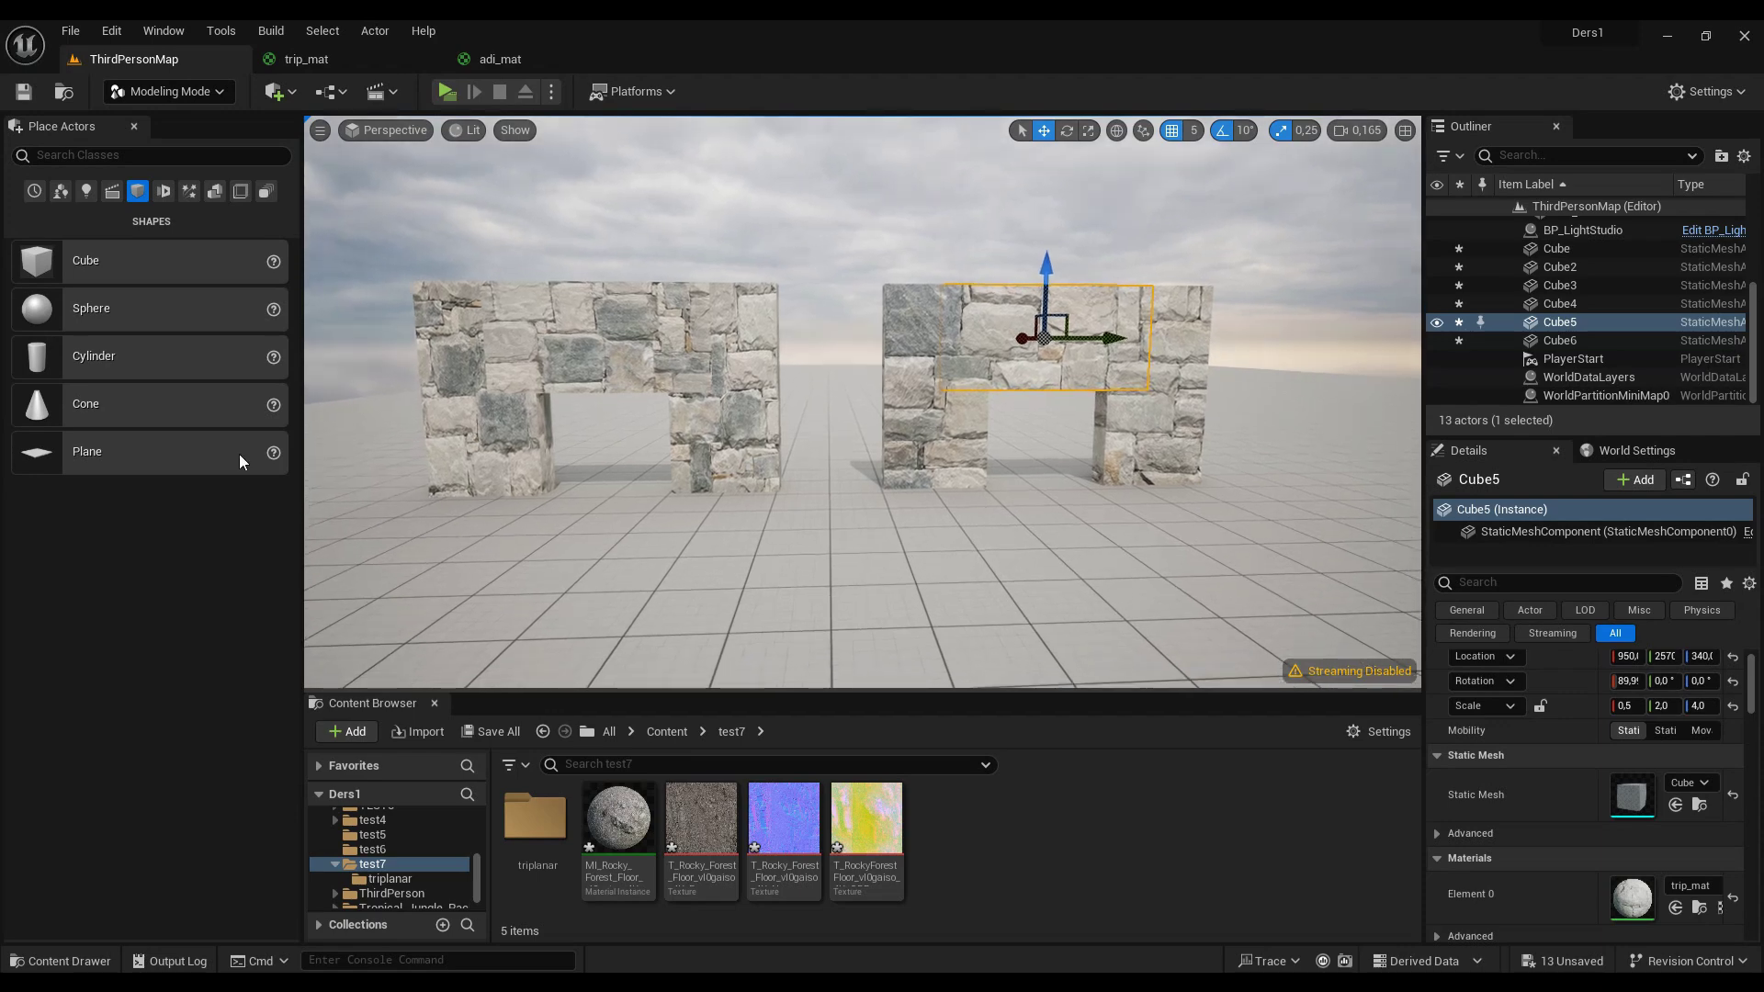
key(Up)
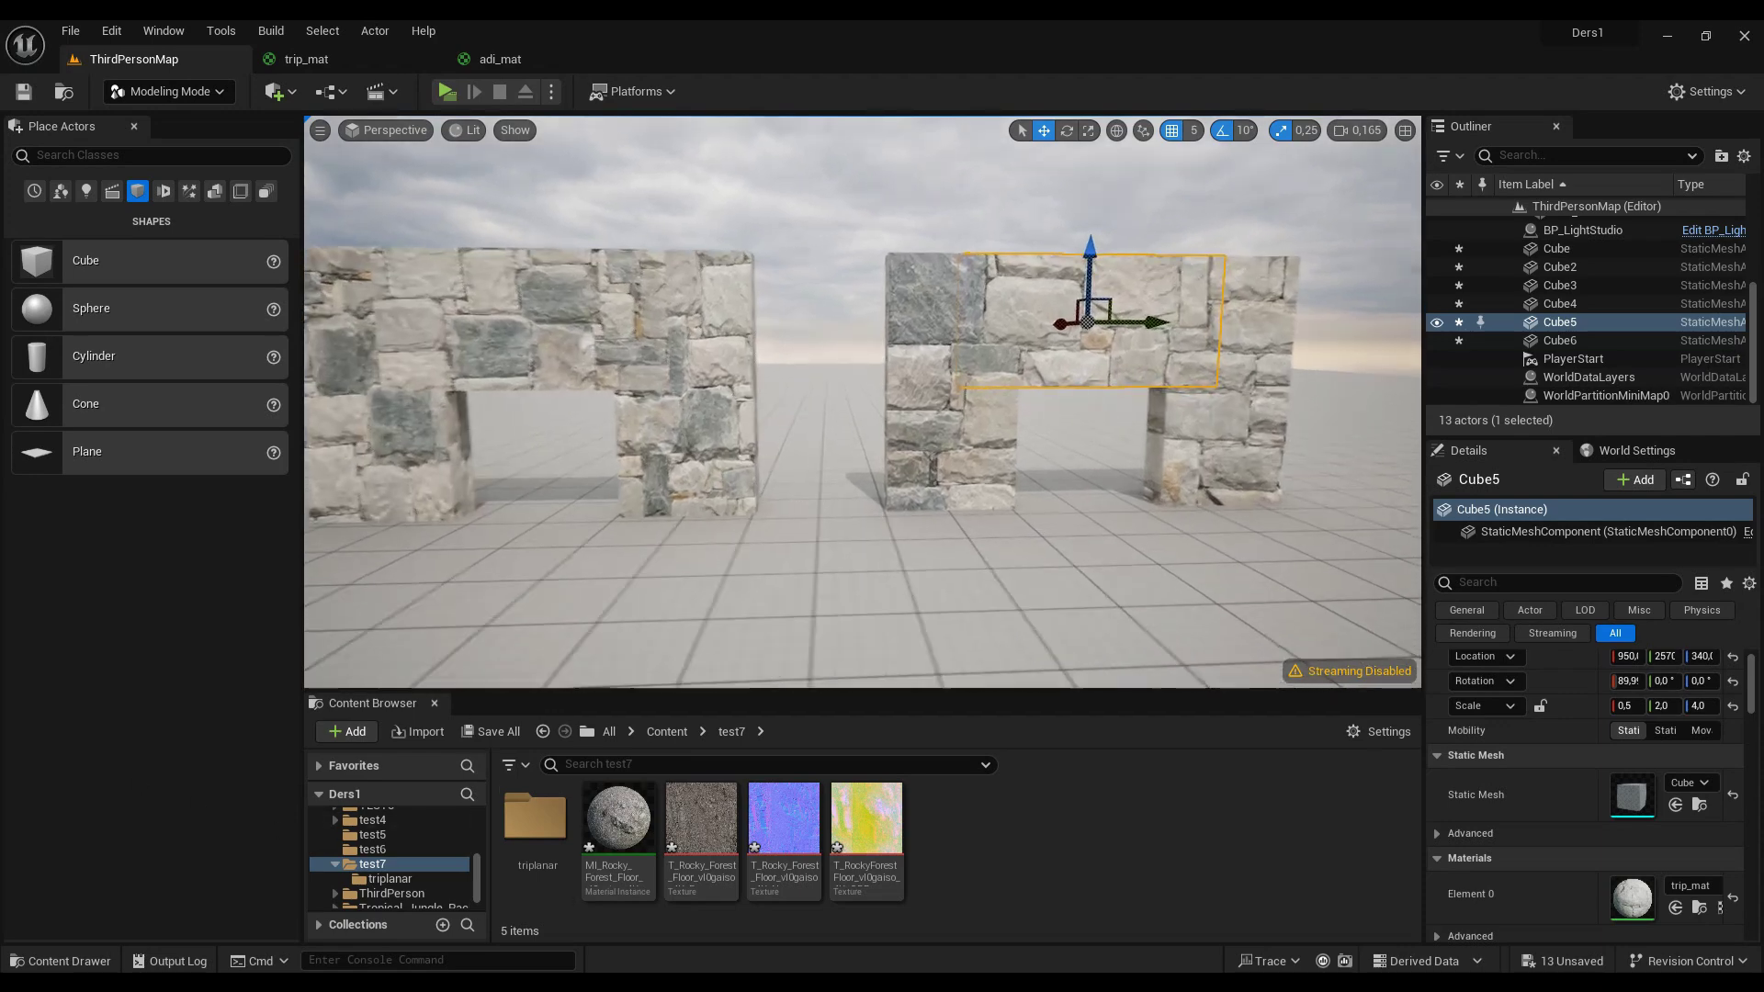
key(Down)
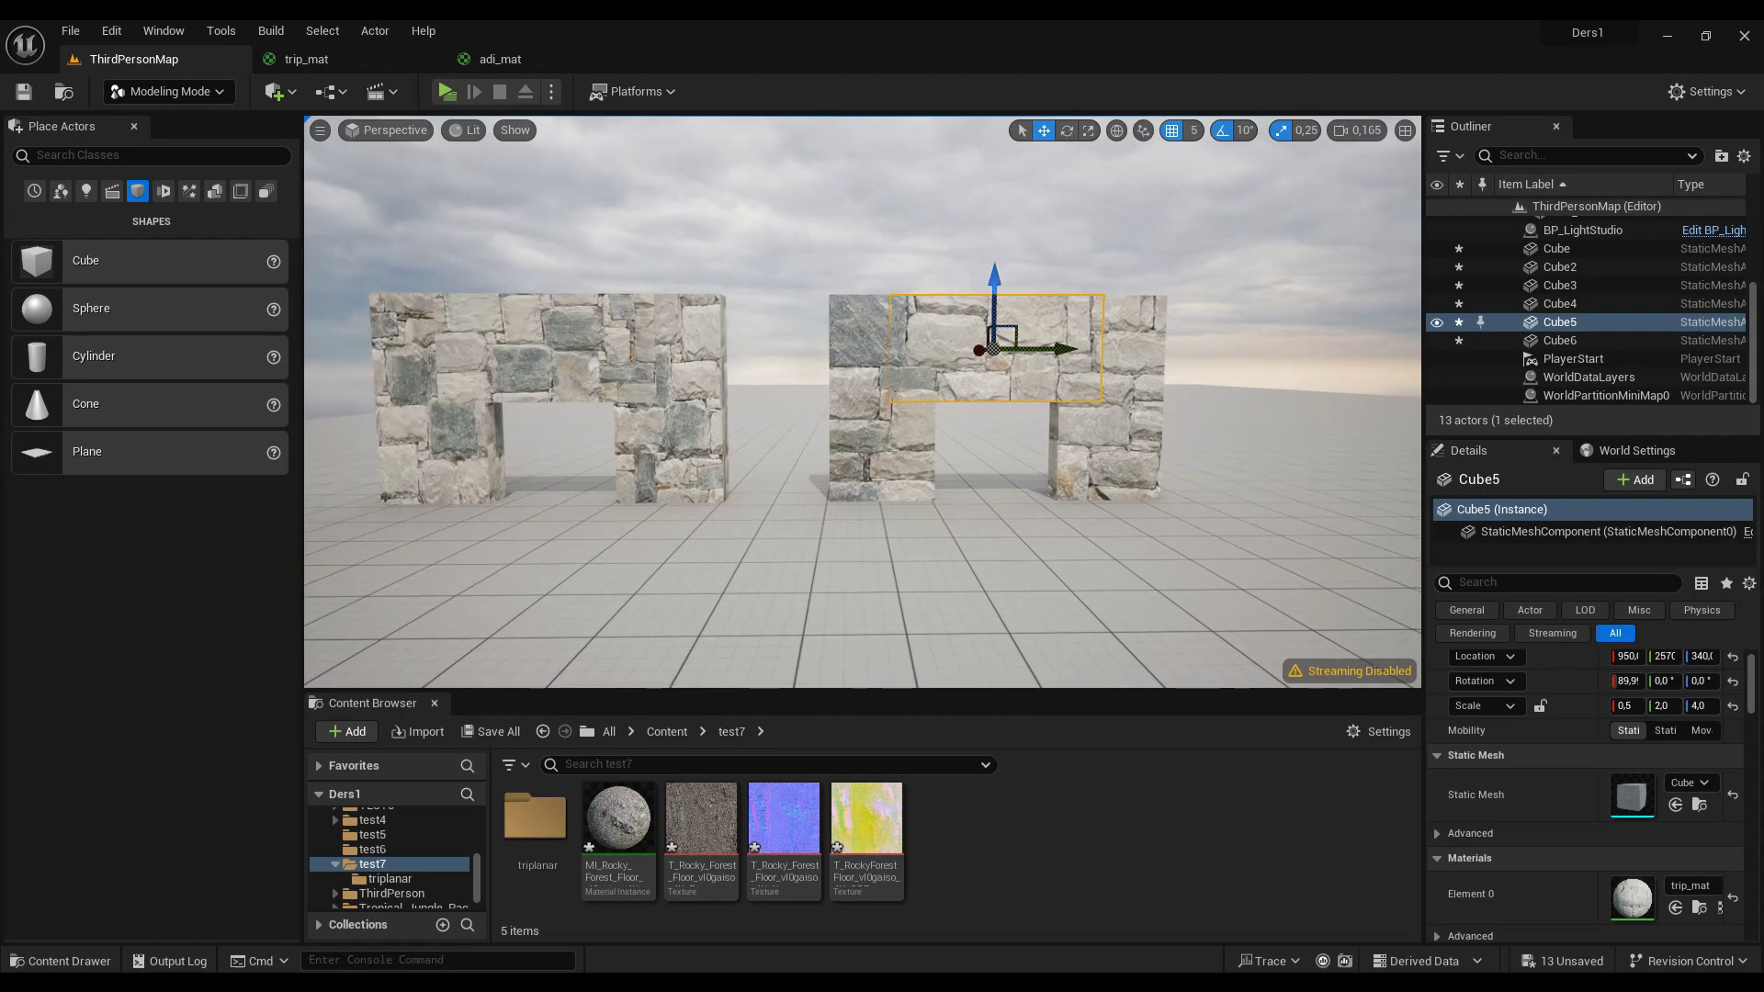
key(Left)
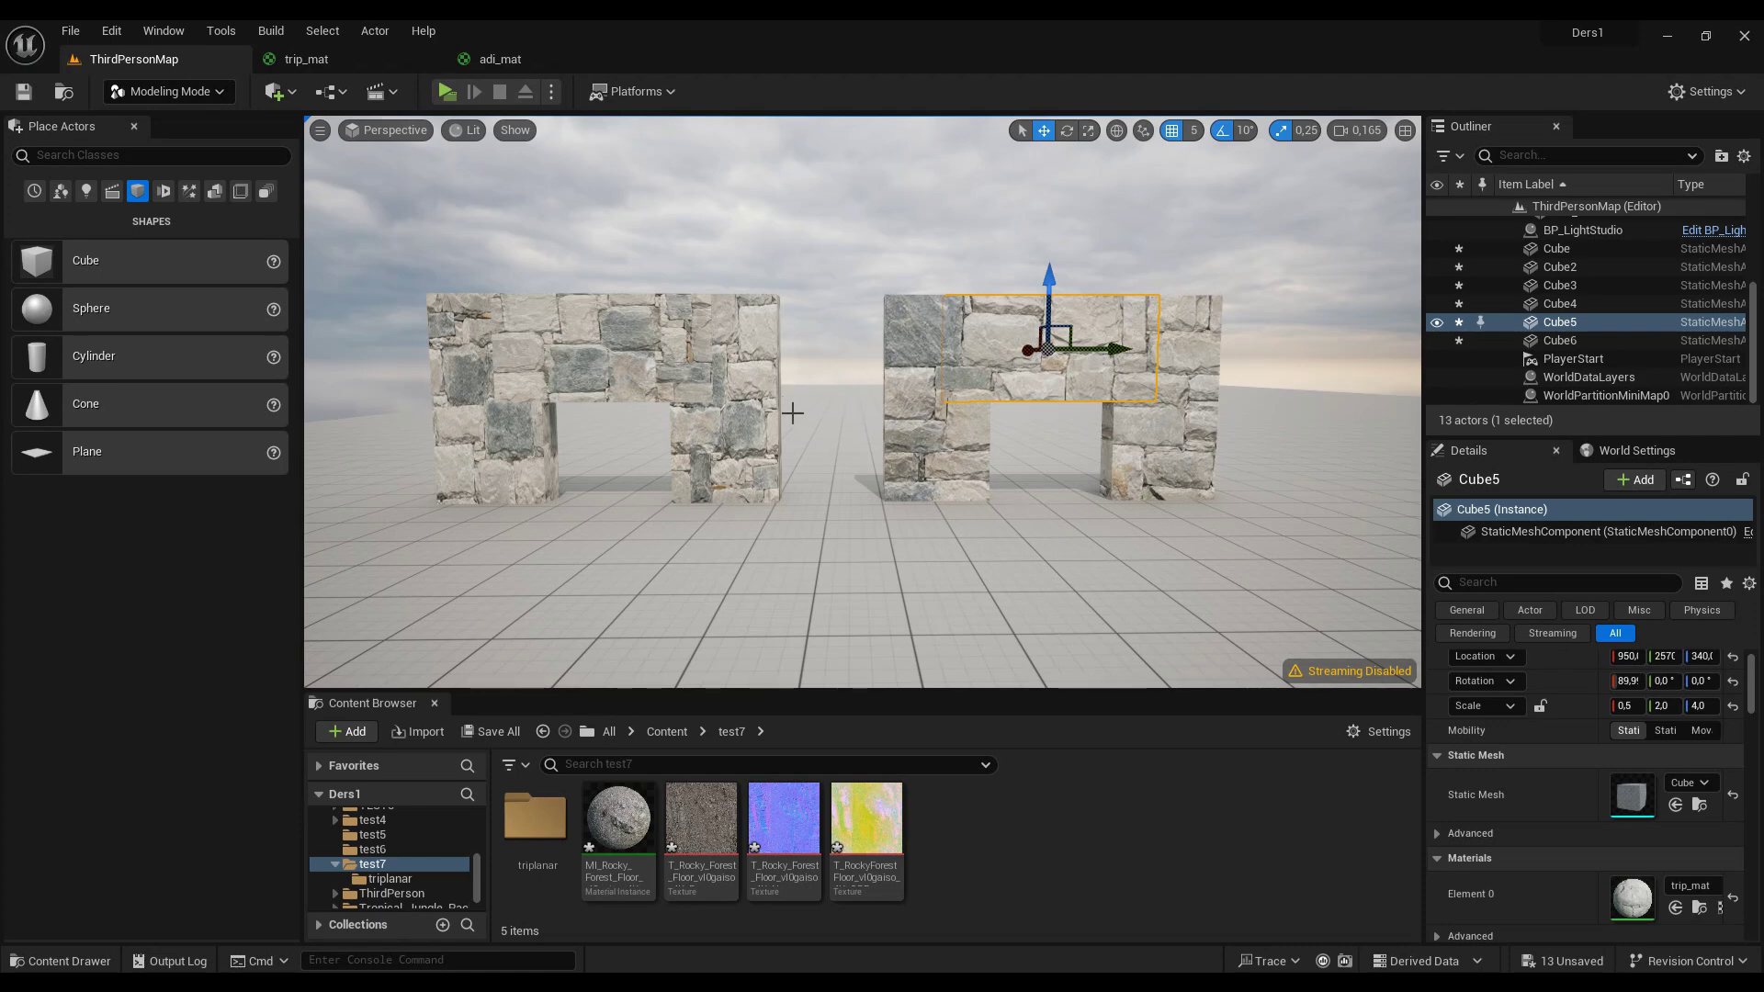
drag(792, 413, 772, 367)
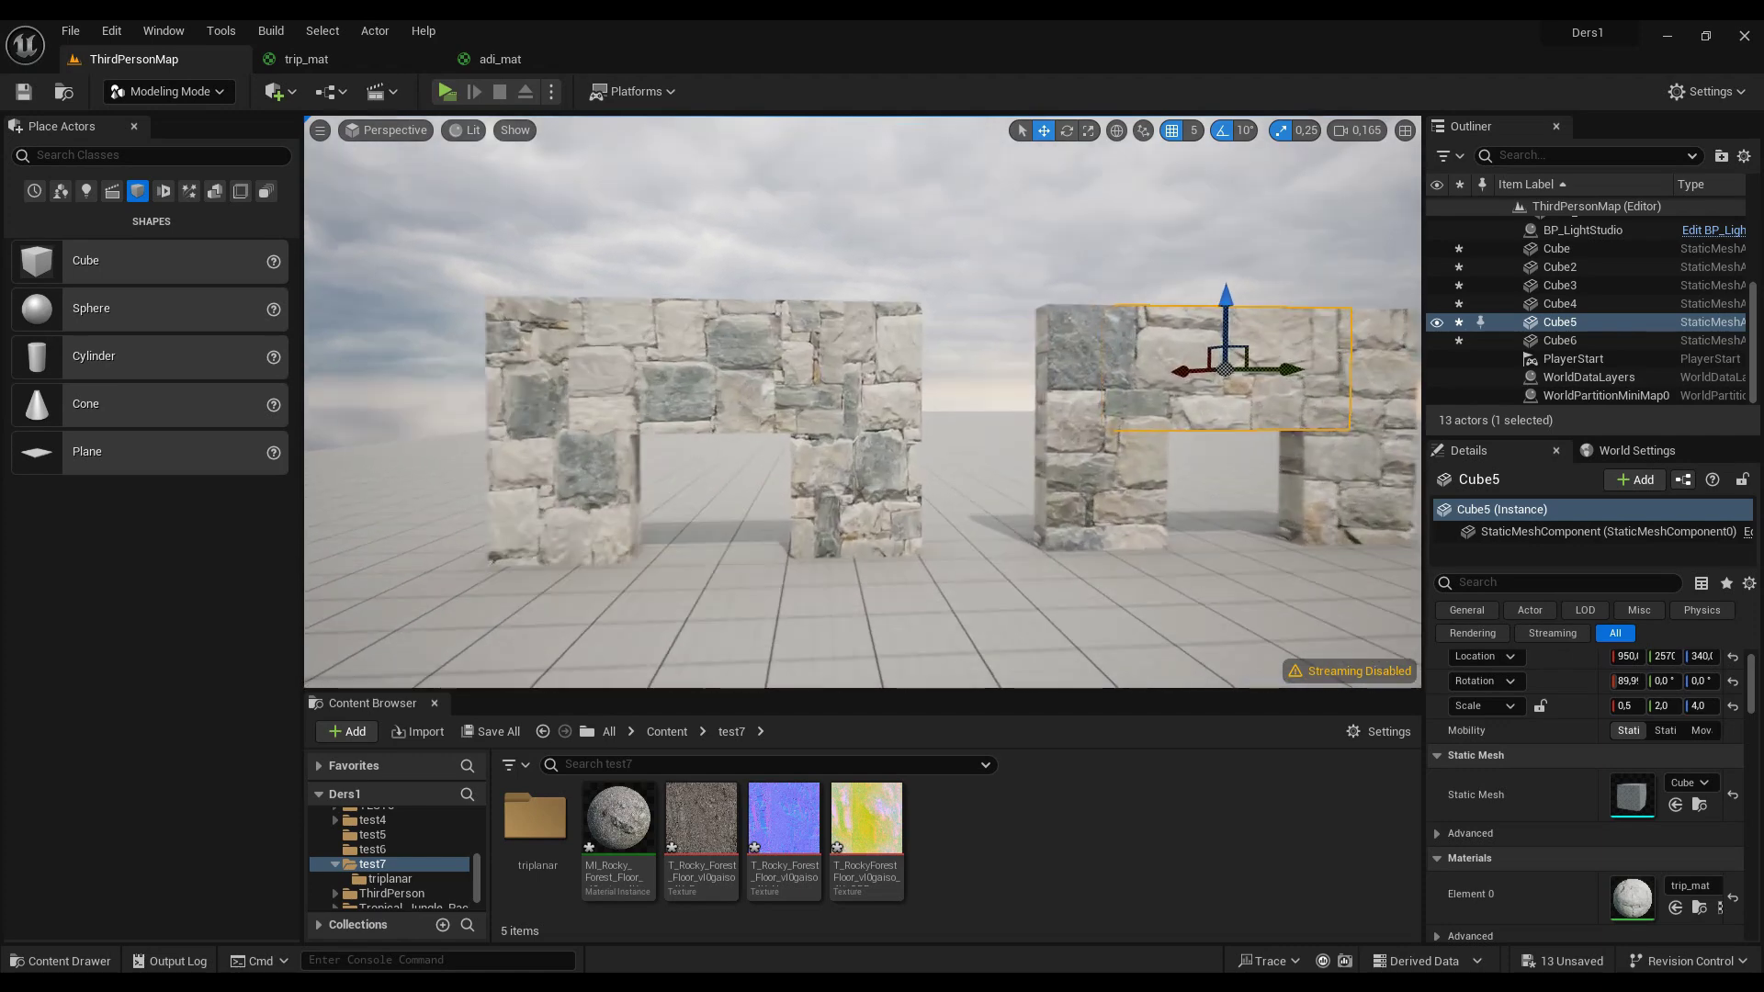
drag(772, 368, 772, 404)
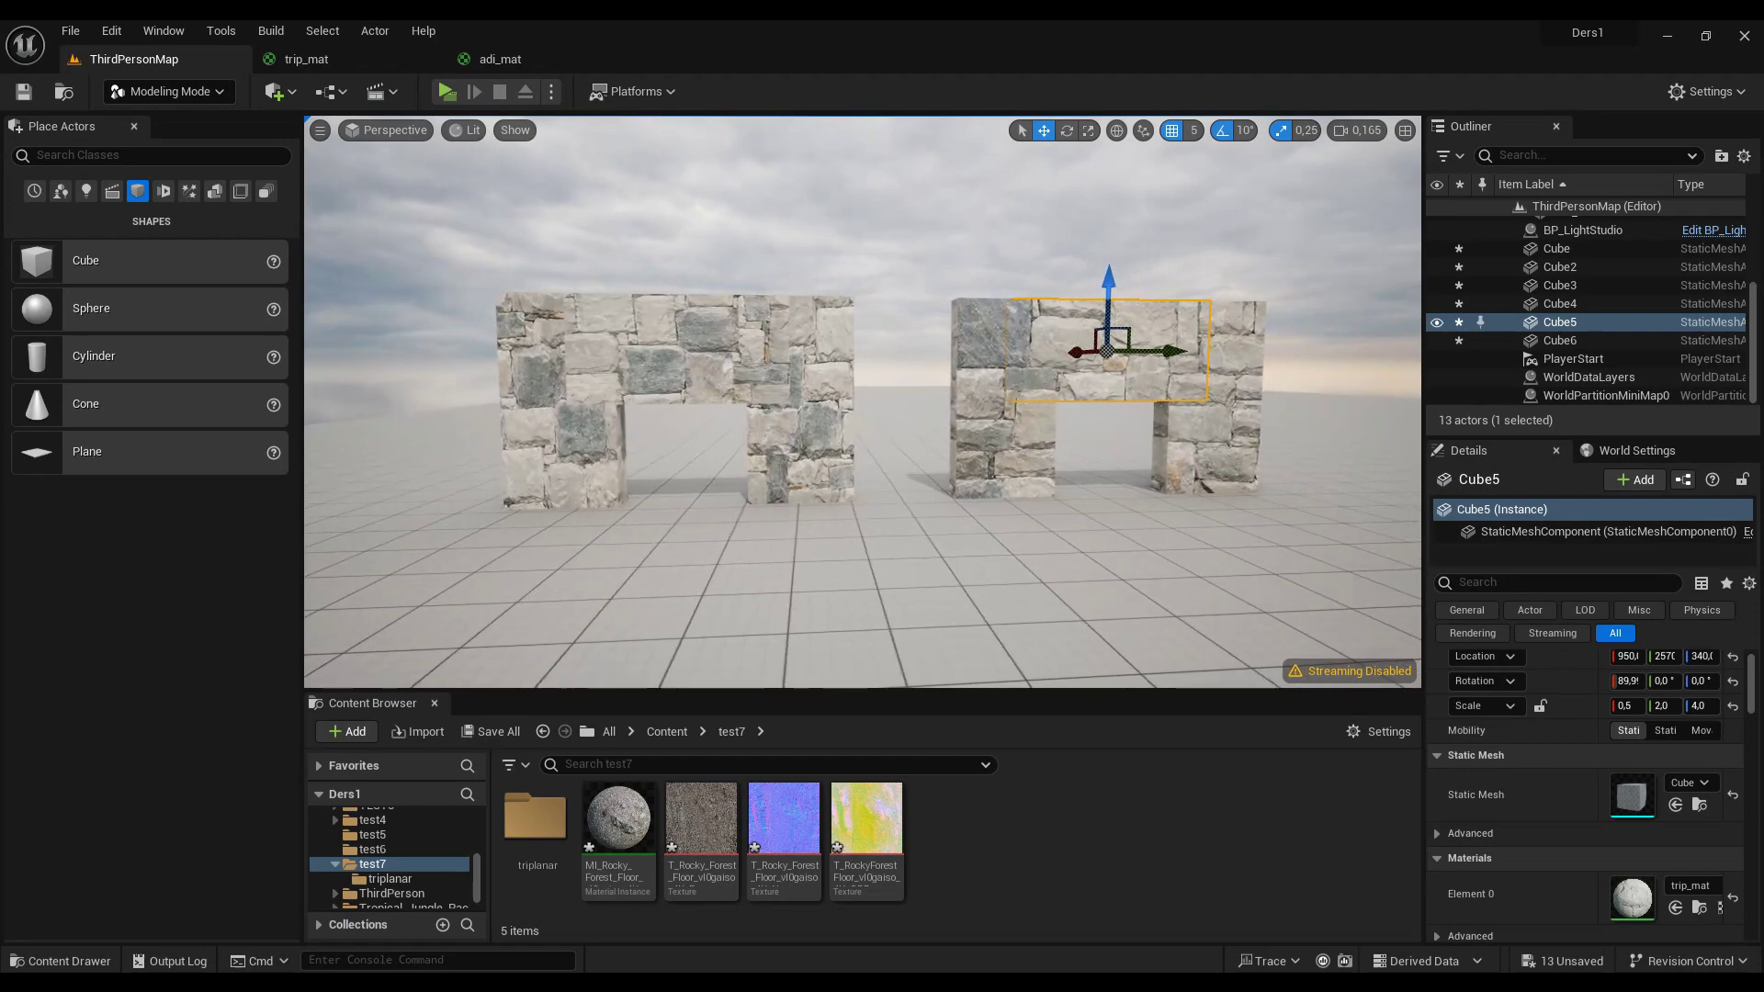
right_drag(772, 405, 809, 368)
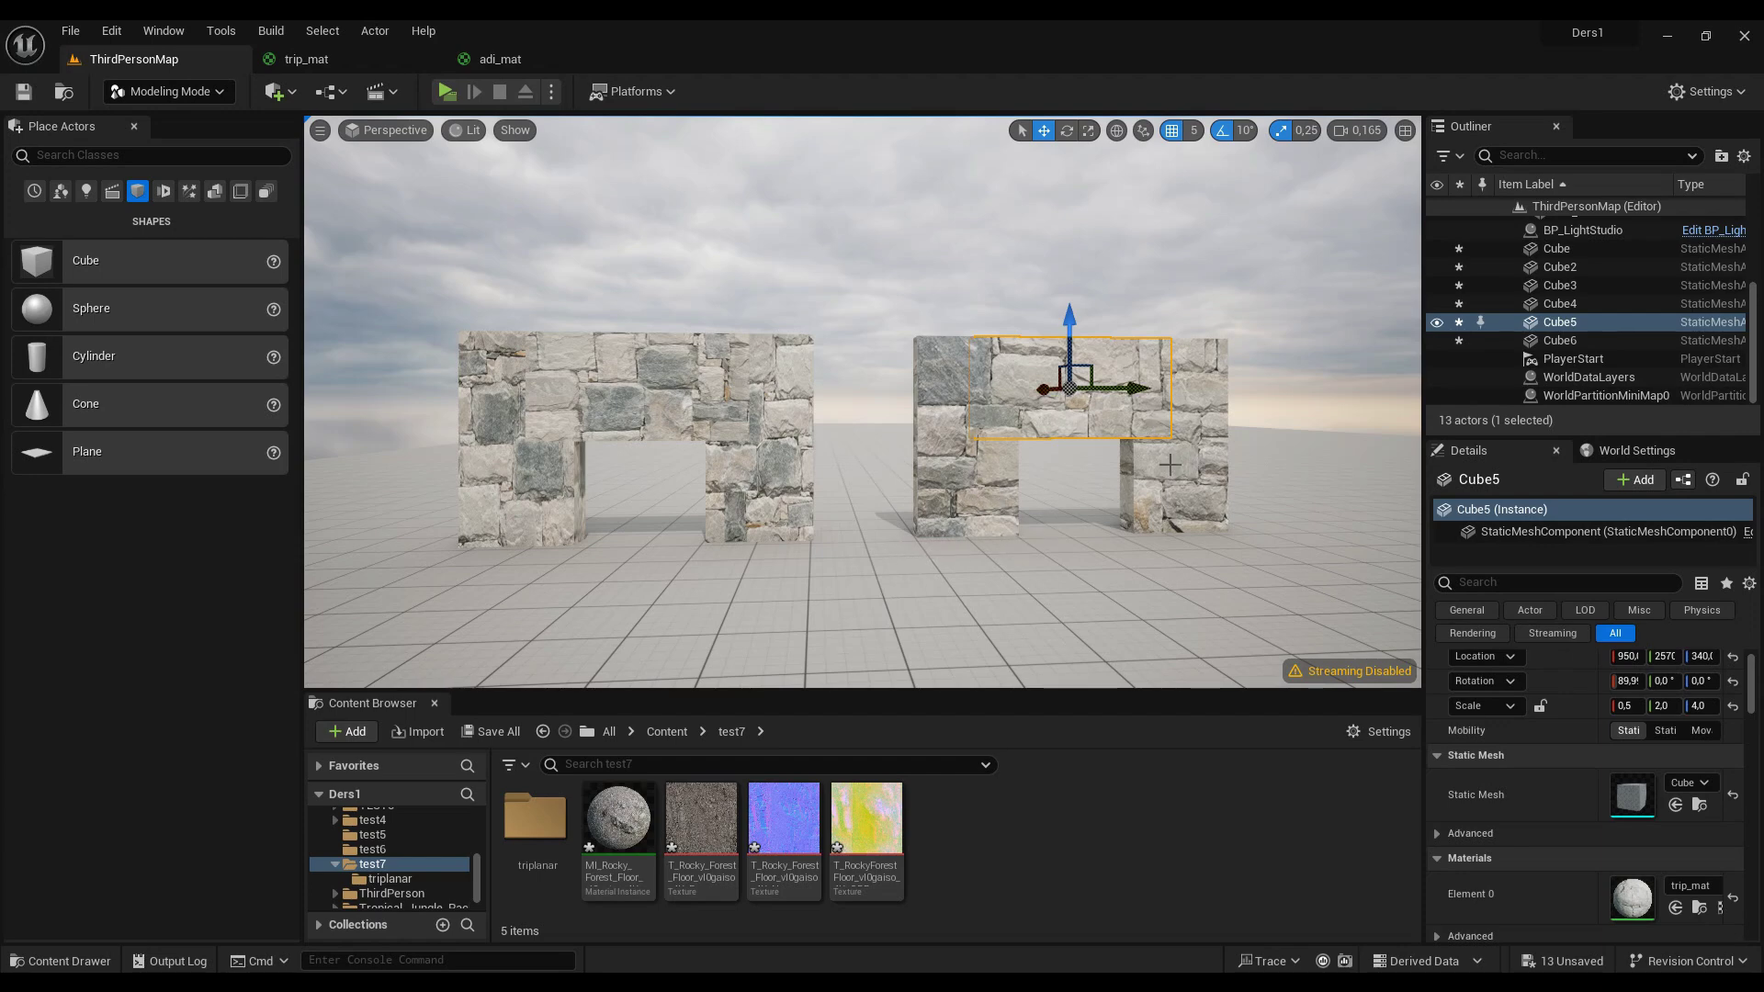
right_drag(1170, 465, 1170, 465)
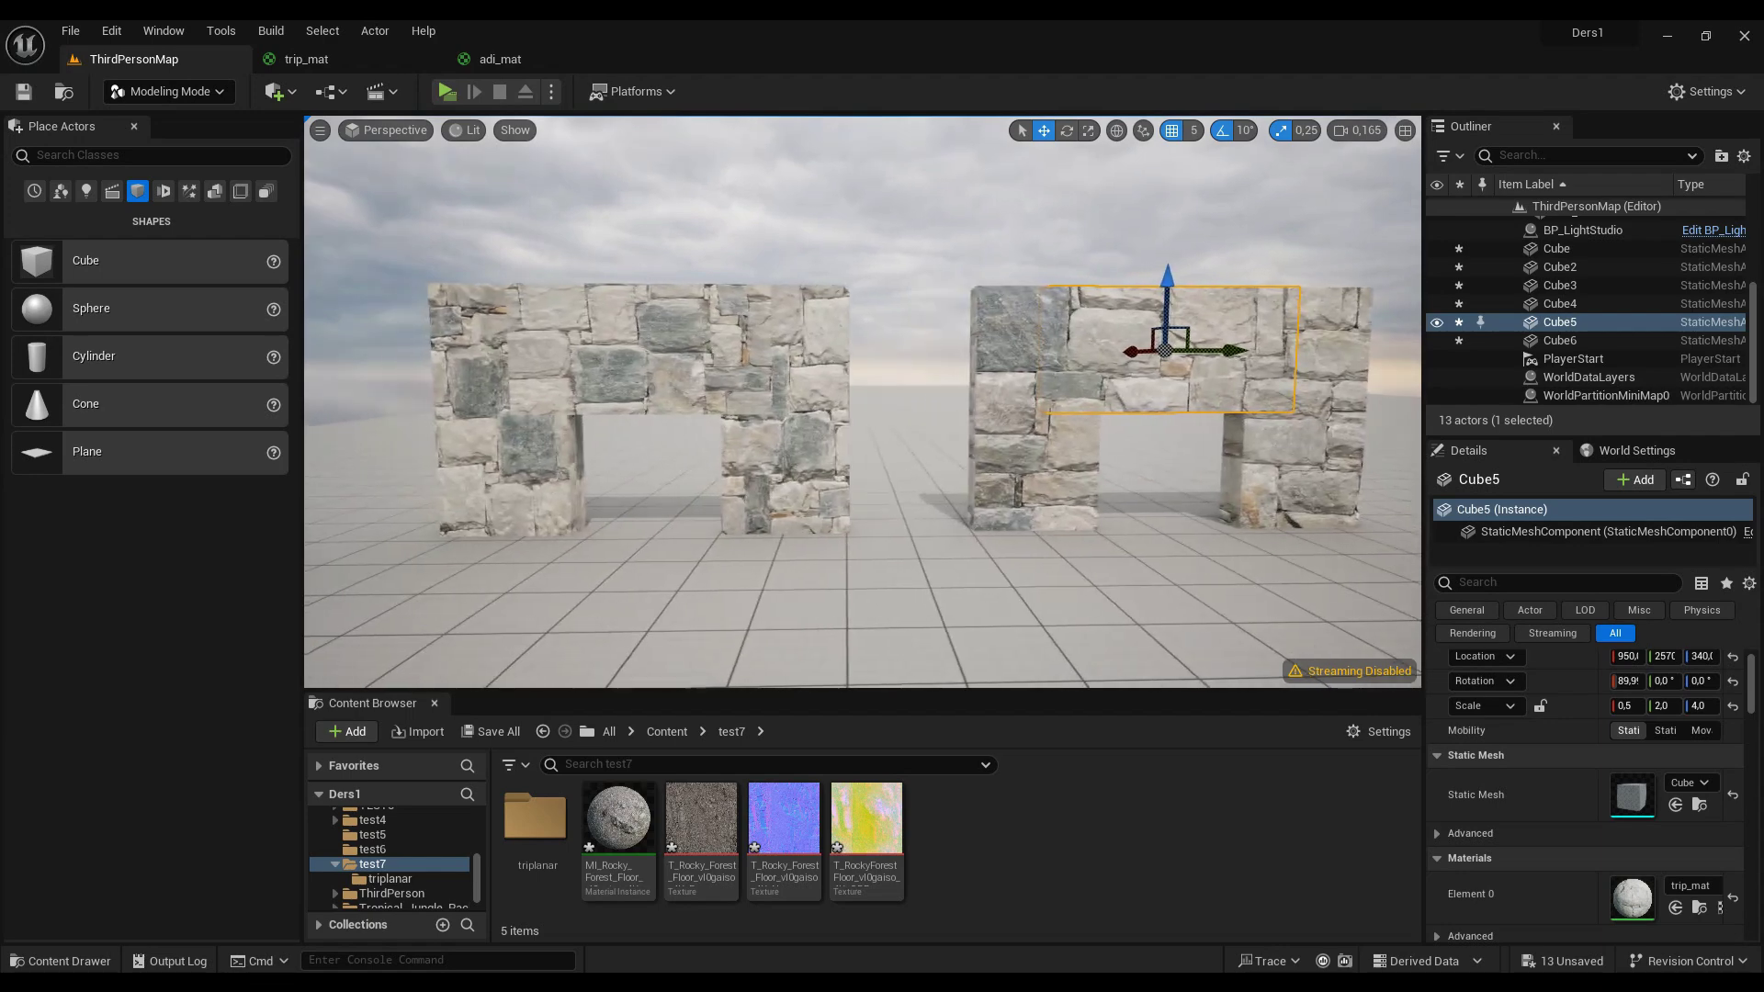
right_drag(871, 588, 871, 588)
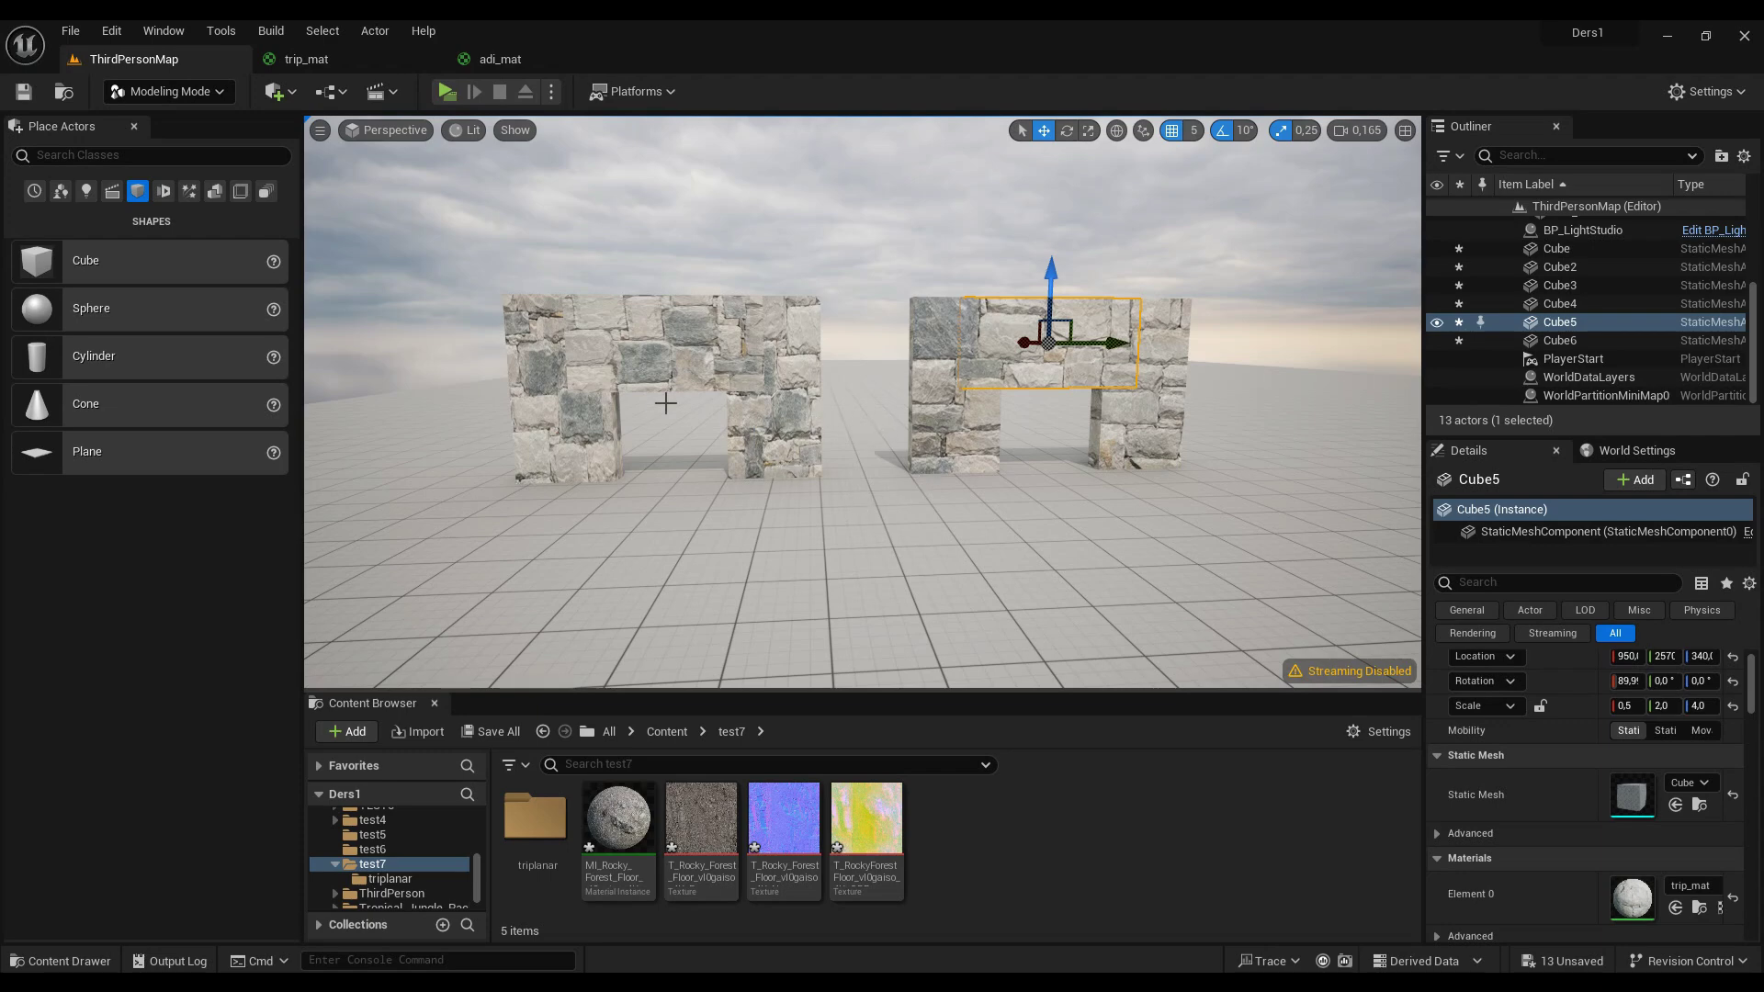
Step: Open the adi_mat material from the triplanar folder and zoom out on its graph
click(554, 826)
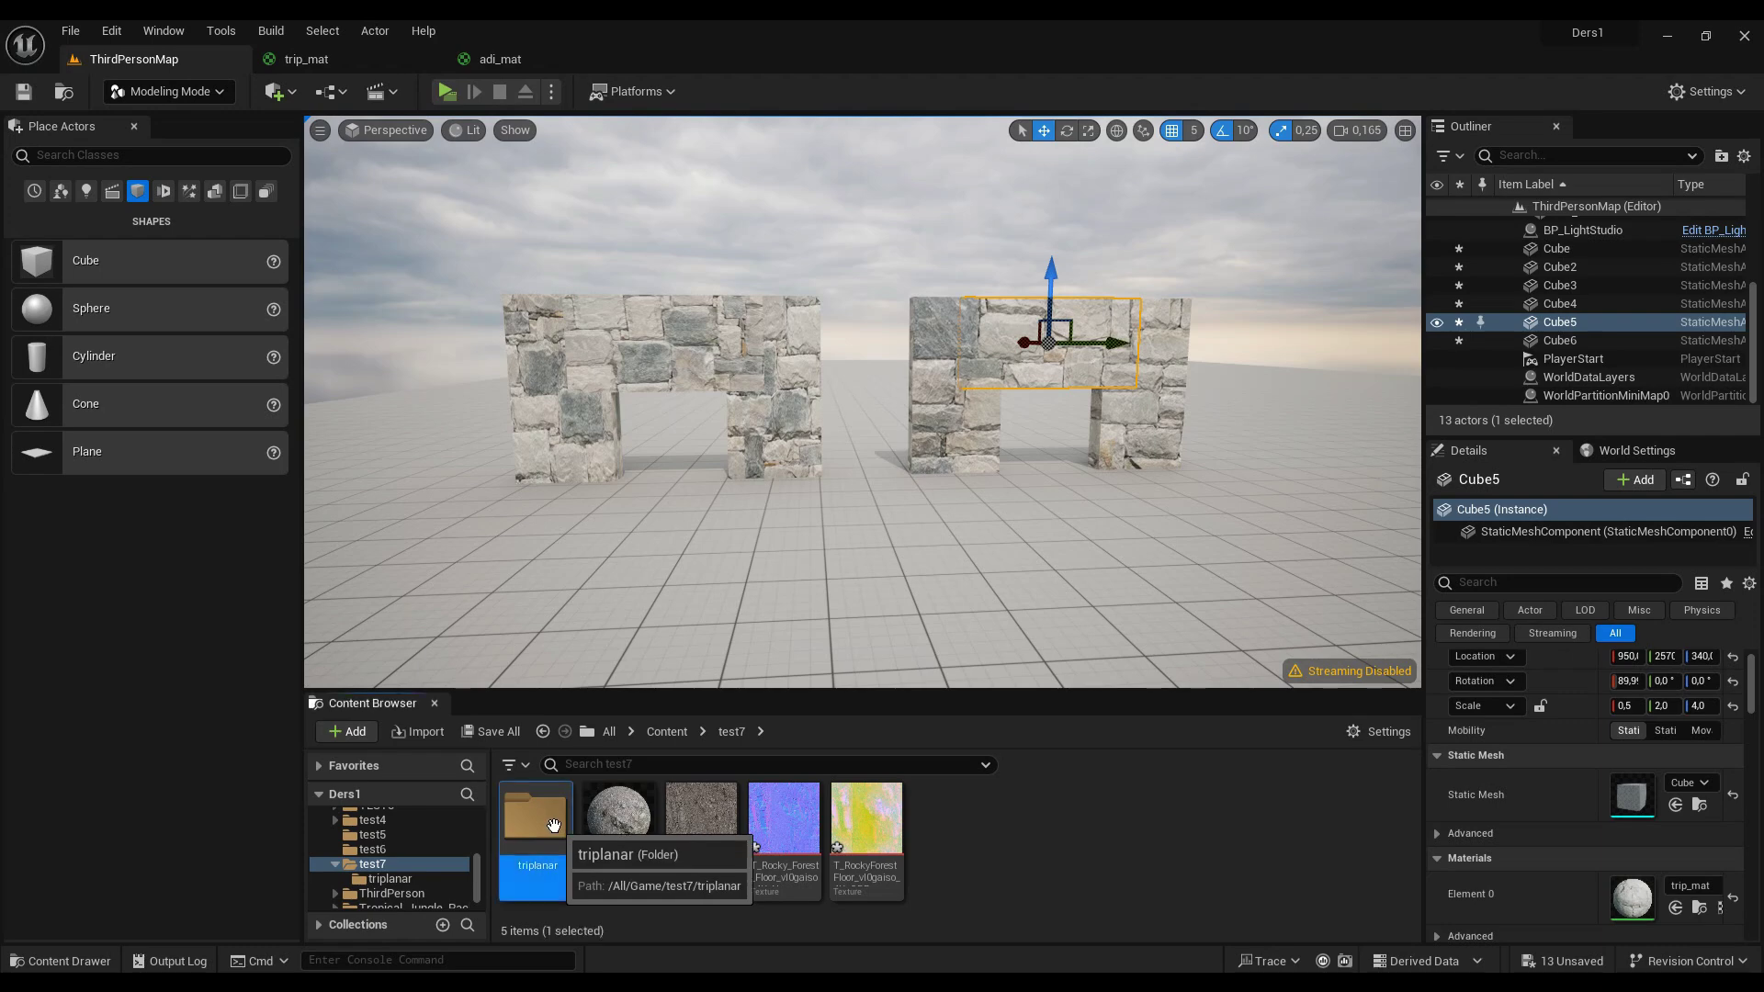
double_click(553, 825)
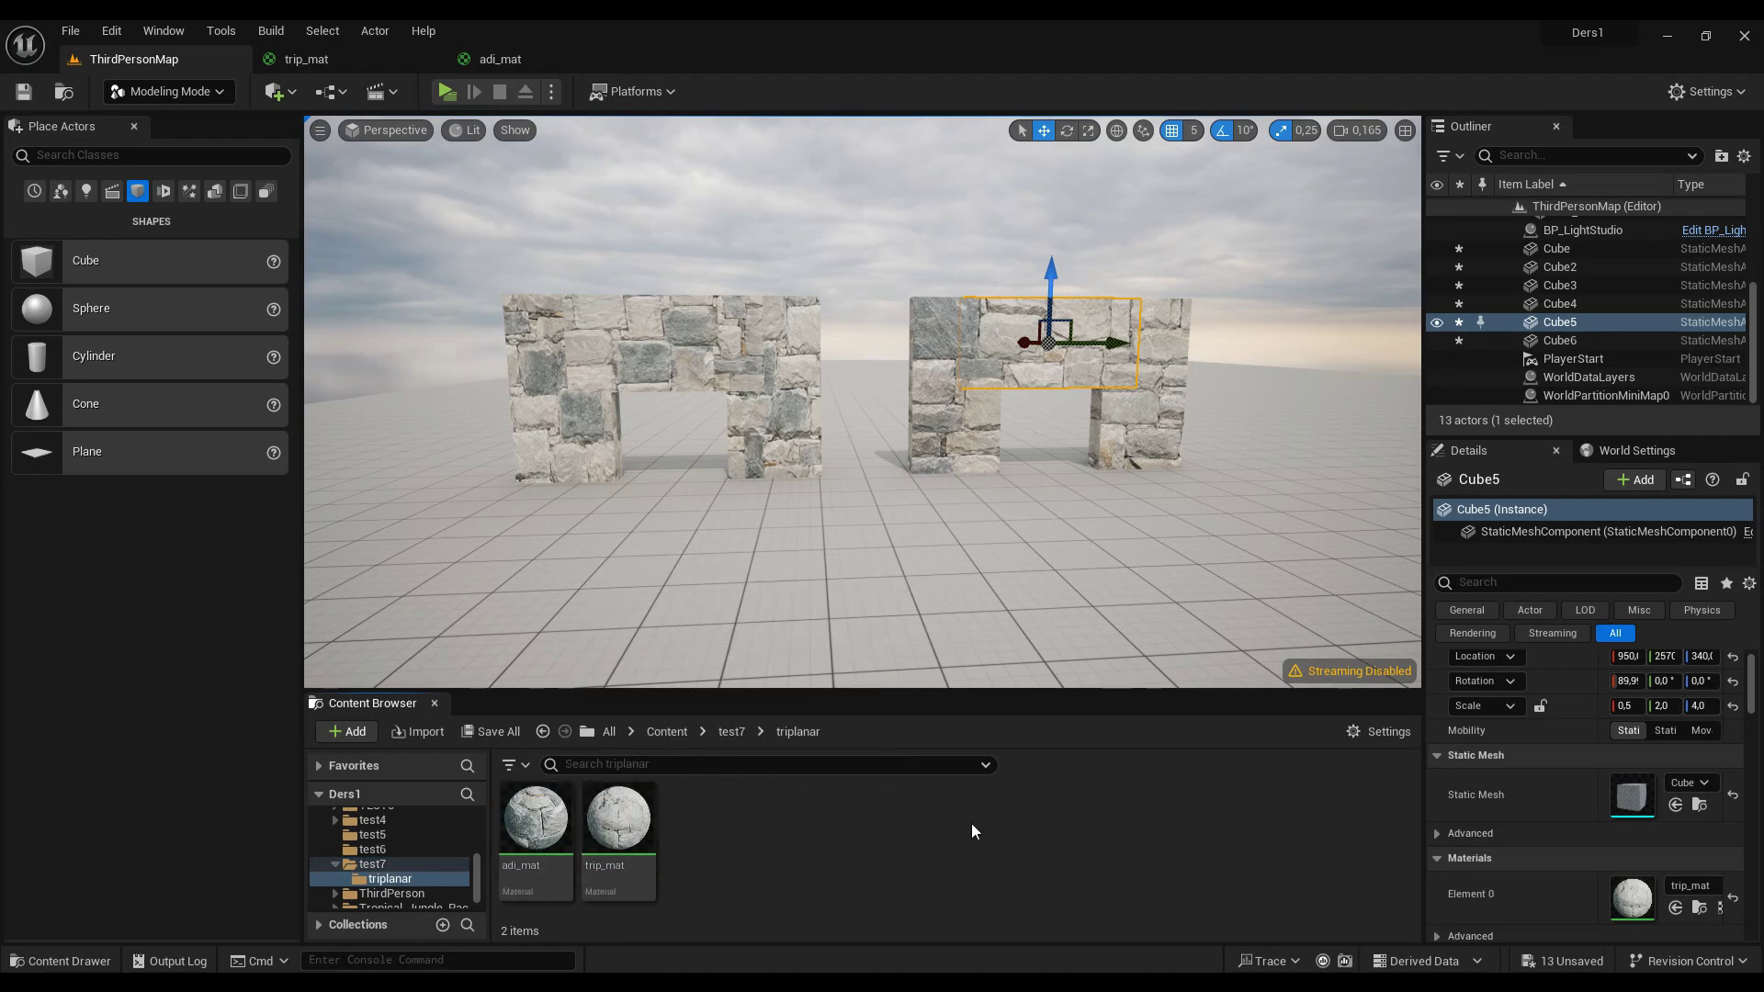
double_click(541, 818)
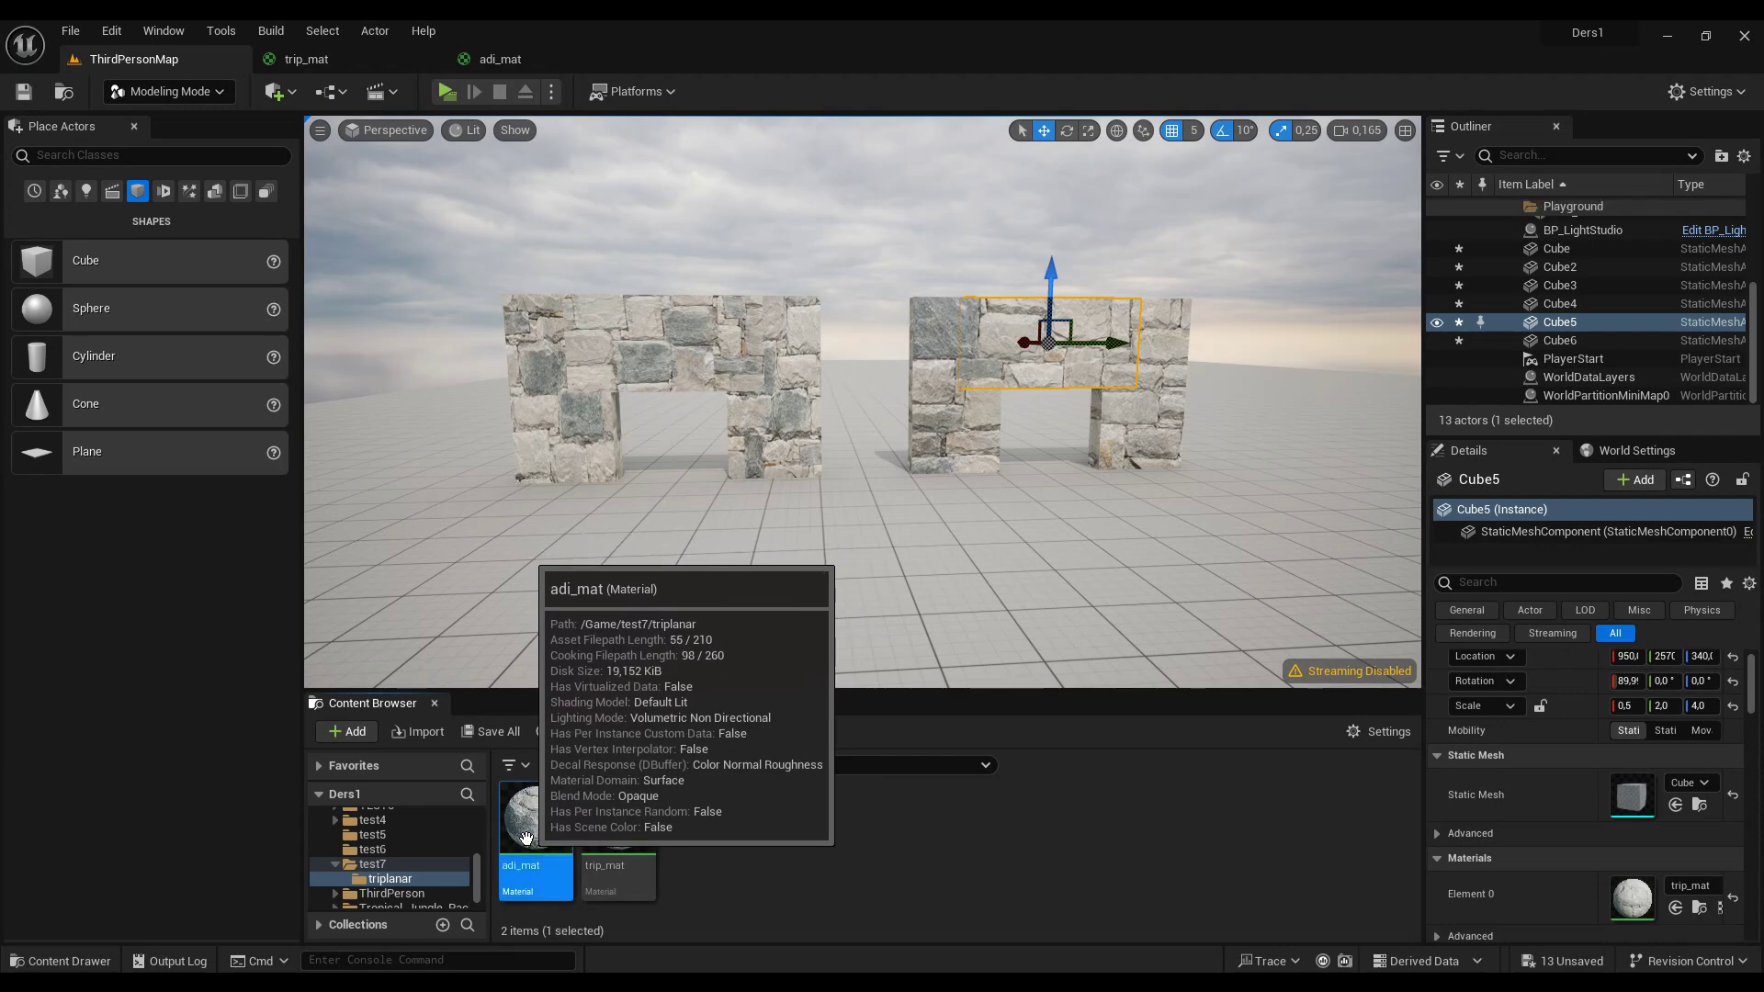
scroll(769, 692, down, 1)
mouse_move(962, 716)
right_down()
mouse_move(769, 693)
mouse_move(791, 696)
right_up()
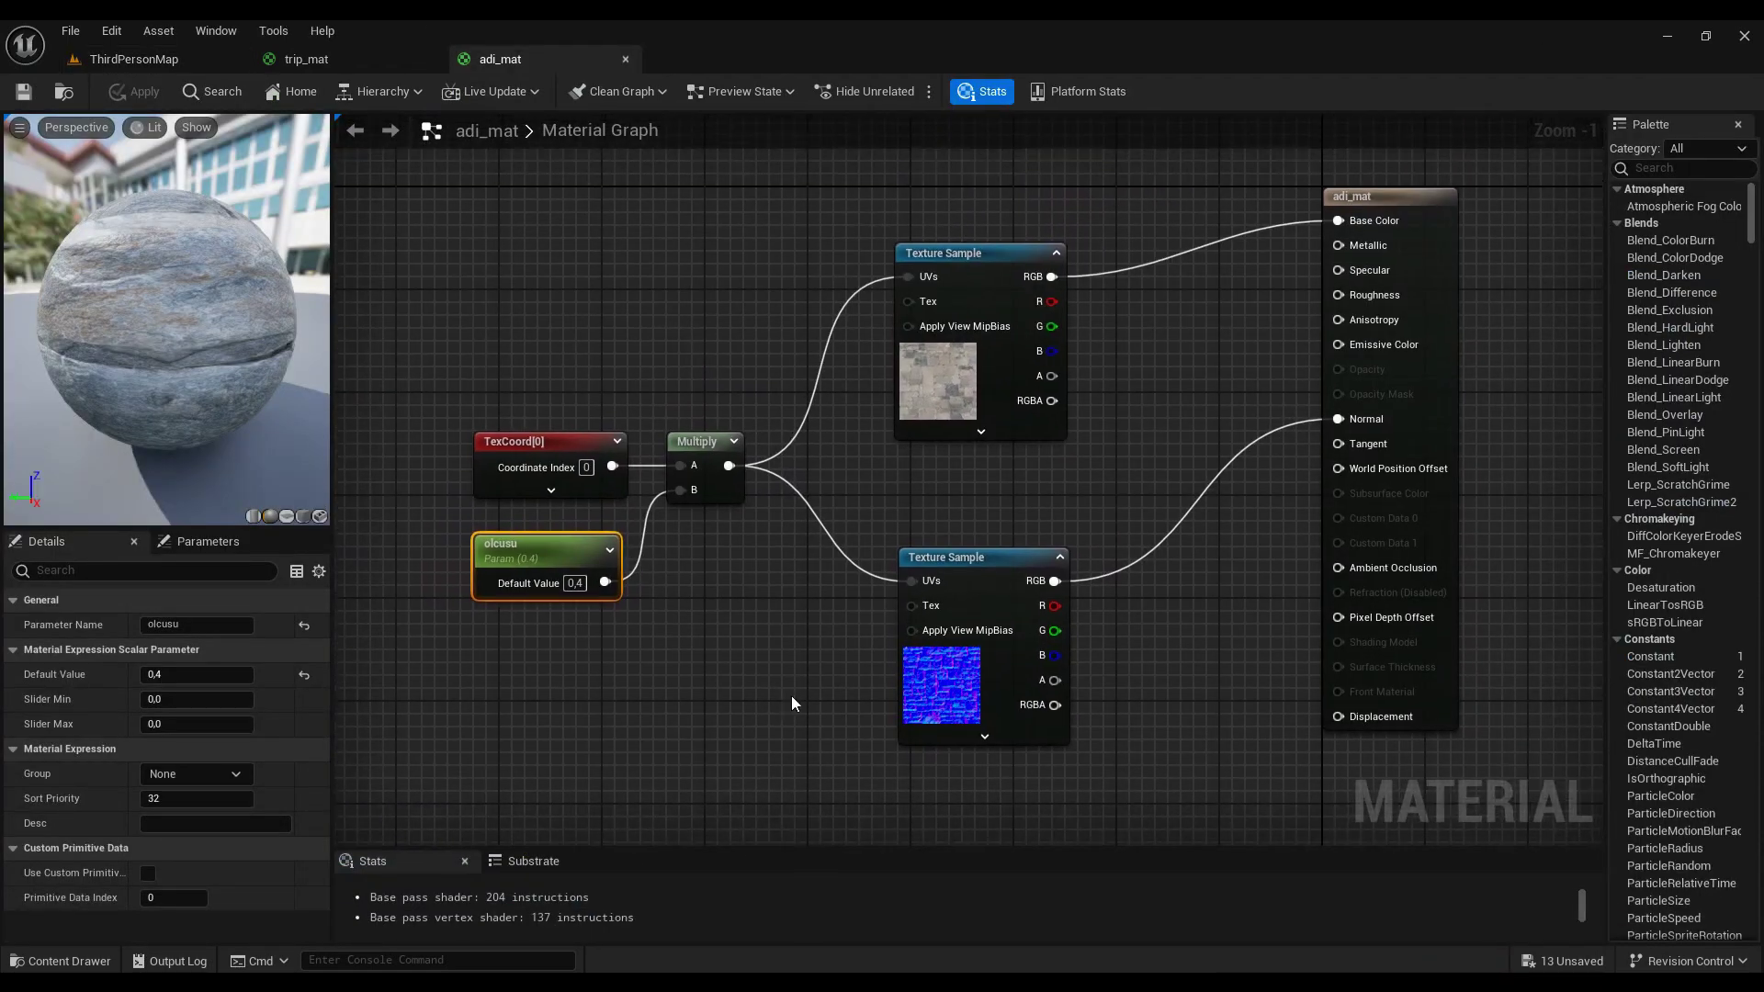
Step: Move the base colour and normal map Texture Sample nodes closer together
click(928, 409)
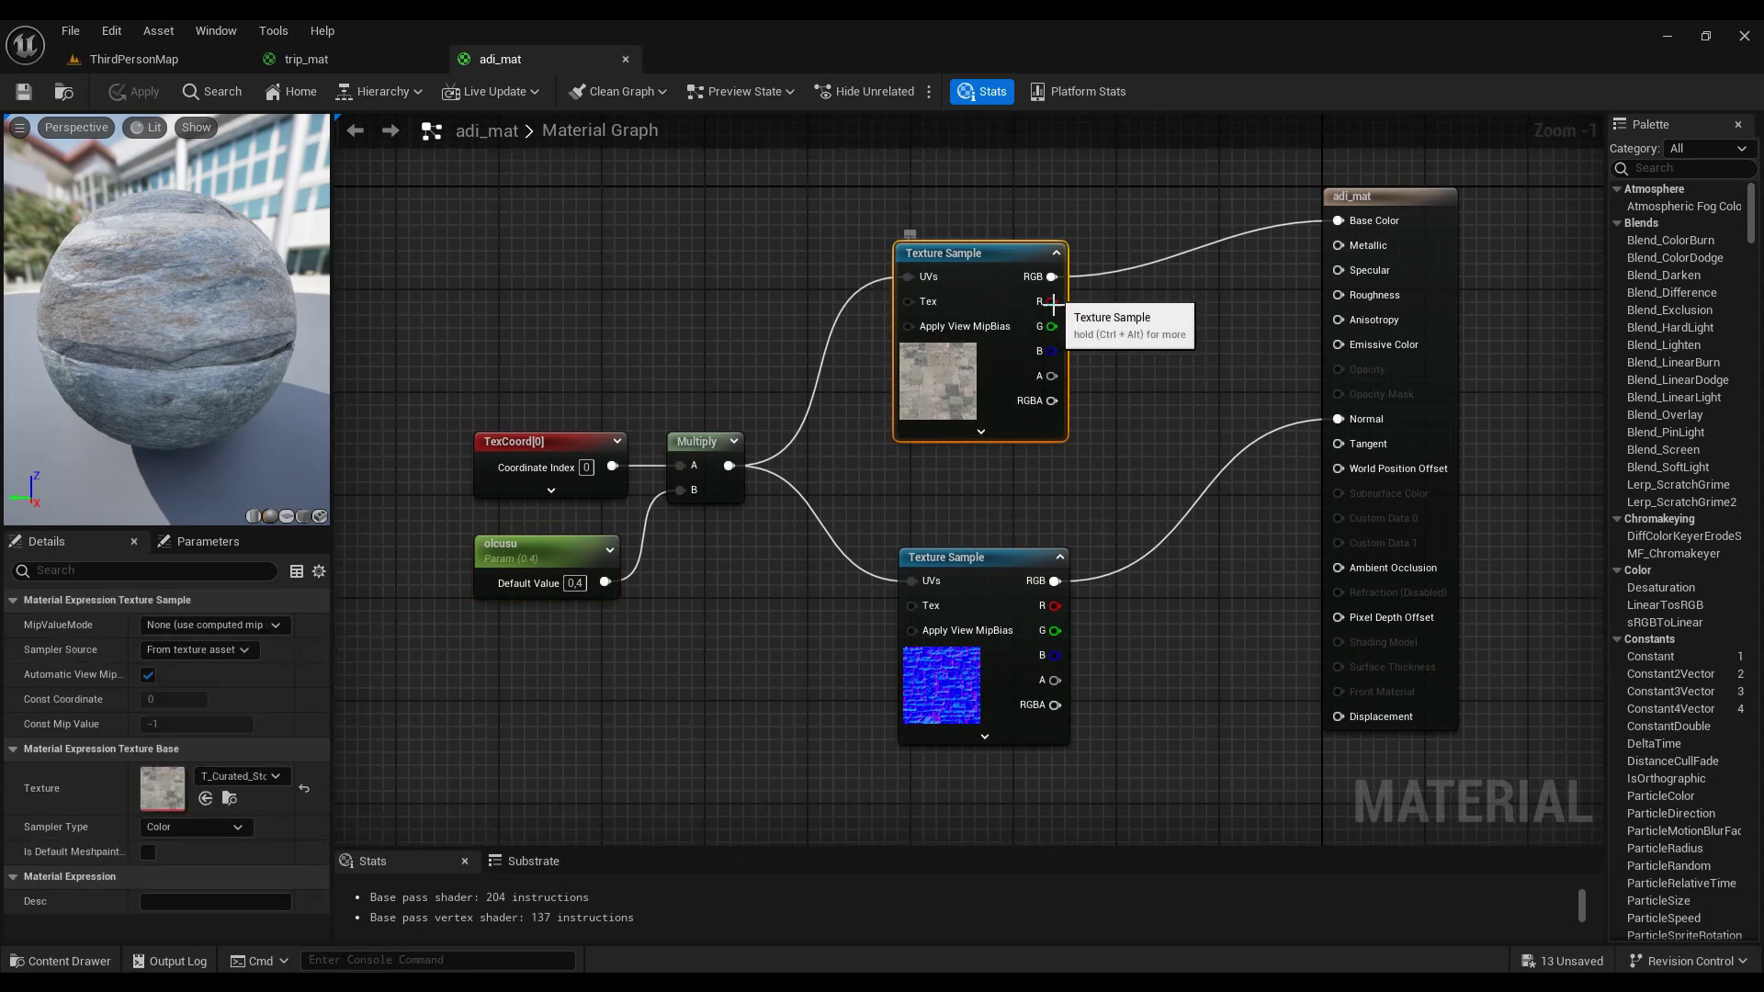
click(950, 604)
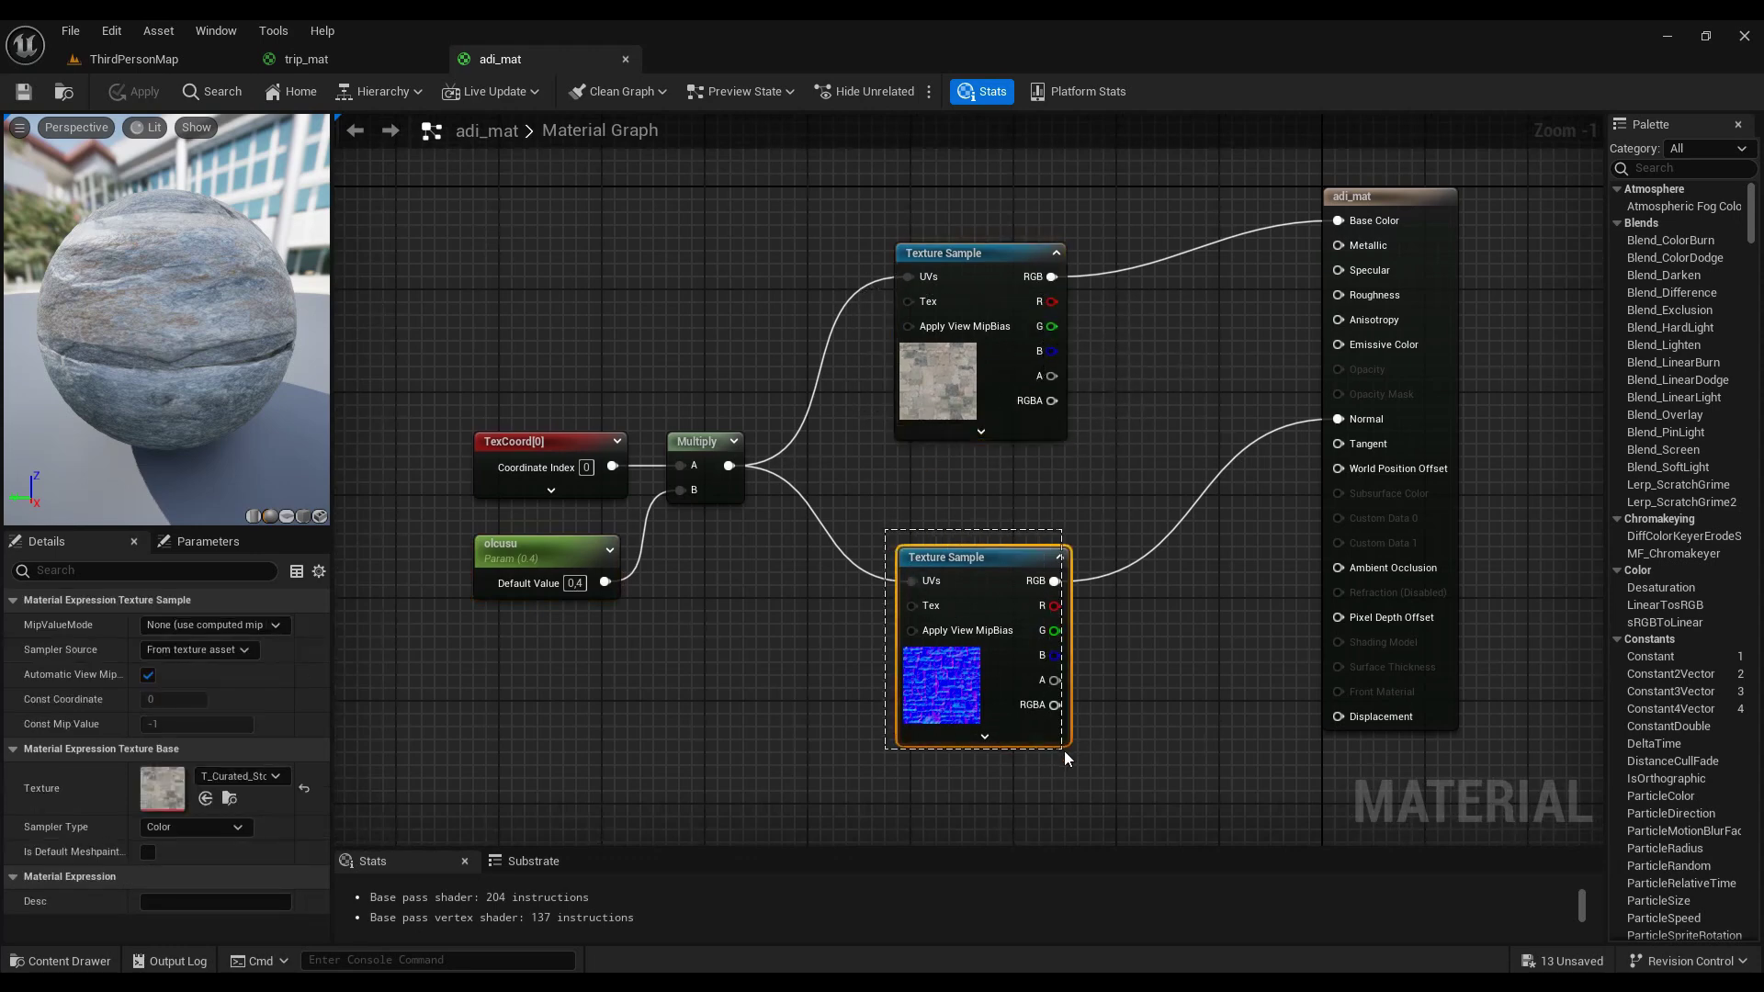
drag(869, 460, 1082, 218)
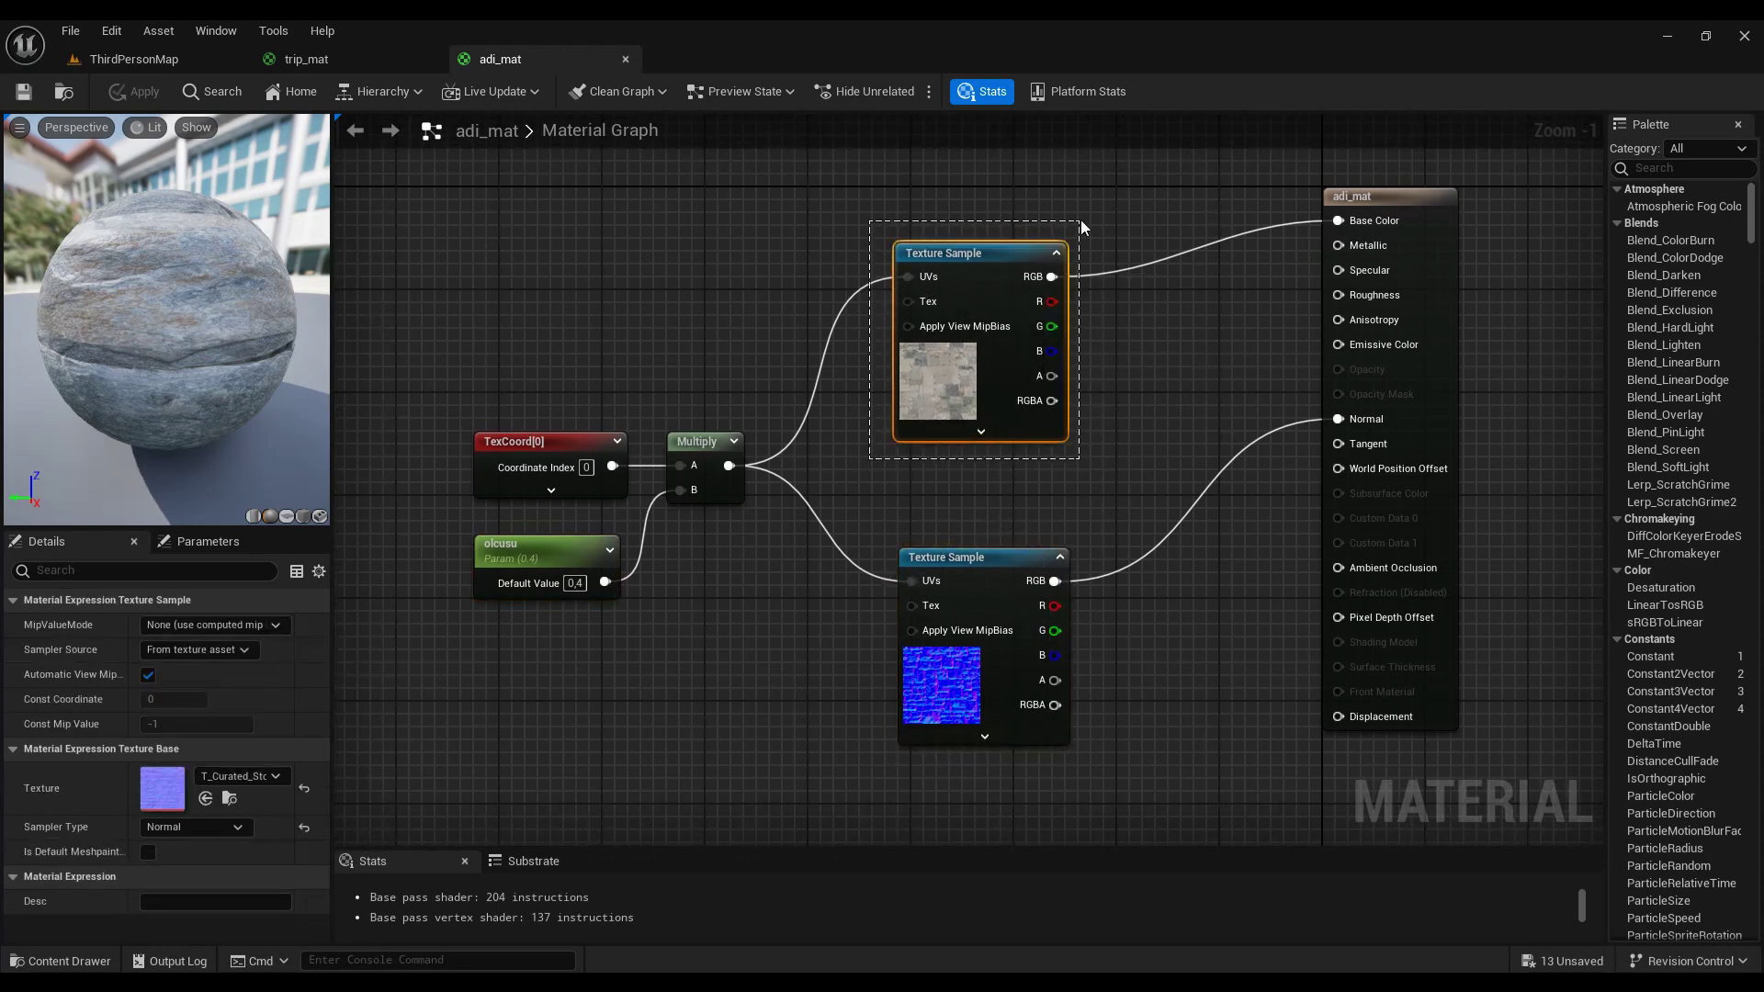
drag(1000, 297, 991, 241)
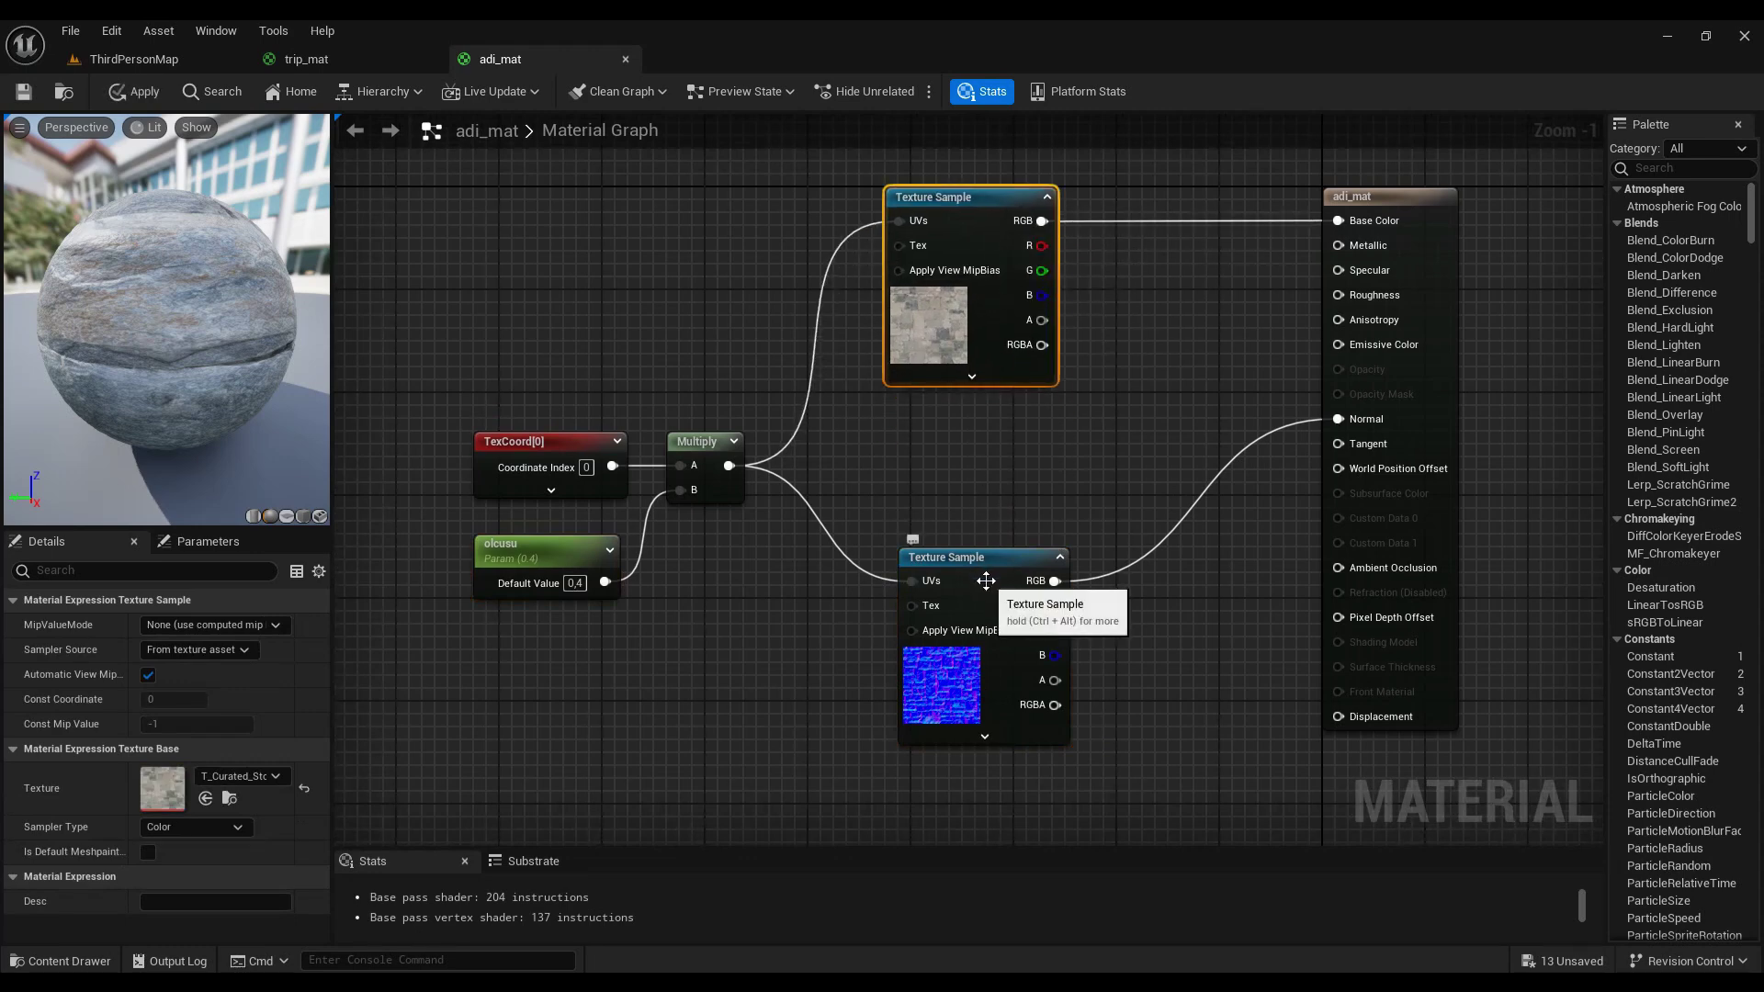
drag(987, 578, 973, 472)
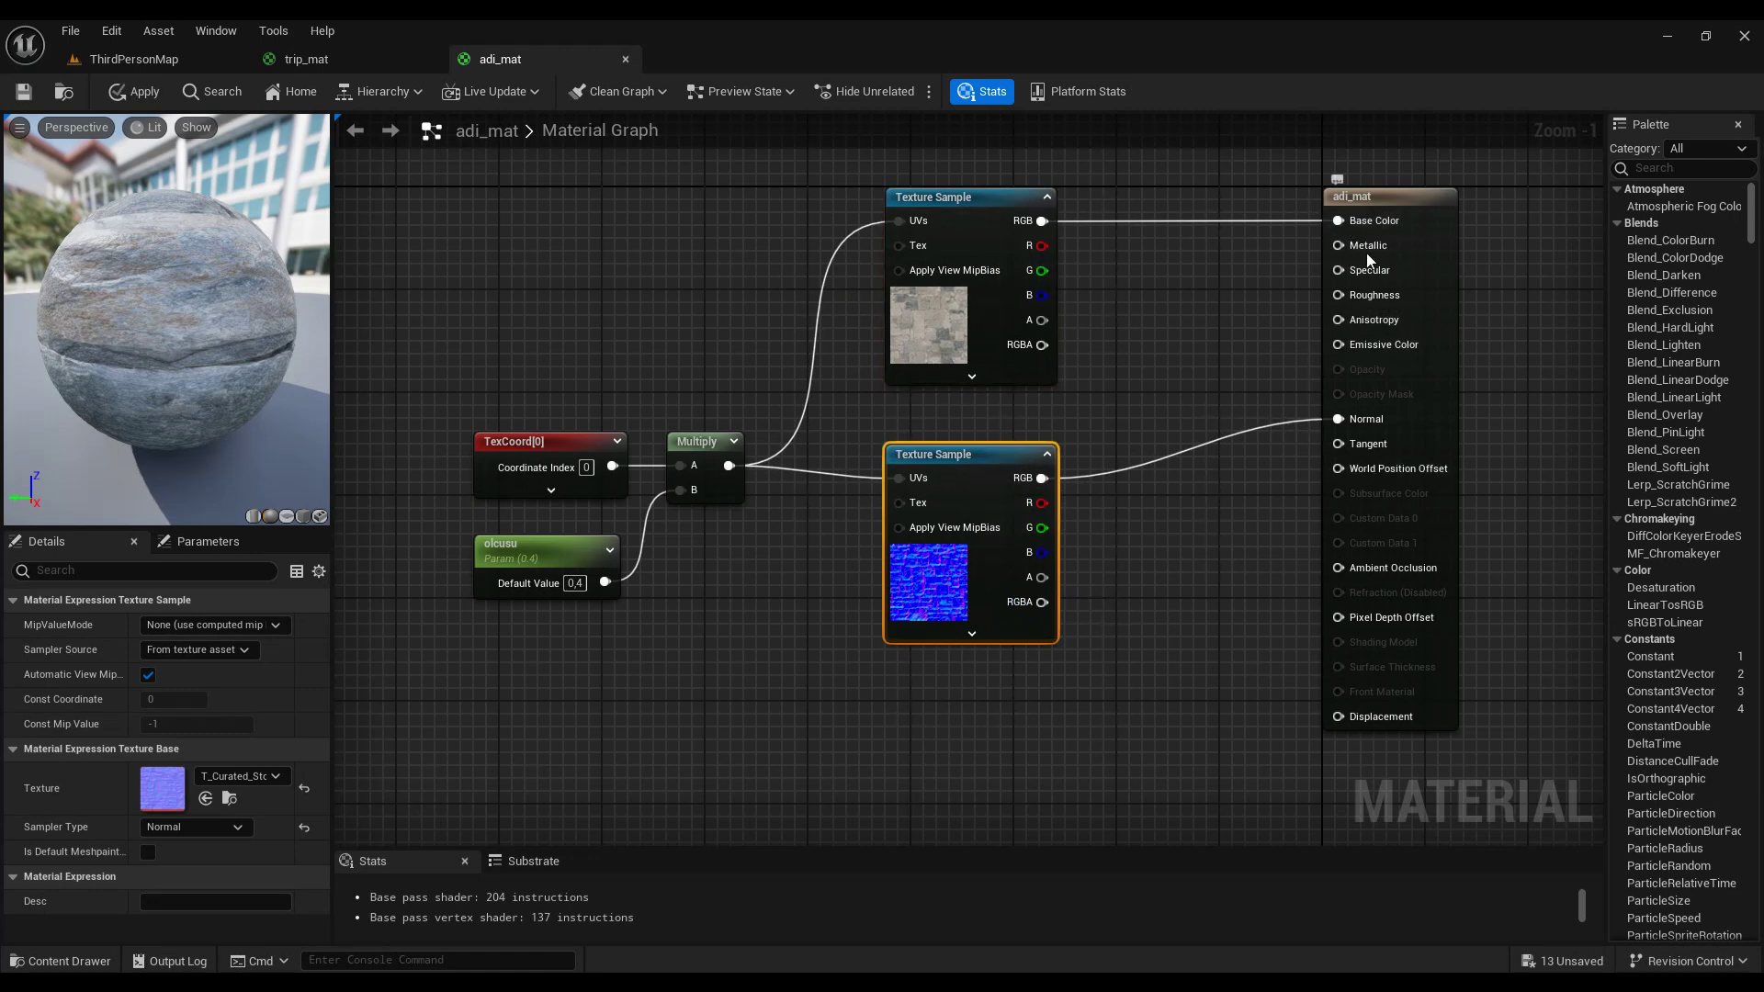
right_drag(714, 588, 930, 637)
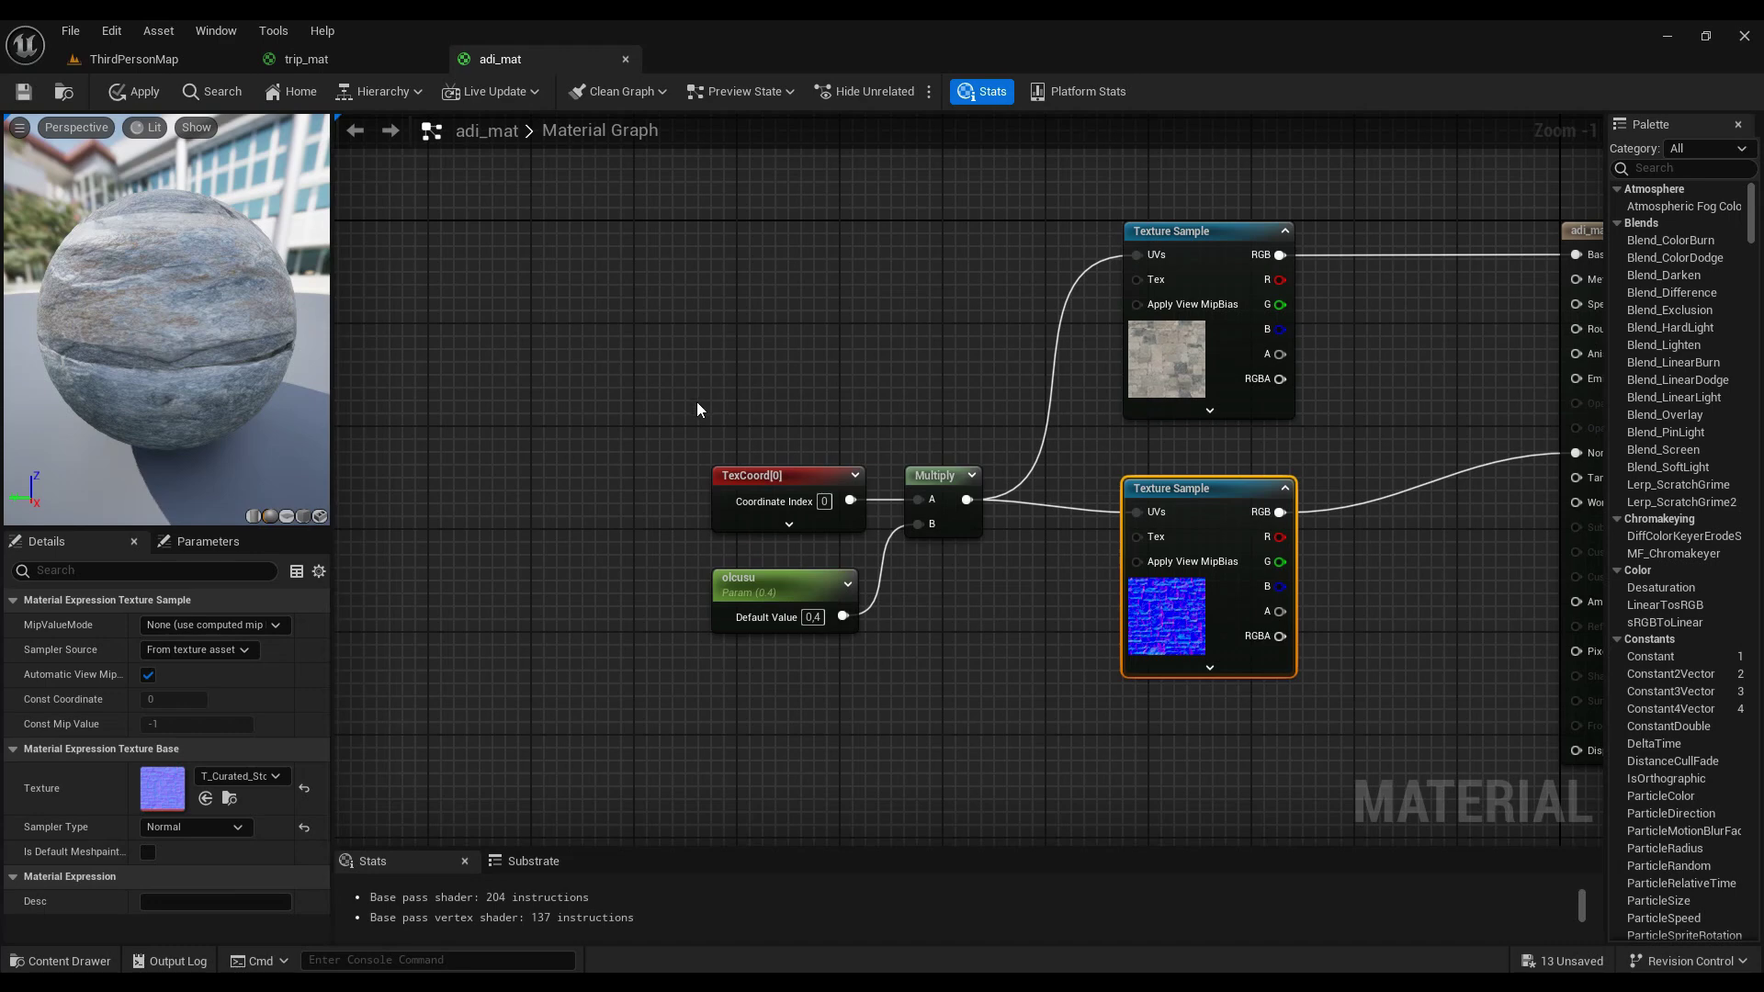
Step: Check the TexCoord, Multiply and olcusu tiling nodes and both Texture Samples
mouse_move(698, 402)
mouse_down()
mouse_move(1014, 685)
mouse_move(995, 669)
mouse_up()
right_drag(921, 709, 863, 652)
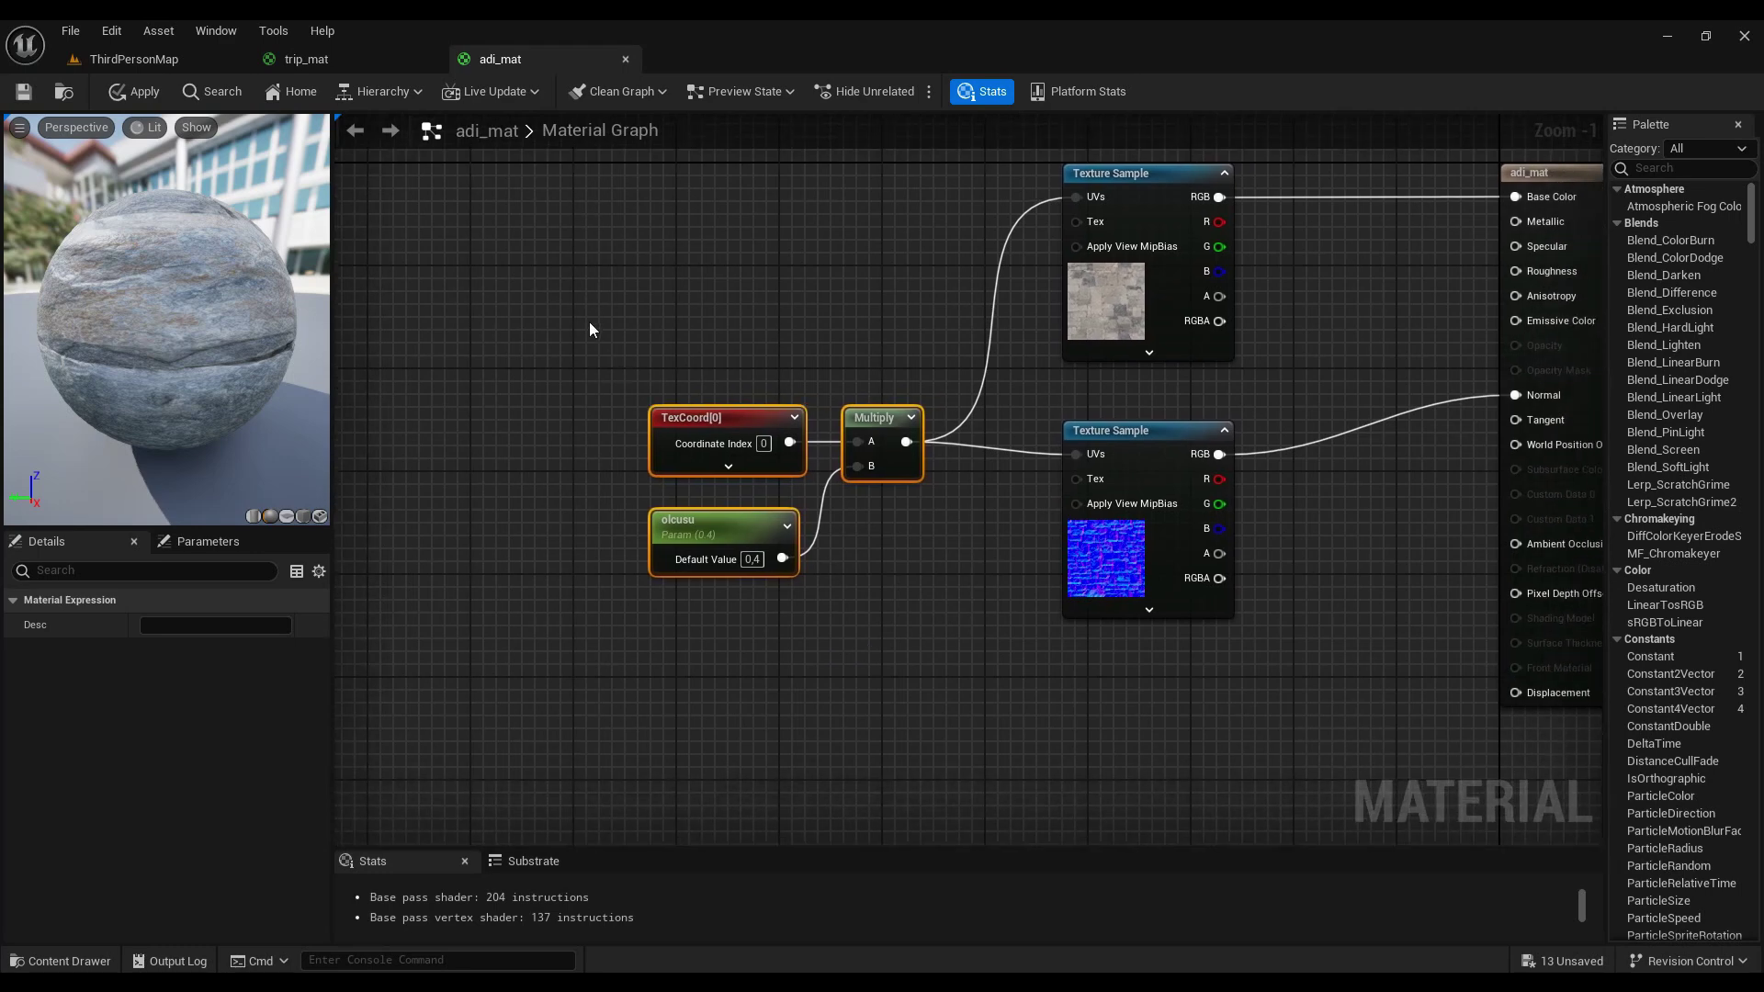
drag(615, 360, 819, 487)
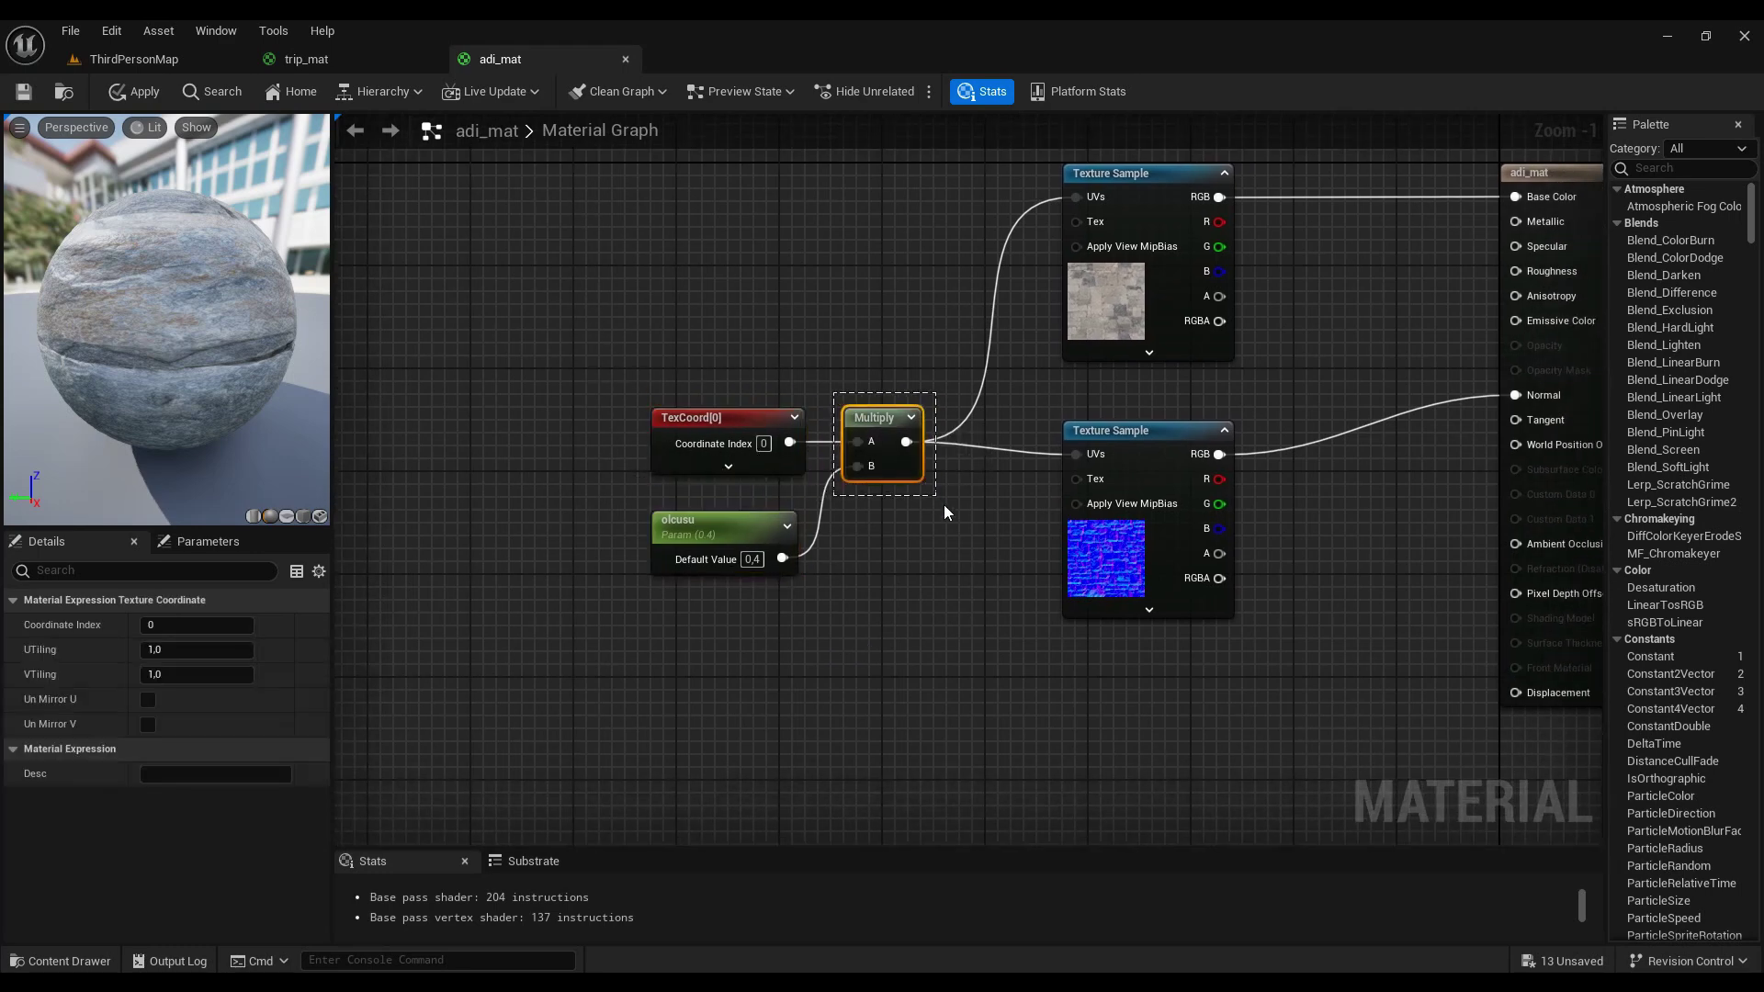
drag(948, 511, 948, 511)
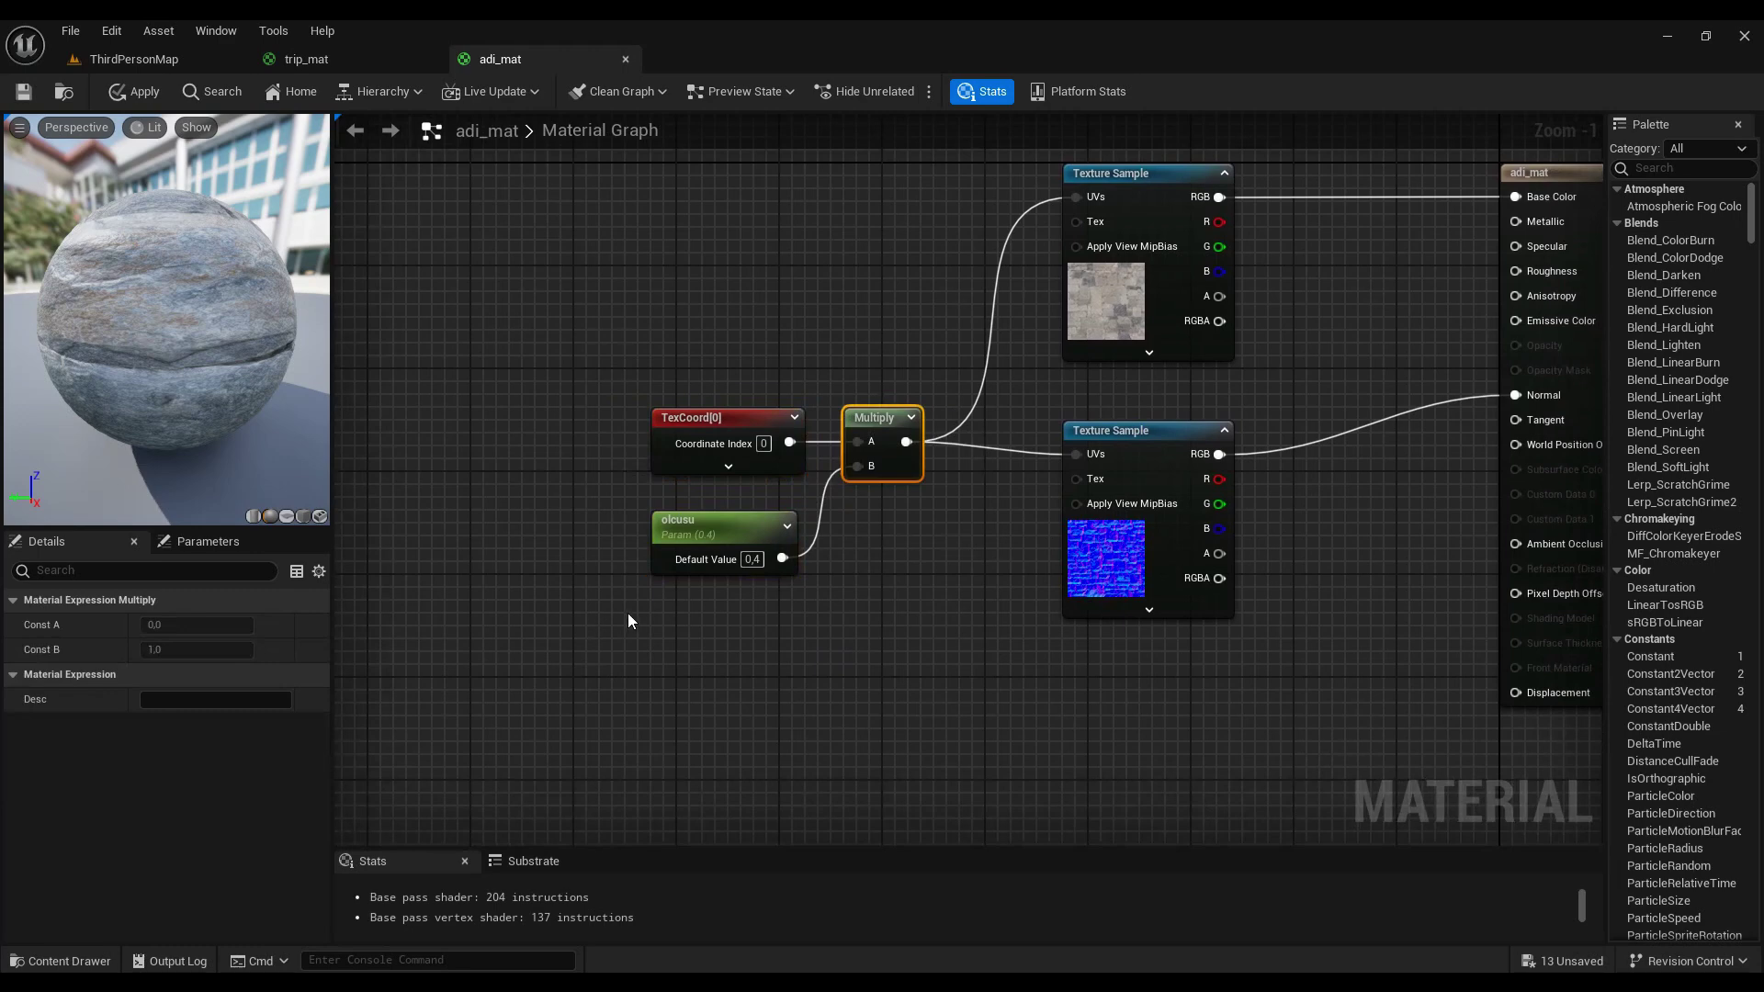
drag(629, 611, 823, 497)
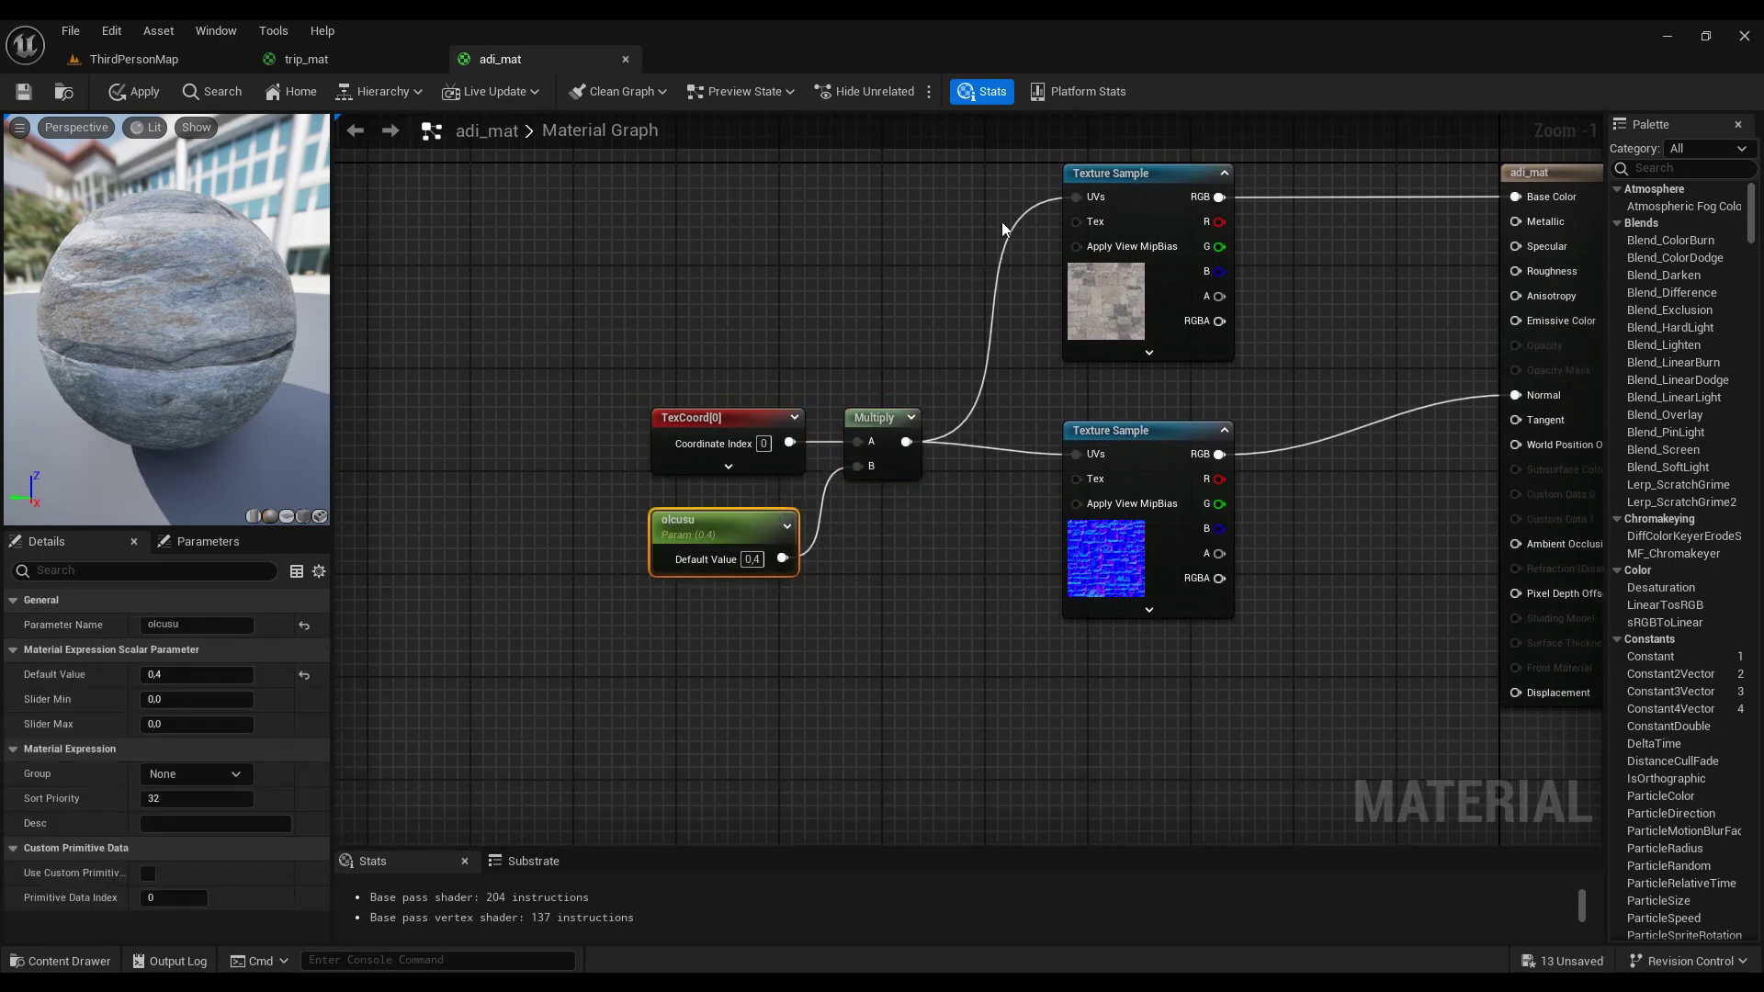
drag(1022, 202, 1254, 617)
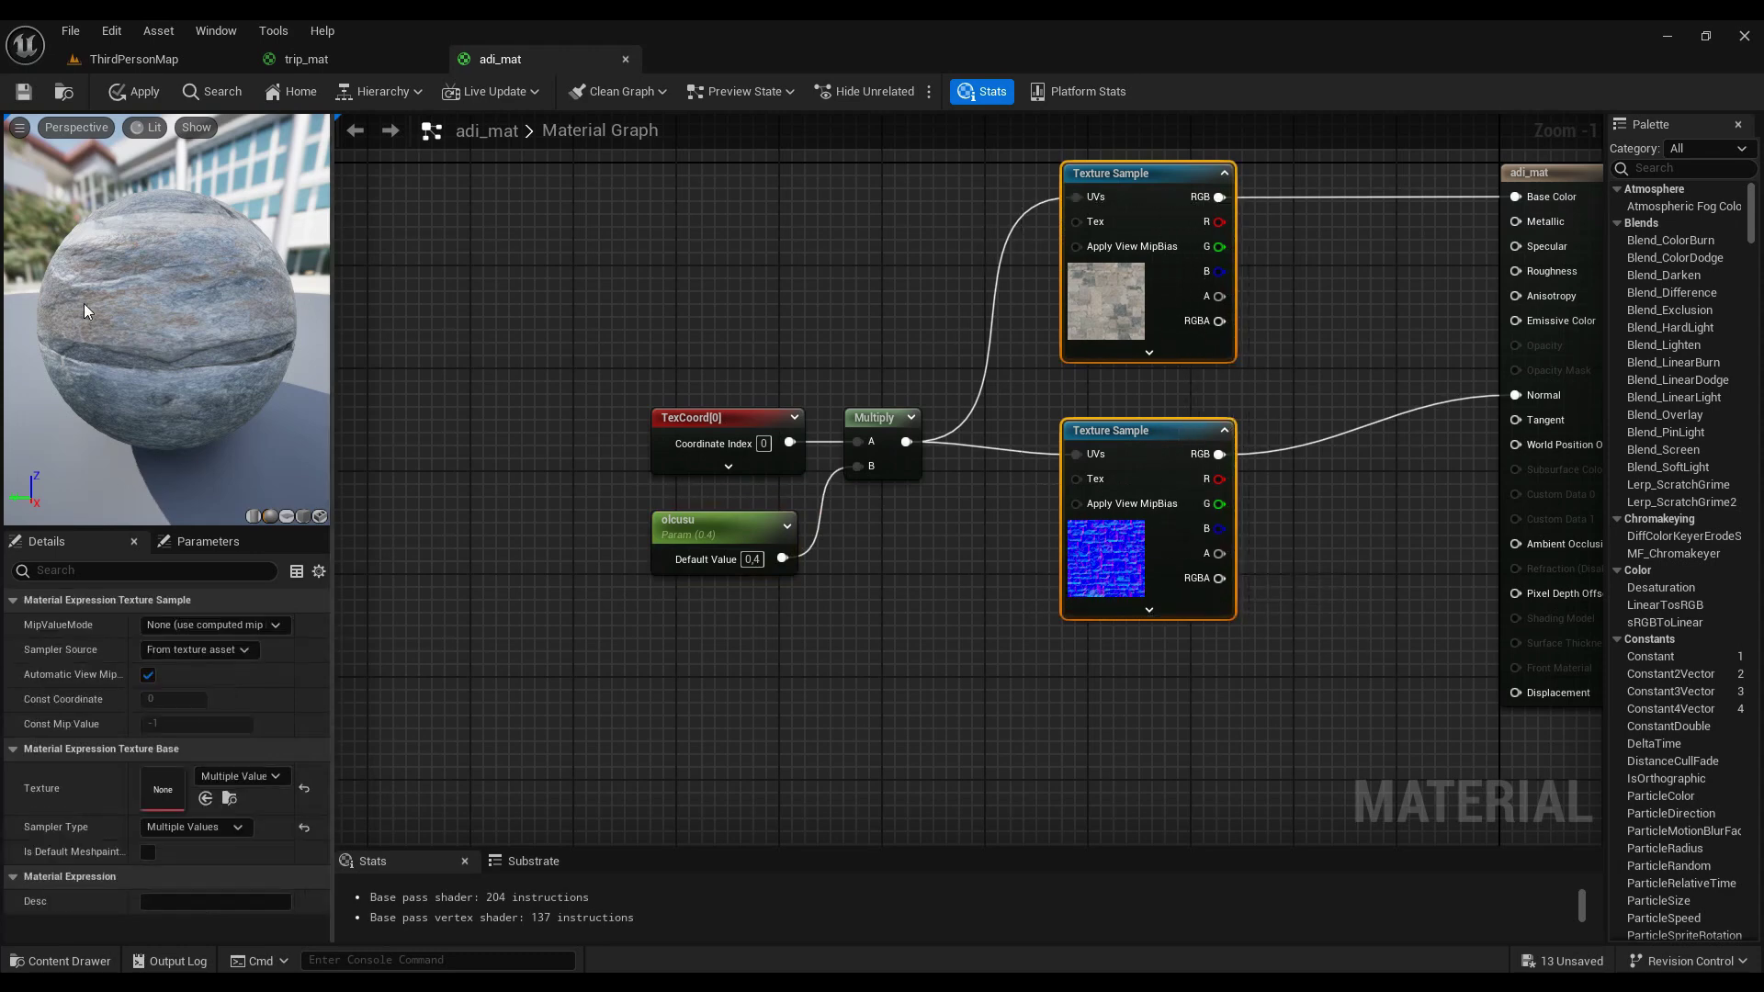
Step: Apply and save adi_mat with olcusu tiling at 0.4
drag(84, 309, 183, 294)
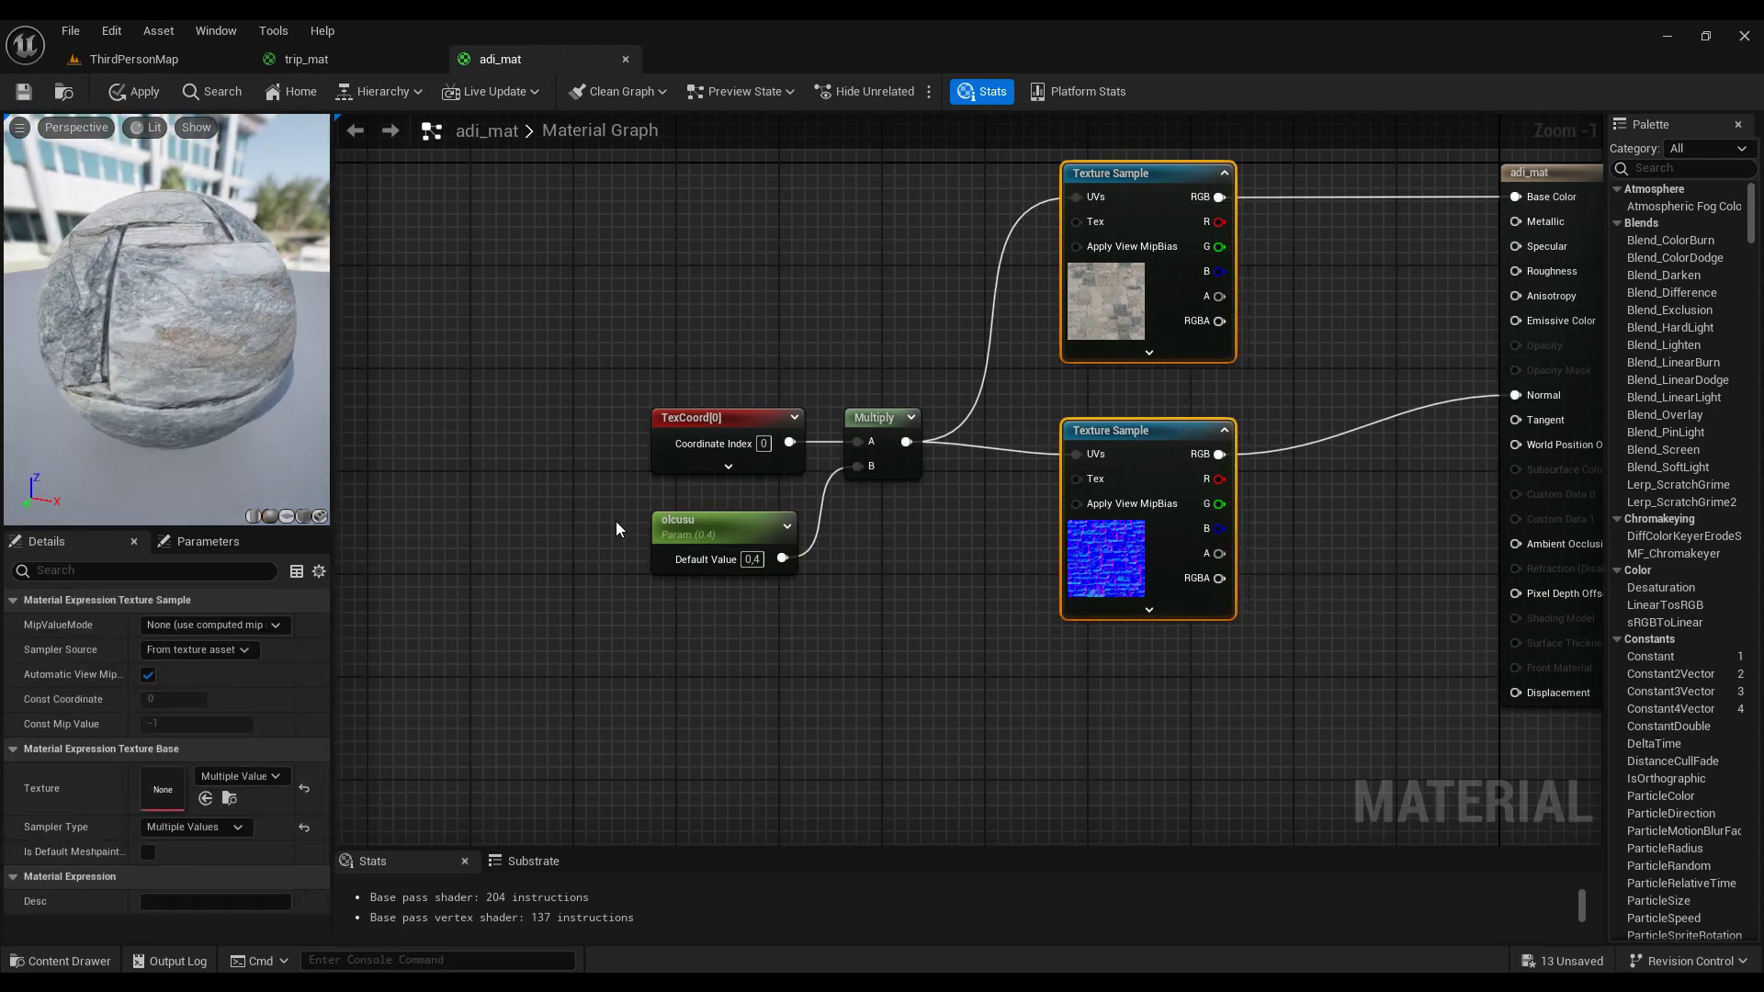
mouse_move(1347, 352)
right_down()
mouse_move(1188, 401)
mouse_move(1158, 379)
right_up()
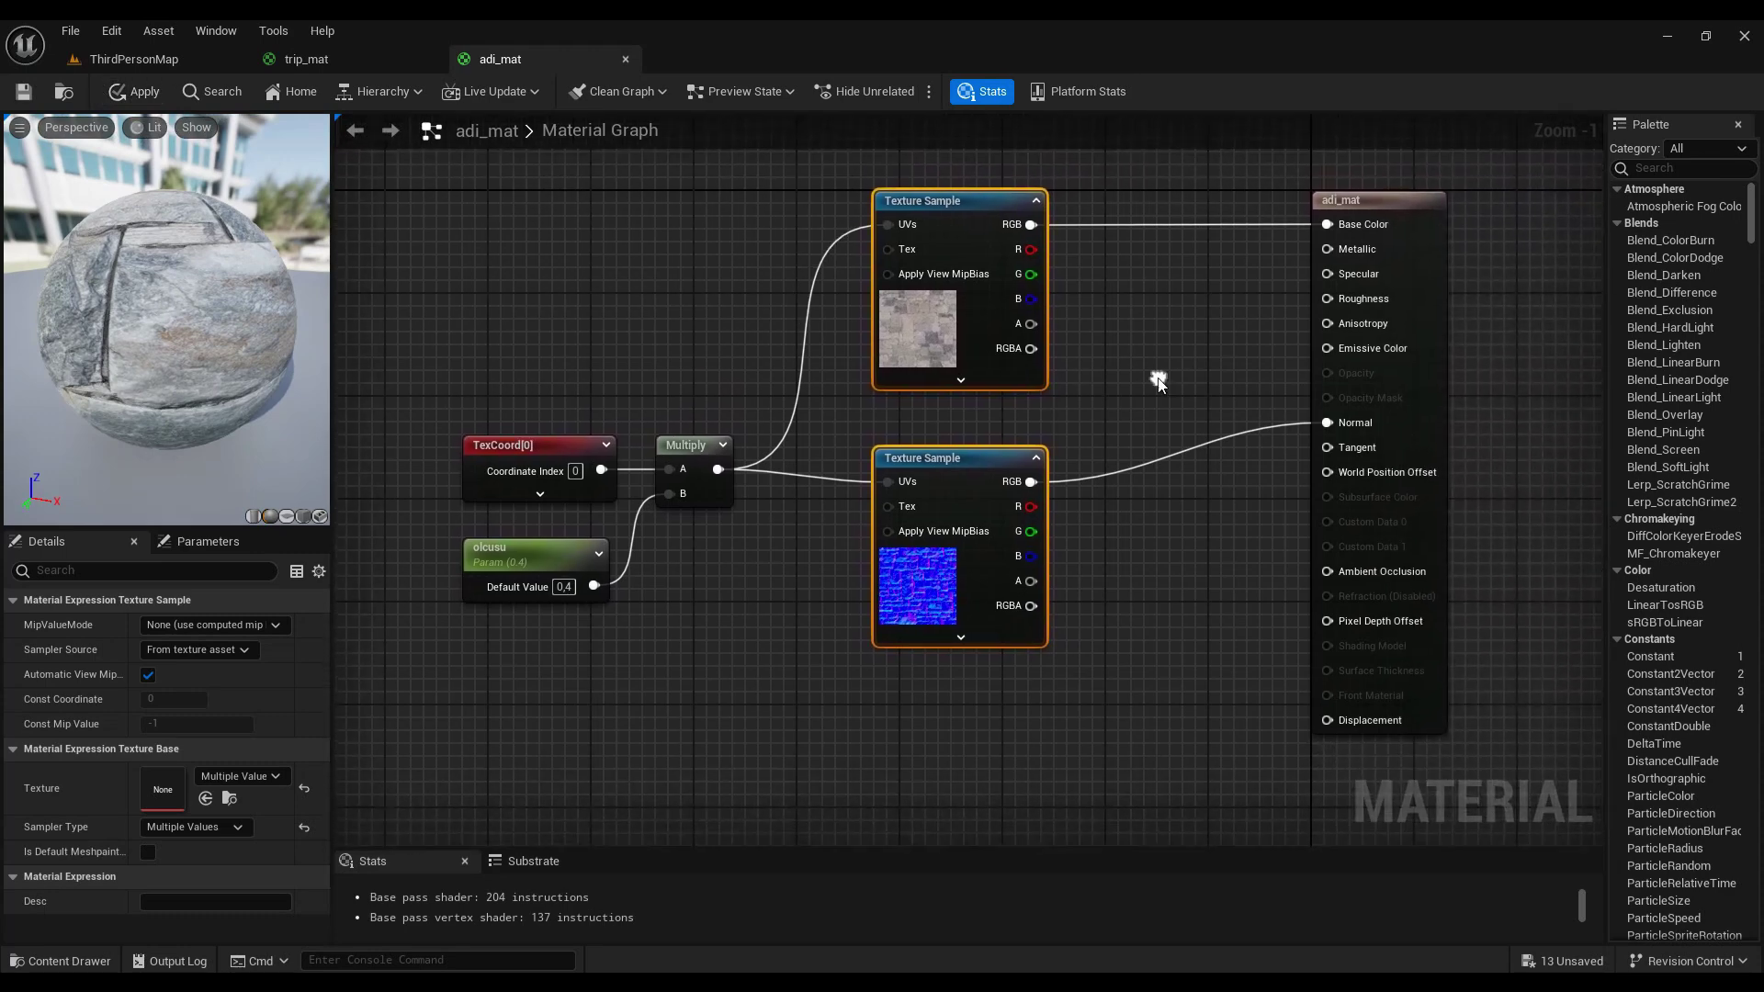
click(130, 92)
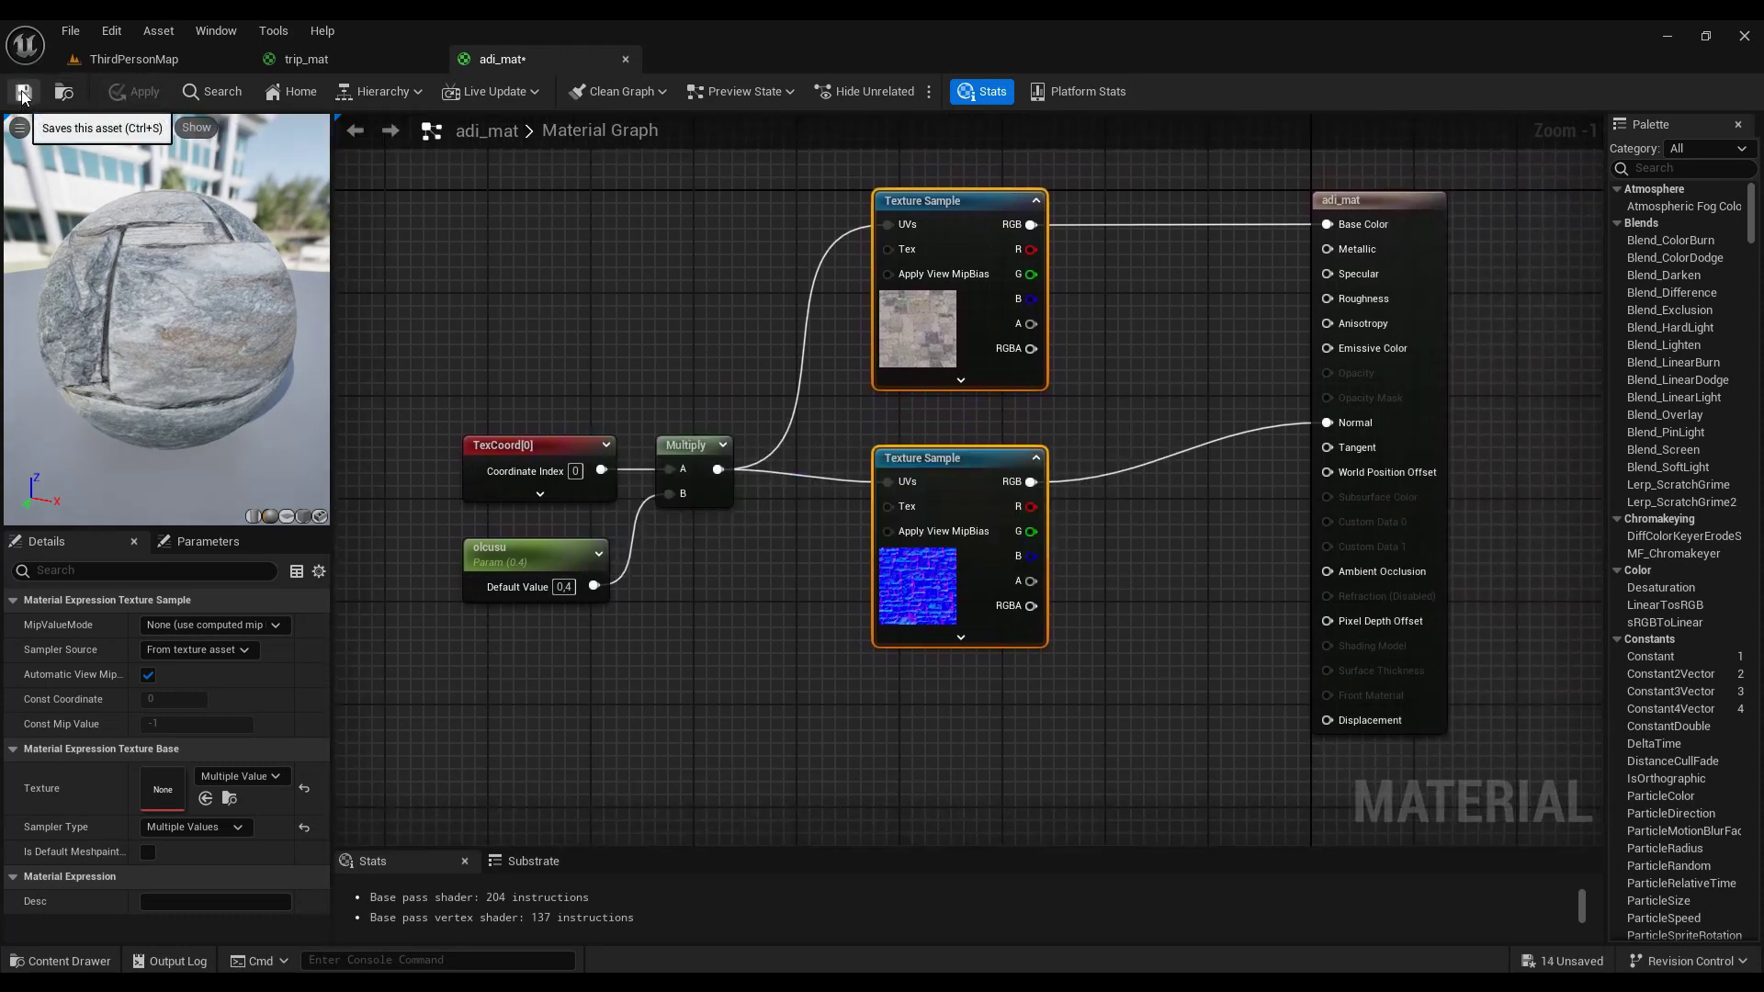
click(191, 57)
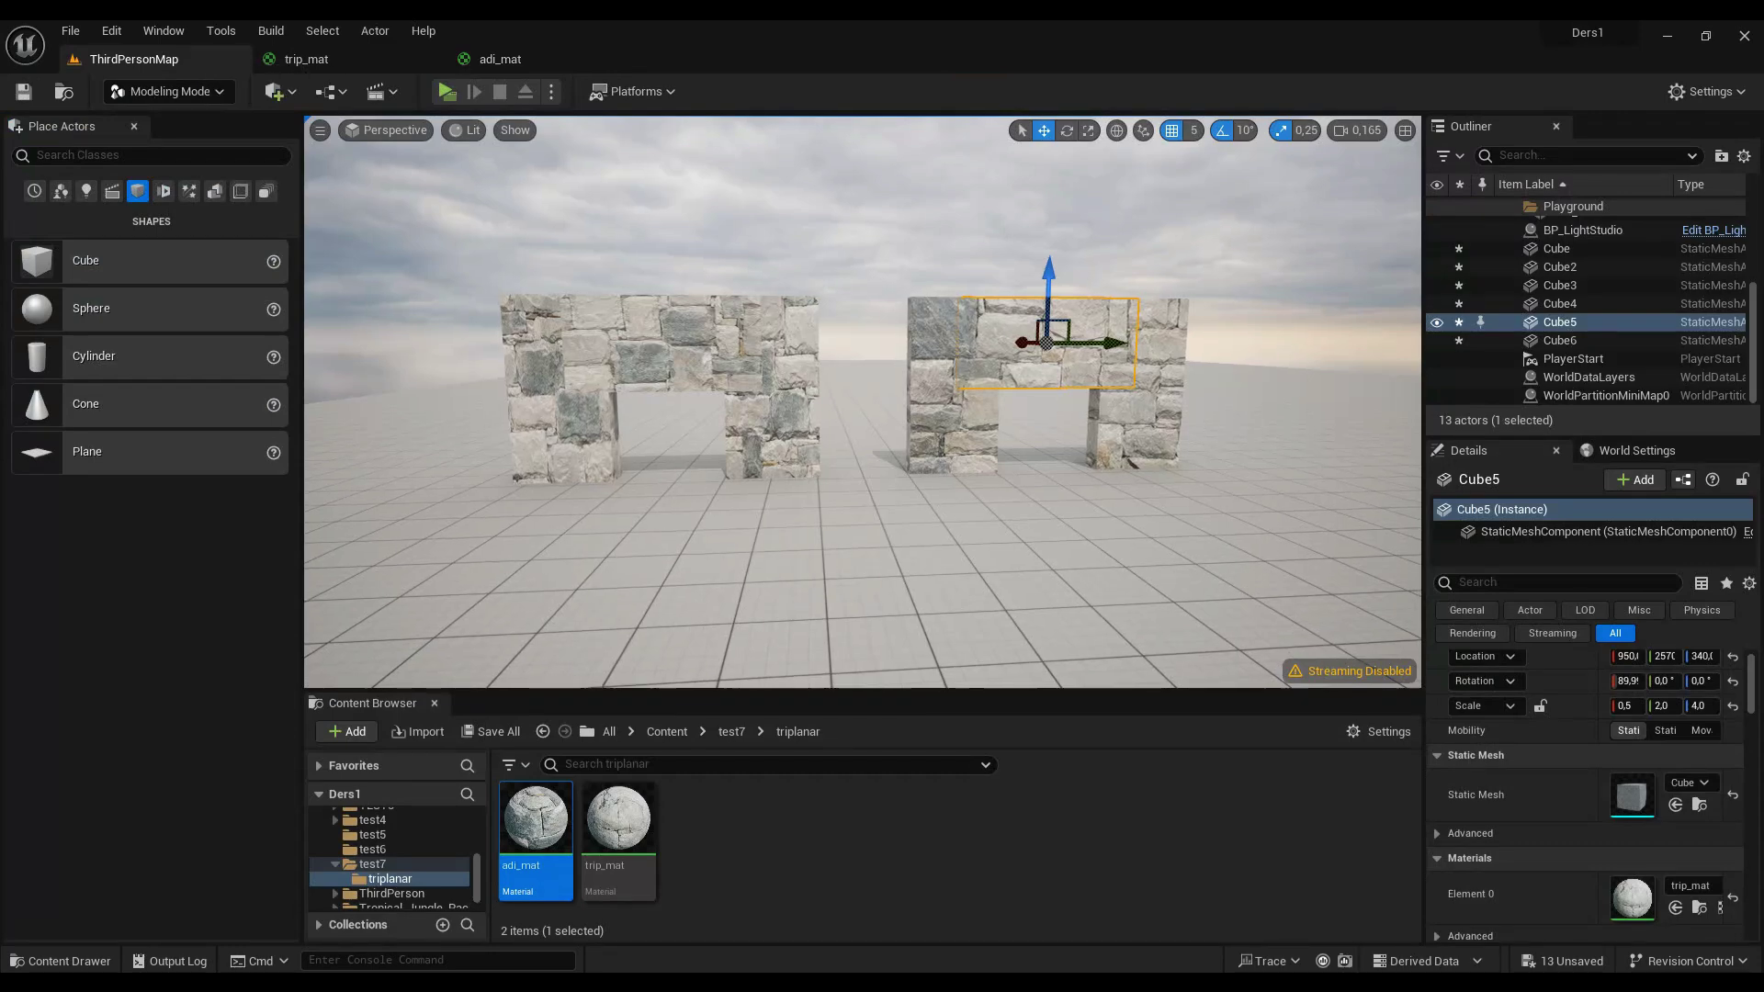
click(662, 342)
click(608, 405)
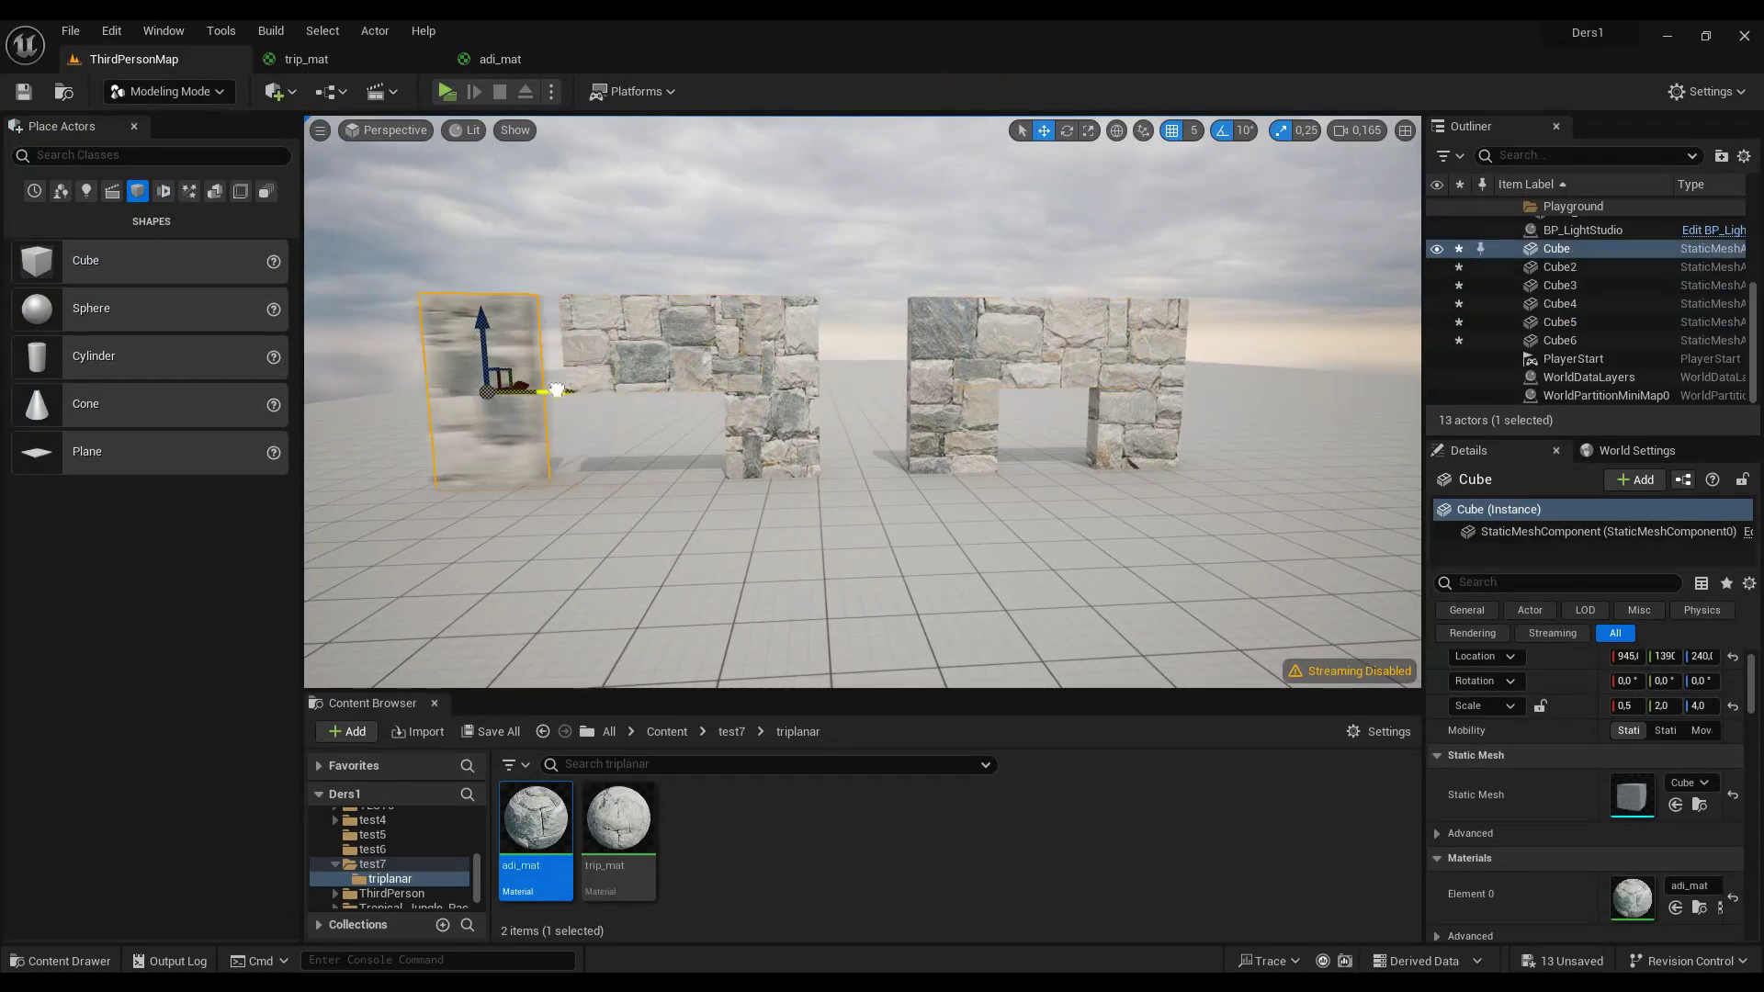
mouse_move(634, 395)
mouse_down()
mouse_move(604, 395)
mouse_move(629, 402)
mouse_up()
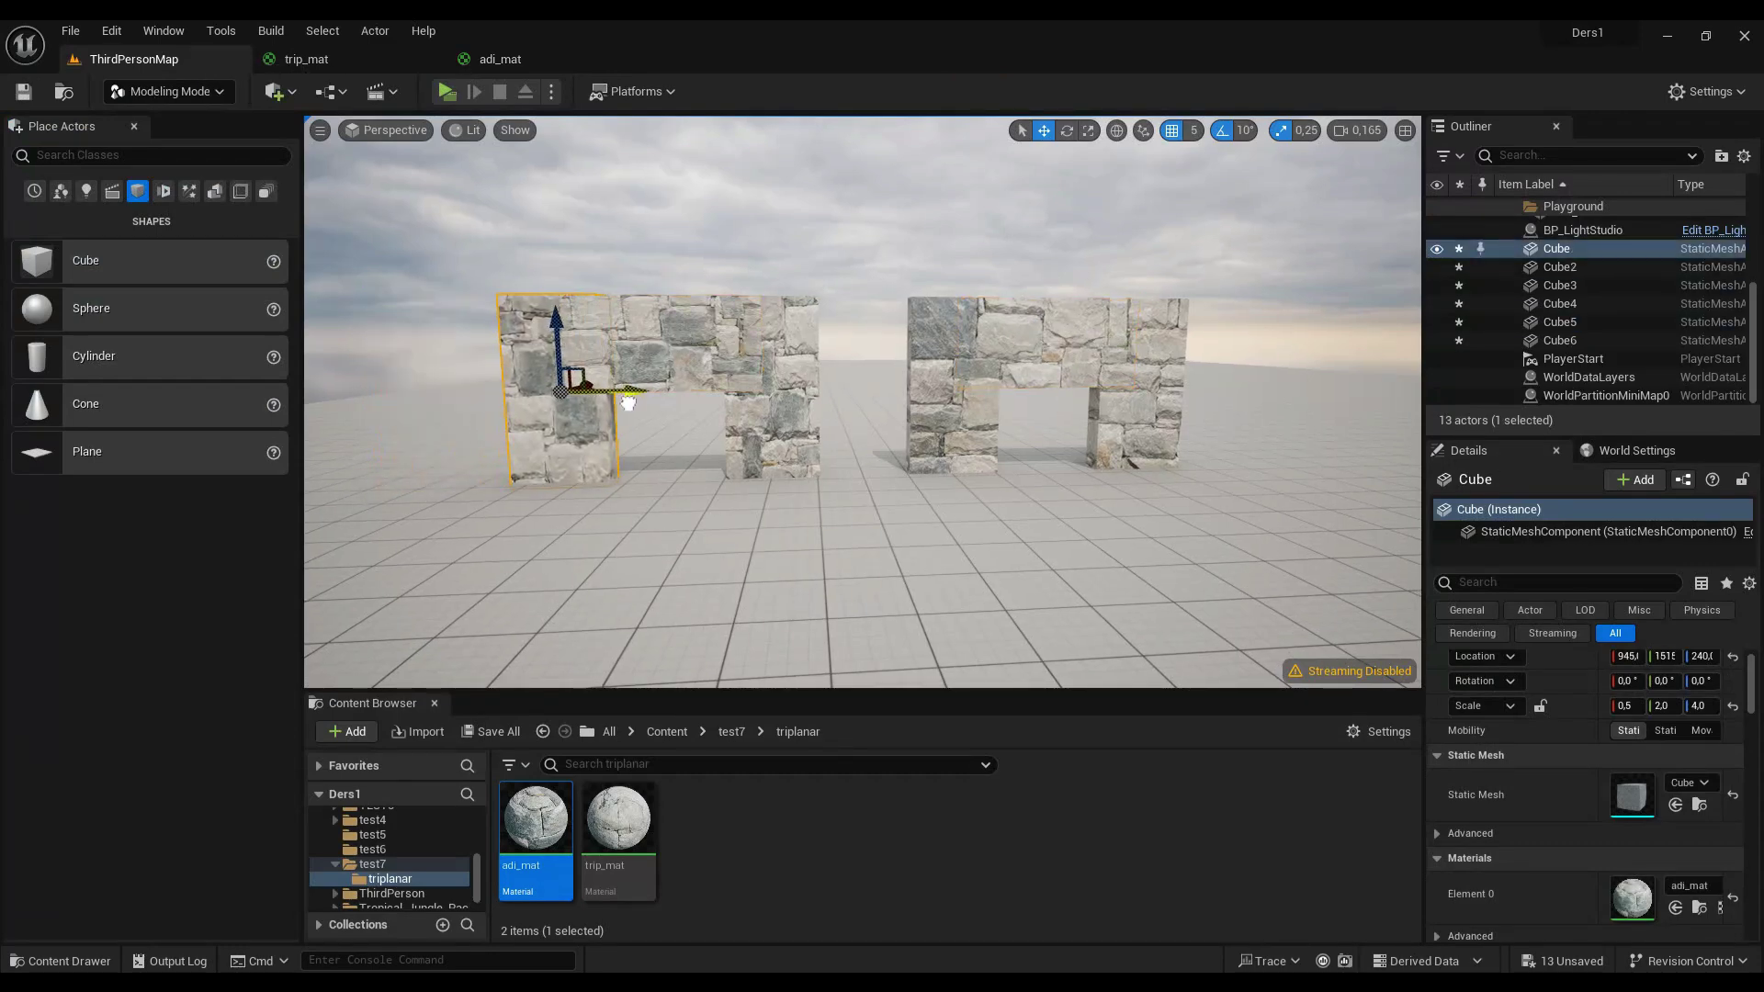
mouse_move(137, 261)
mouse_down()
mouse_move(697, 515)
mouse_move(697, 480)
mouse_up()
key(f)
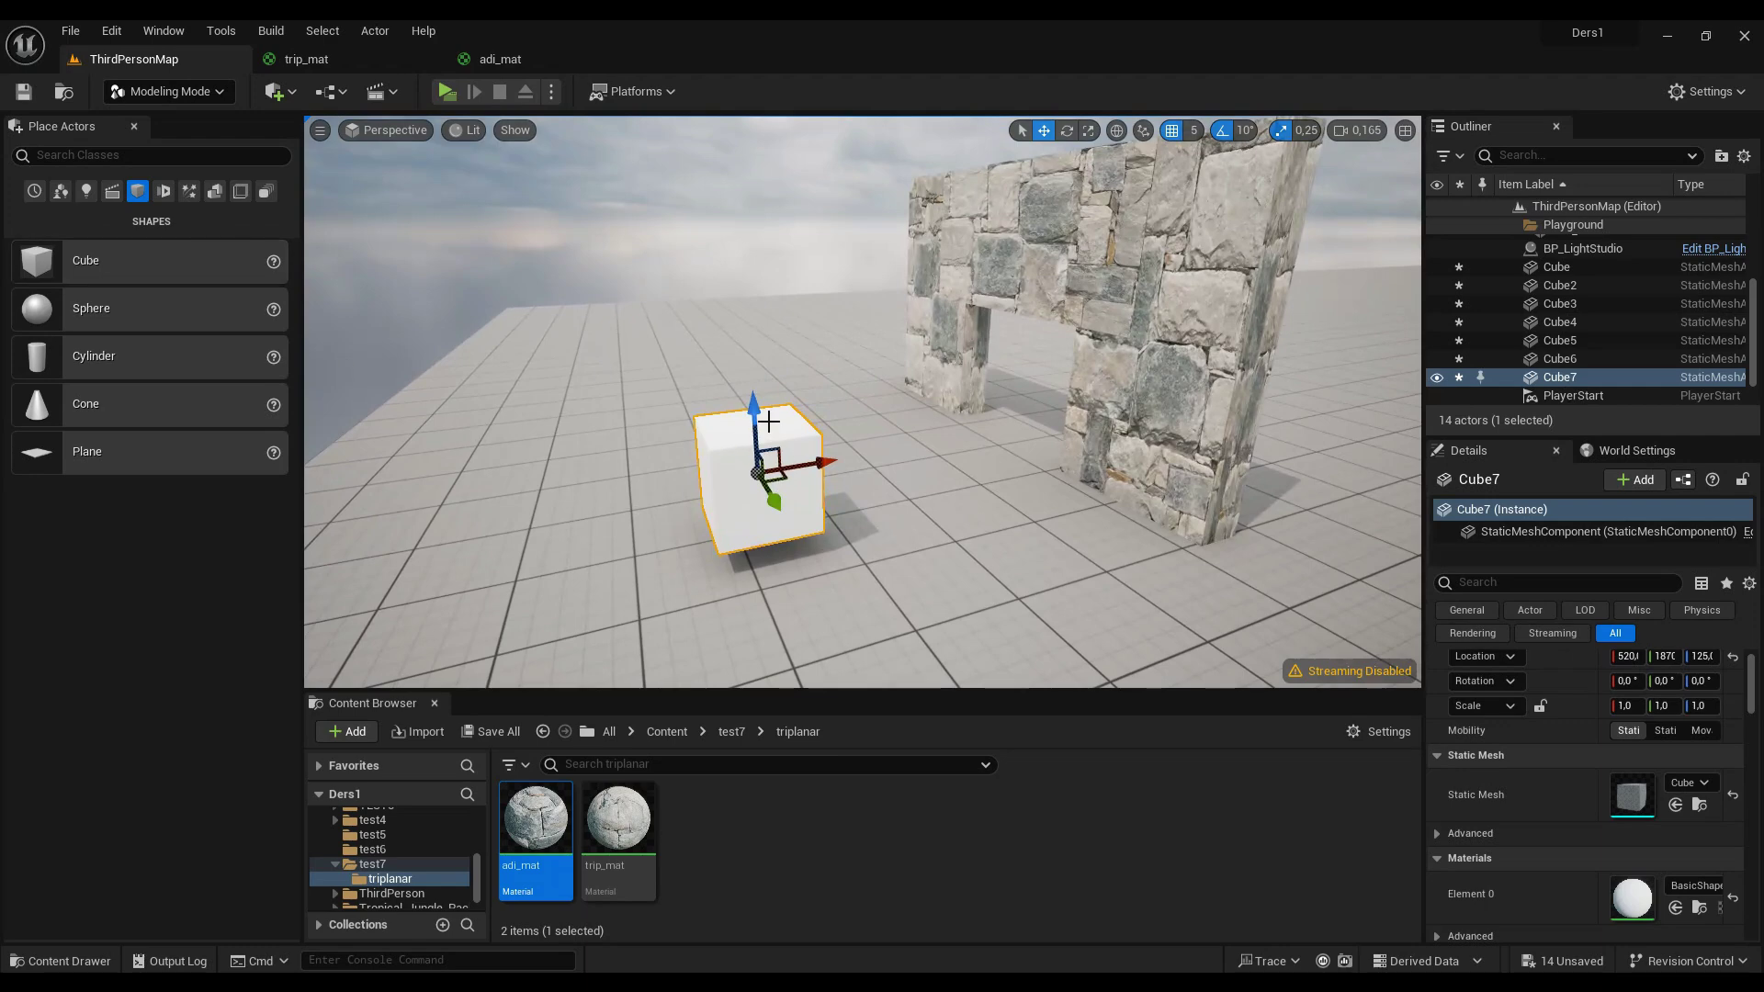
key(e)
key(r)
drag(768, 421, 808, 603)
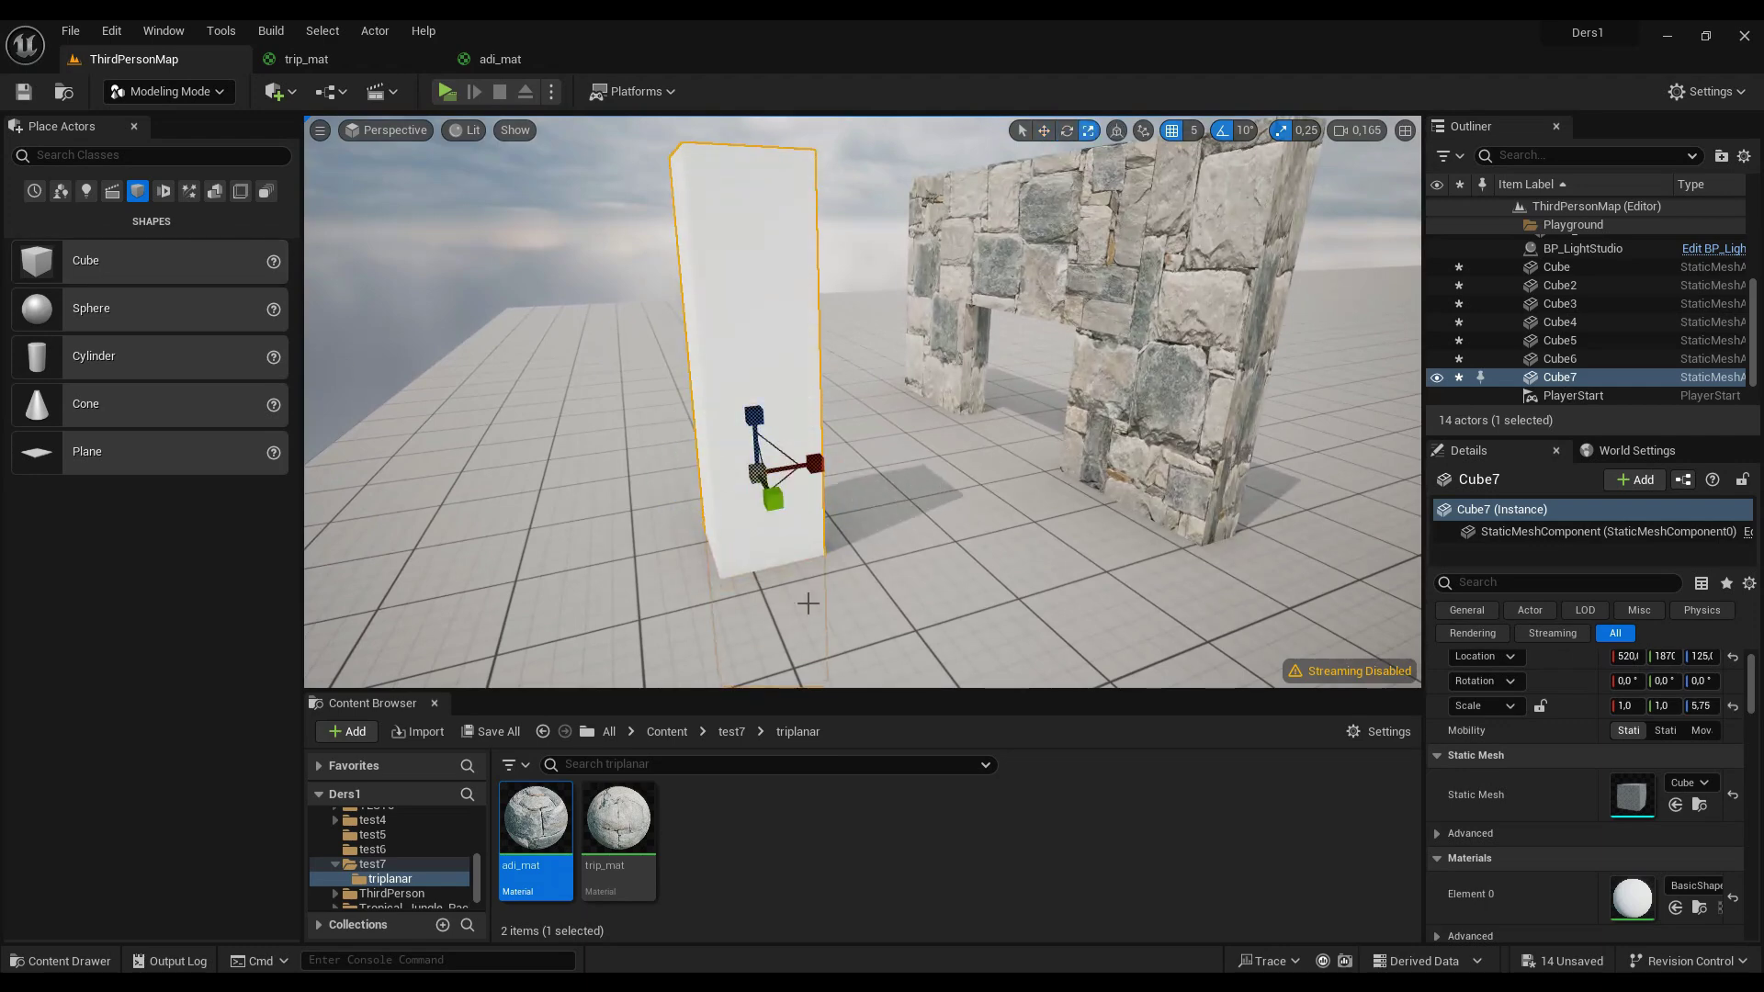
key(w)
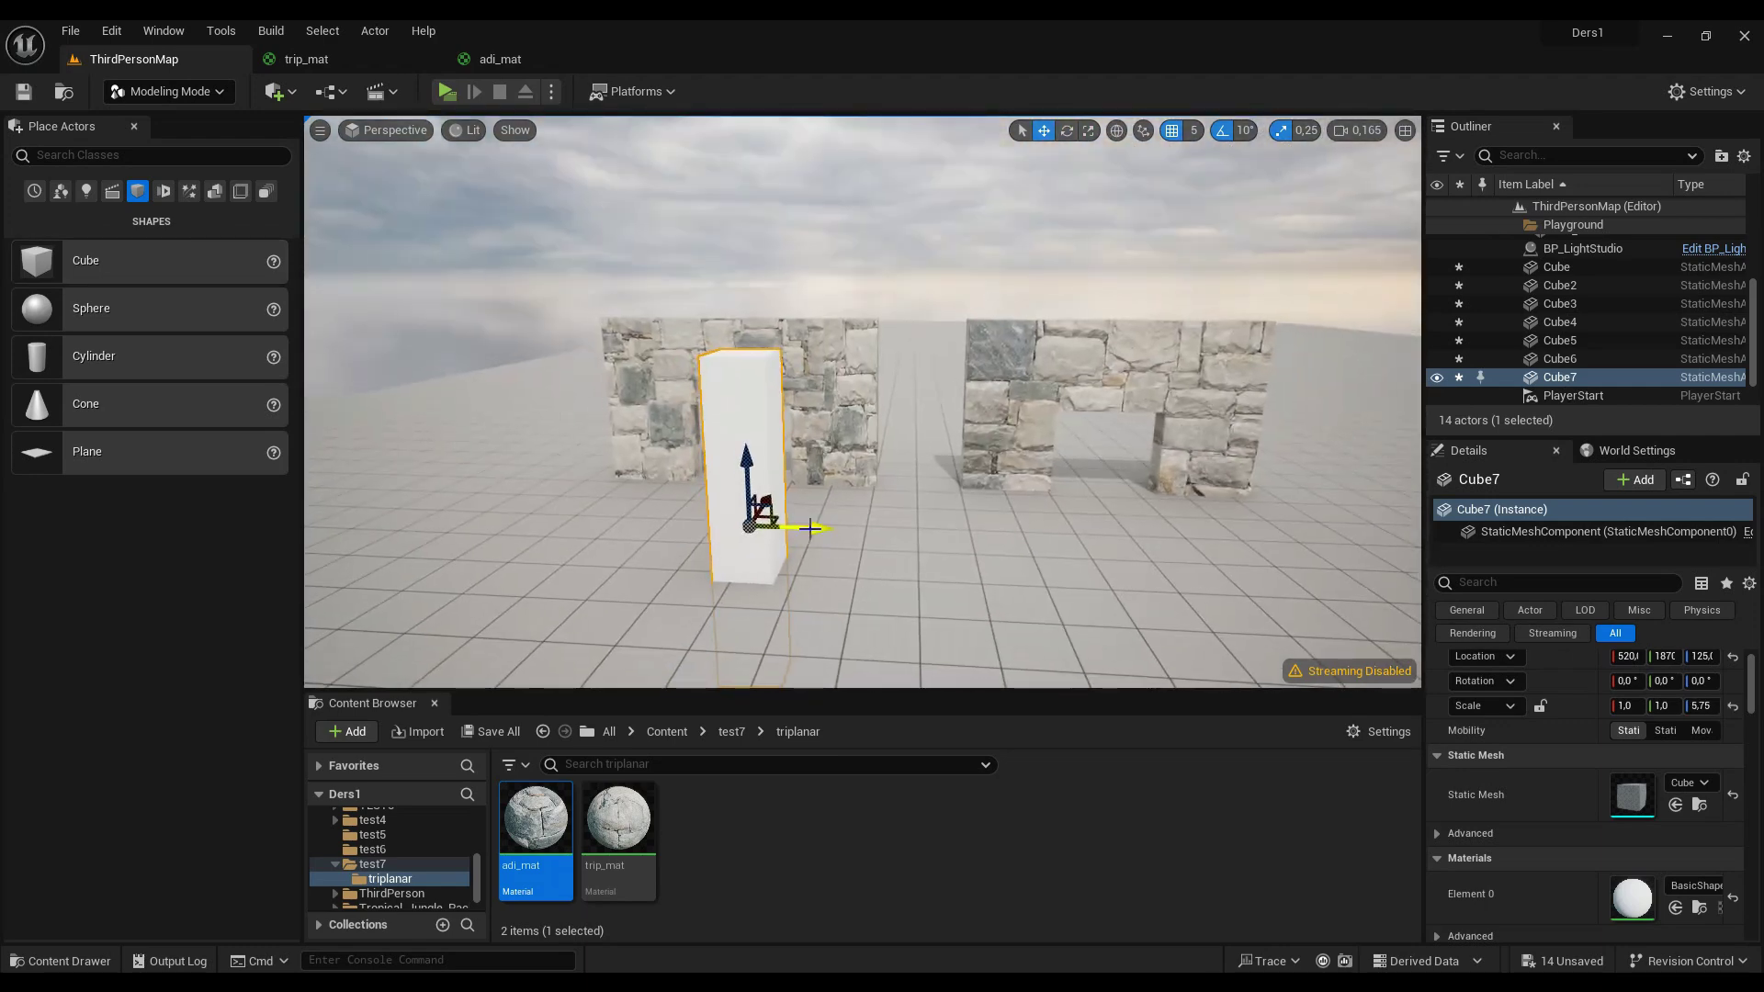
key(e)
key(r)
drag(807, 528, 850, 529)
right_drag(816, 494, 816, 494)
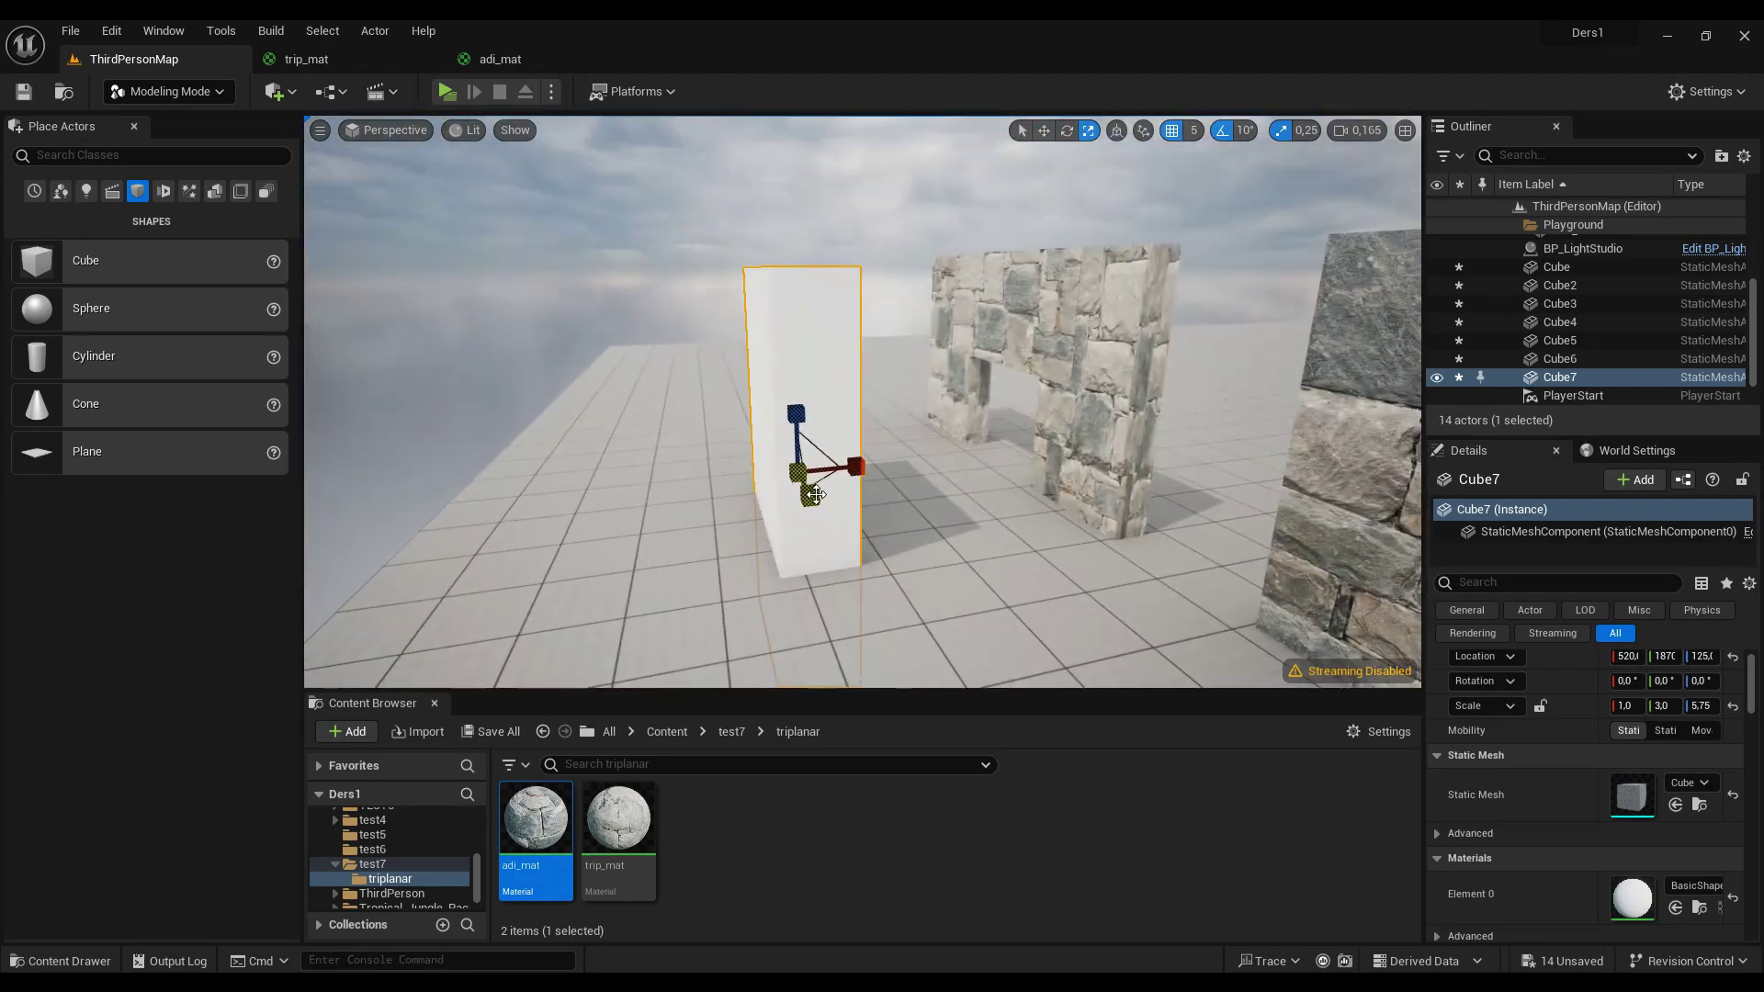
drag(855, 468, 837, 469)
right_drag(837, 469, 837, 468)
drag(537, 801, 799, 304)
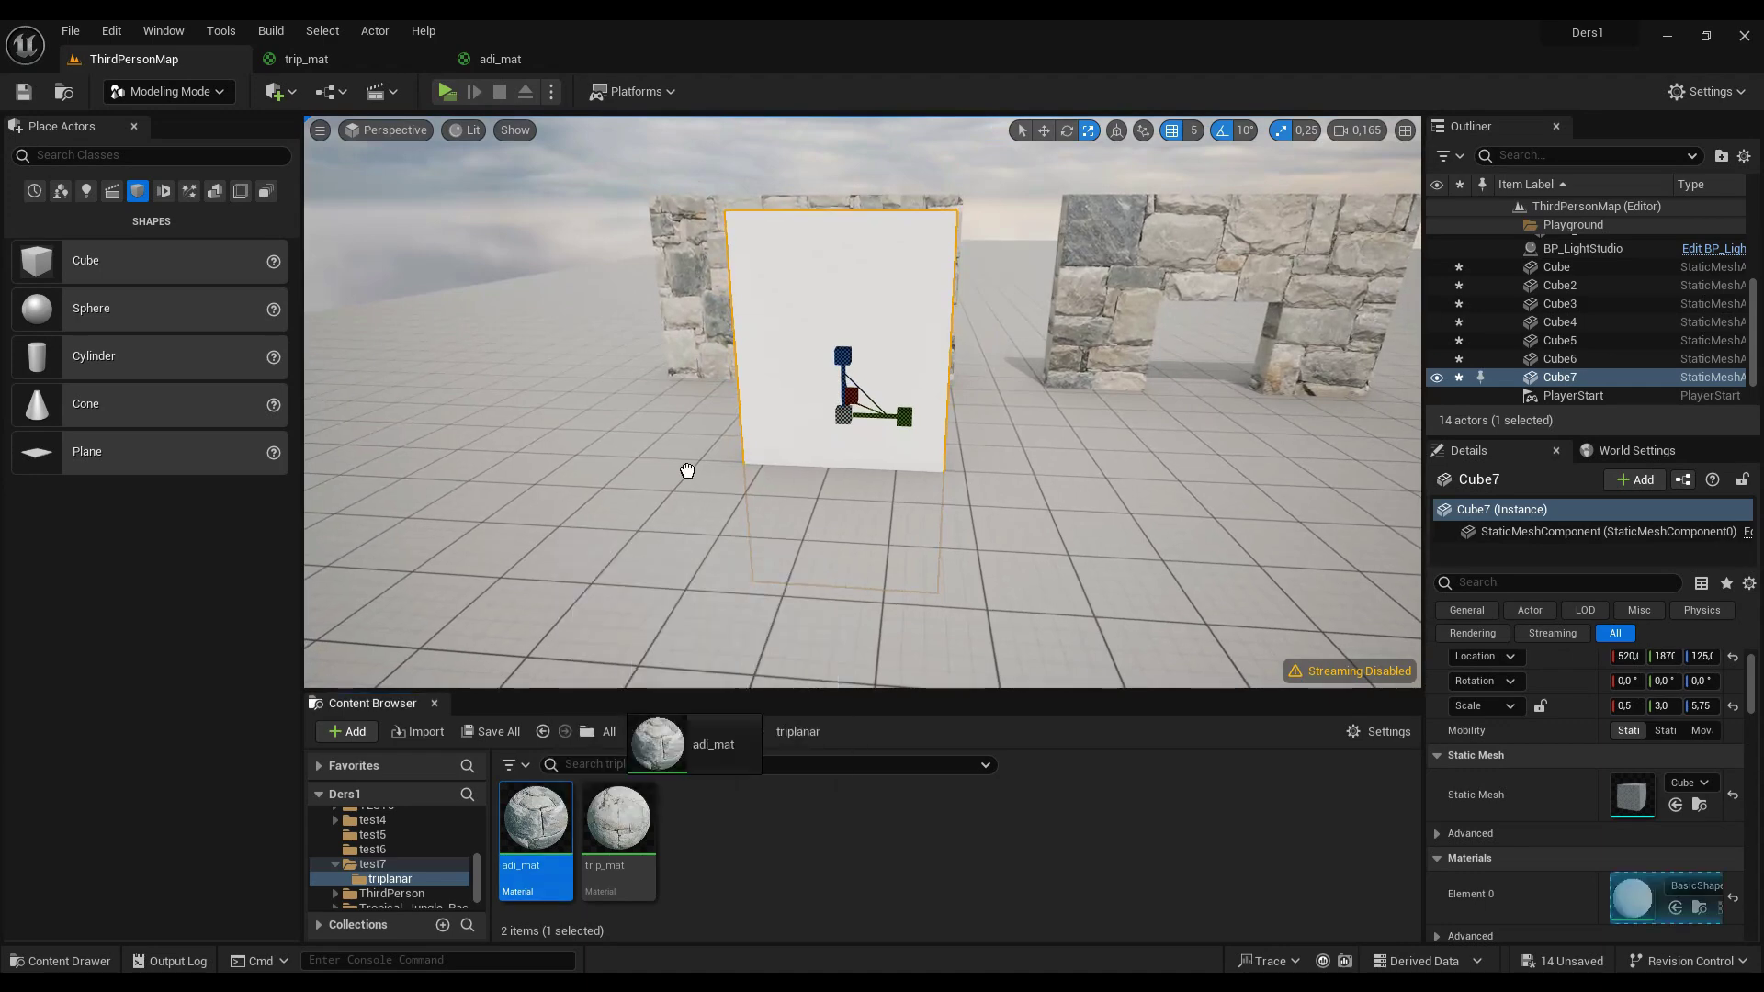
key(w)
right_drag(836, 469, 836, 468)
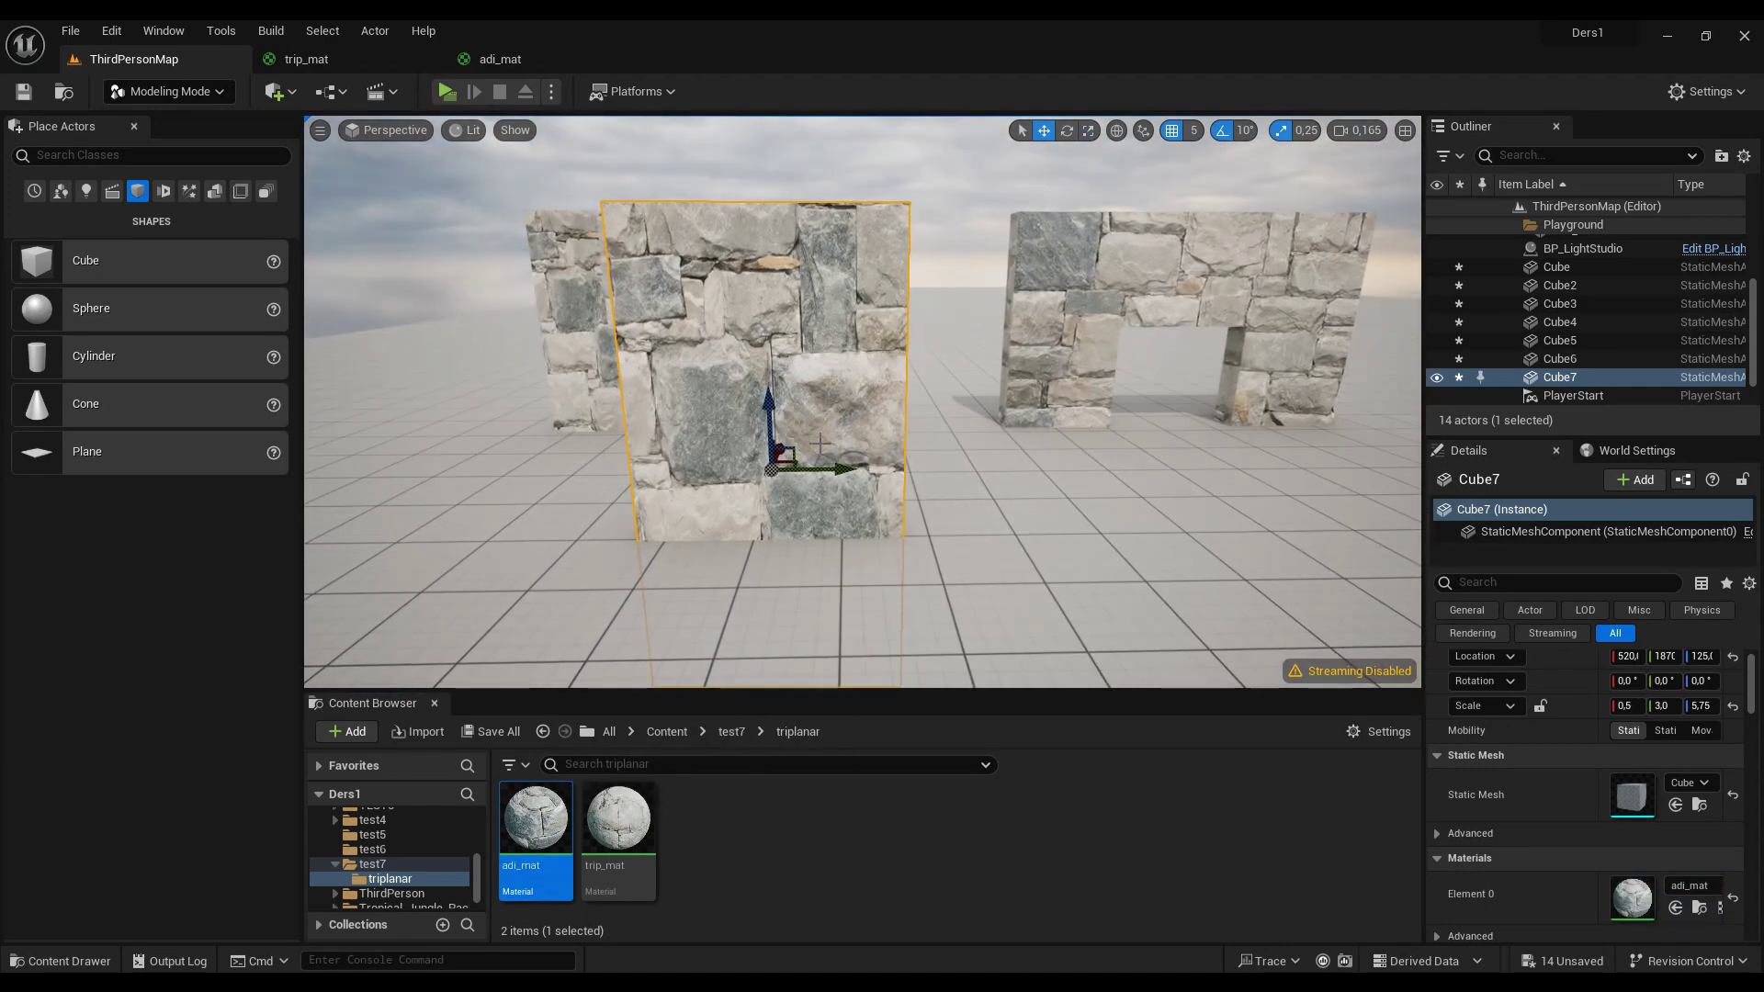
key(Delete)
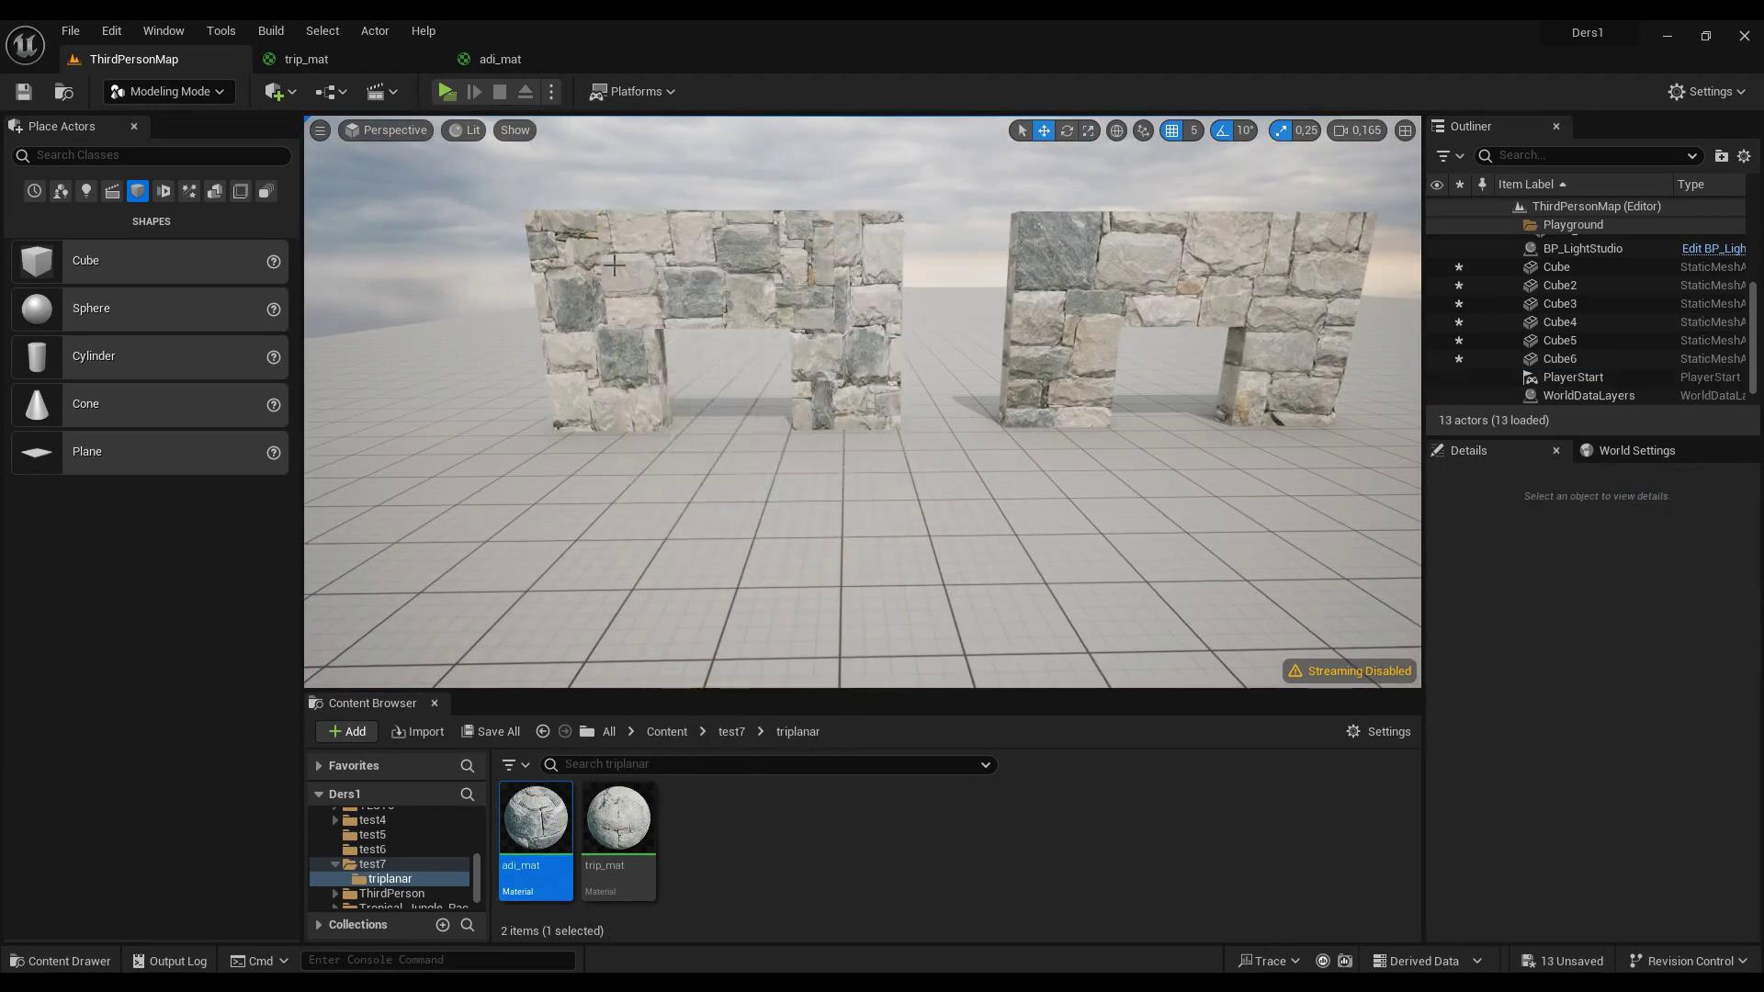
click(597, 372)
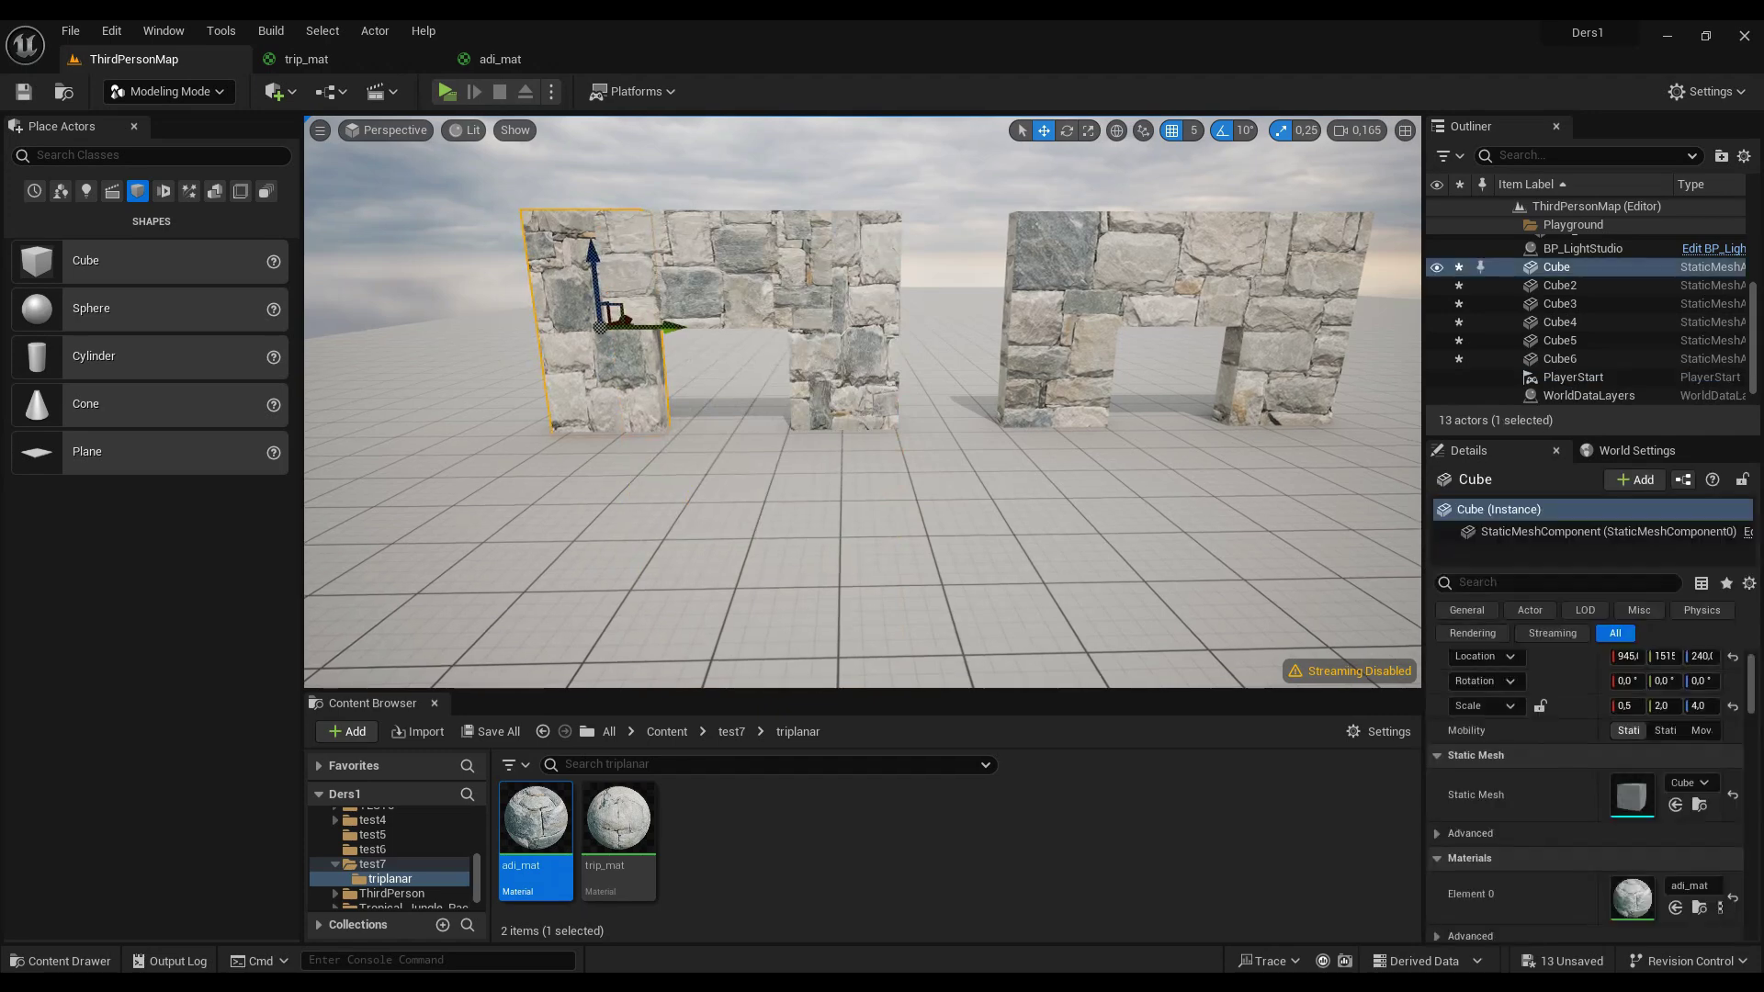
click(710, 263)
click(887, 352)
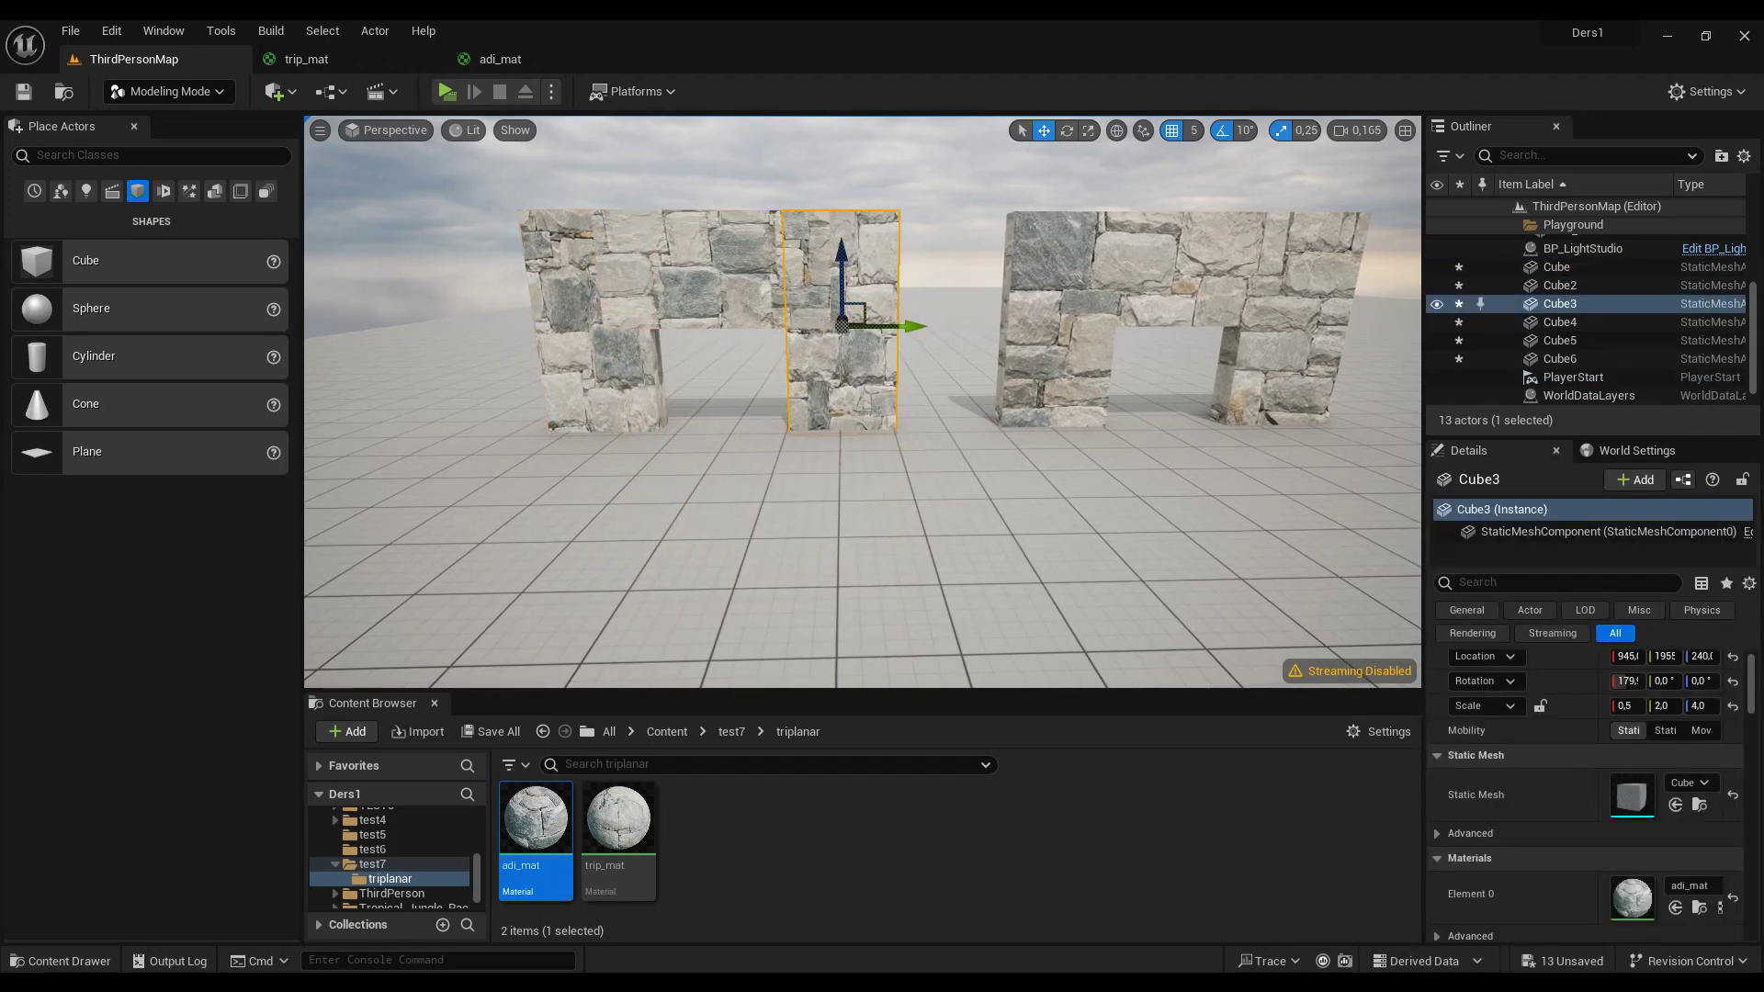
click(717, 267)
click(593, 377)
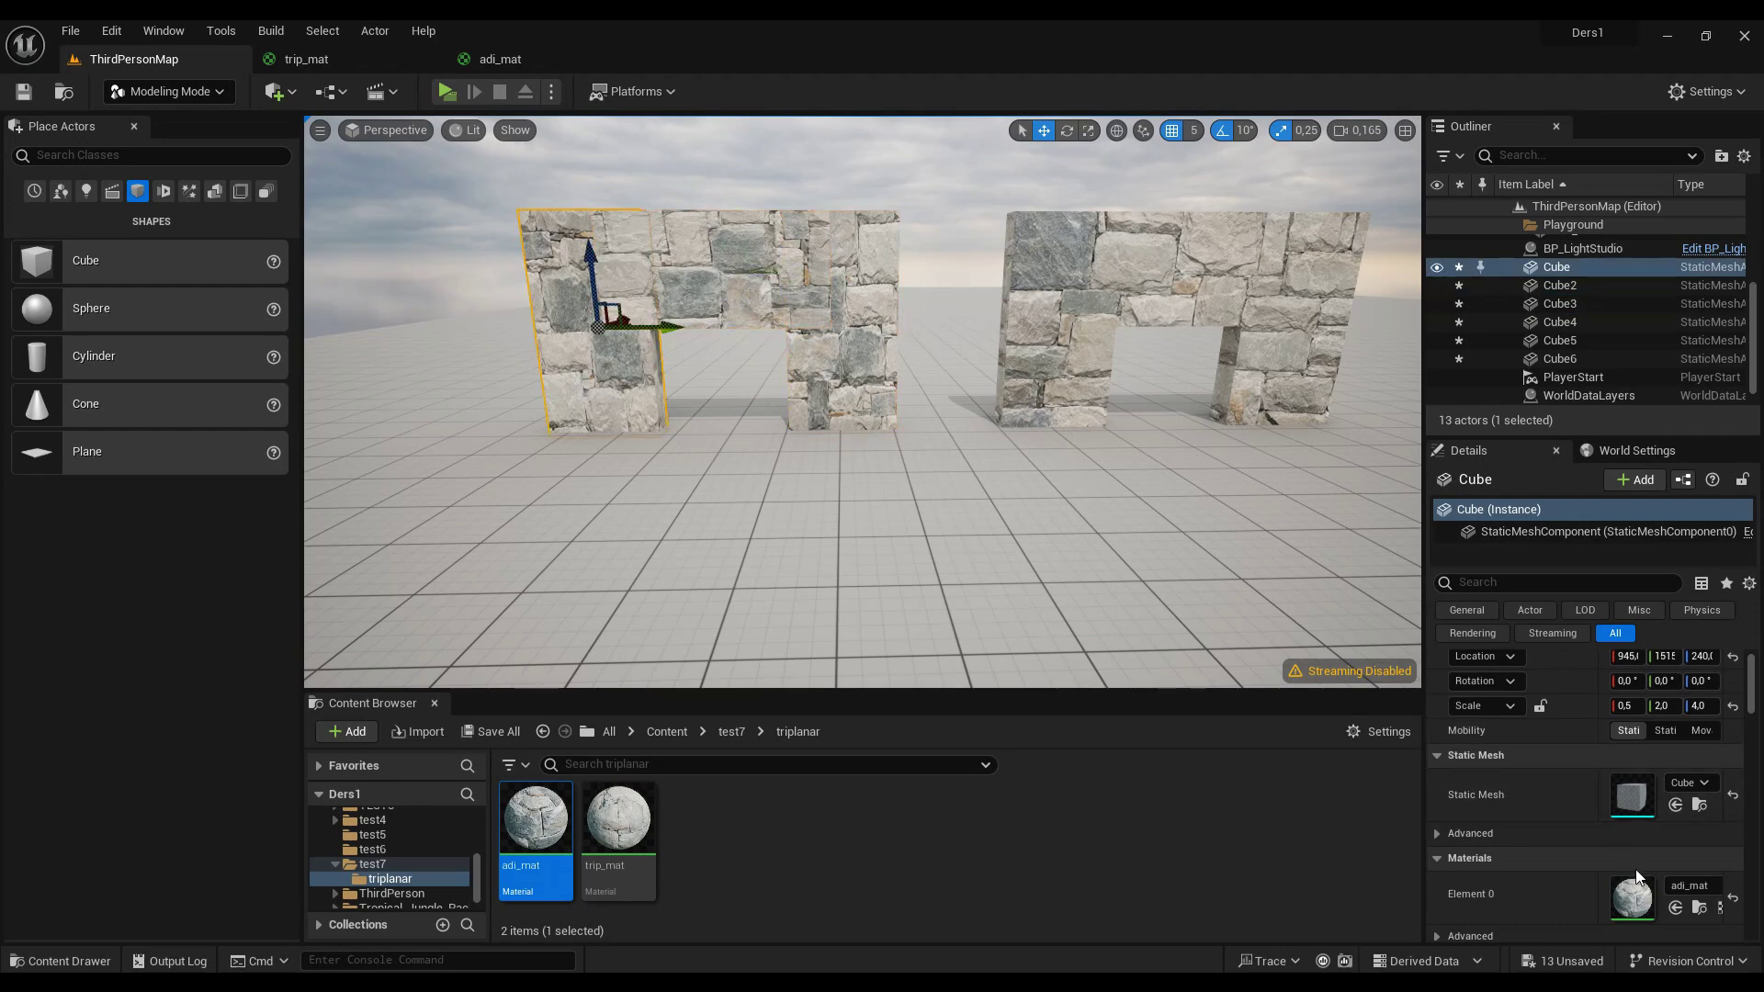
scroll(1498, 800, down, 1)
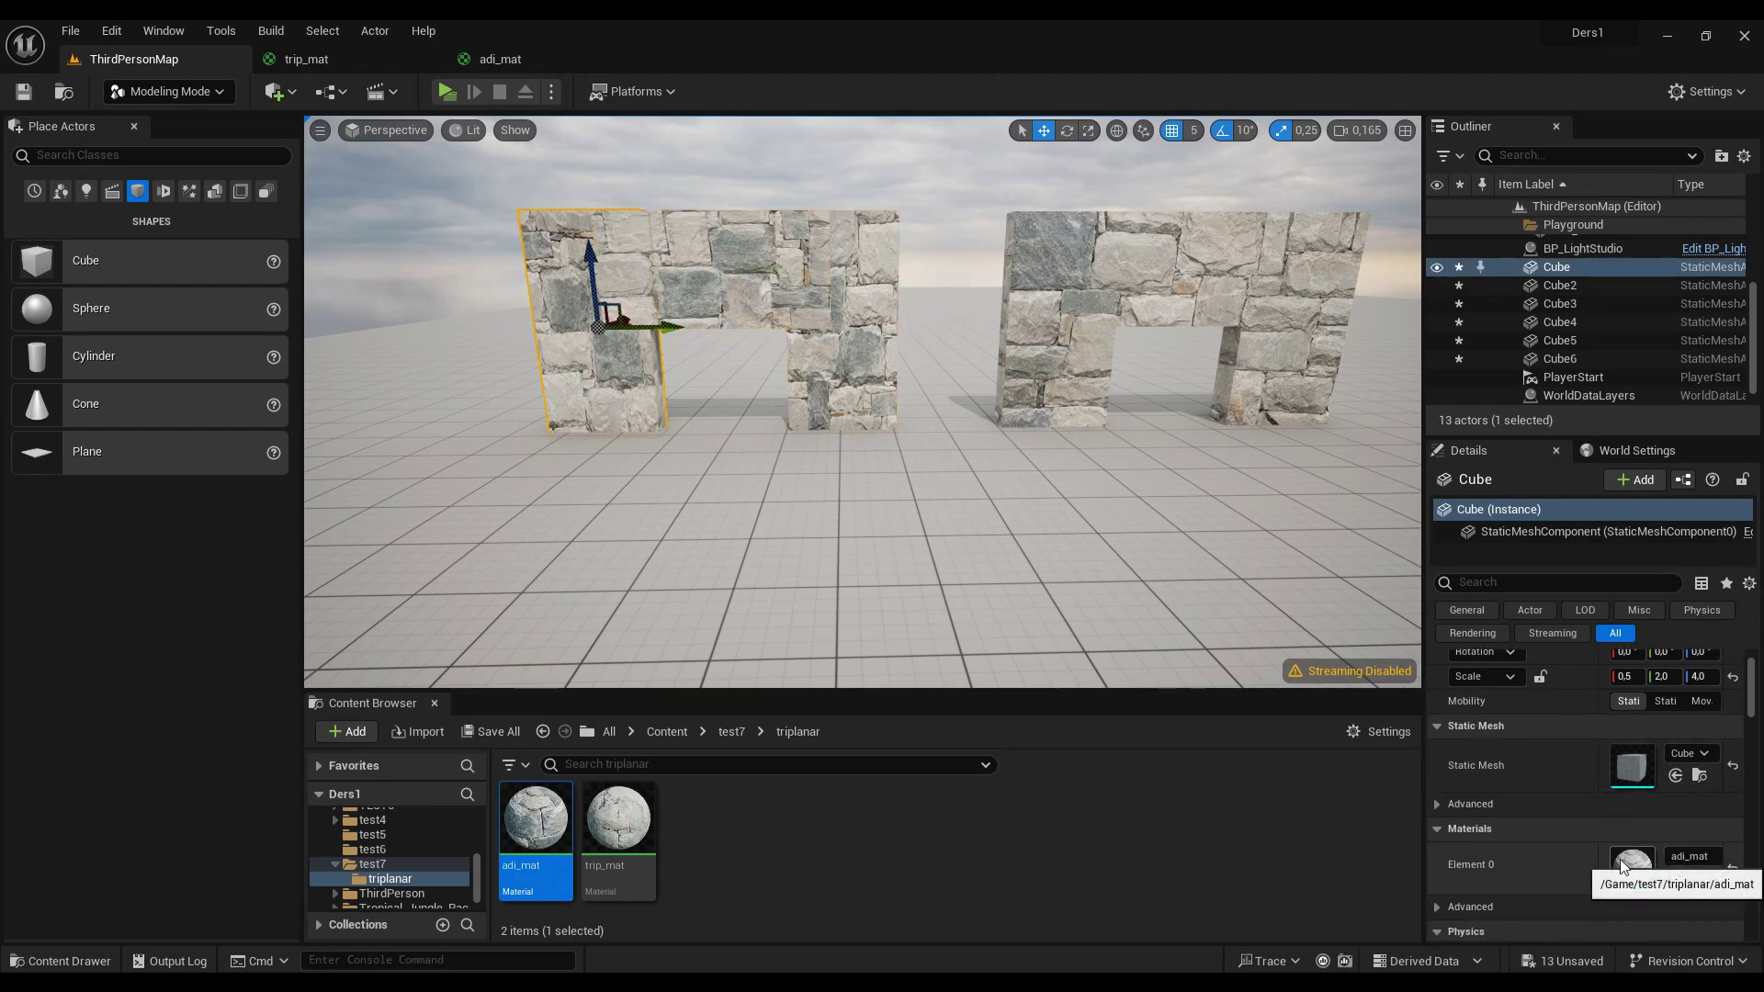
click(786, 278)
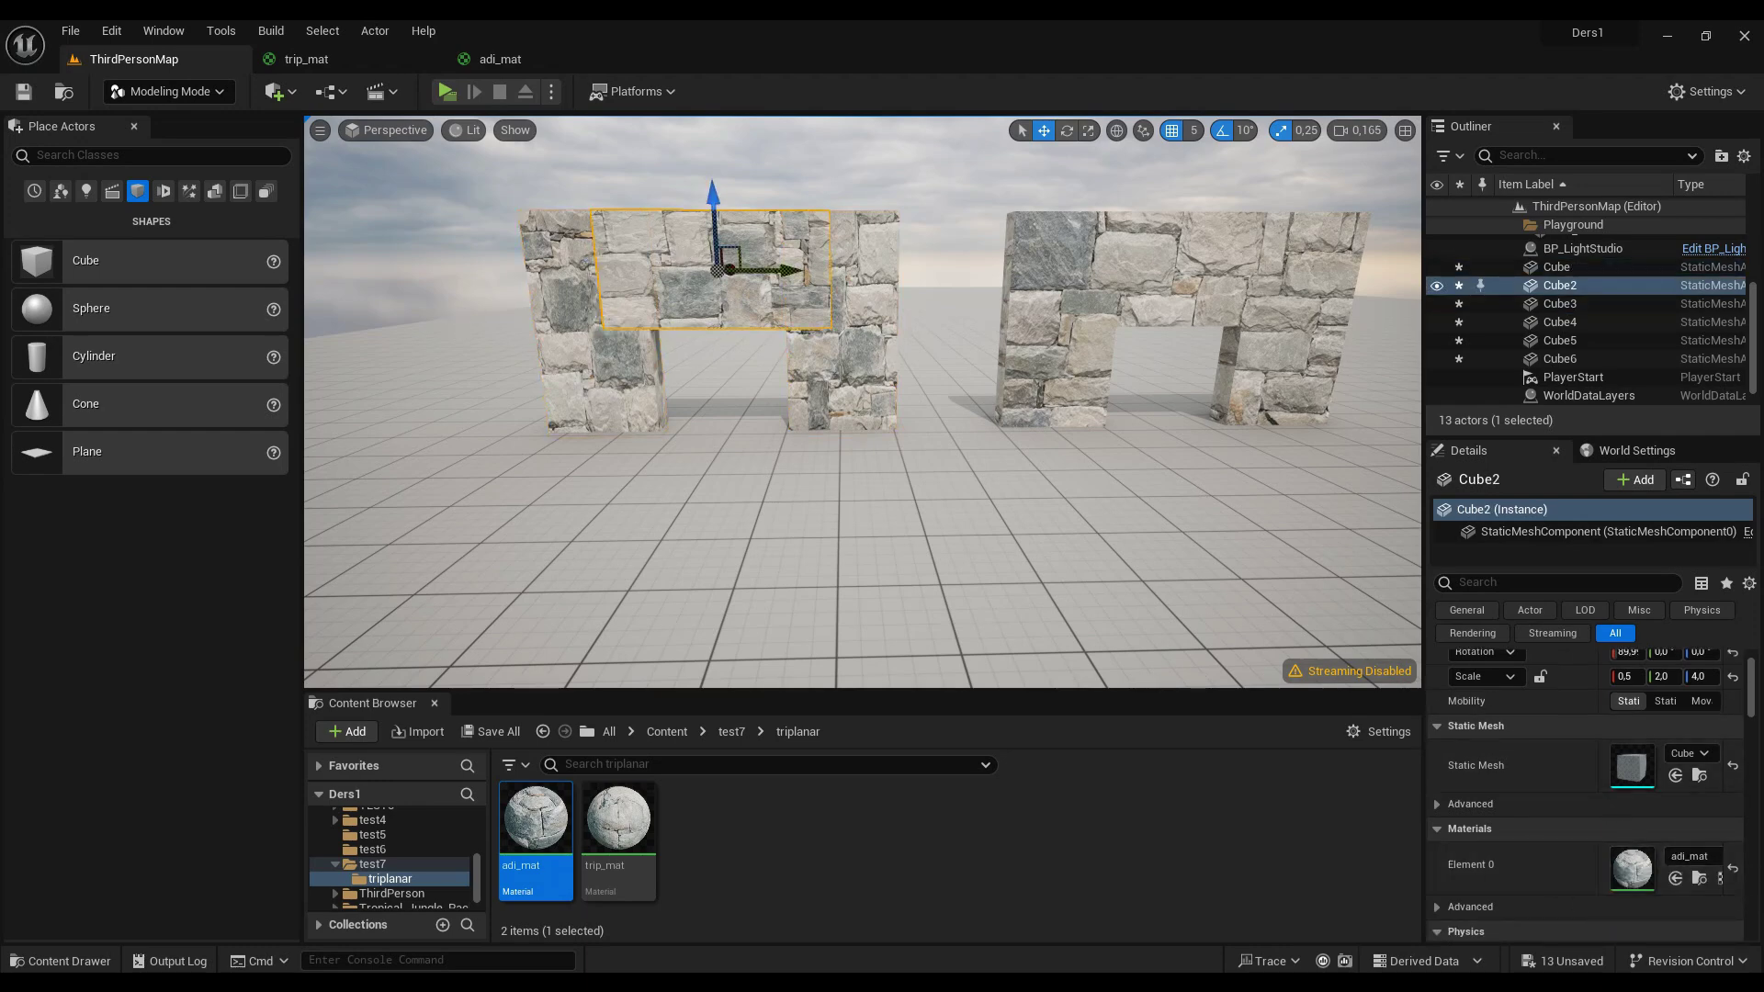
click(845, 303)
right_drag(845, 304, 928, 303)
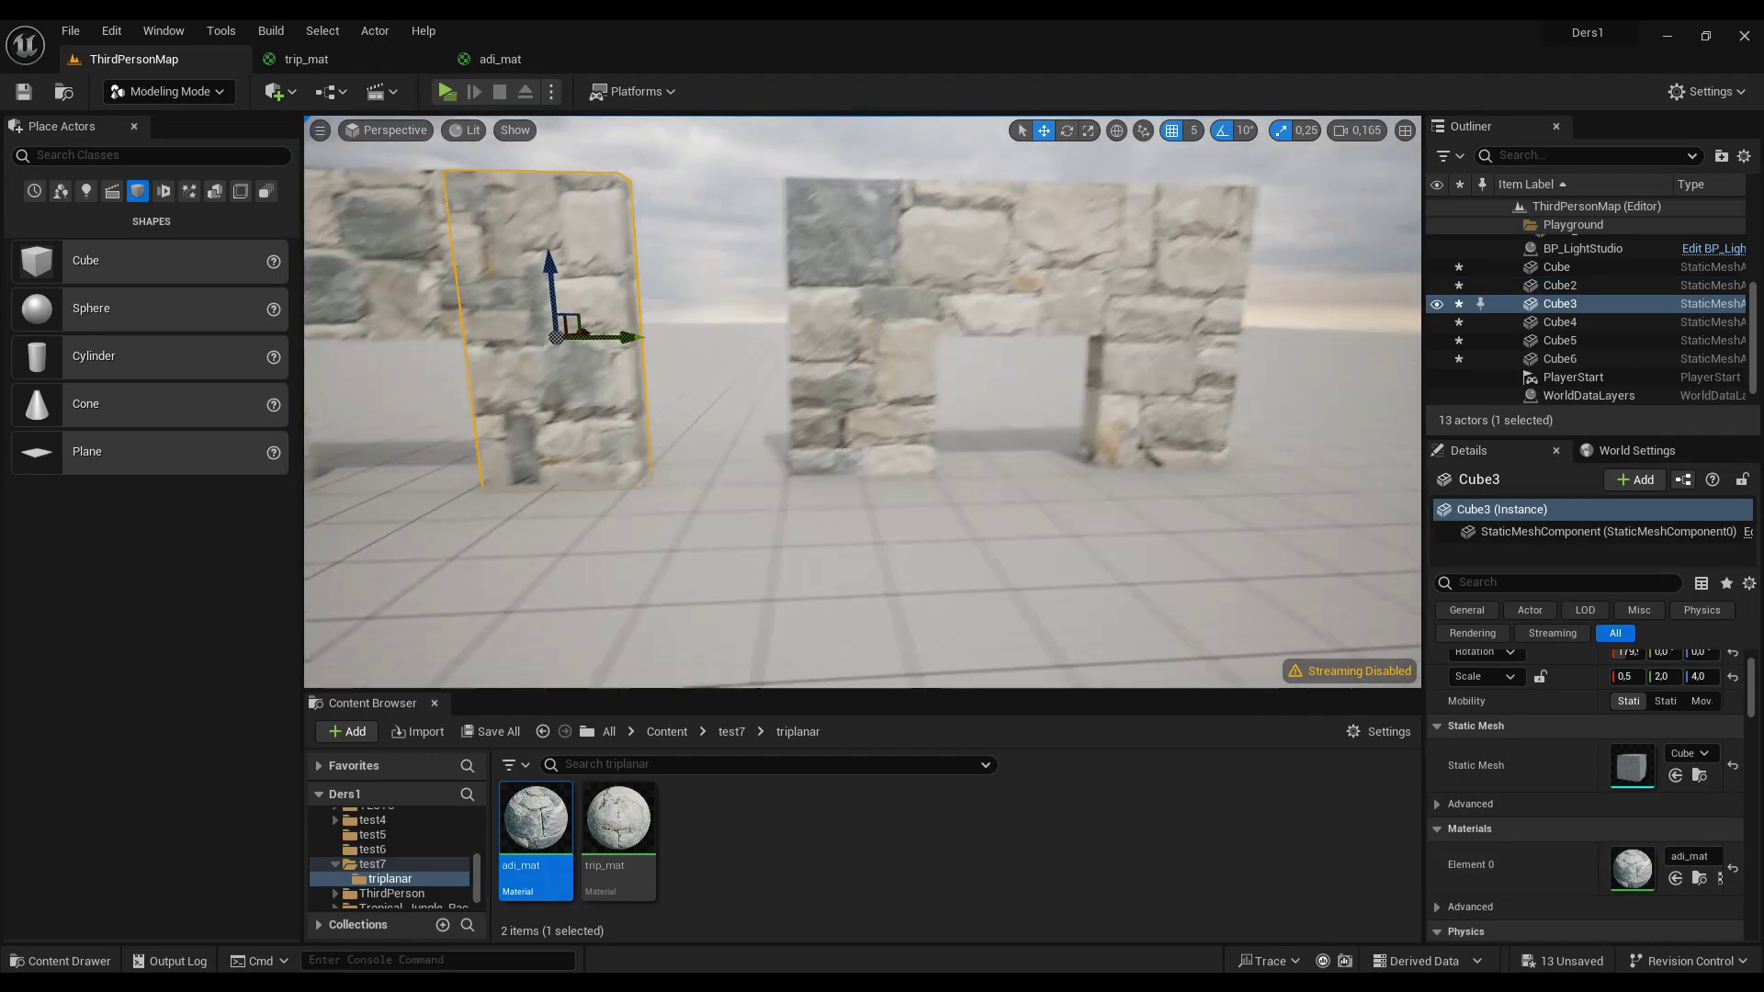
scroll(958, 462, down, 3)
scroll(958, 463, down, 3)
scroll(957, 462, down, 2)
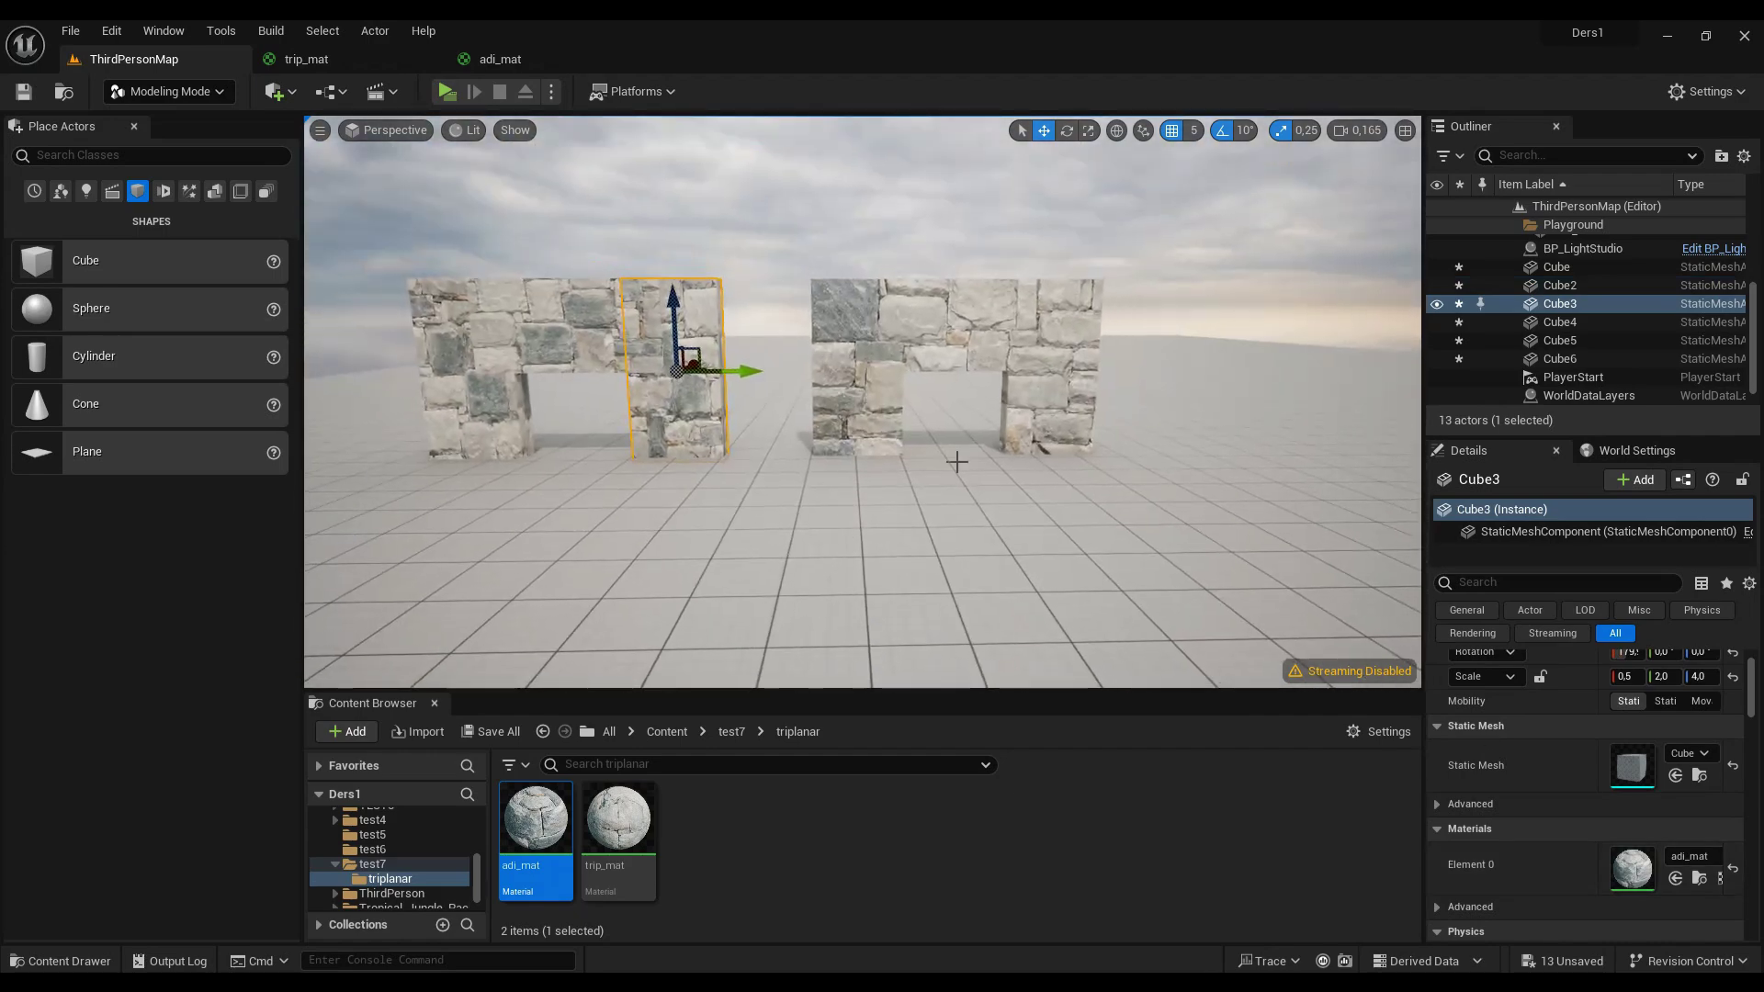
click(874, 399)
click(1007, 344)
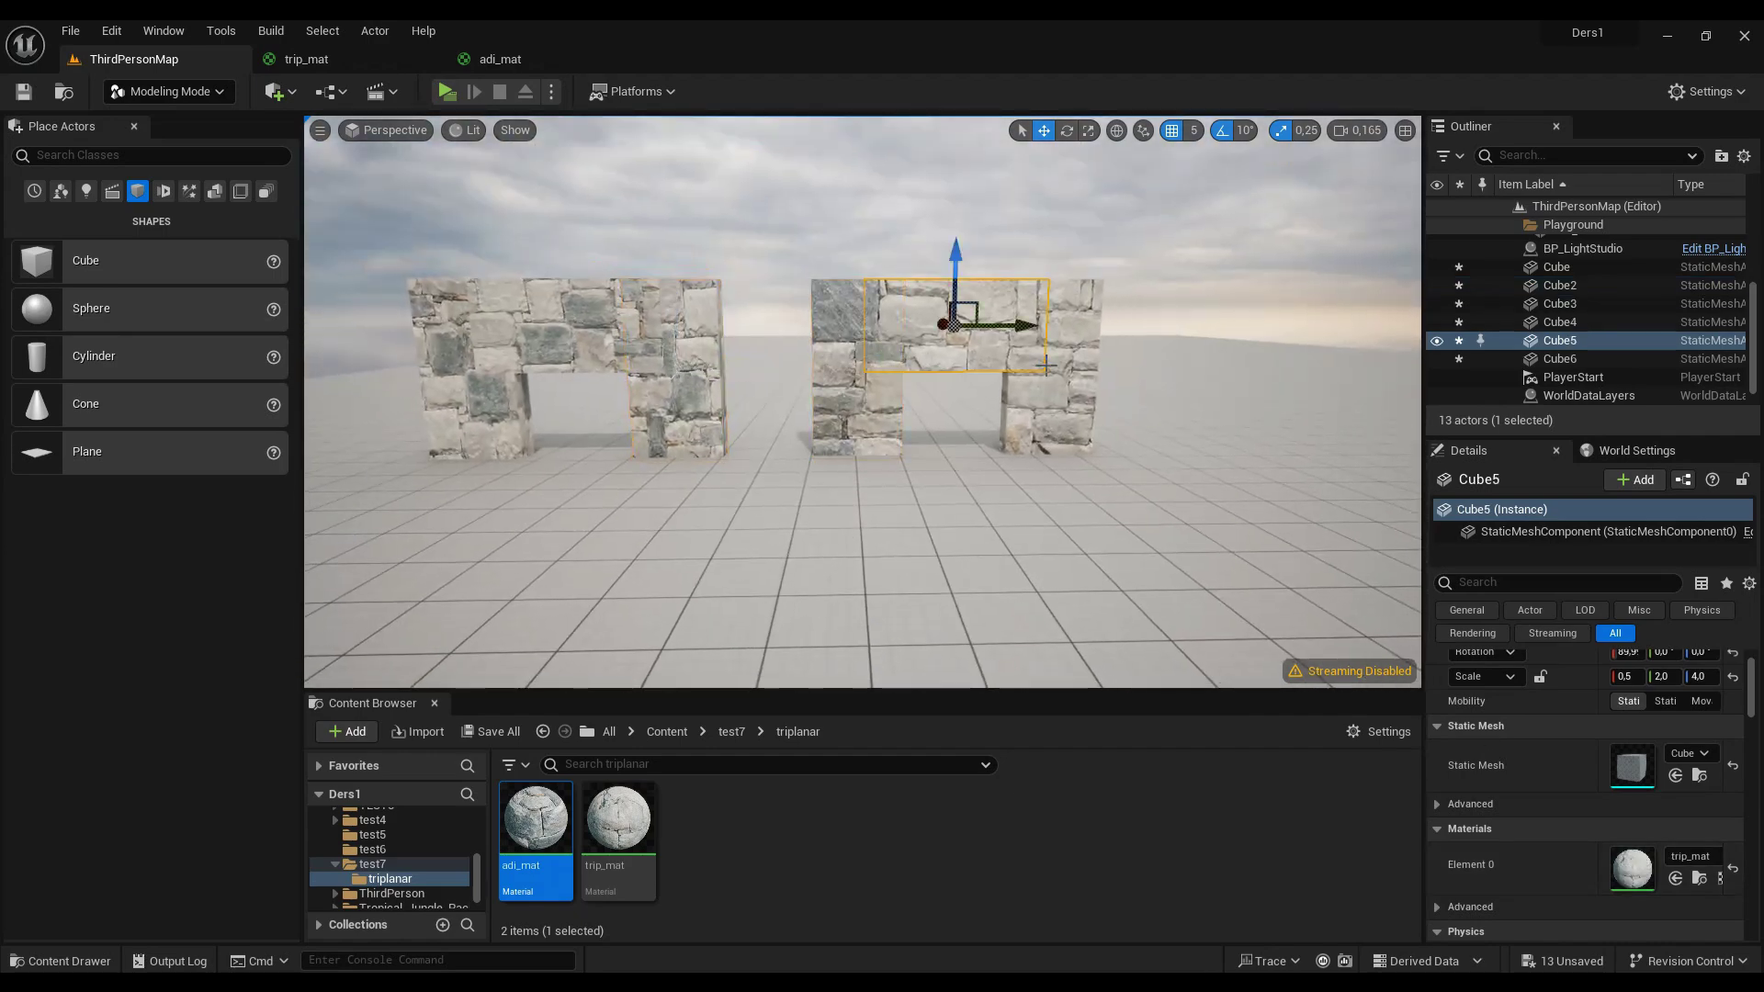
click(1058, 385)
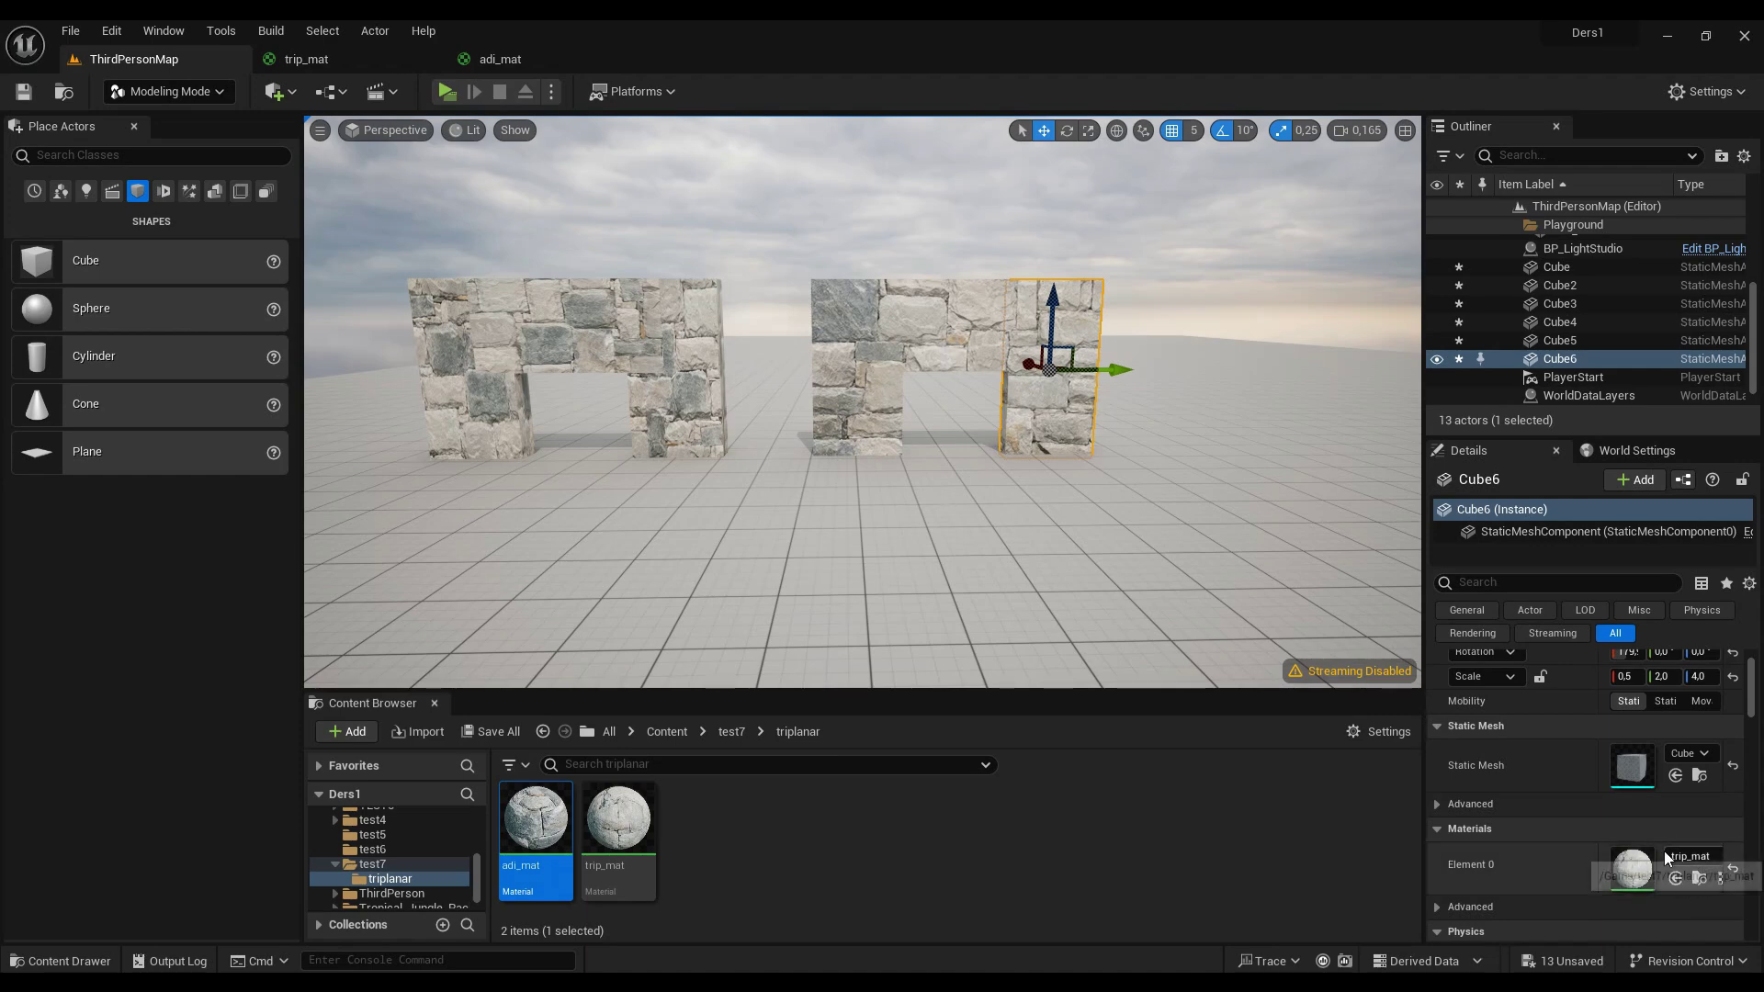
click(885, 363)
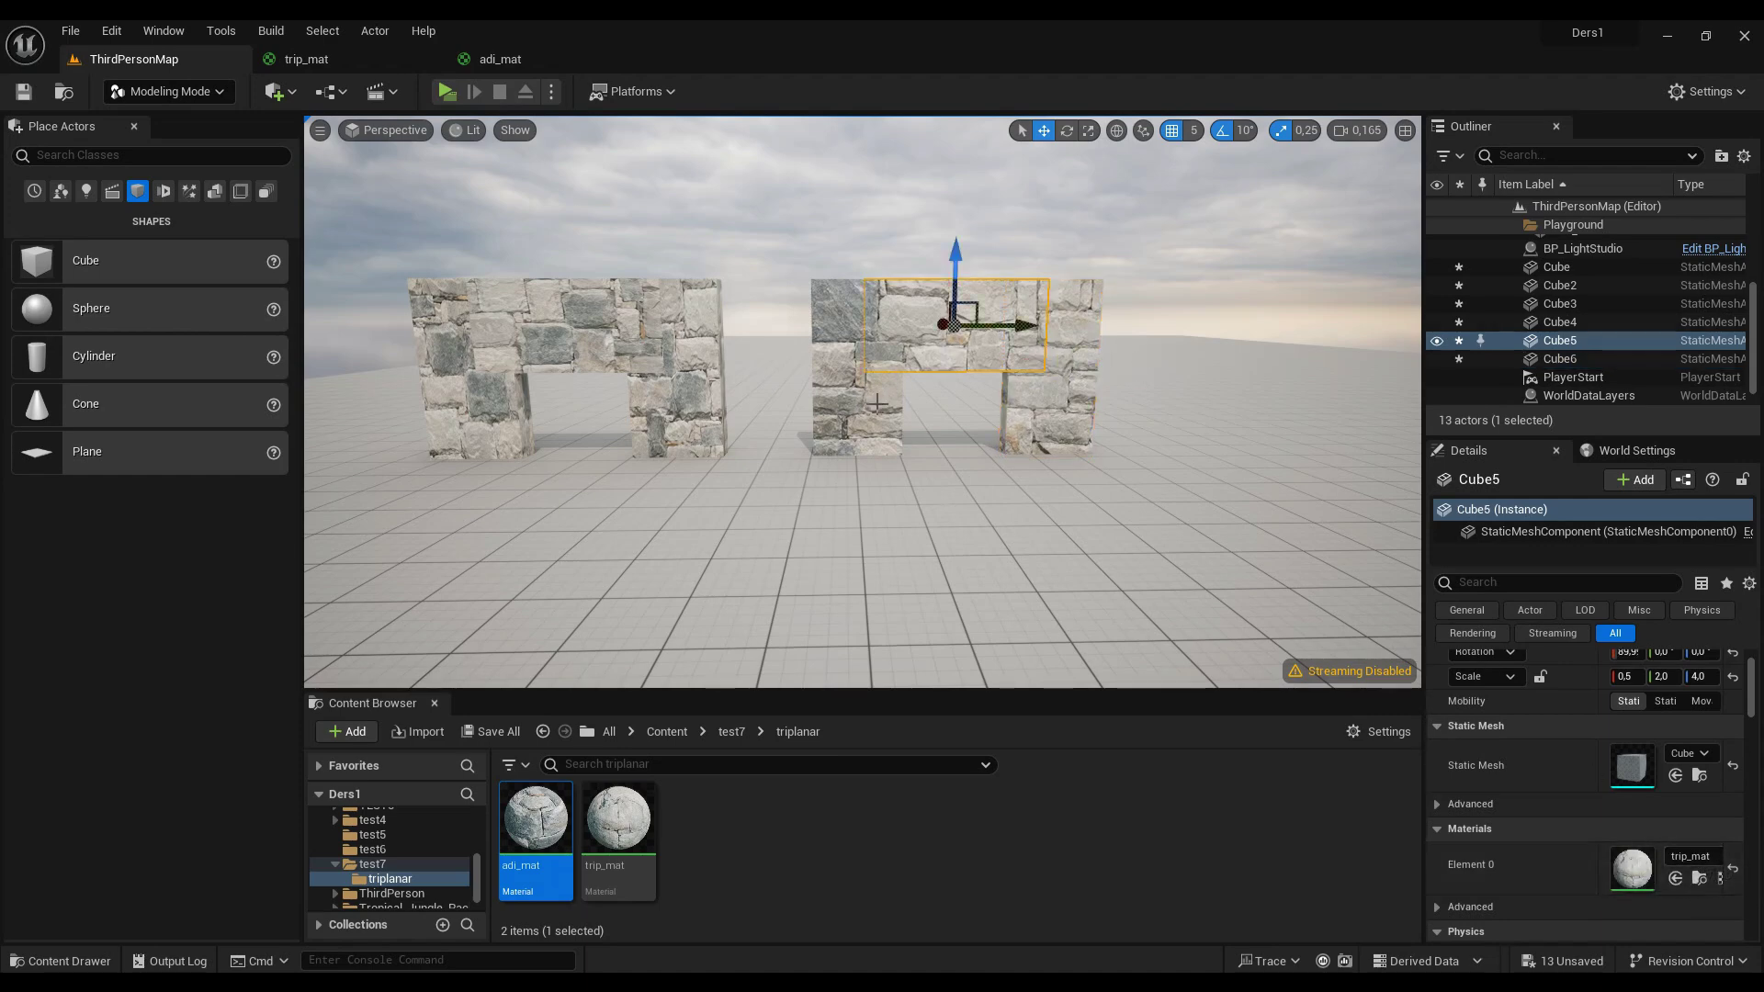
click(877, 403)
right_drag(876, 403, 864, 432)
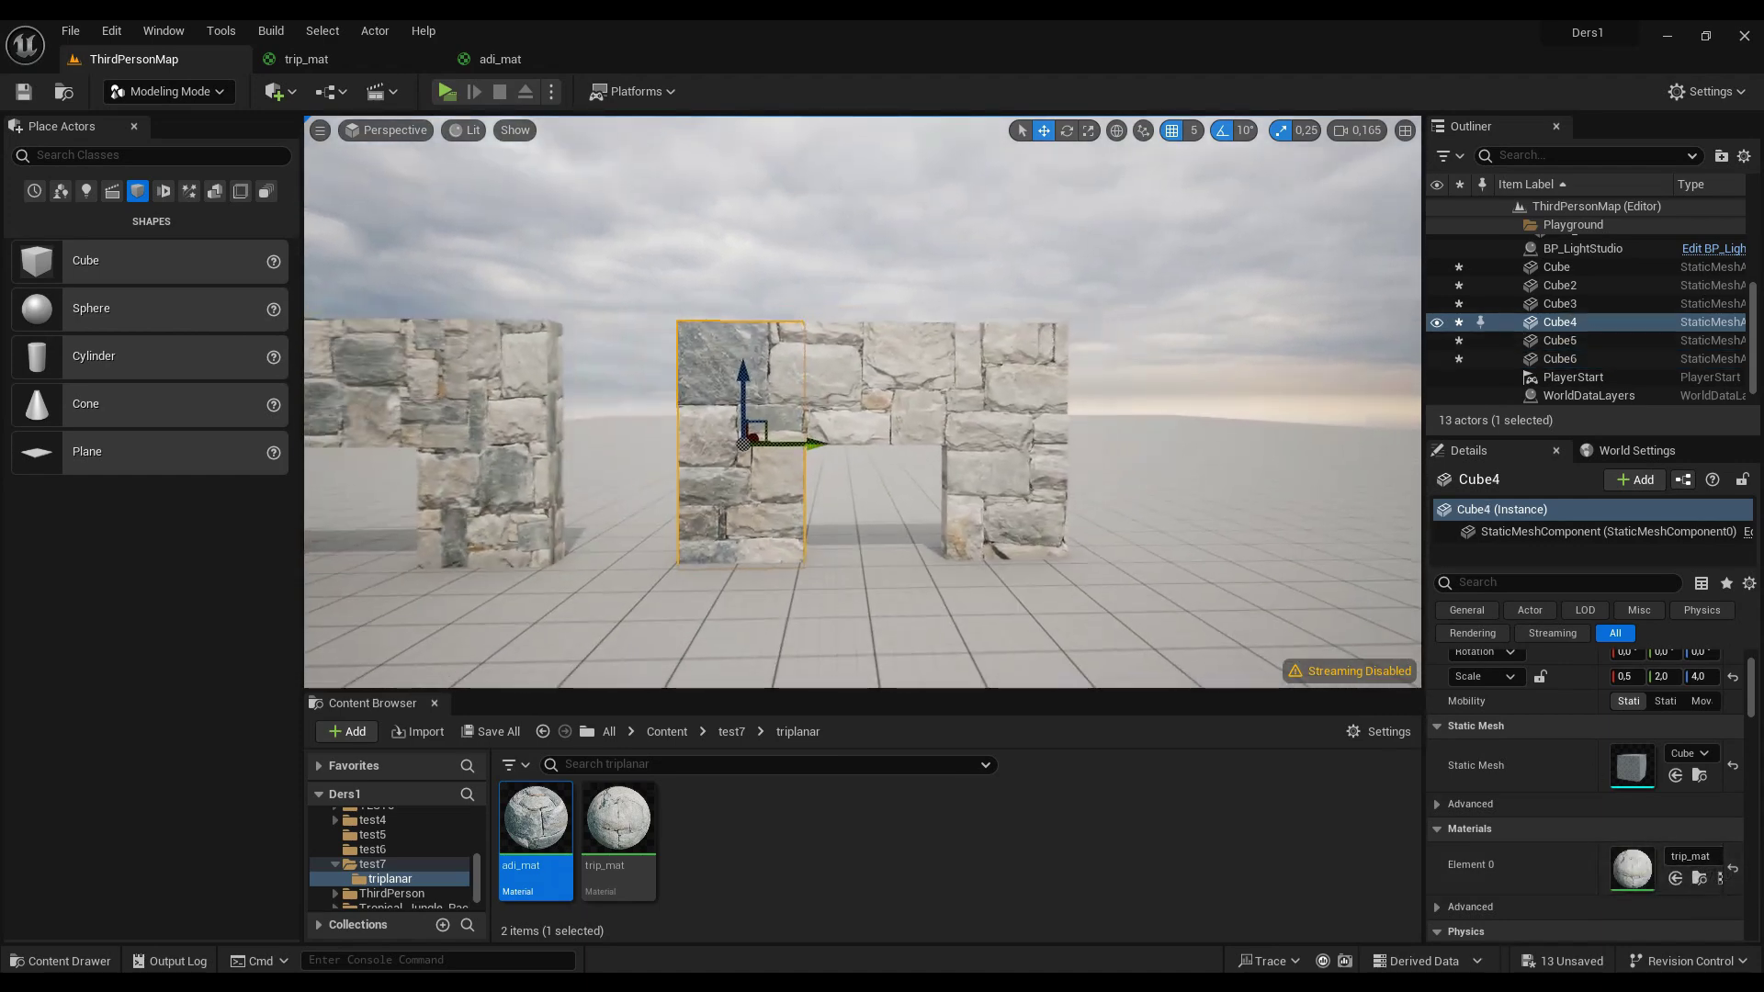
scroll(995, 432, down, 2)
scroll(995, 432, down, 2)
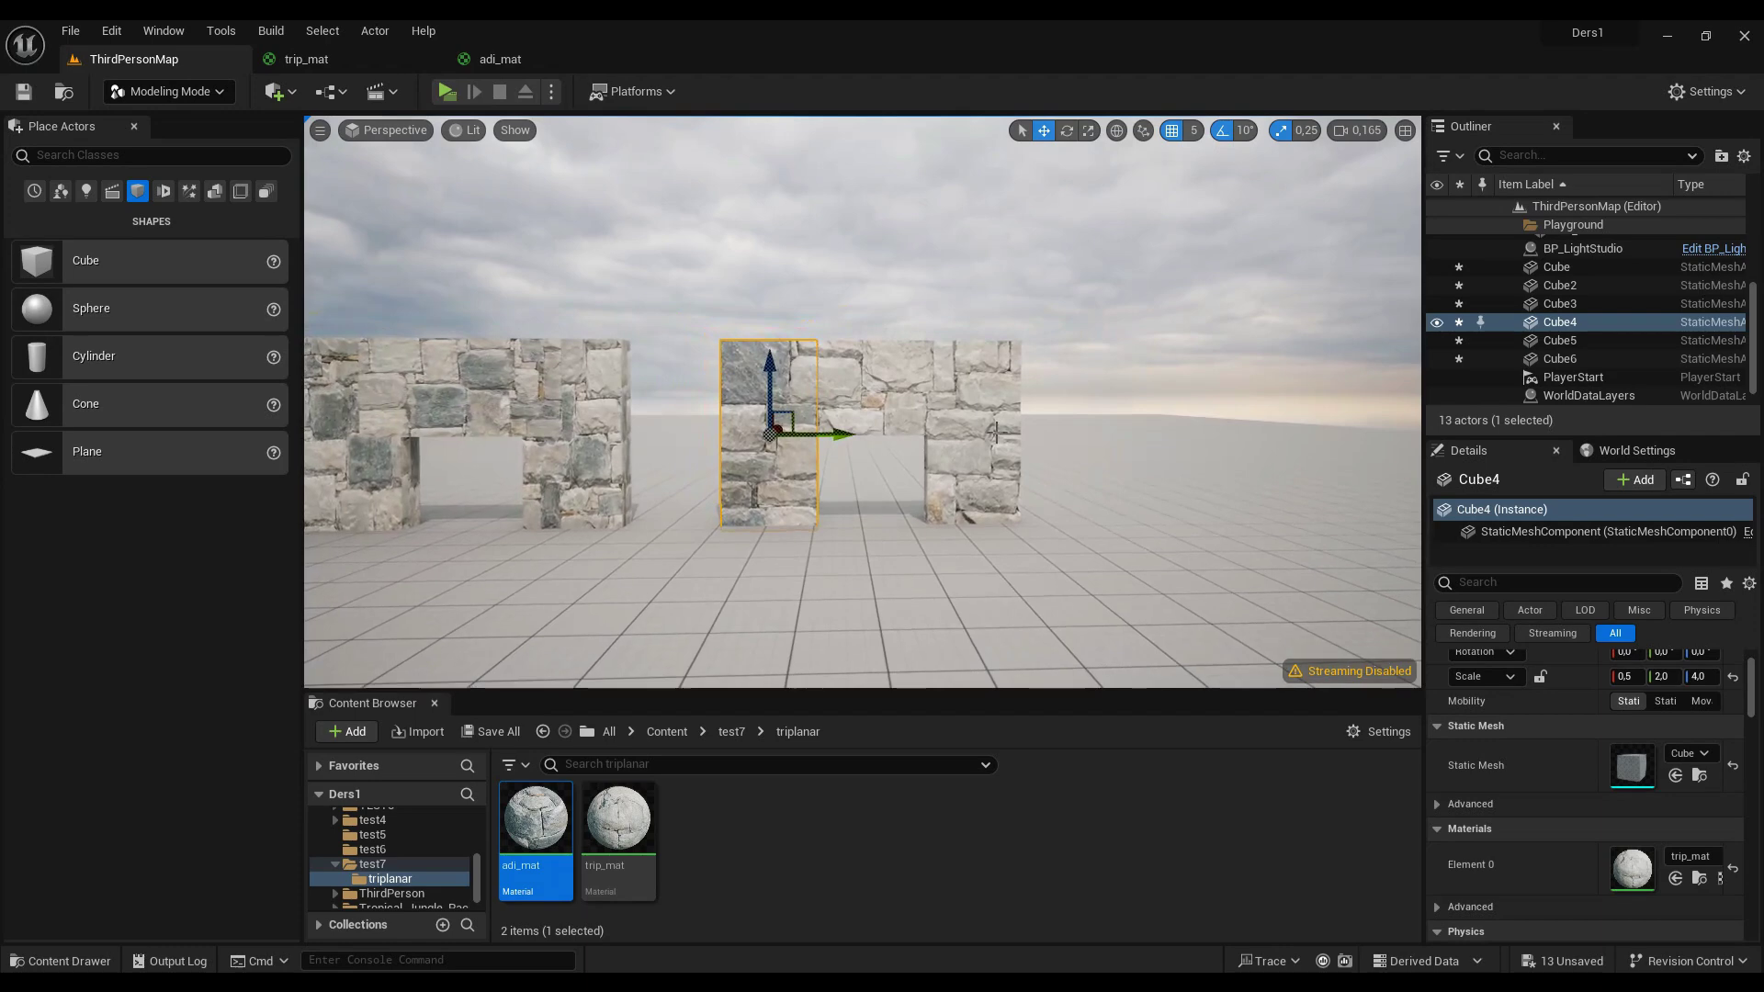
Step: Select the right arch's beam and pillar and nudge the arch right, then back
ctrl+click(905, 399)
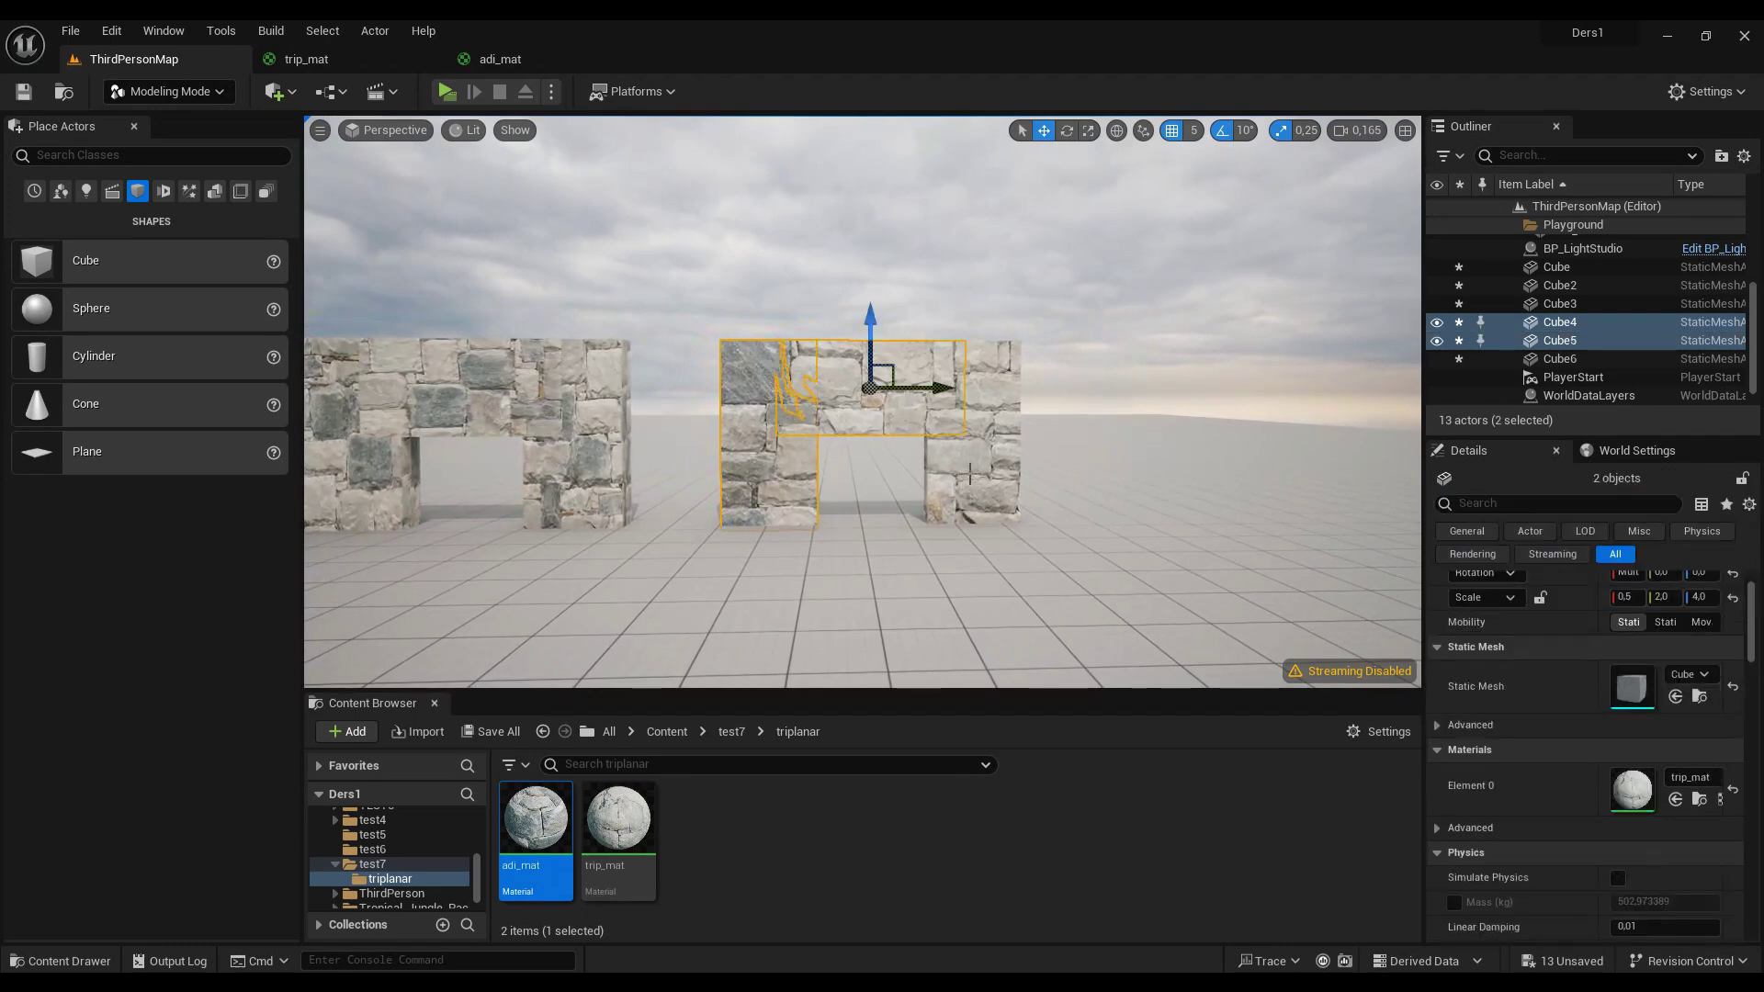
ctrl+click(972, 475)
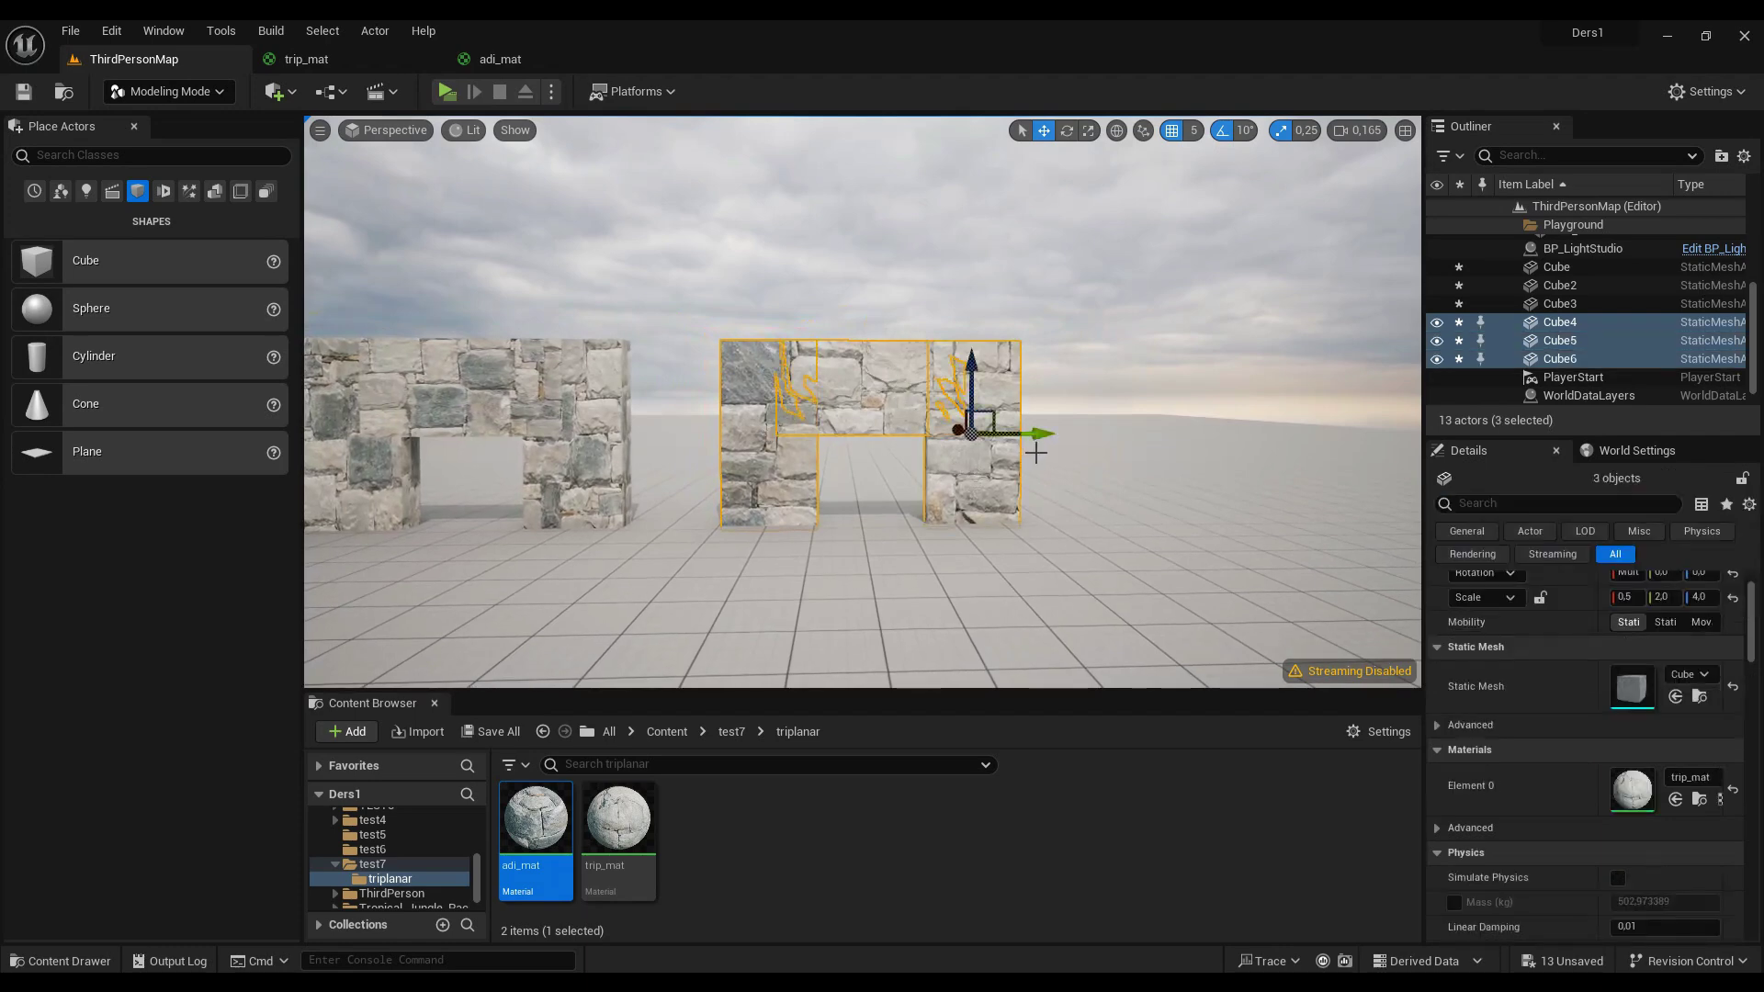
right_drag(1035, 452, 1035, 436)
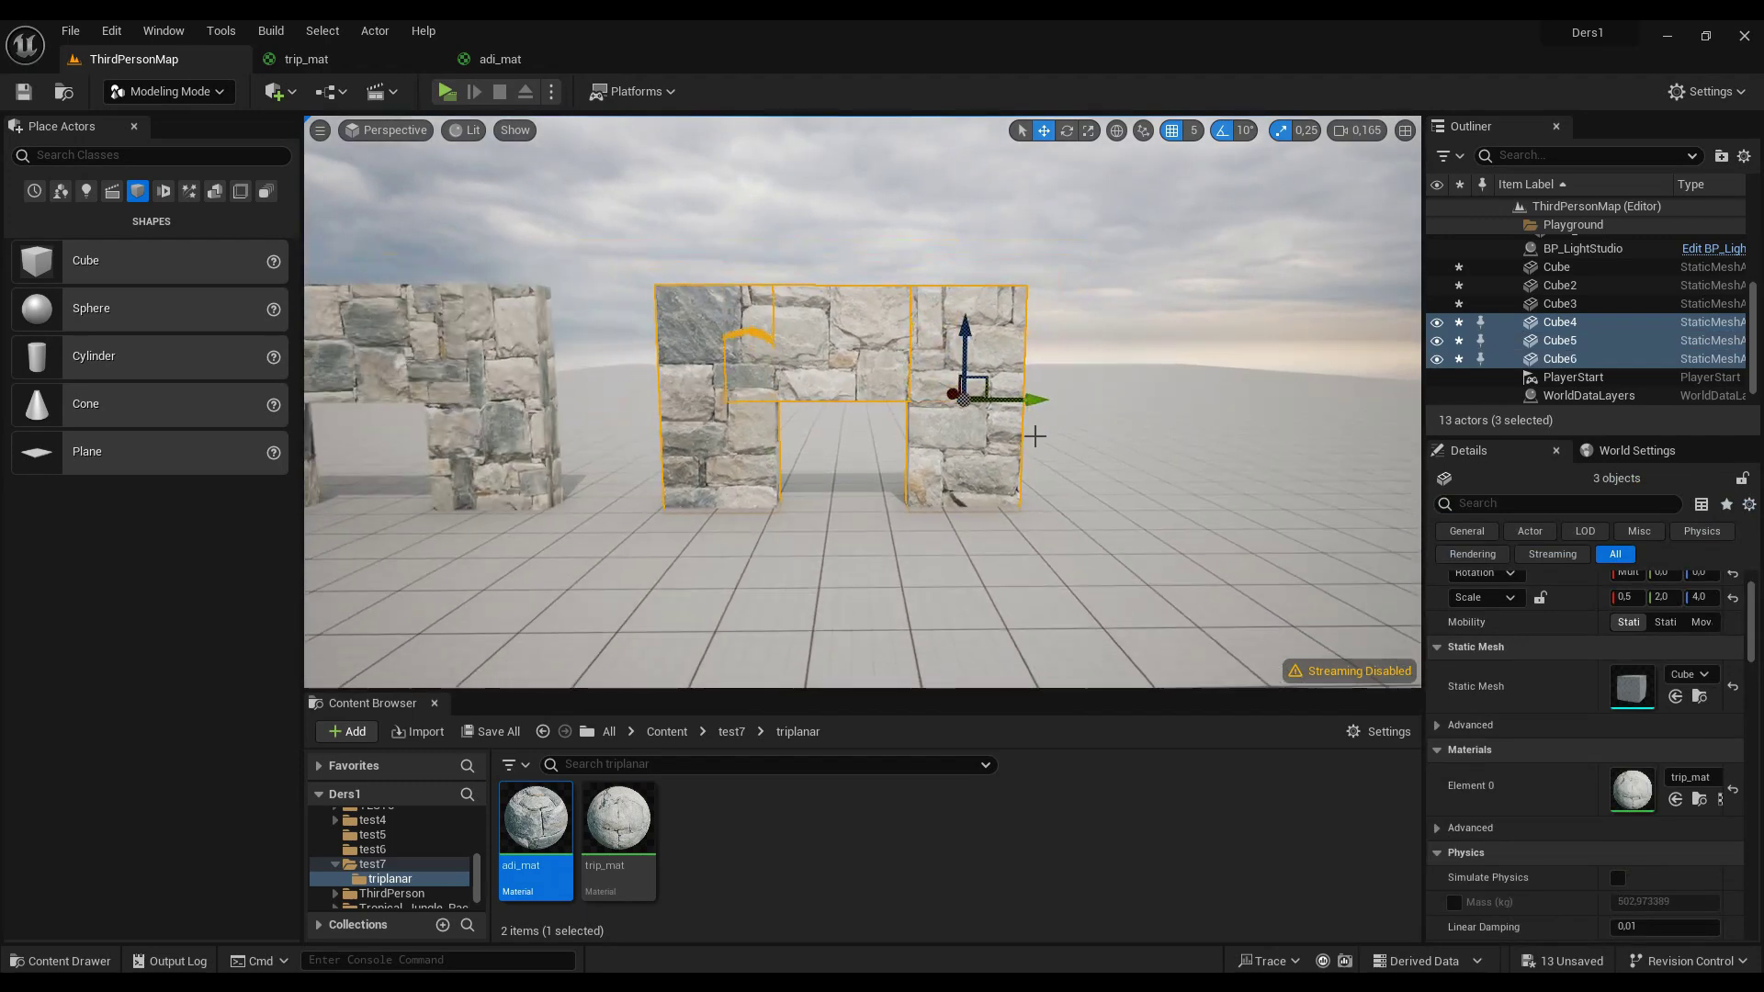
drag(1033, 398, 1153, 395)
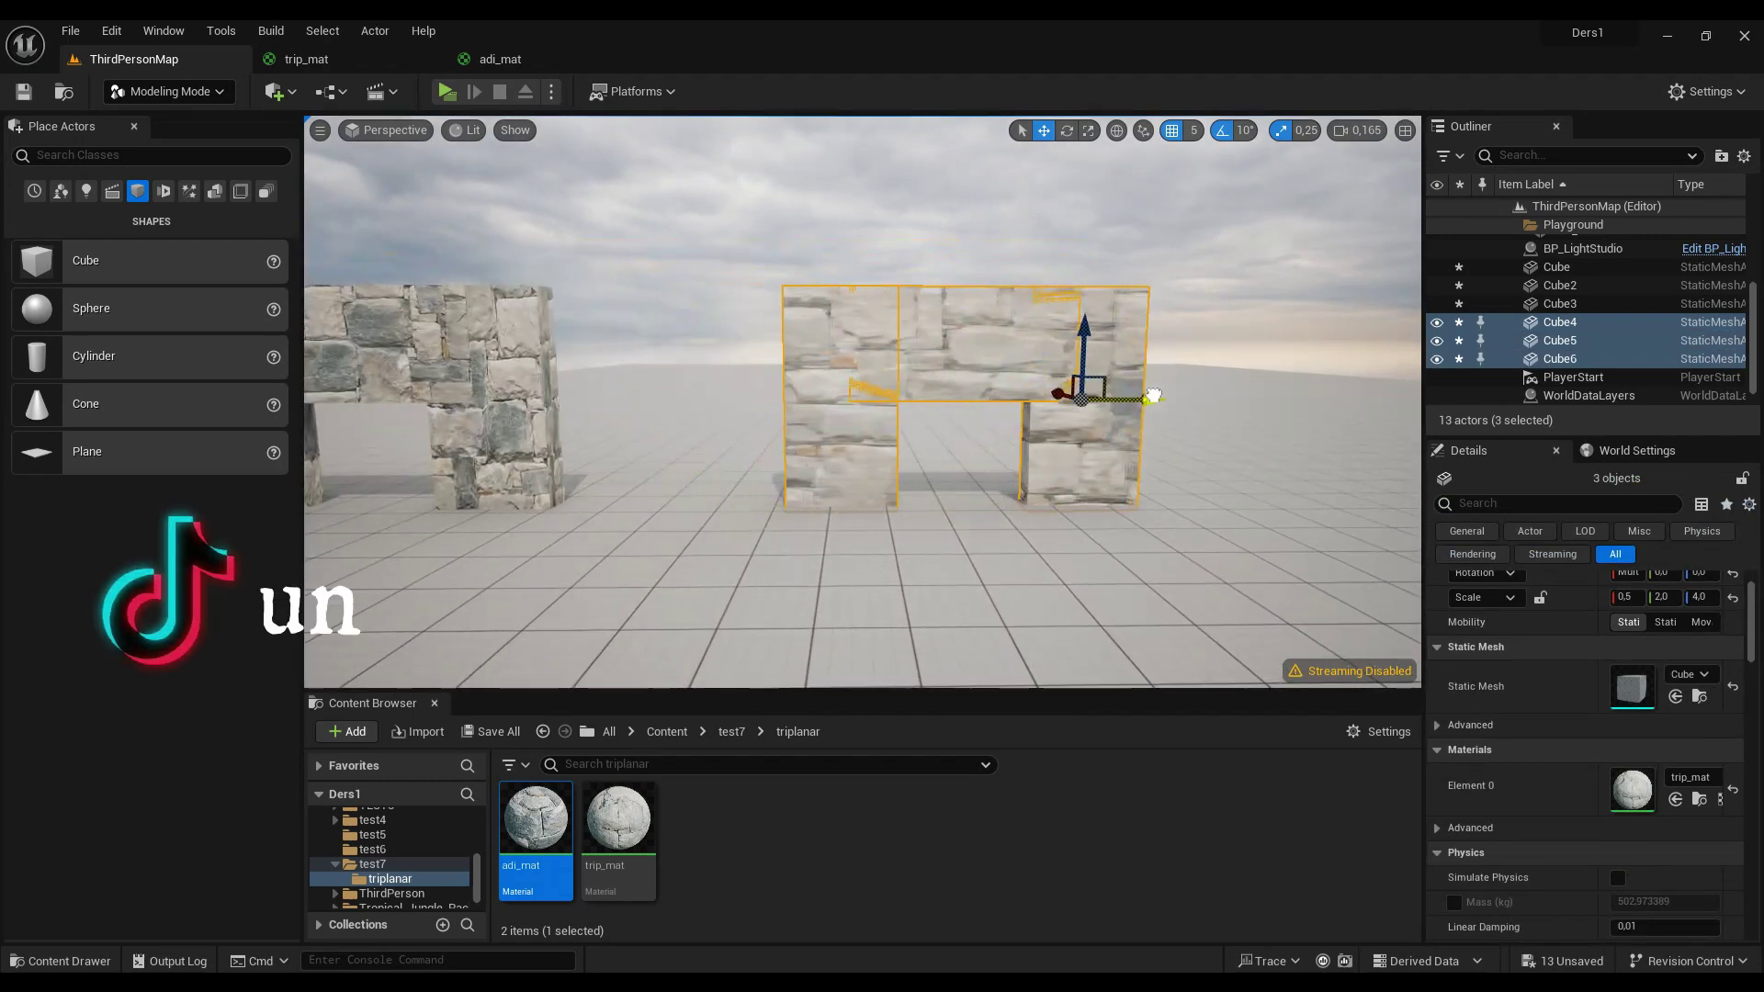
mouse_move(1154, 396)
mouse_down()
mouse_move(981, 394)
mouse_move(1233, 394)
mouse_move(1004, 395)
mouse_move(1071, 397)
mouse_up()
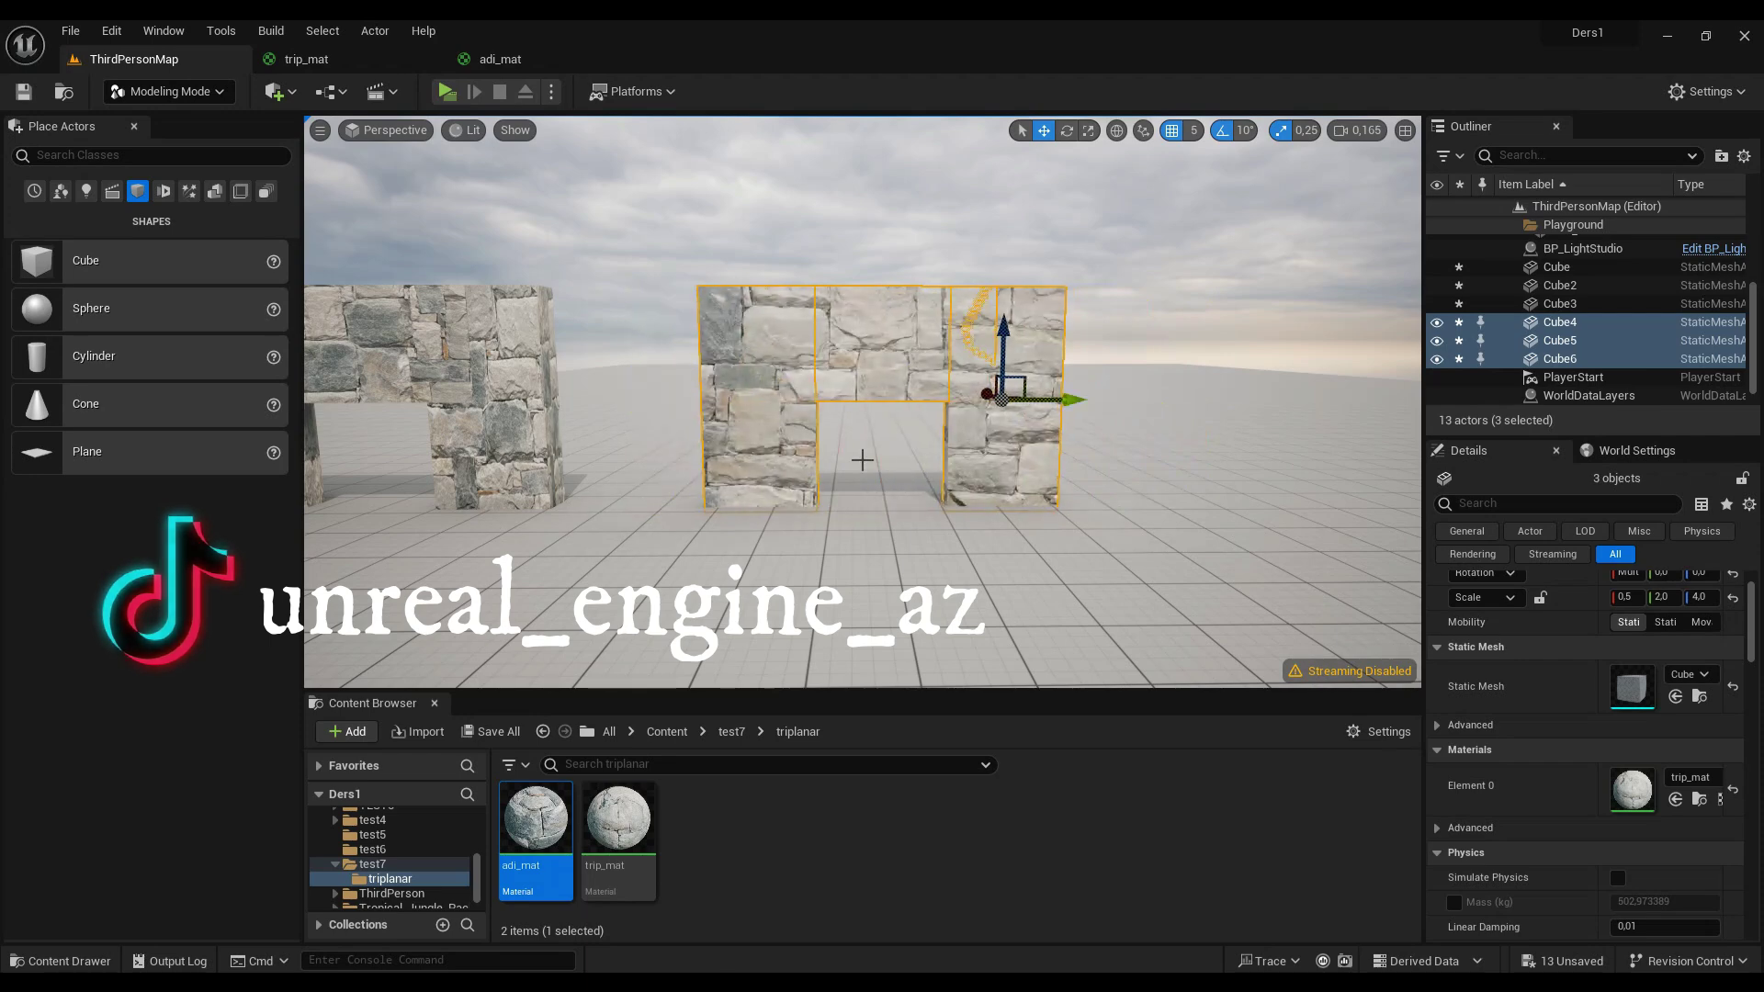
Step: Select the left arch's two pillars and top beam and move them left
right_drag(862, 460, 861, 460)
click(930, 351)
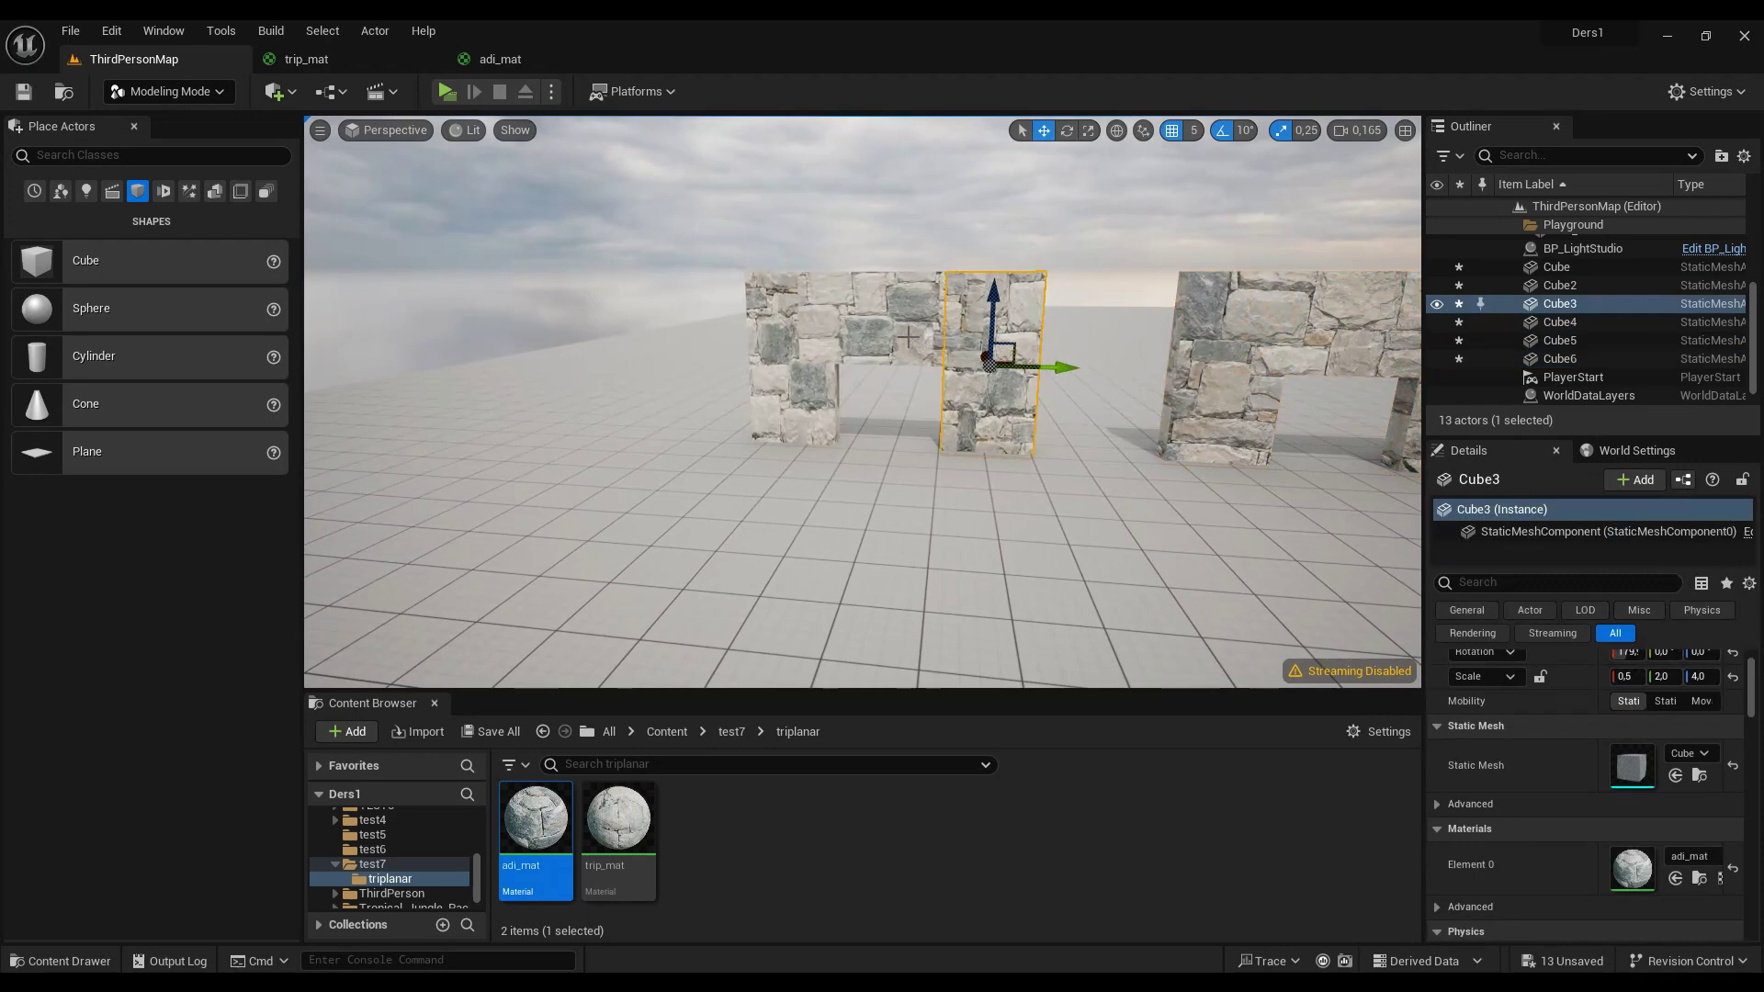
ctrl+click(879, 308)
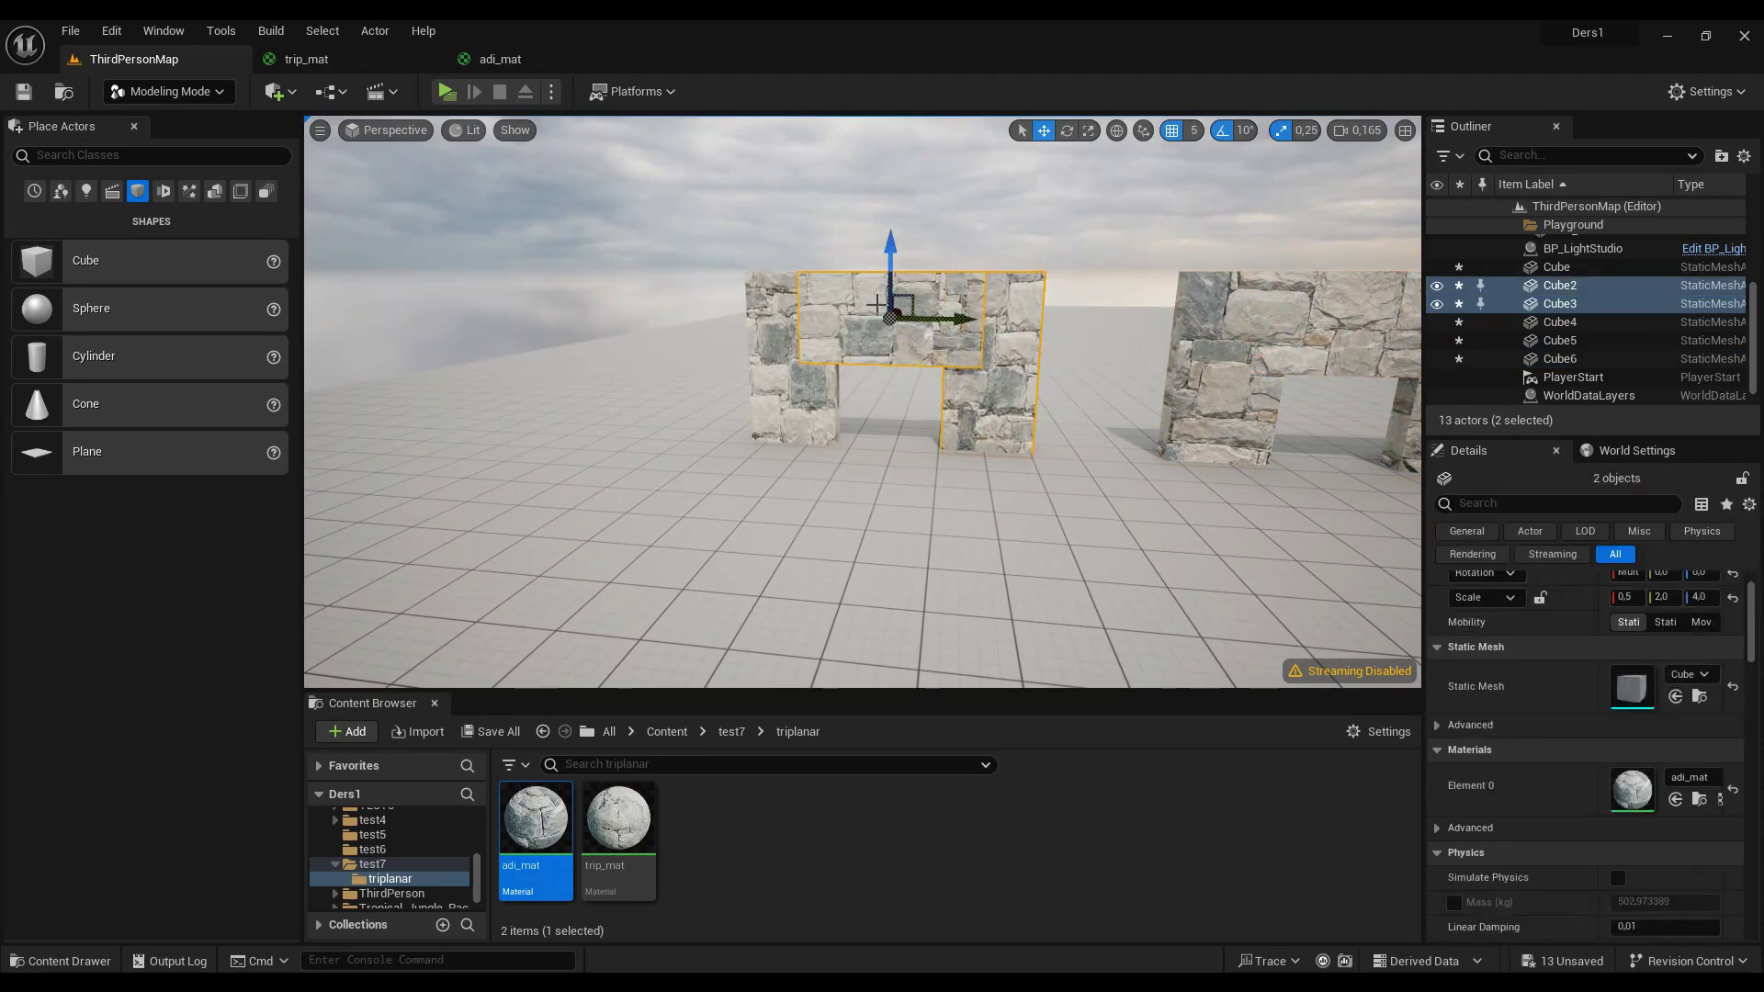
ctrl+click(801, 406)
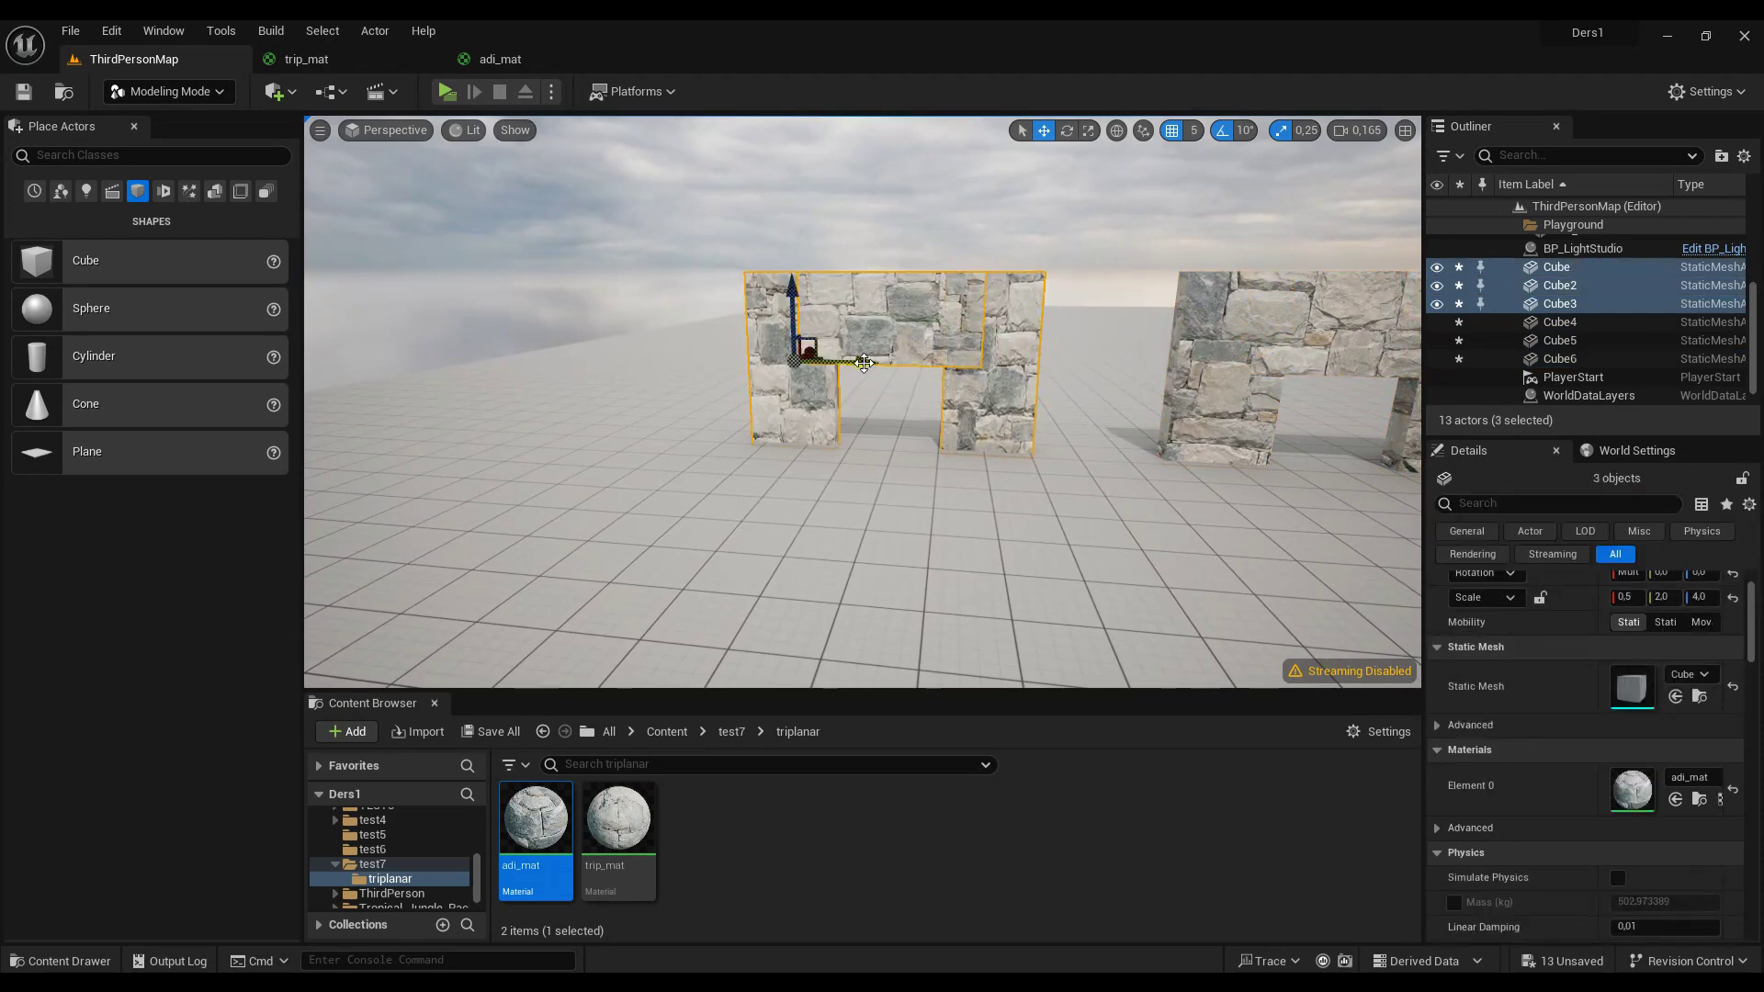
mouse_move(864, 360)
mouse_down()
mouse_move(824, 362)
mouse_move(901, 376)
mouse_up()
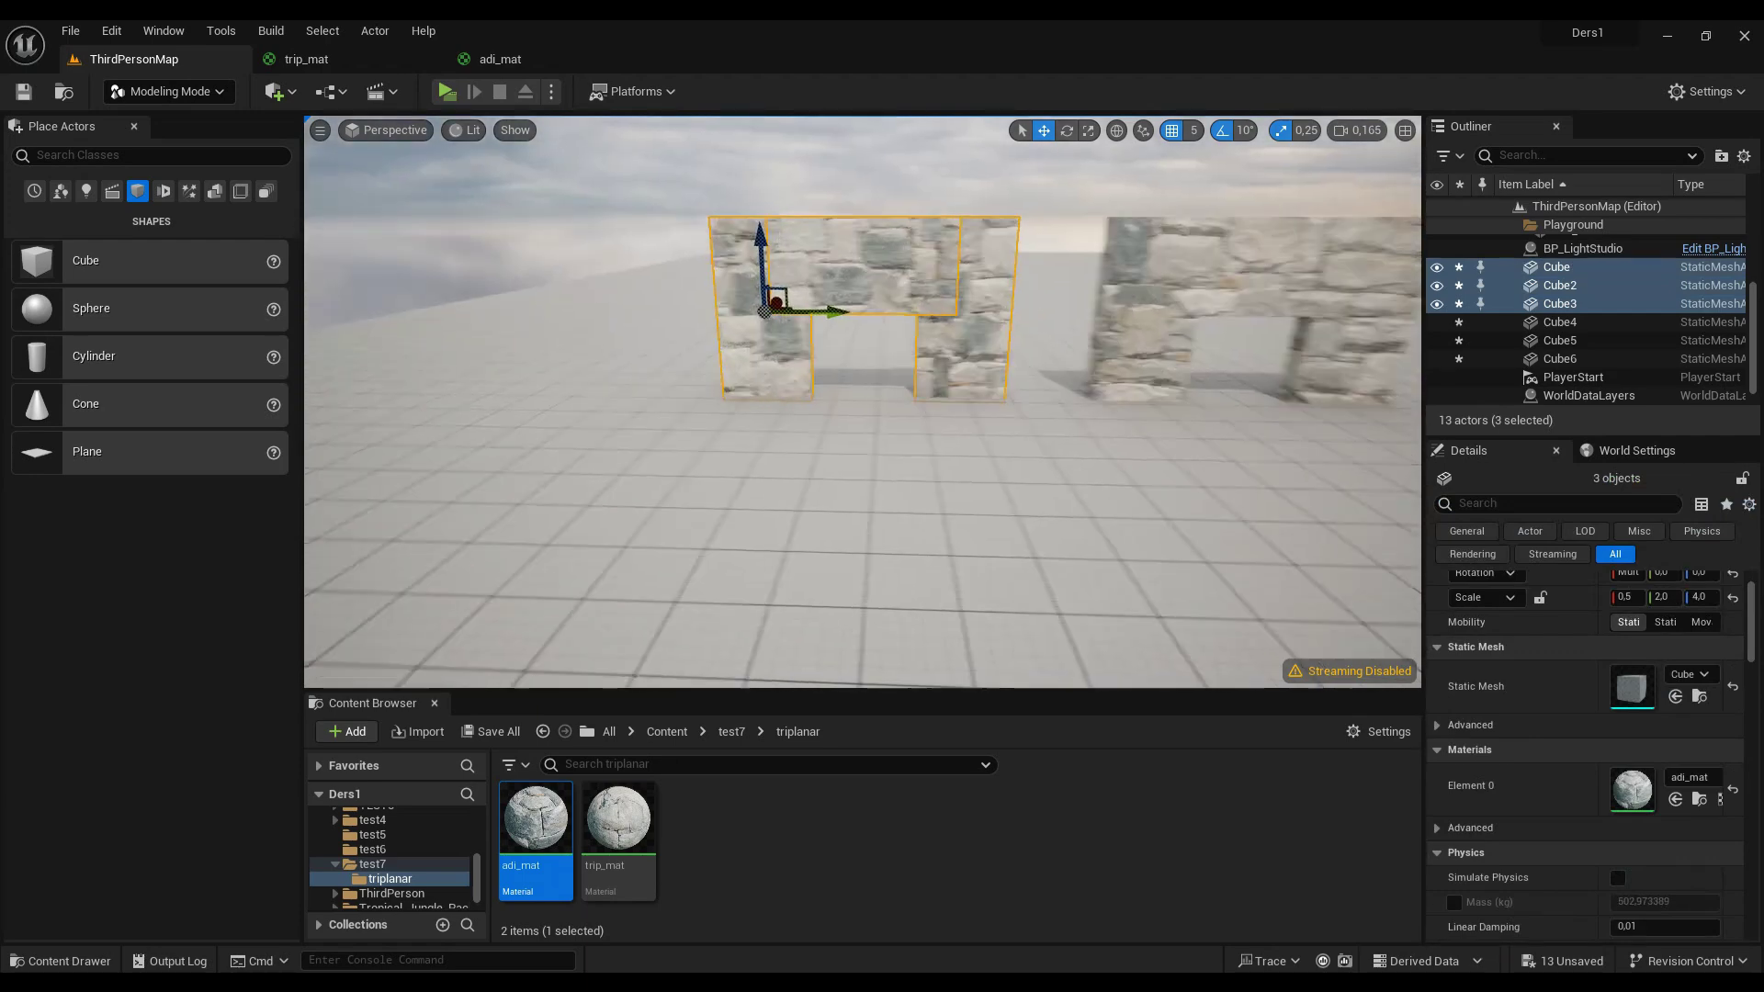
mouse_move(901, 377)
right_down()
mouse_move(1057, 376)
mouse_move(1011, 386)
right_up()
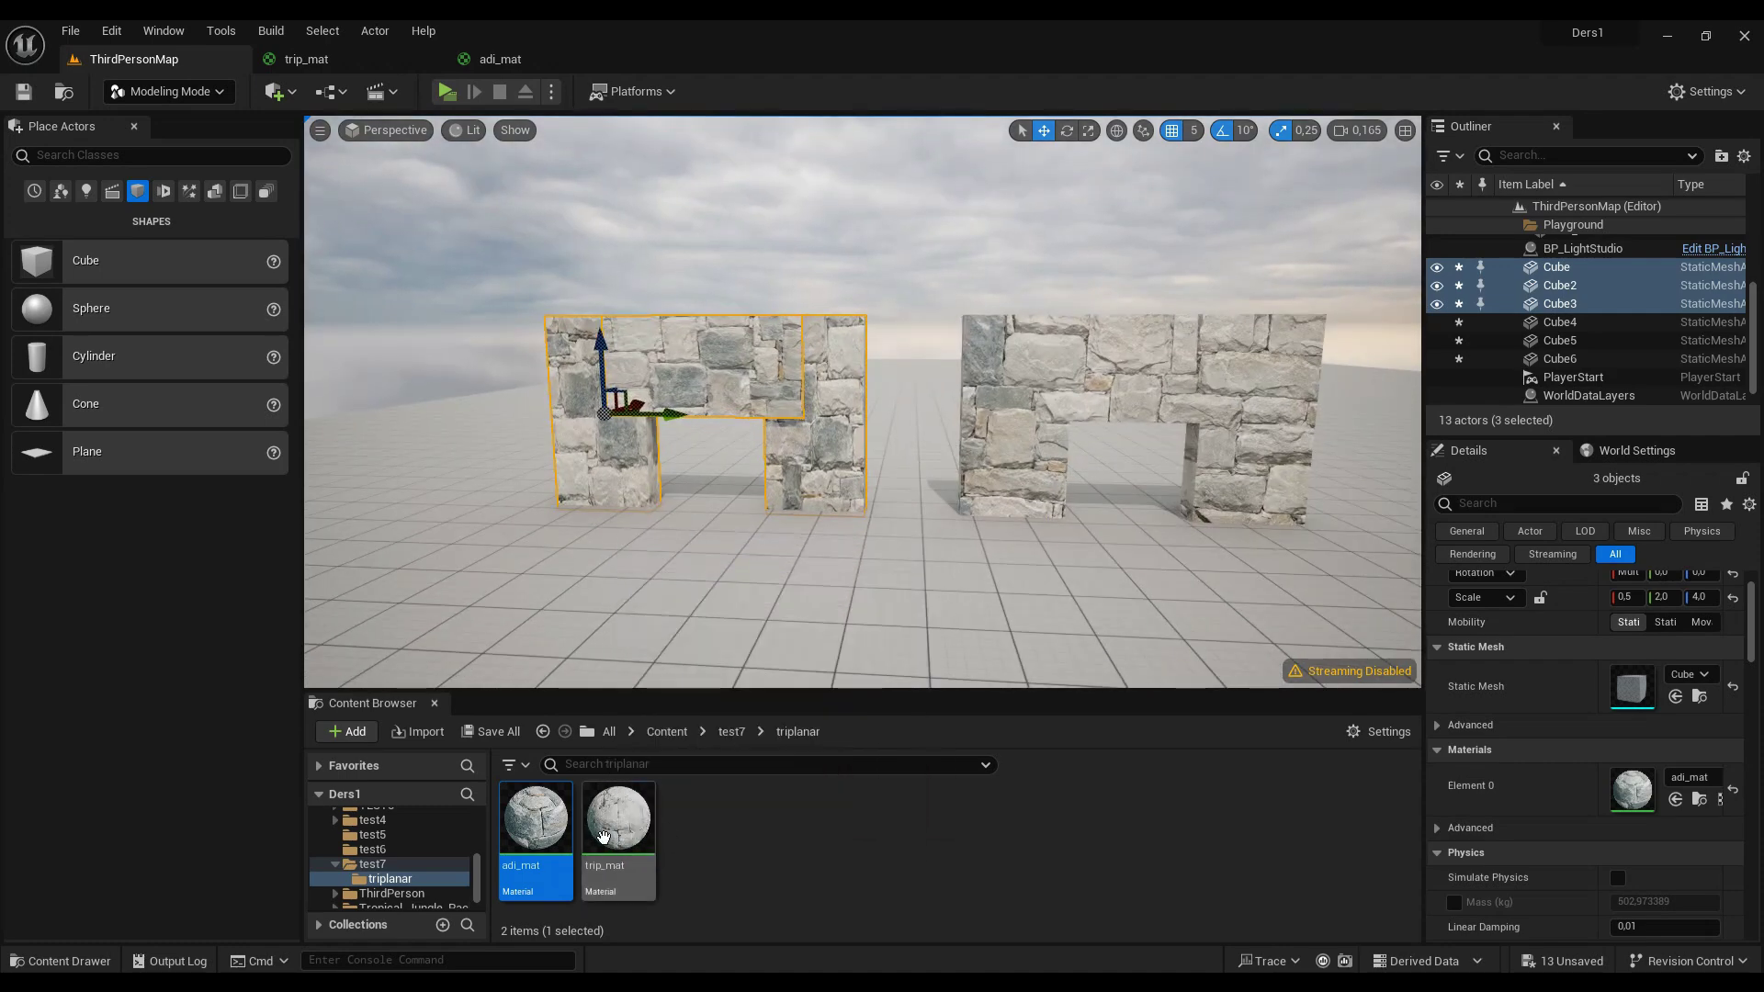
Step: Open trip_mat and frame its graph showing the TEXTURE OLCUSU parameter (1000)
right_click(770, 855)
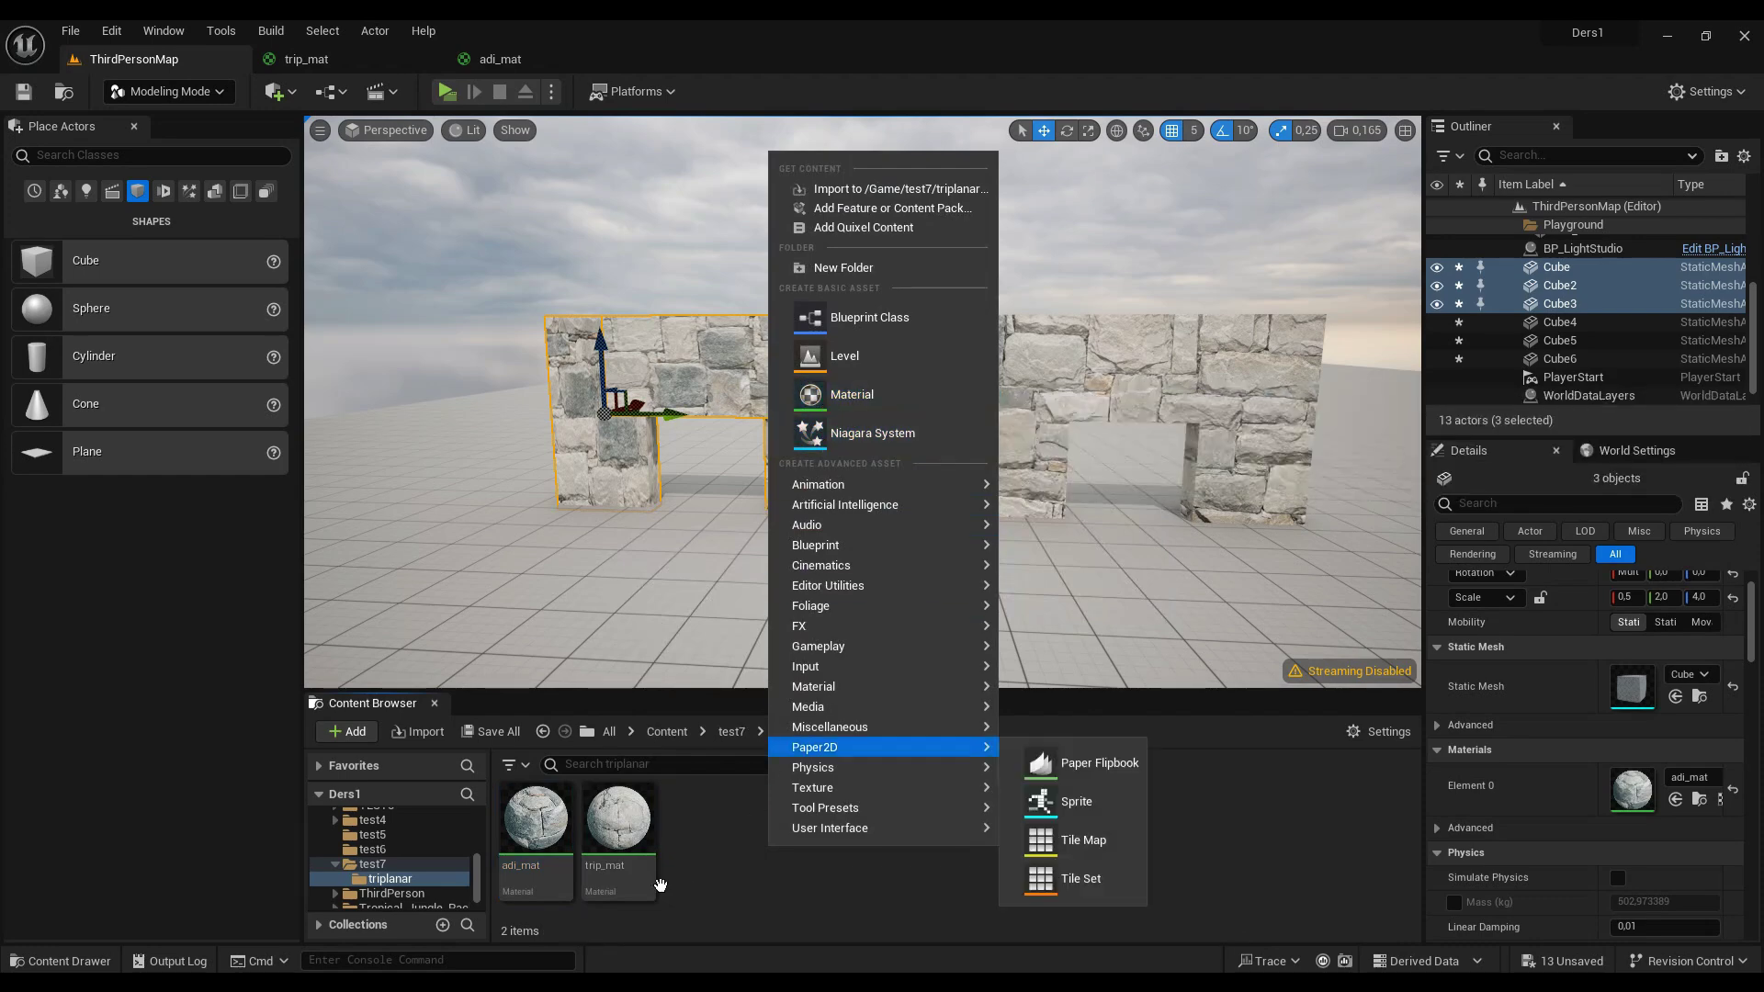
click(664, 886)
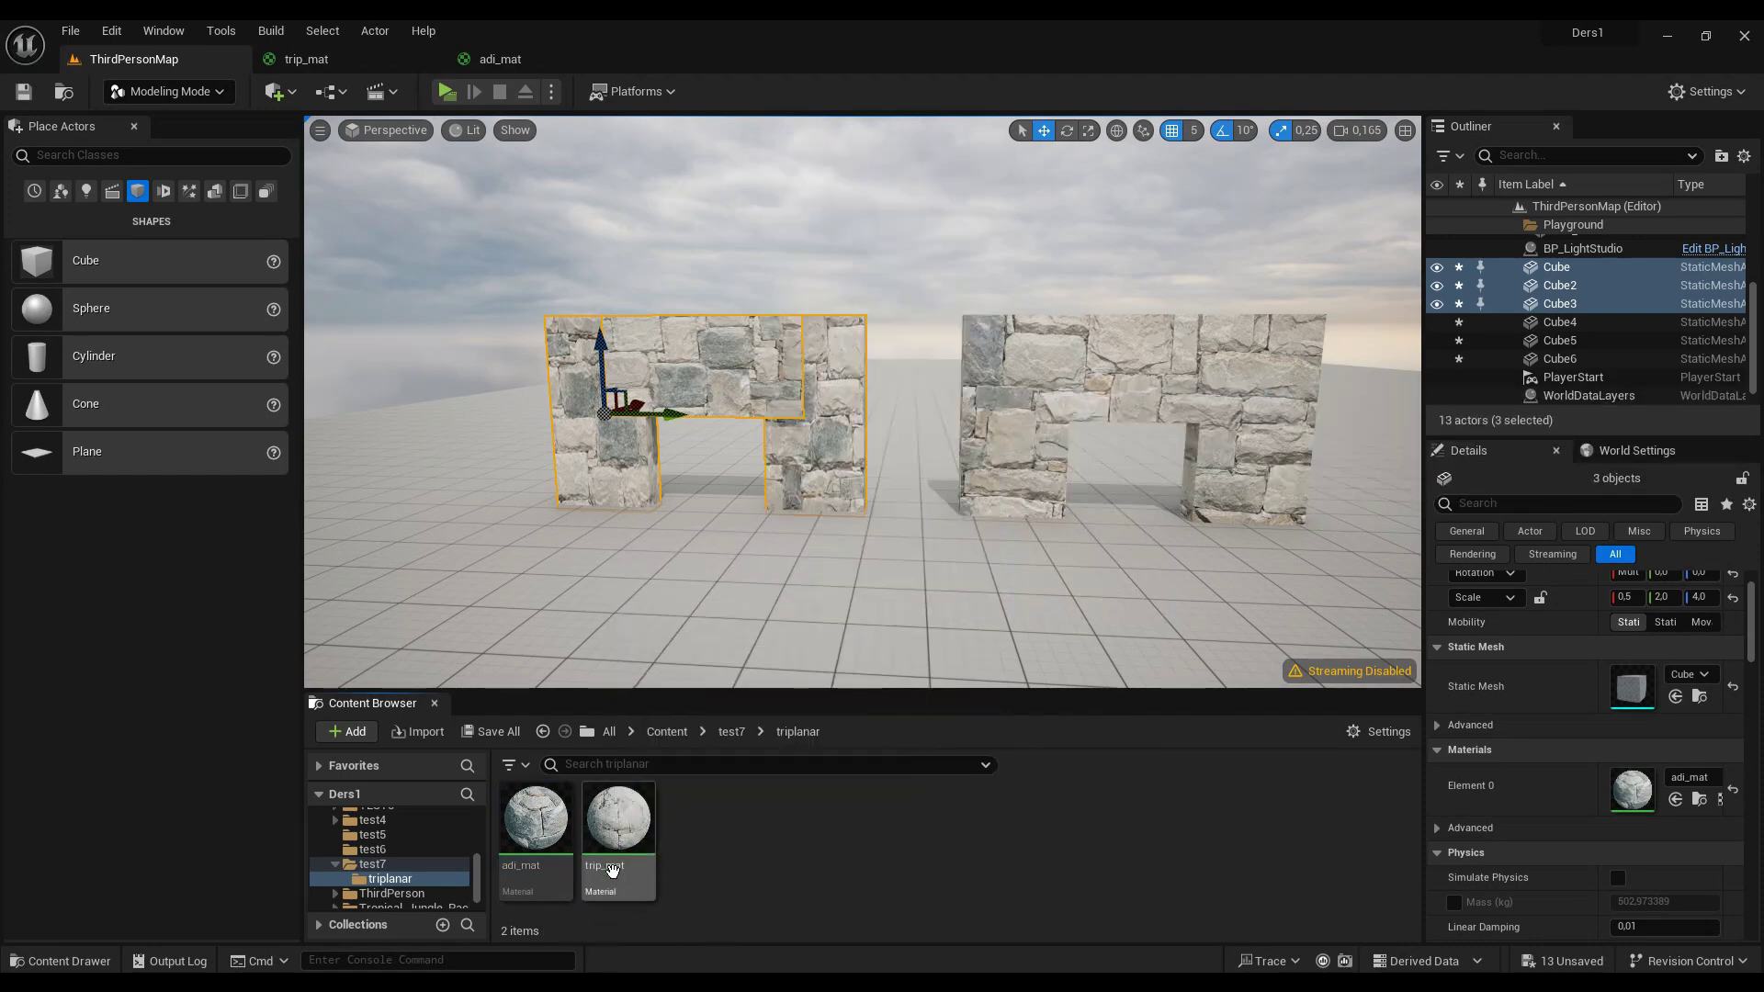
double_click(623, 837)
scroll(1051, 552, down, 1)
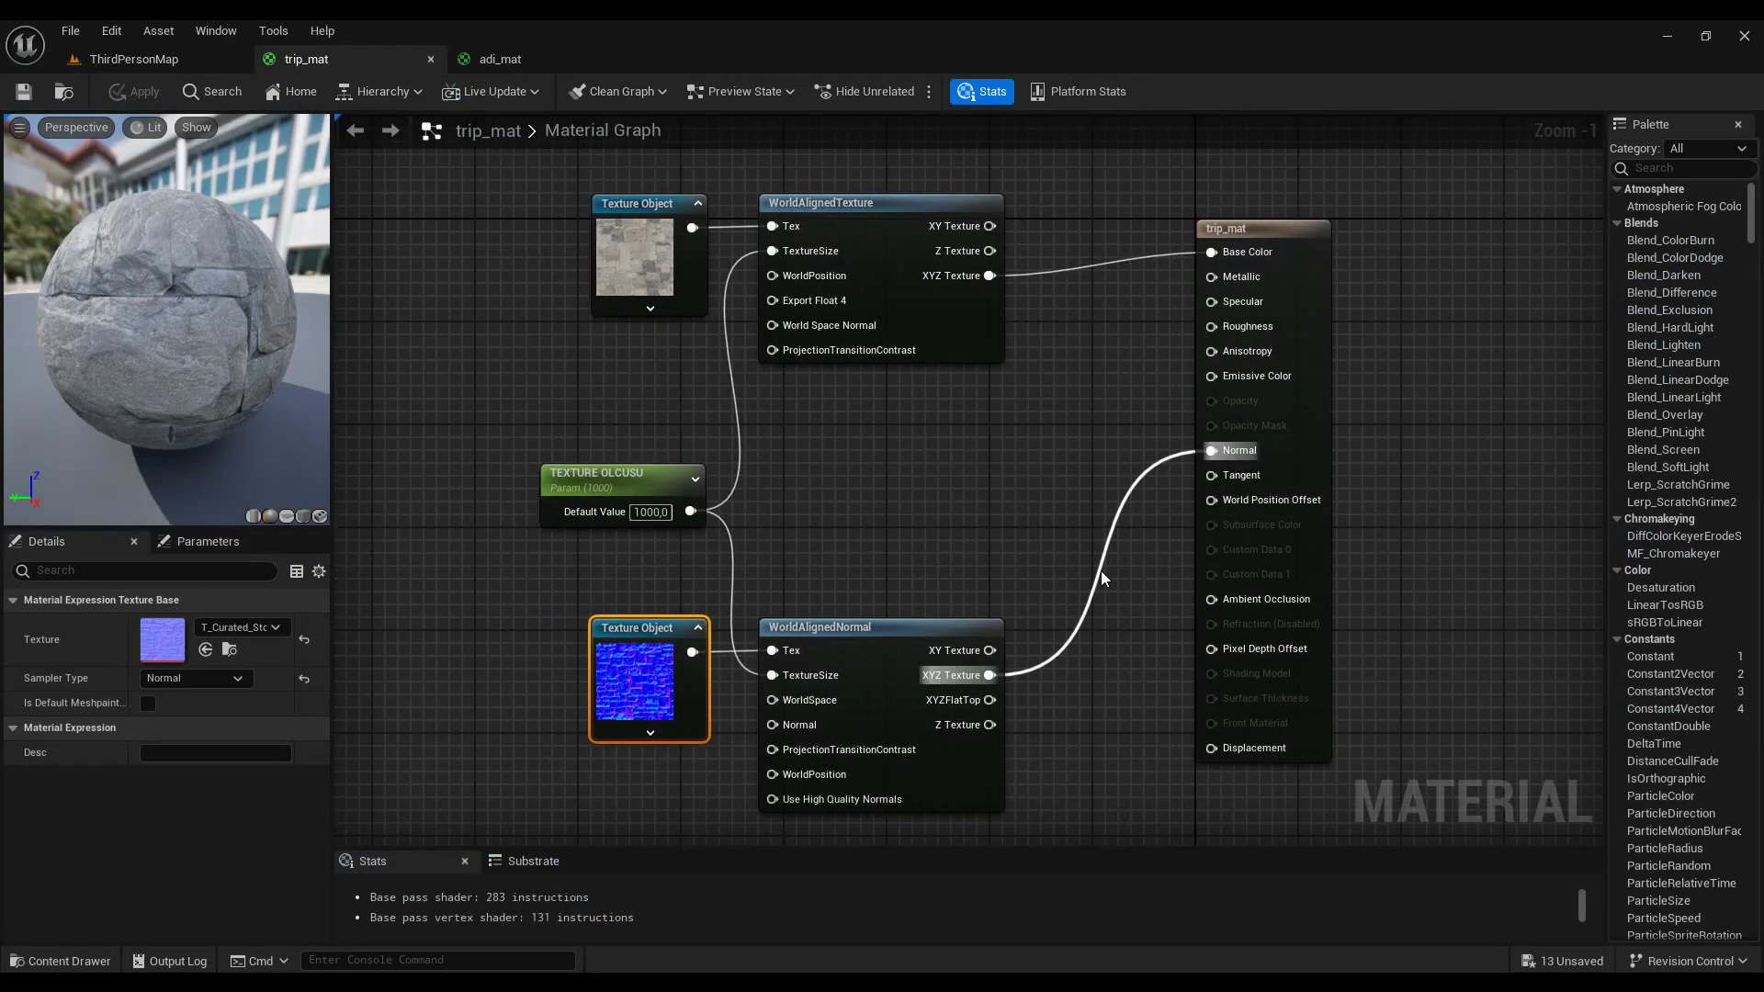
right_drag(736, 485, 926, 505)
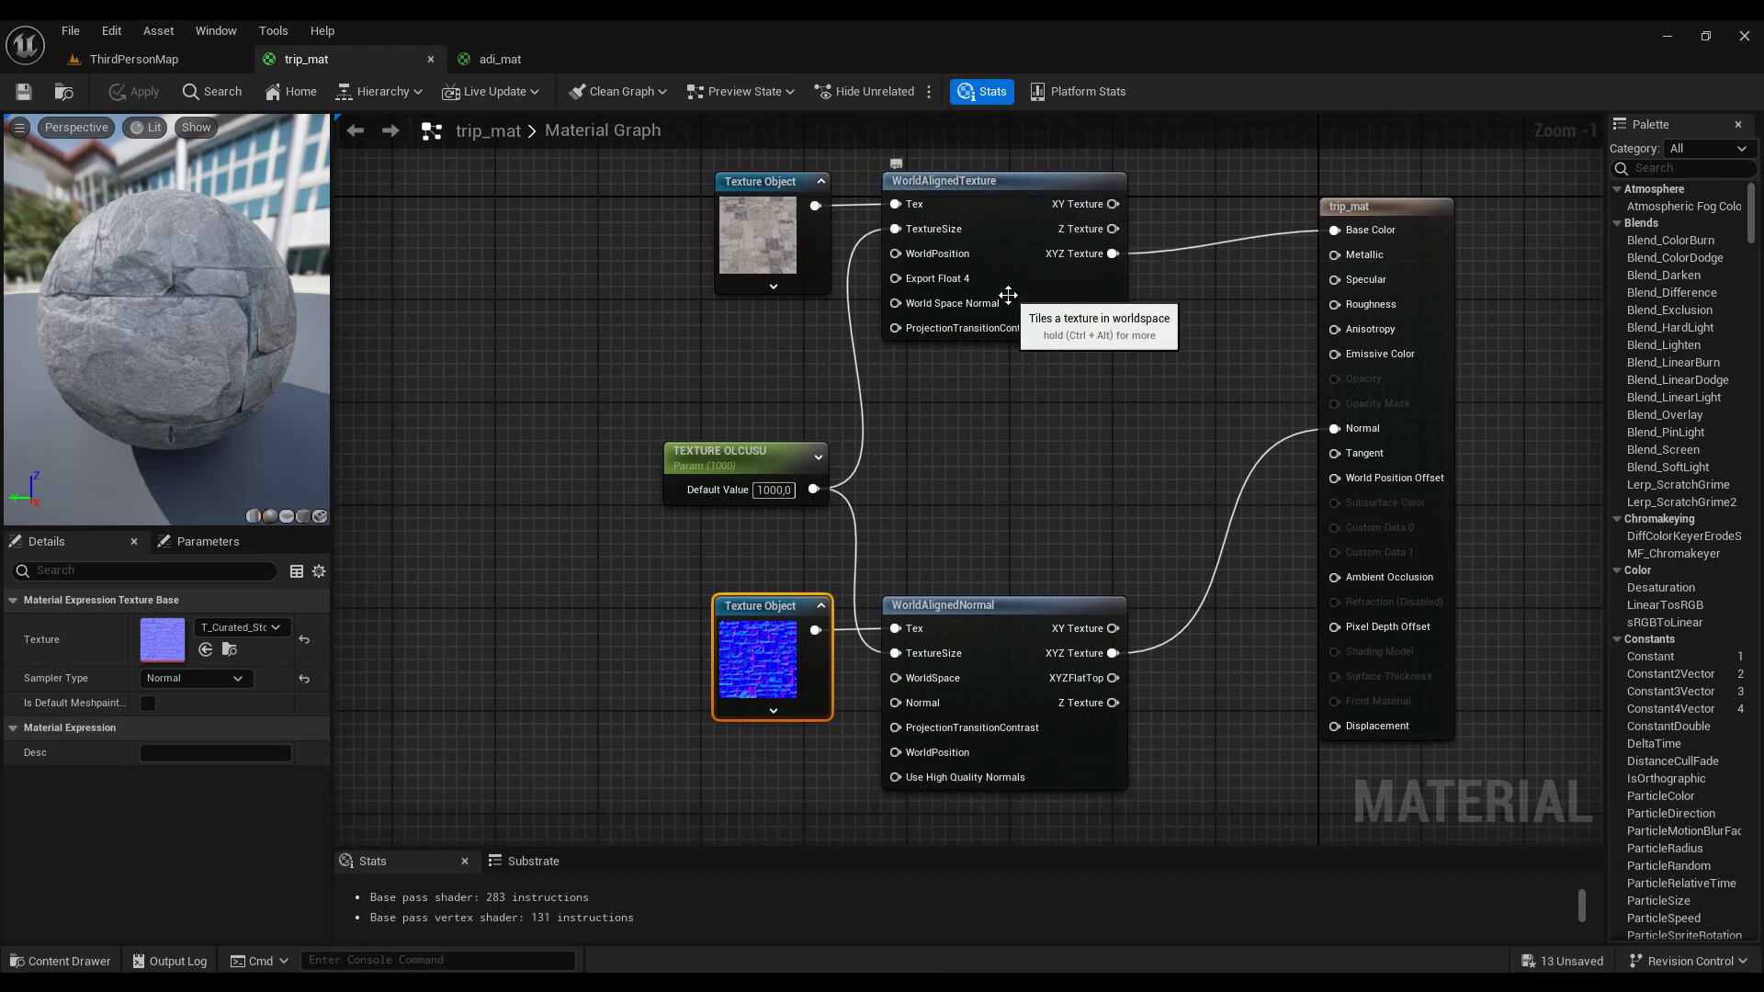
Step: Search the graph node menu for 'world alig' and close it without adding anything
right_click(1009, 423)
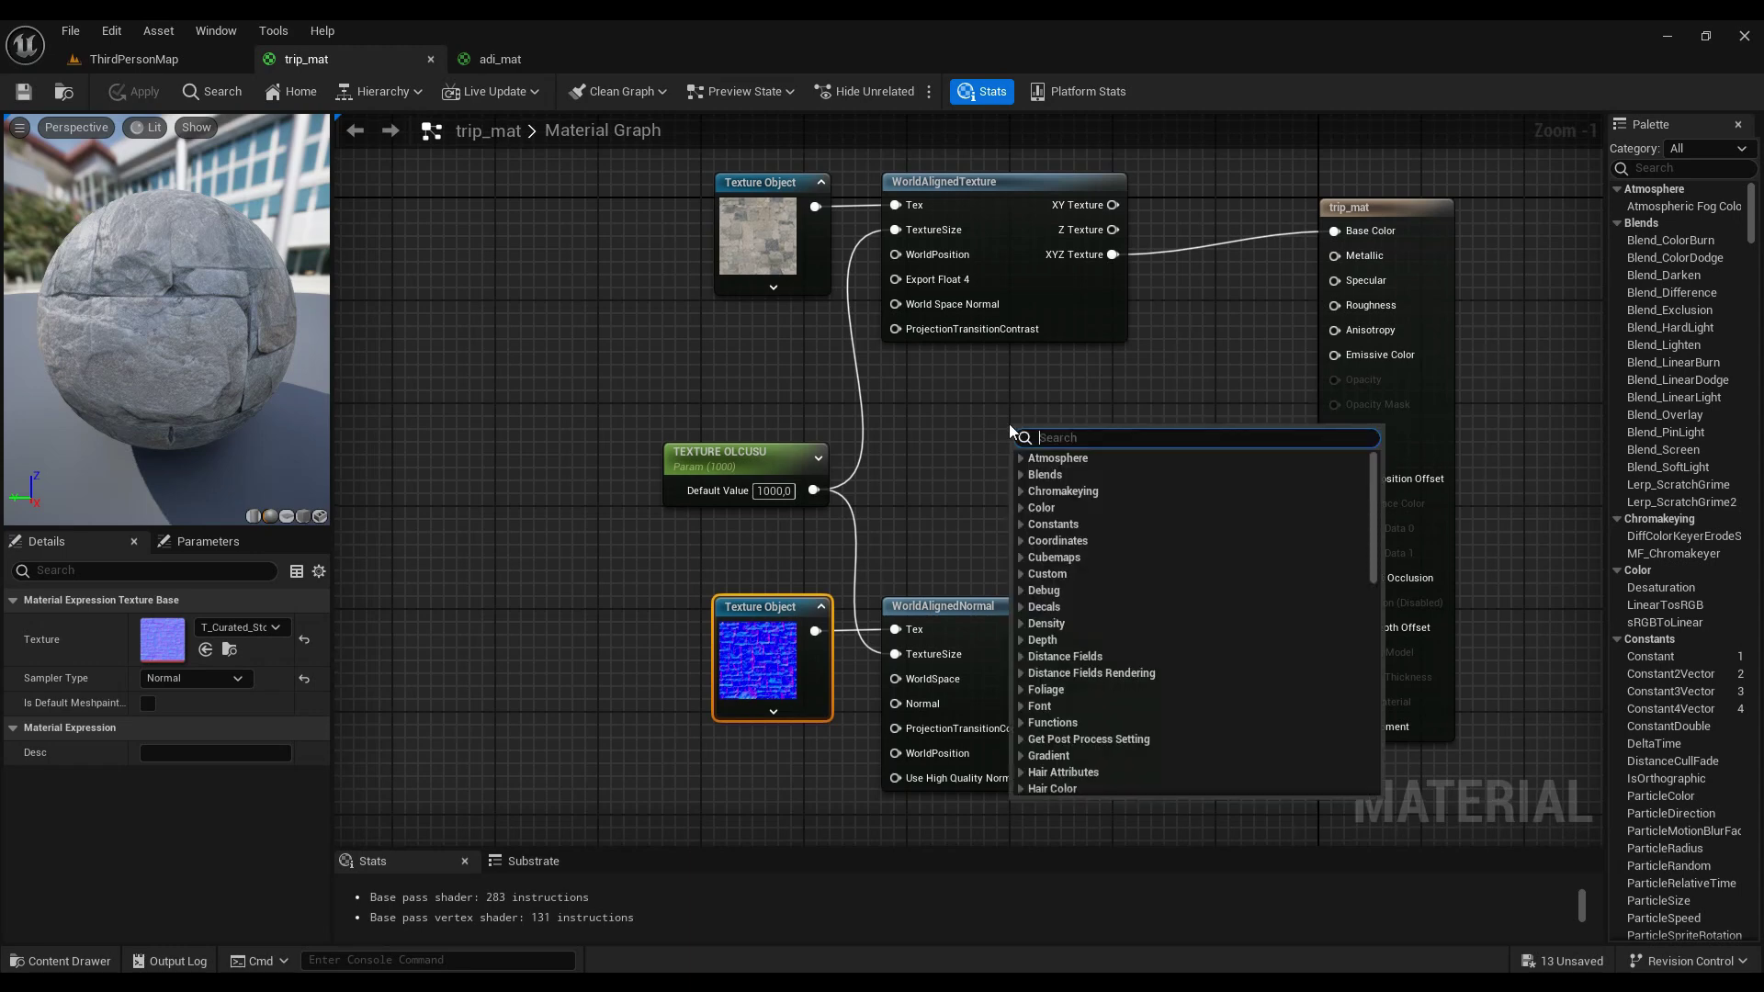
text(wor)
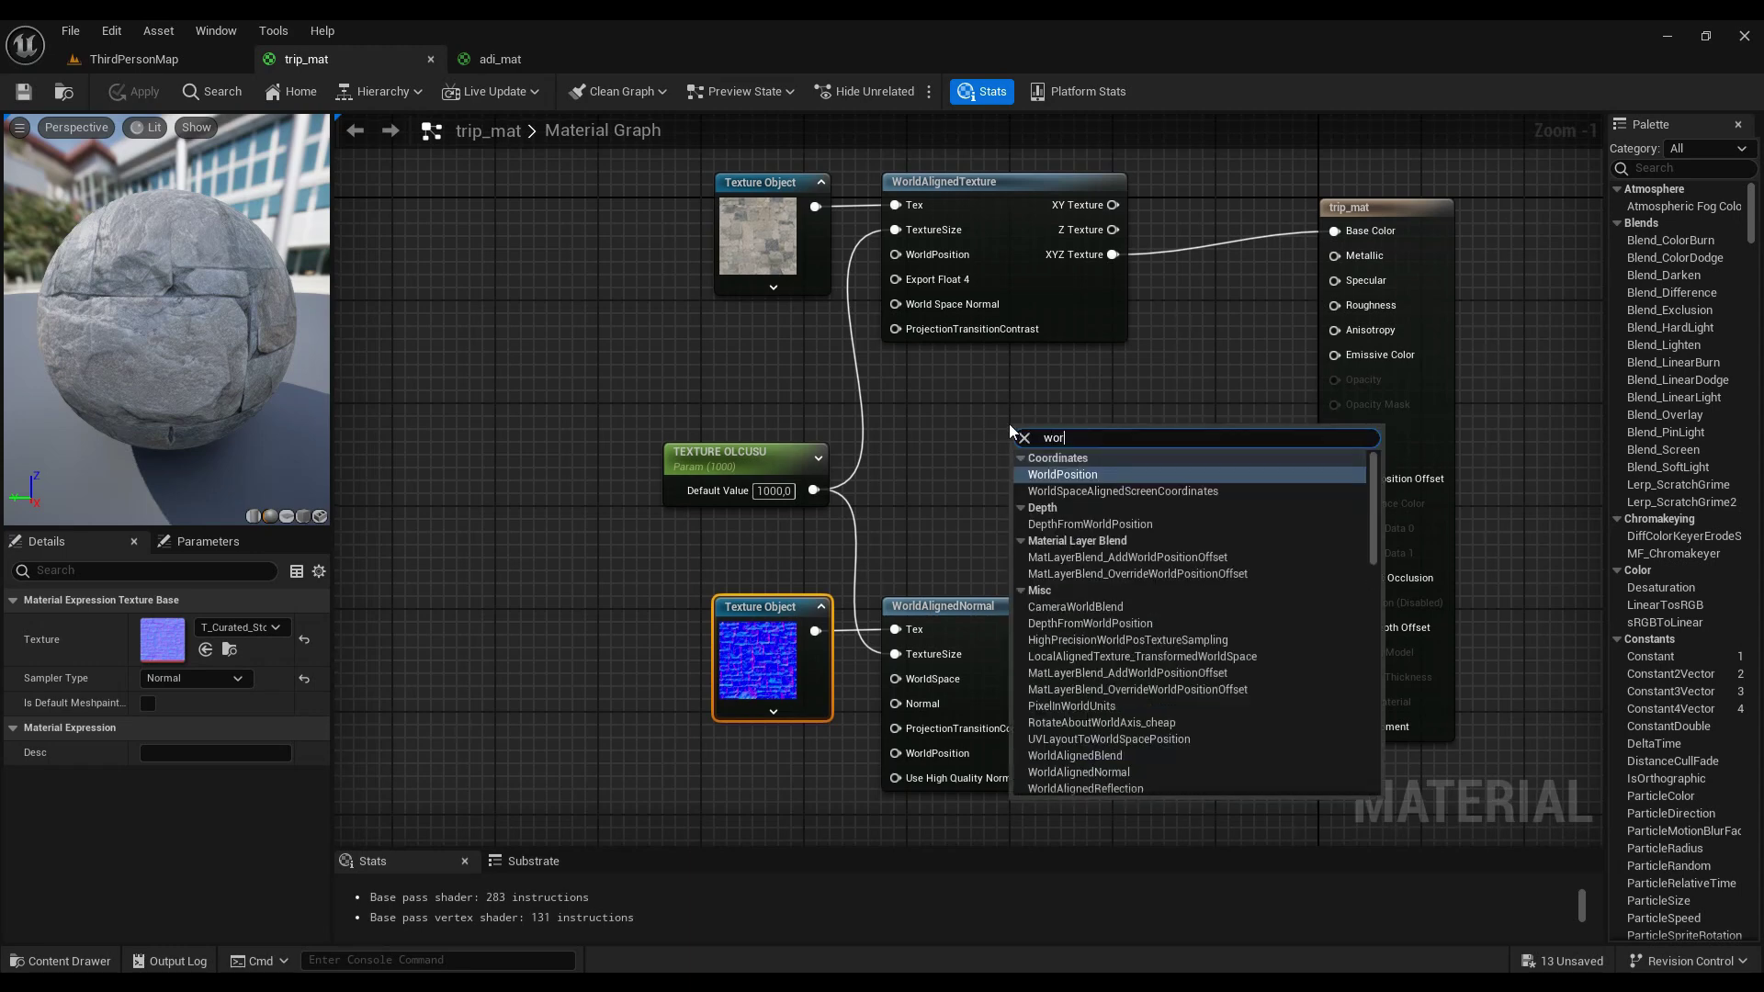
text(ld ali)
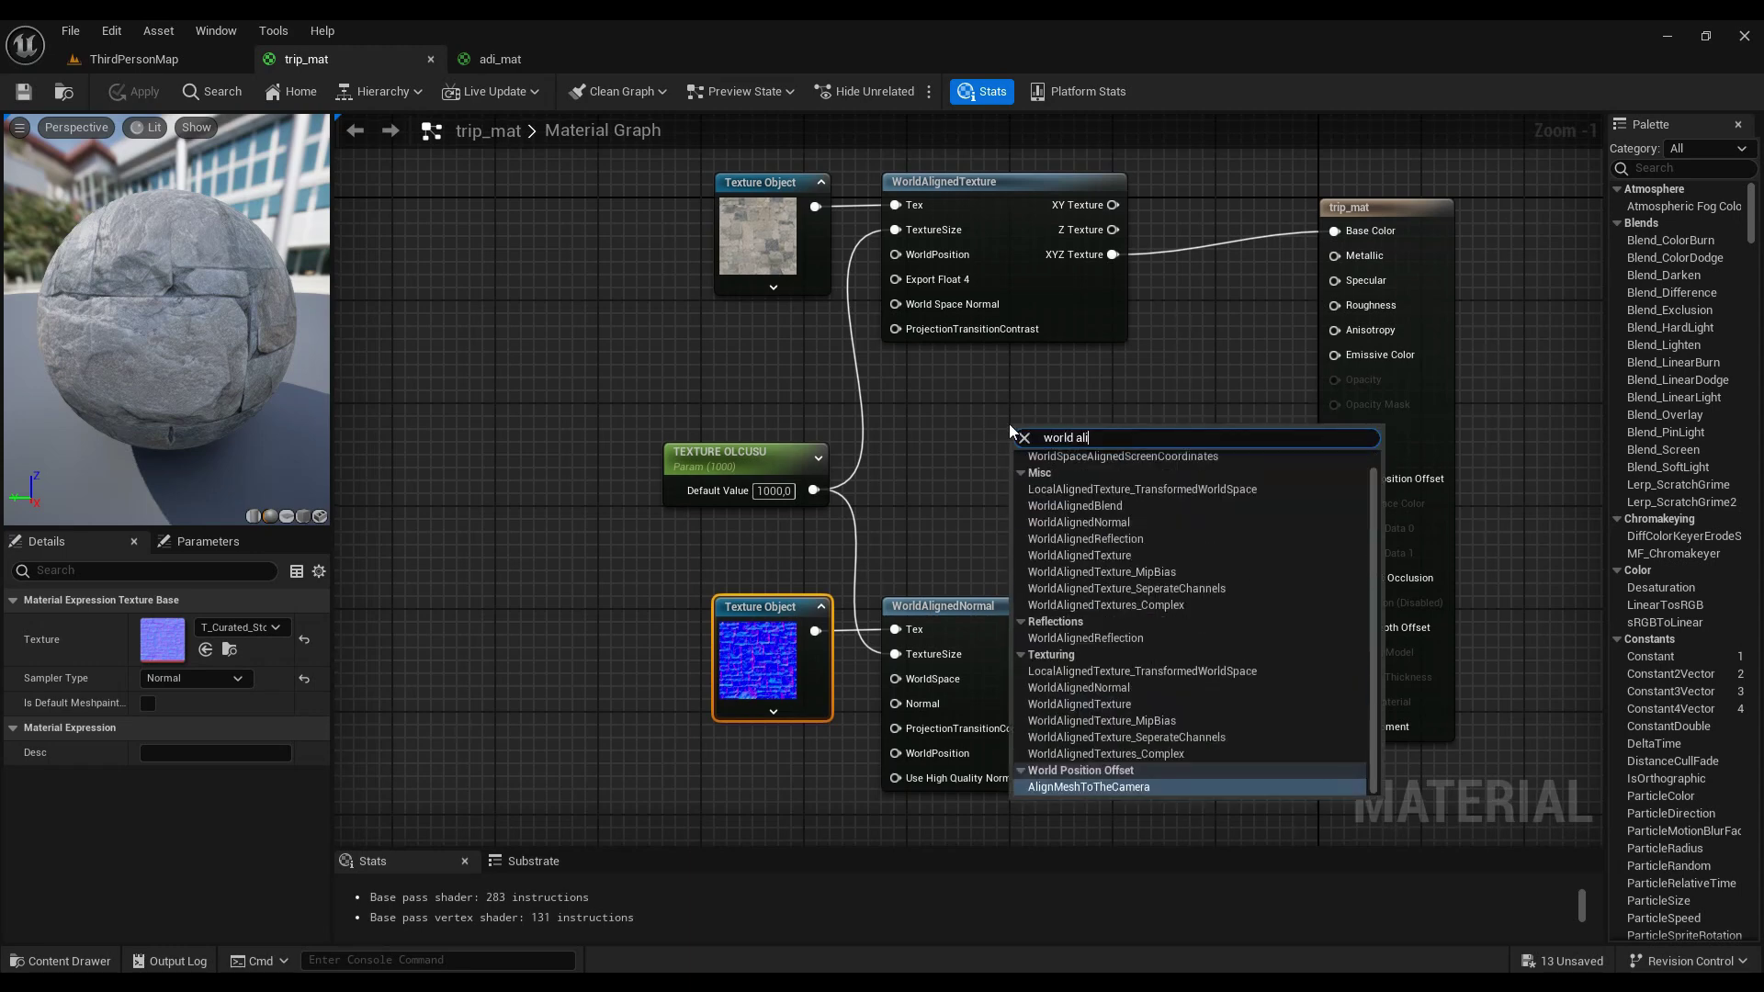
text(g)
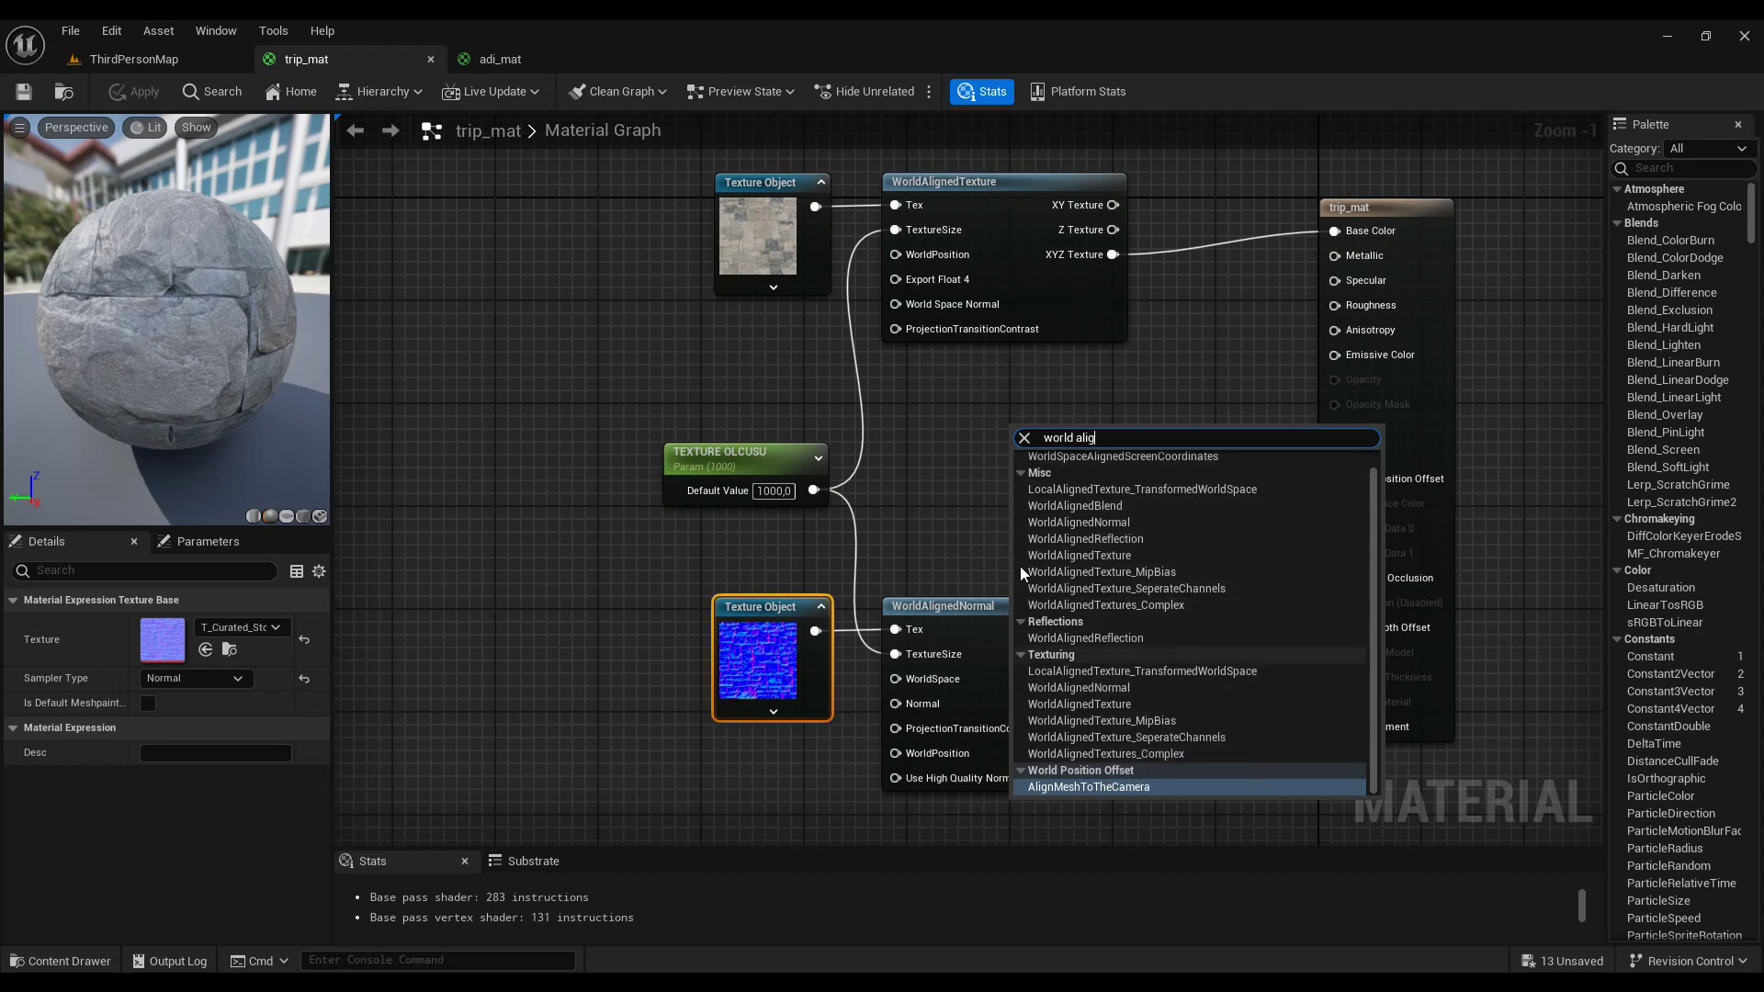
click(1034, 390)
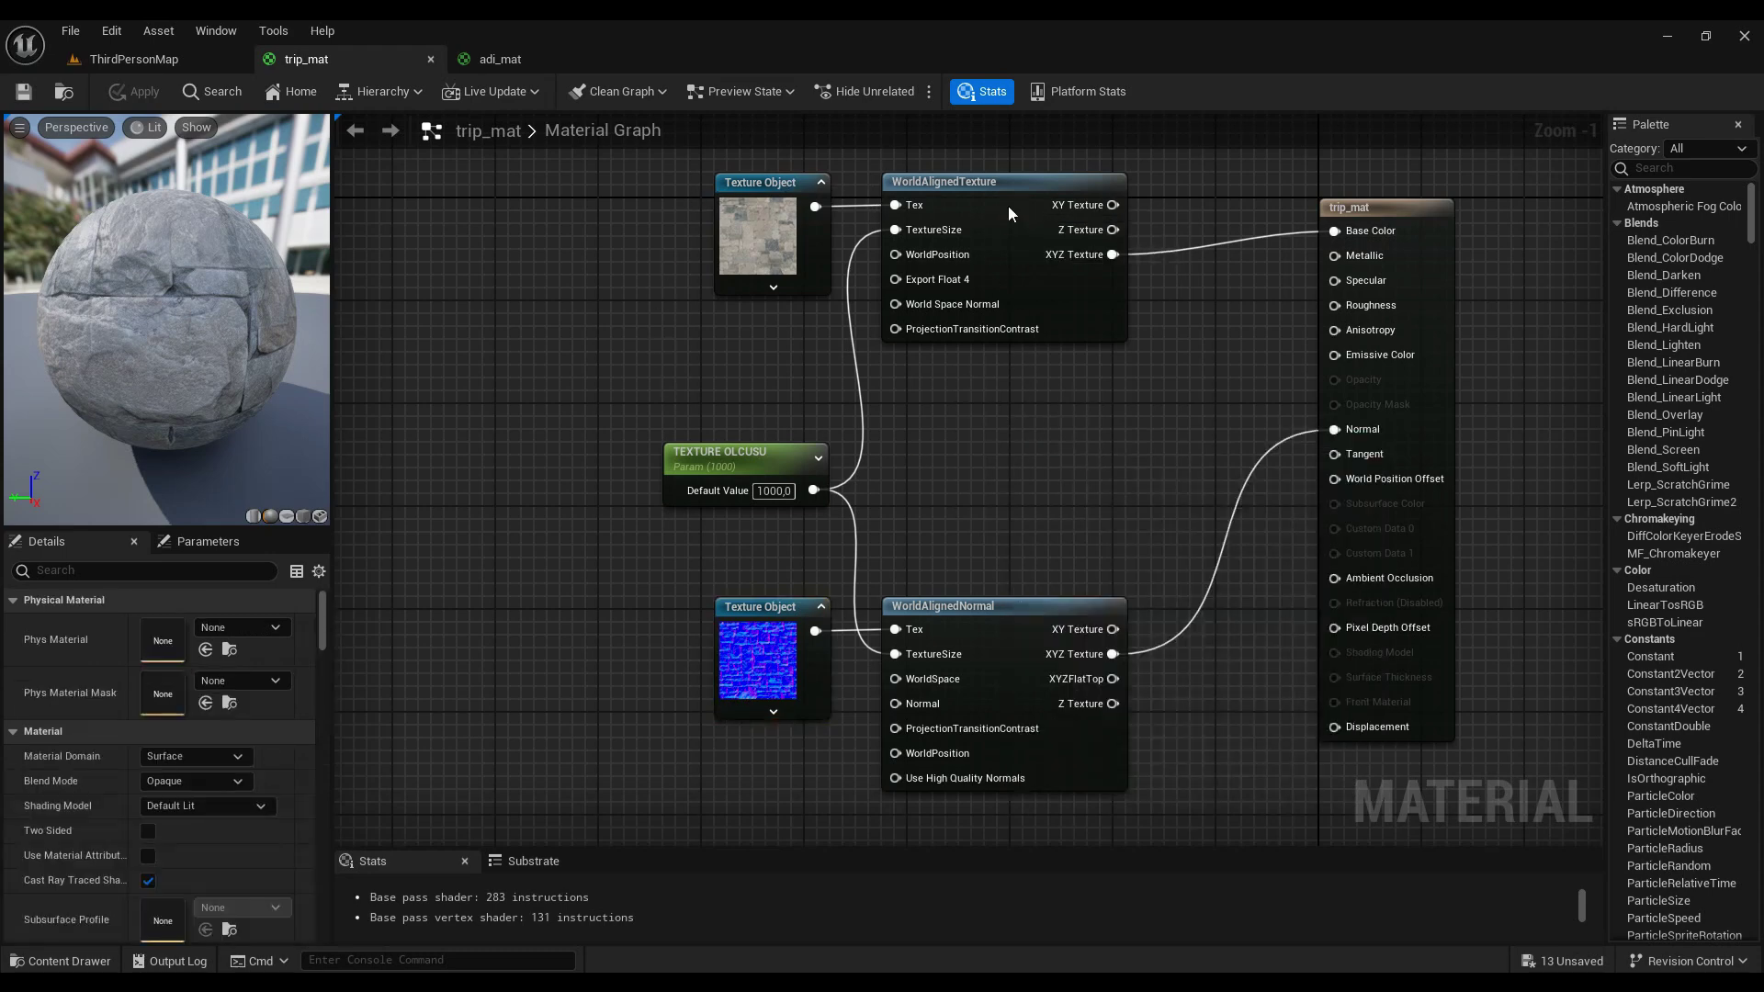
Step: Raise WorldAlignedNormal and its normal-map Texture Object, and shift the top Texture Object left
right_drag(1007, 206, 987, 208)
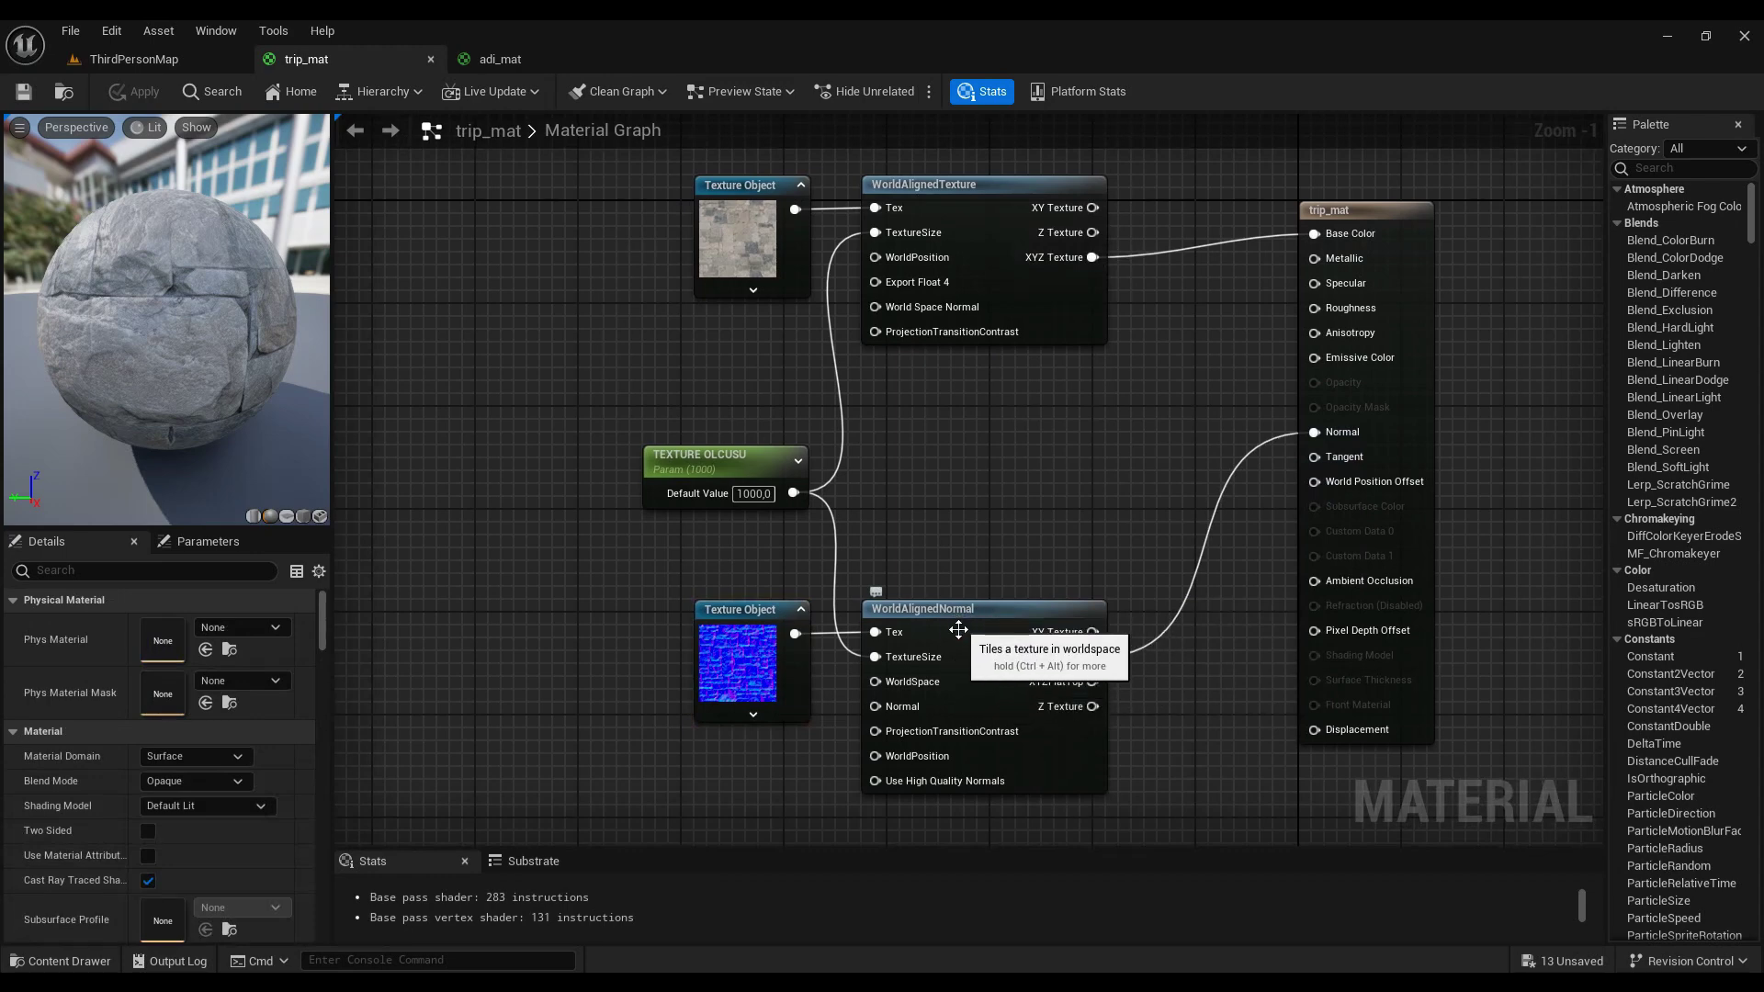
drag(977, 625, 978, 599)
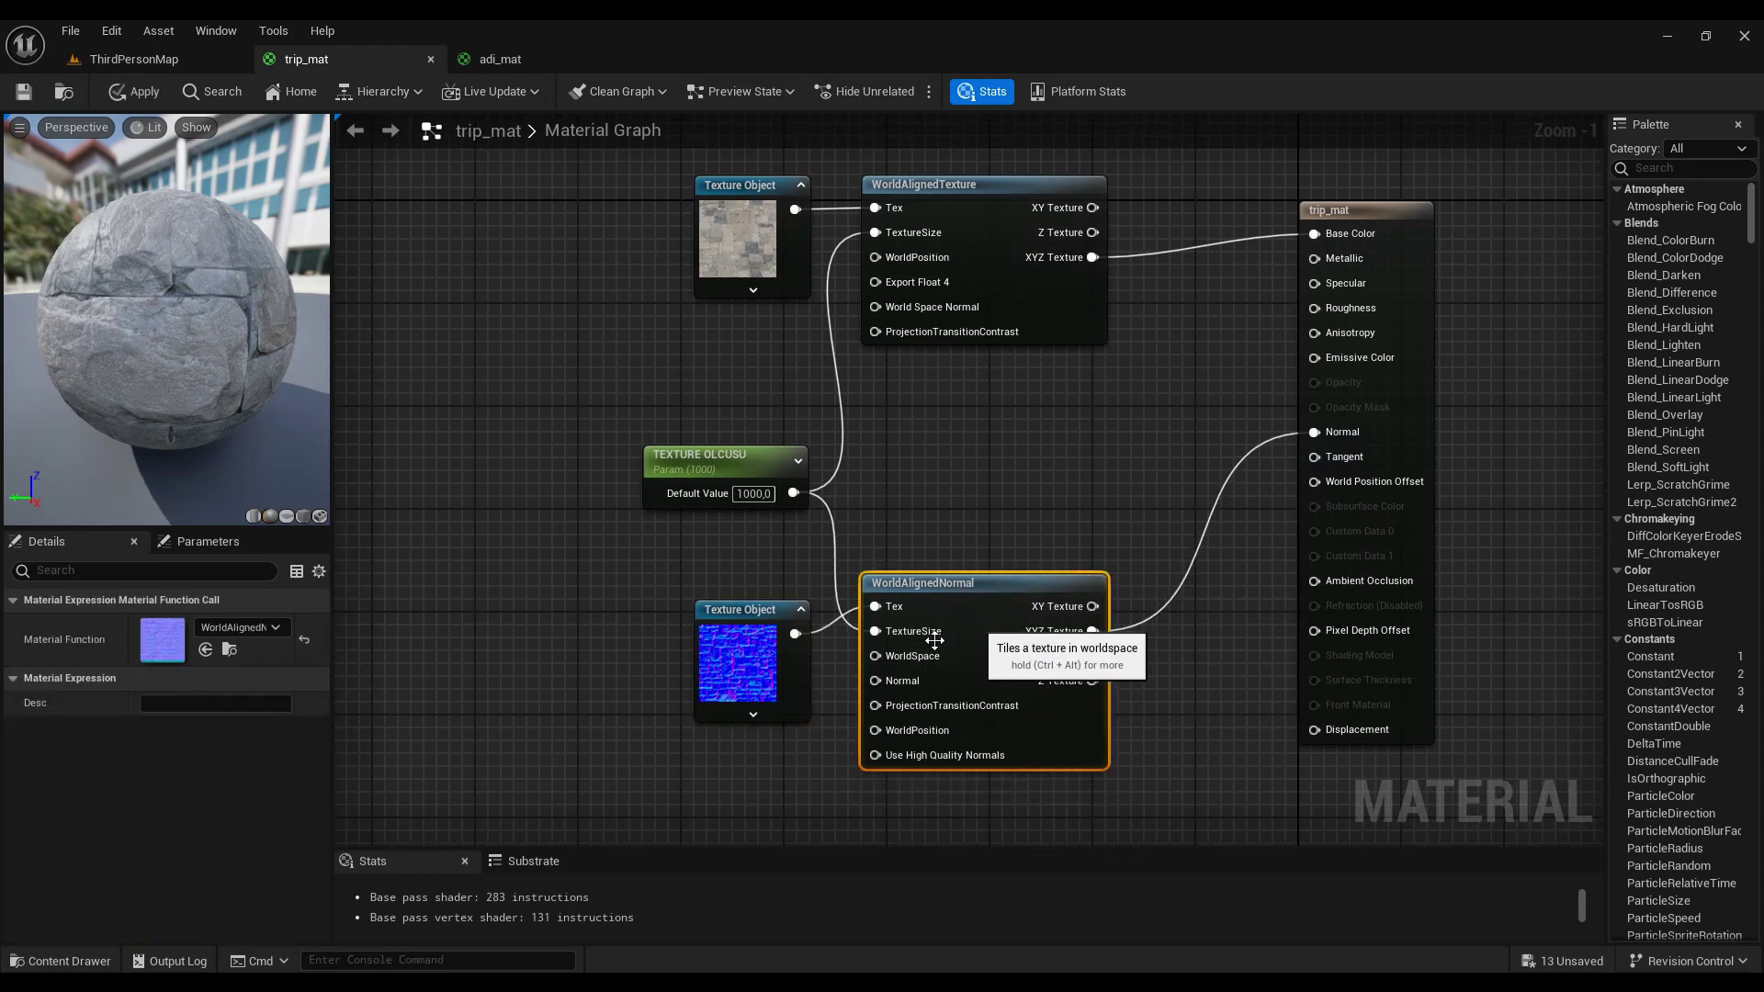
drag(747, 675, 721, 649)
click(710, 234)
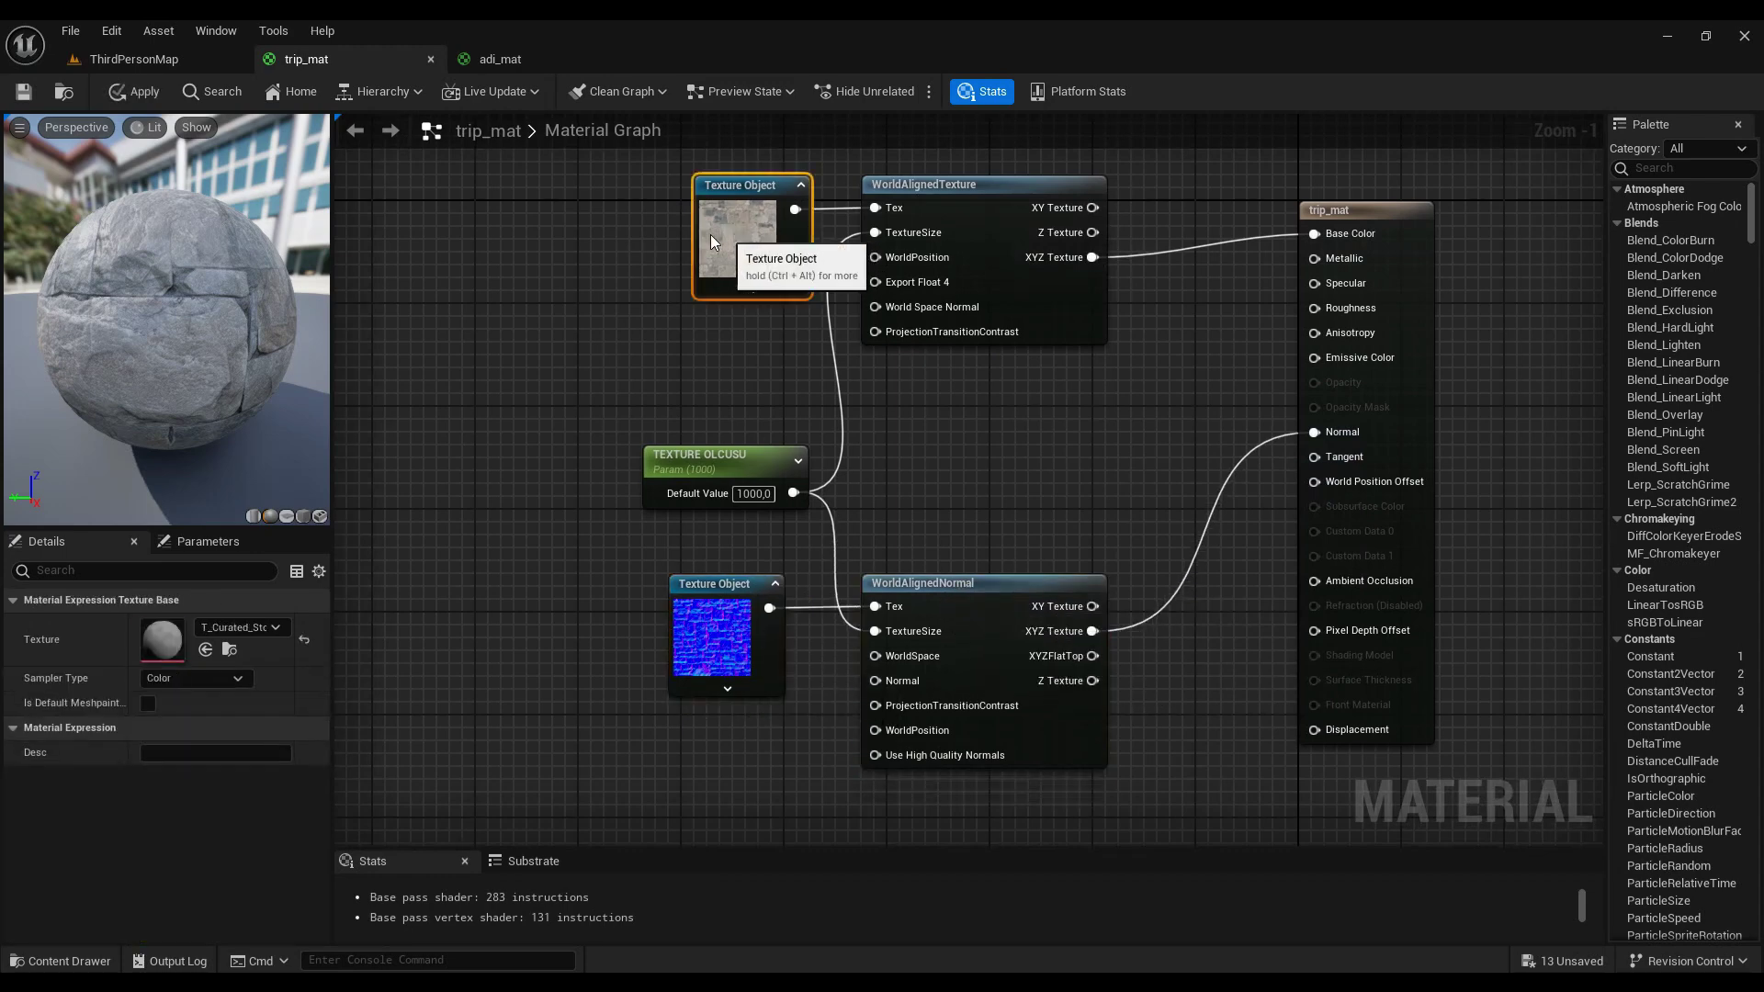
drag(712, 241, 646, 241)
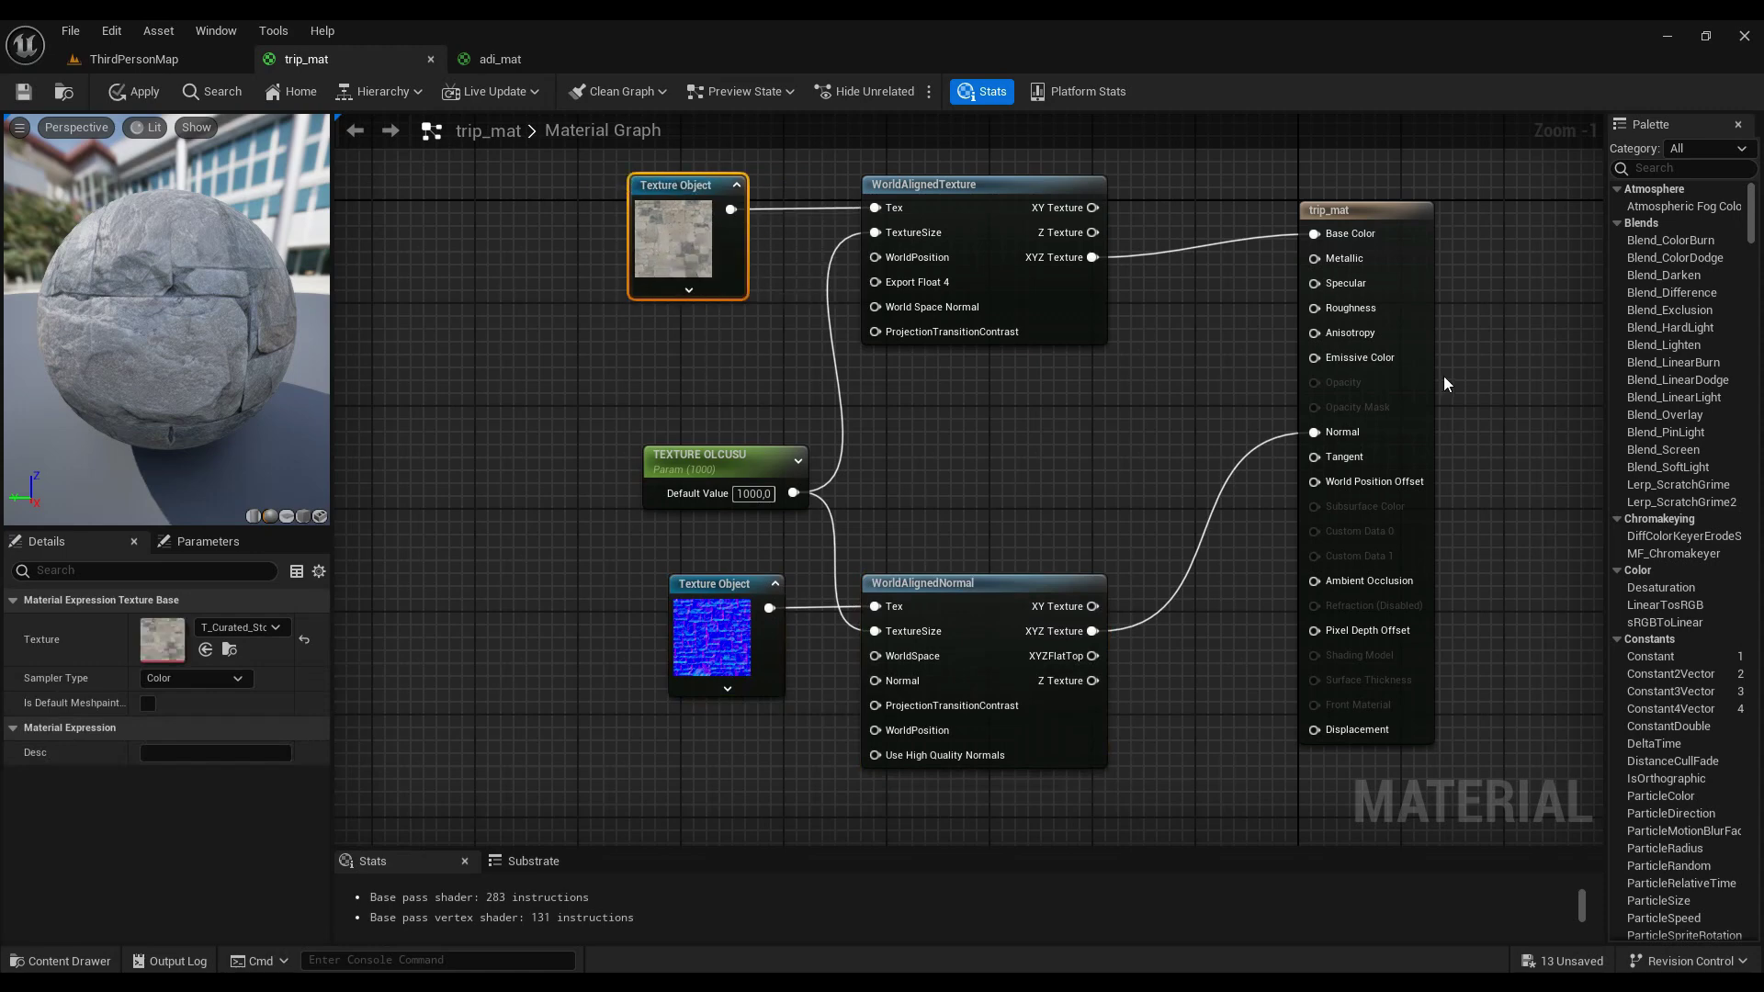
right_drag(1442, 383, 1294, 414)
click(1278, 522)
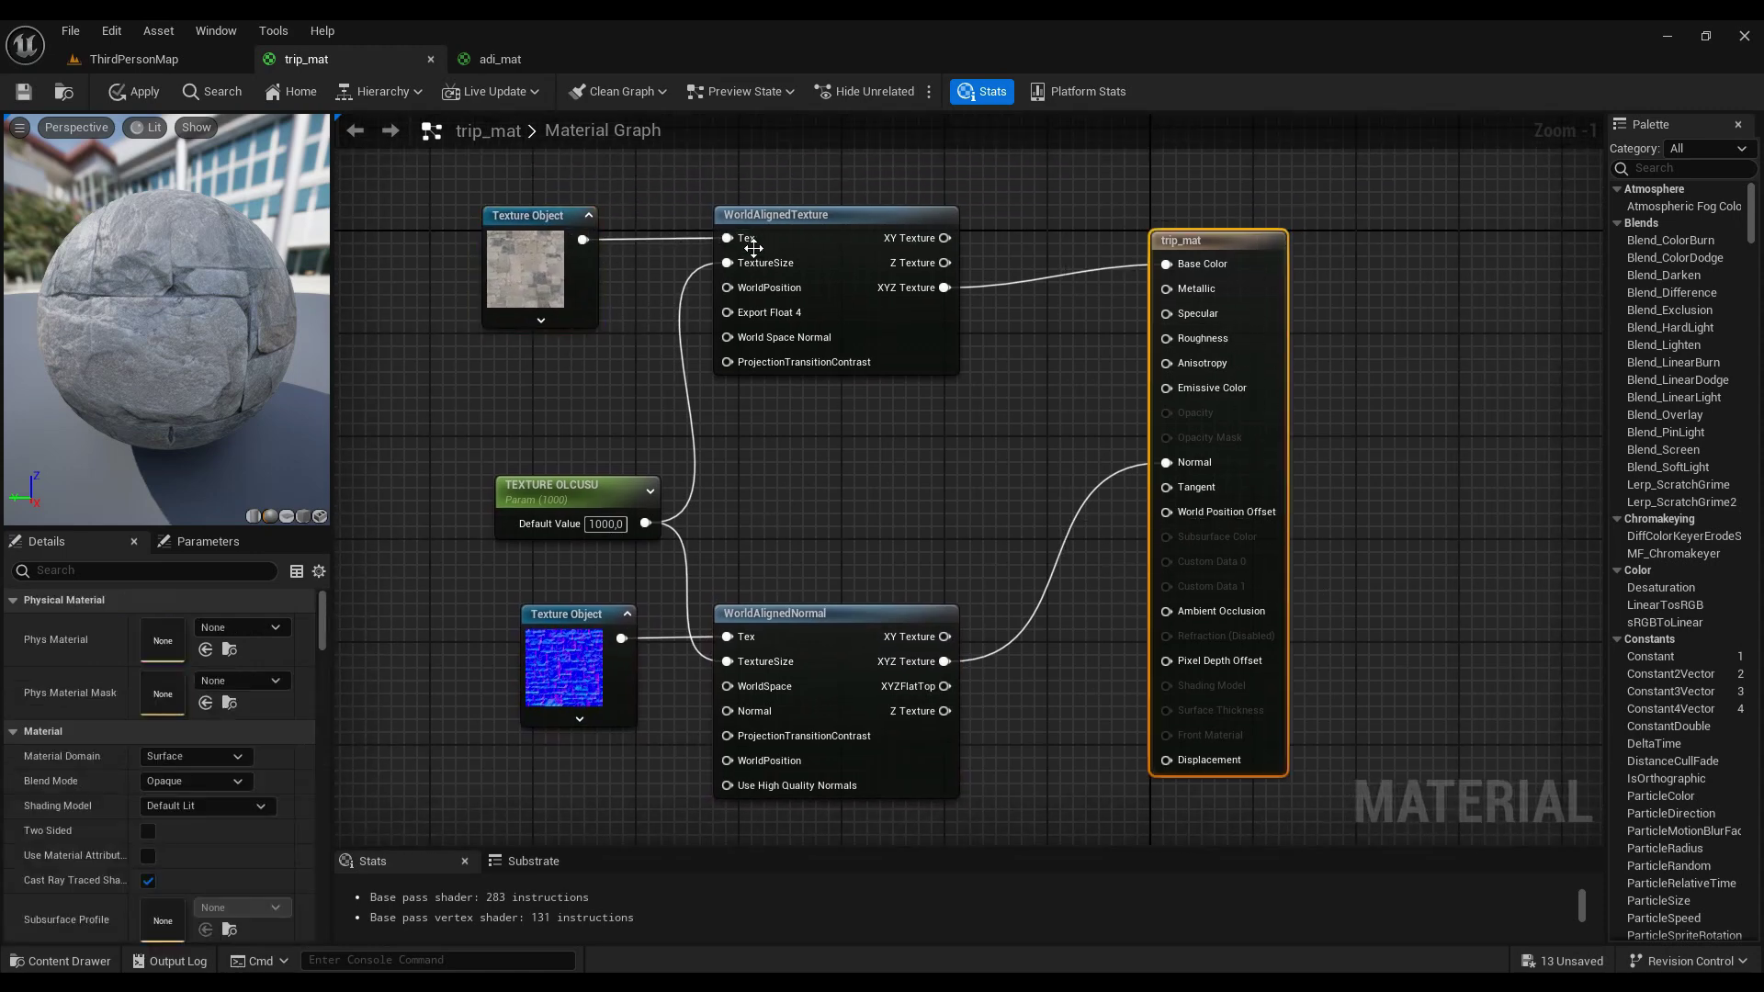
click(542, 292)
drag(727, 238, 572, 379)
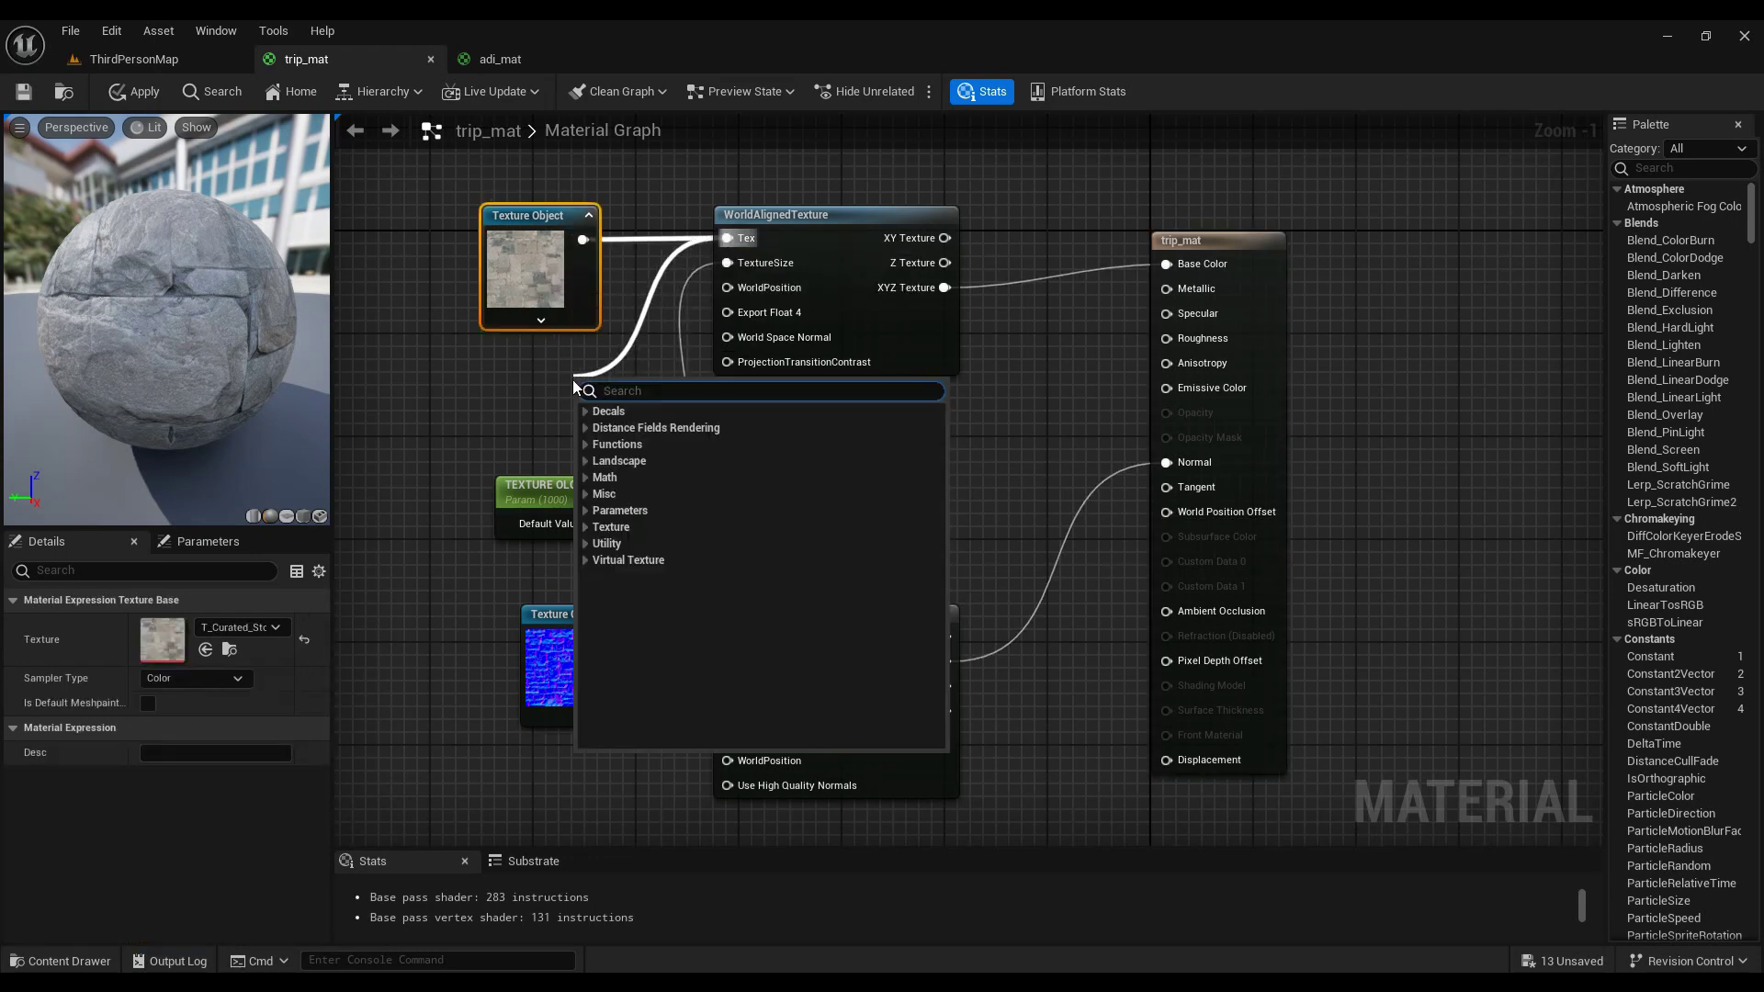
text(text)
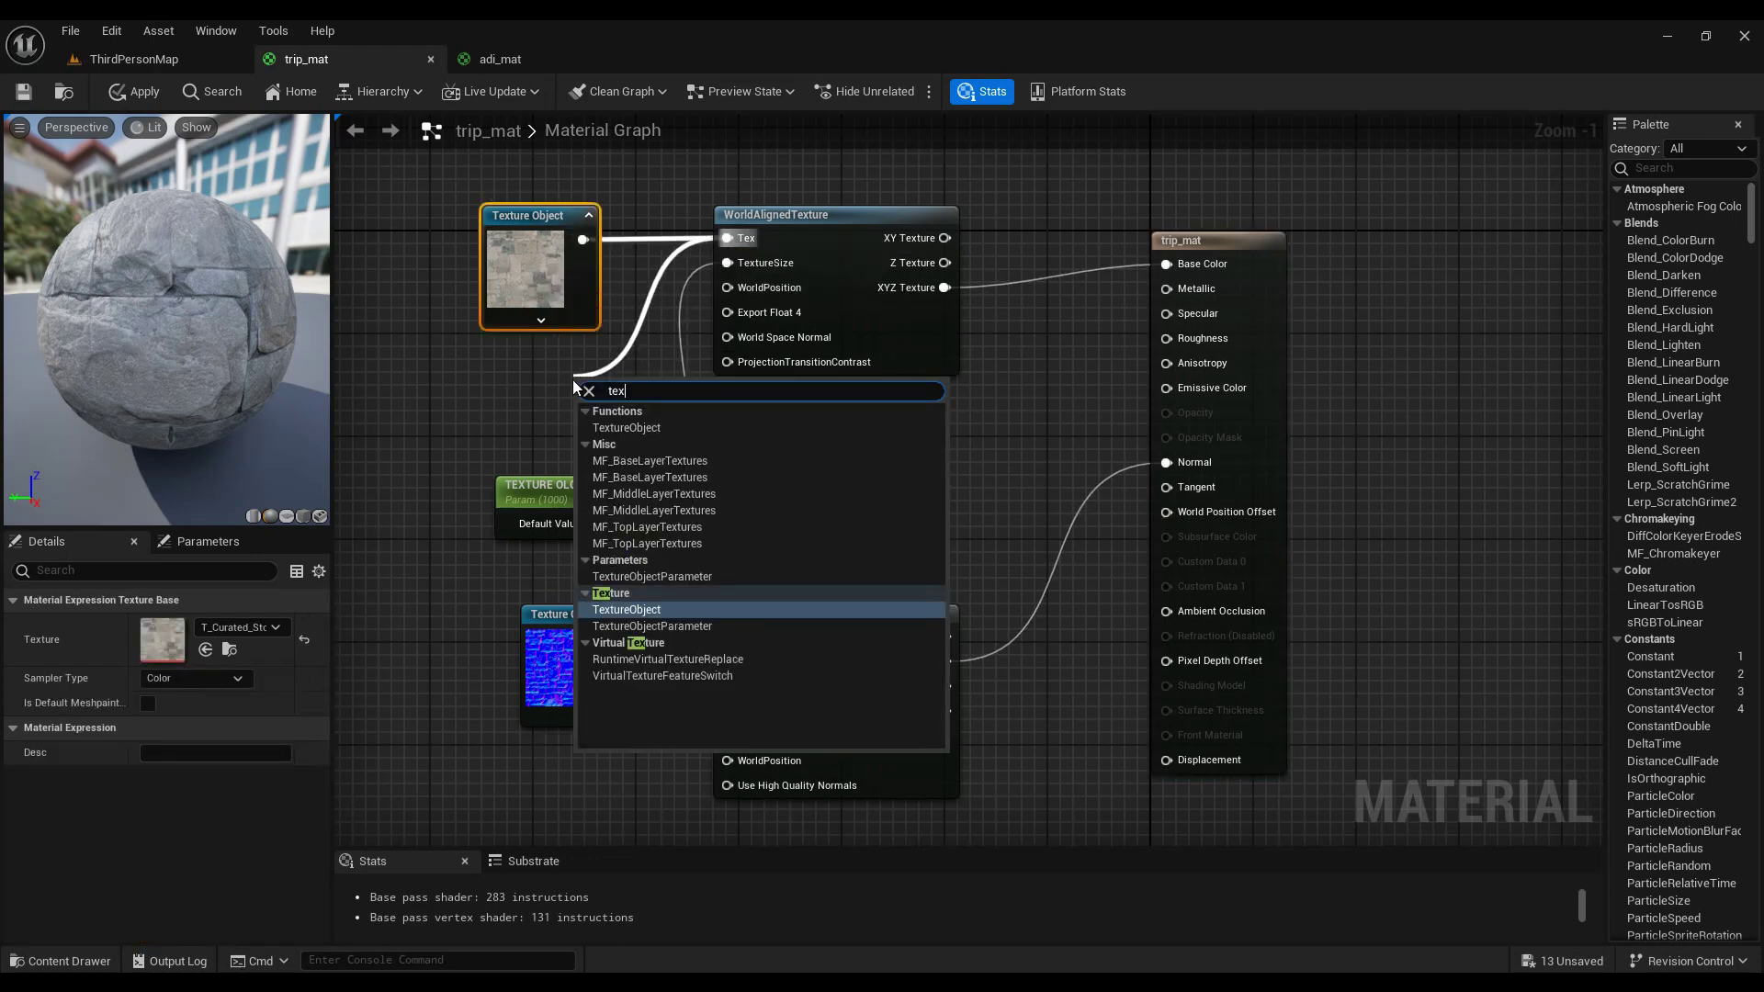
text(ure obj)
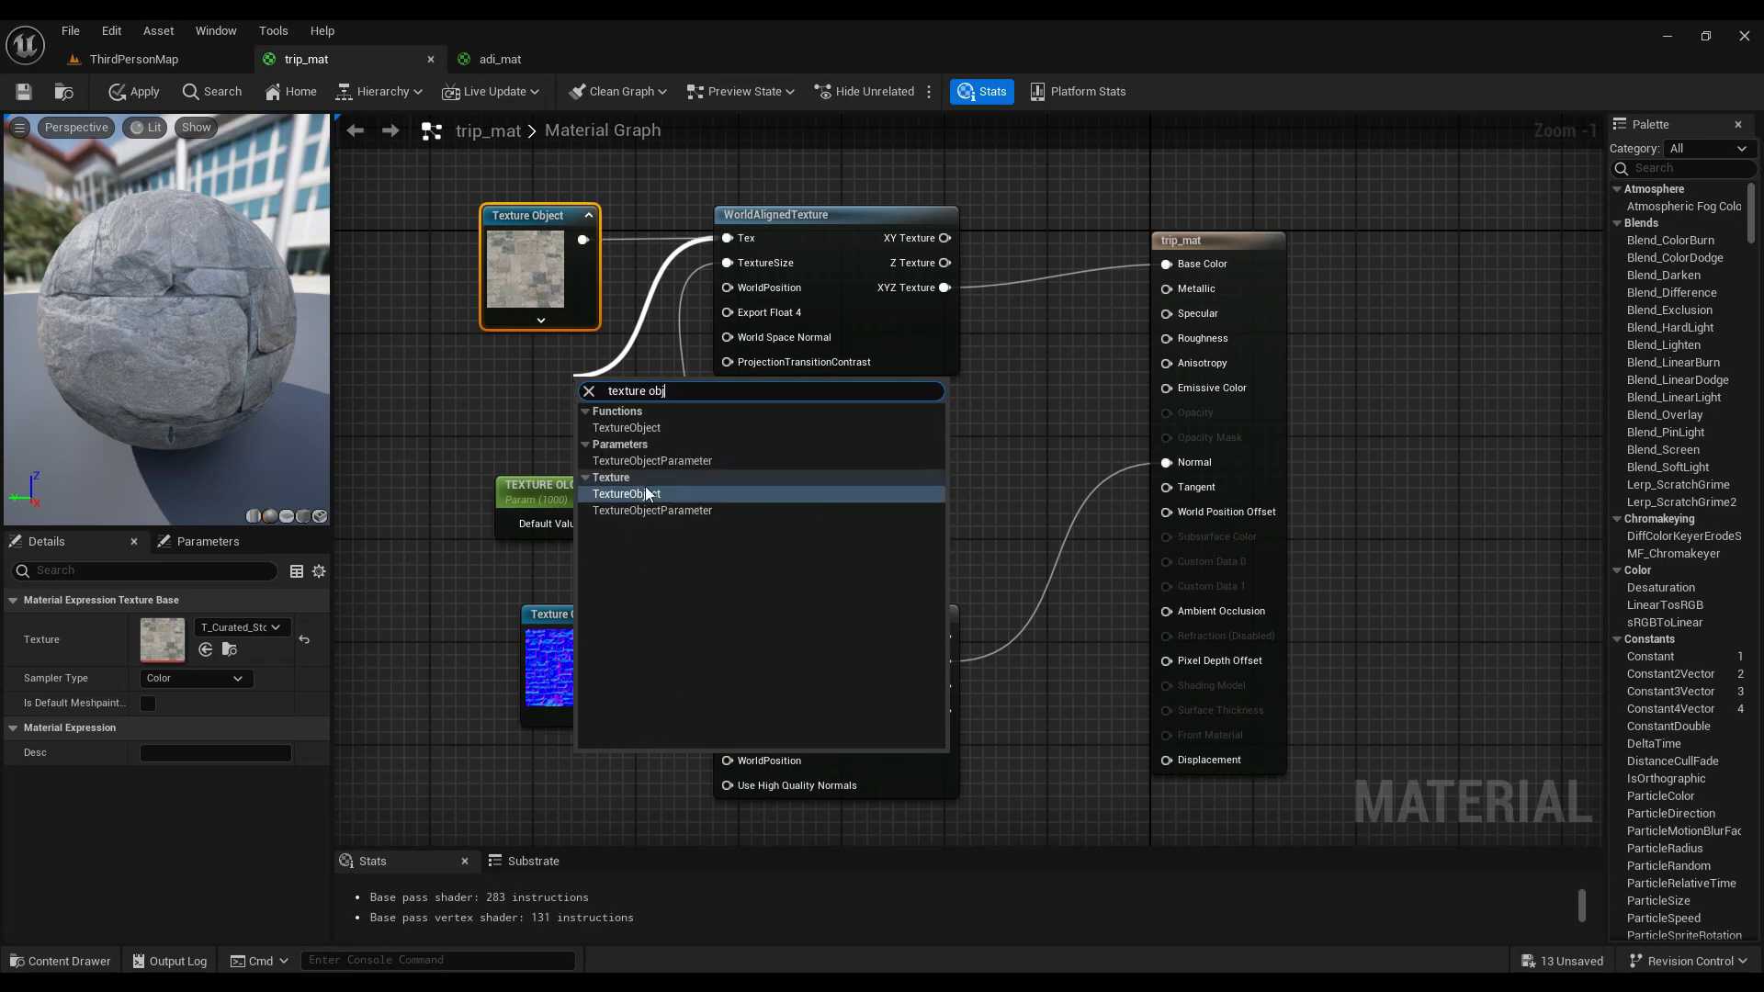
click(646, 493)
drag(642, 419, 561, 410)
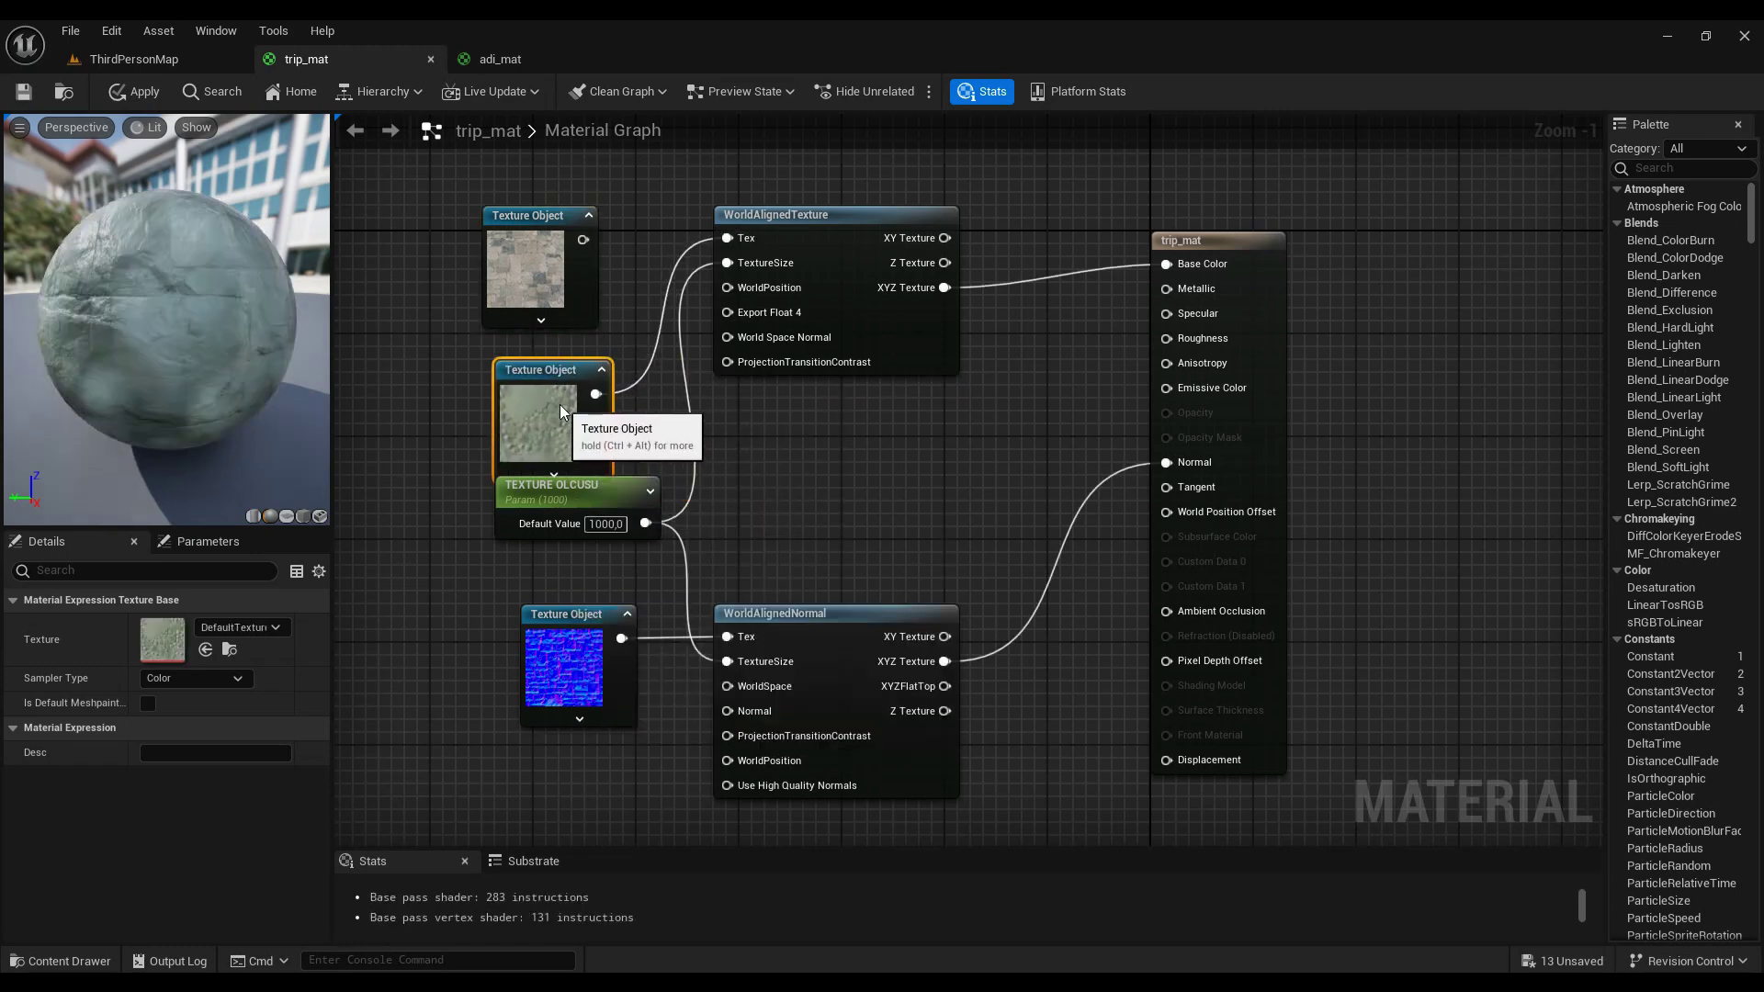
key(Delete)
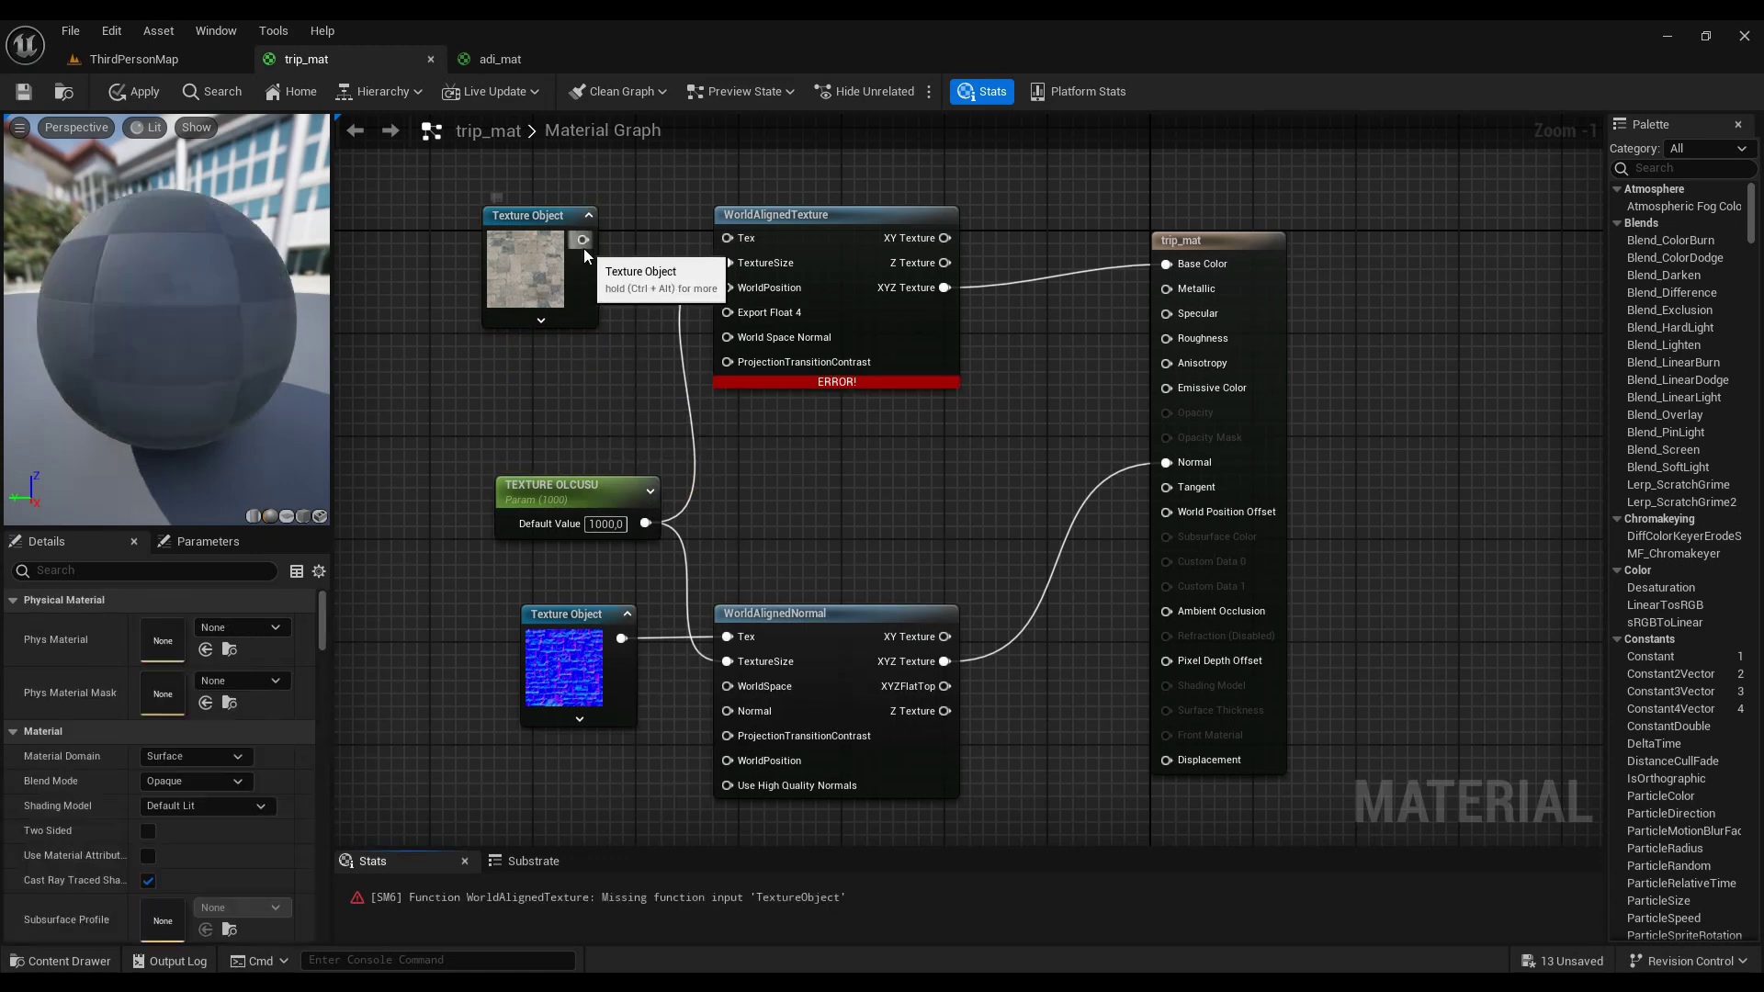
drag(583, 240, 727, 238)
click(585, 270)
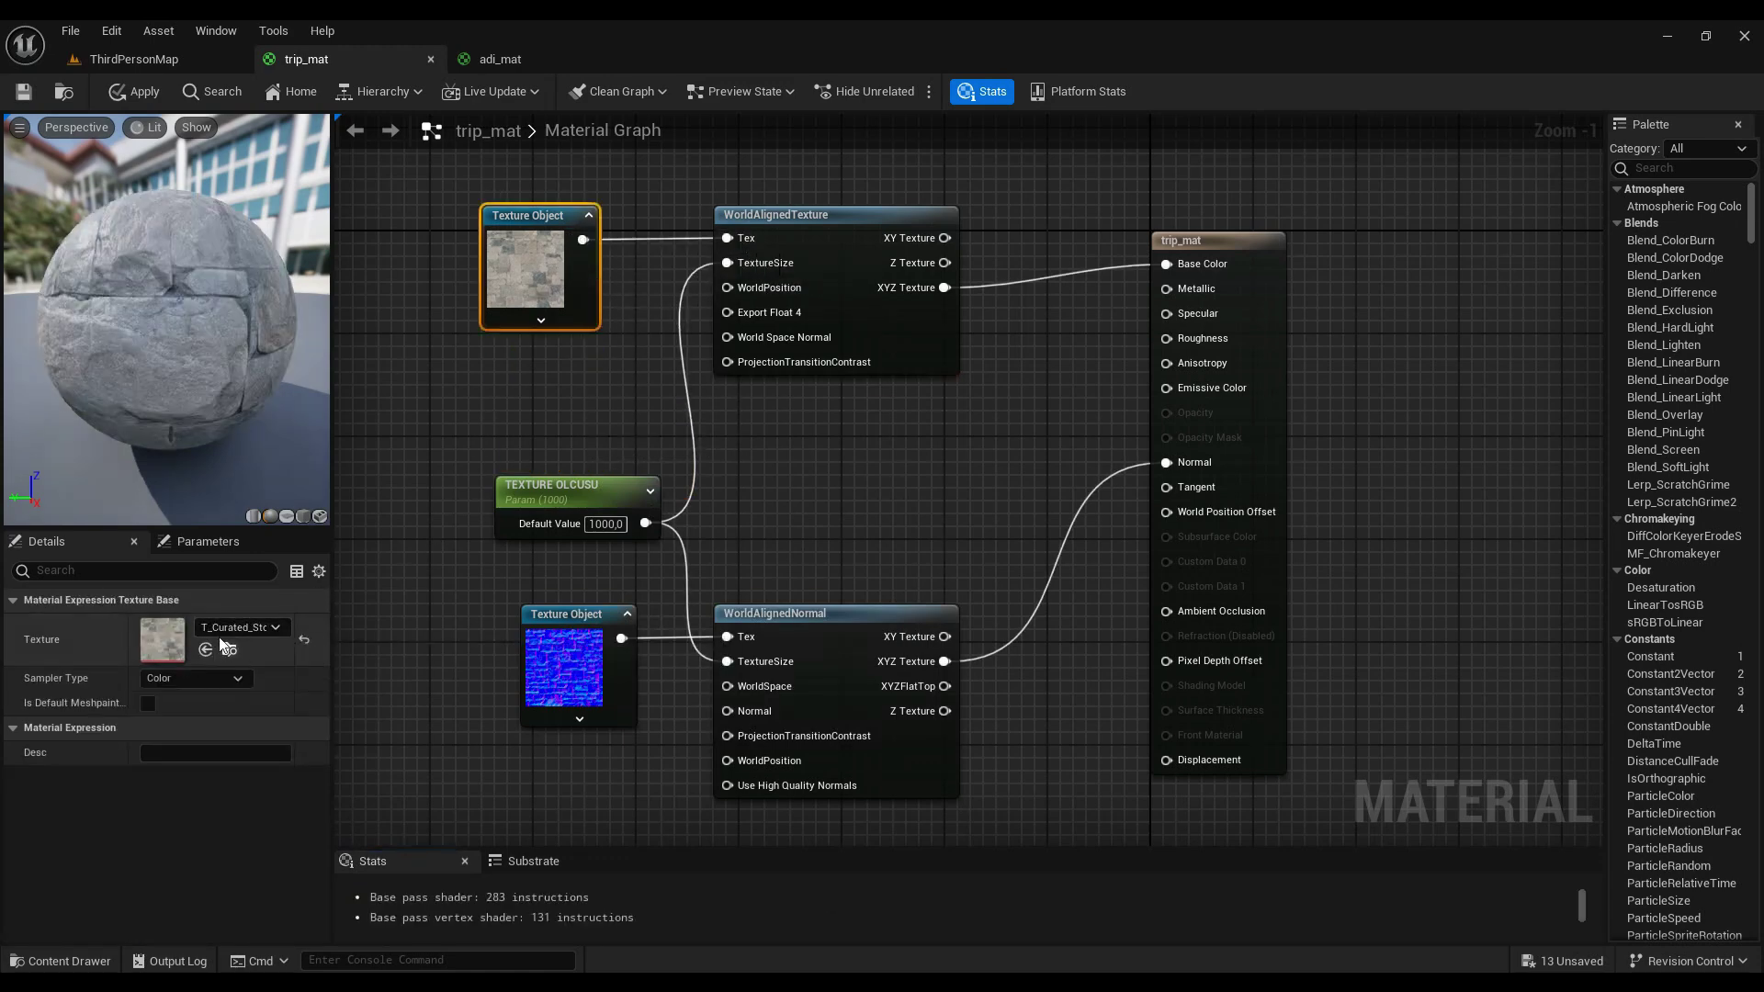
click(230, 630)
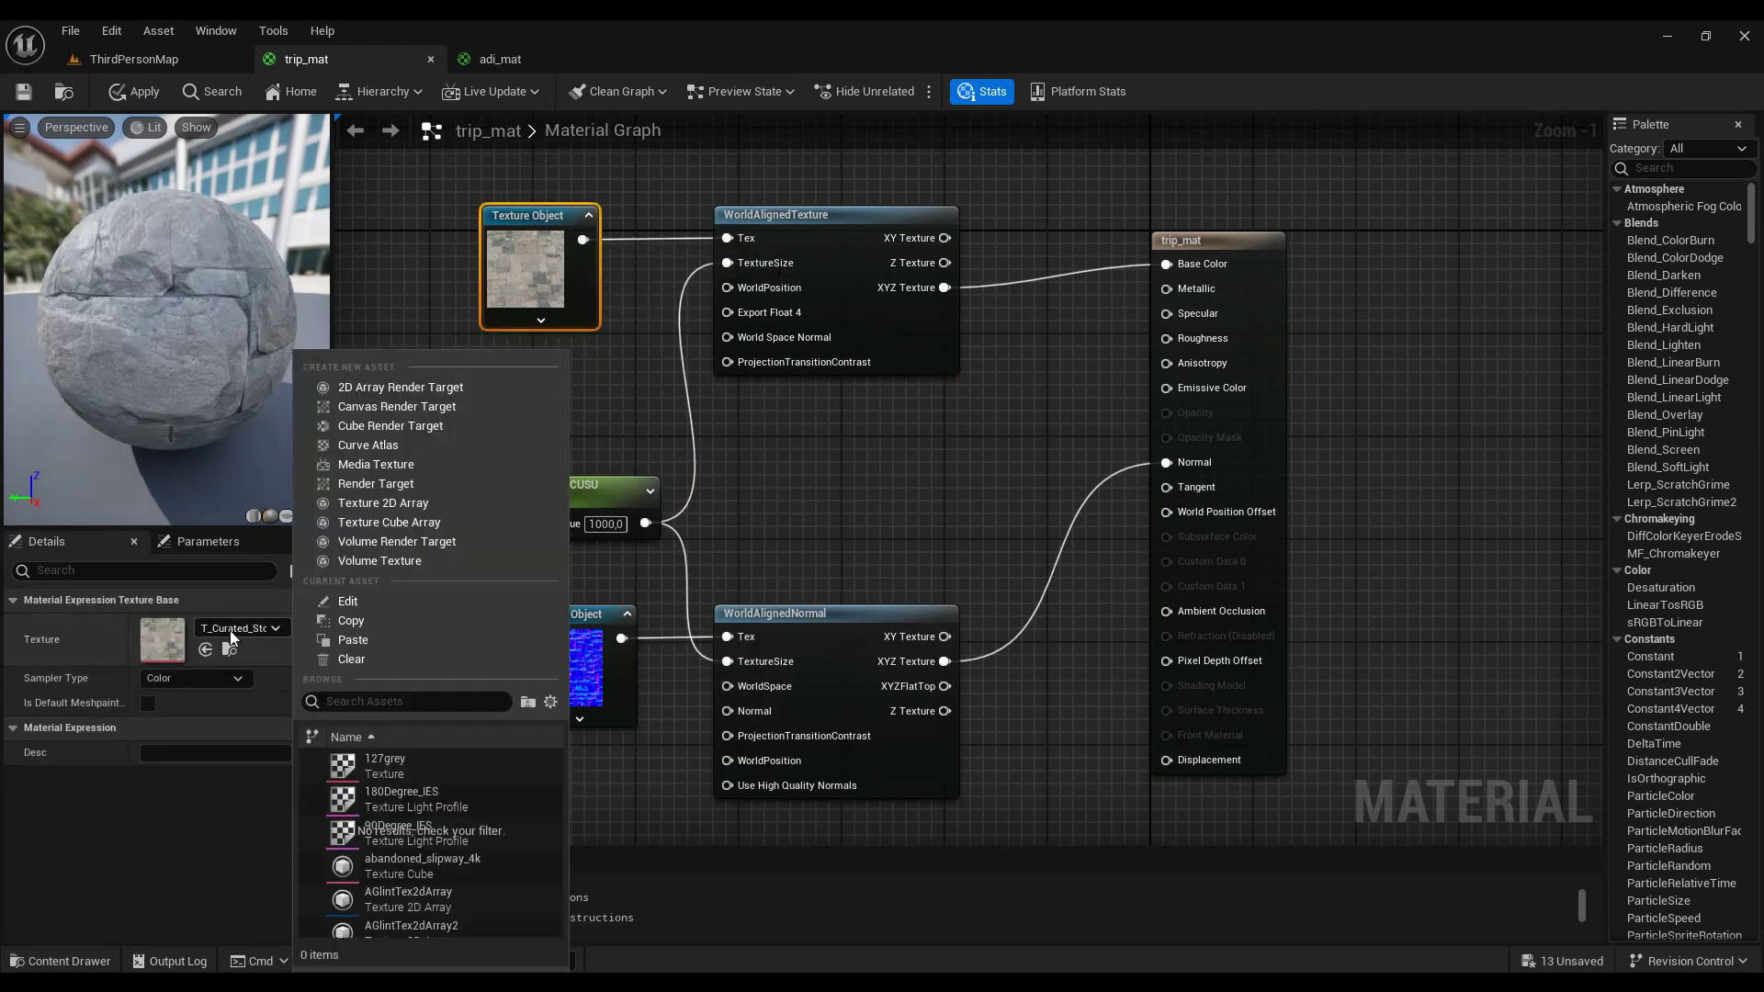
click(847, 566)
click(858, 533)
drag(533, 274, 559, 273)
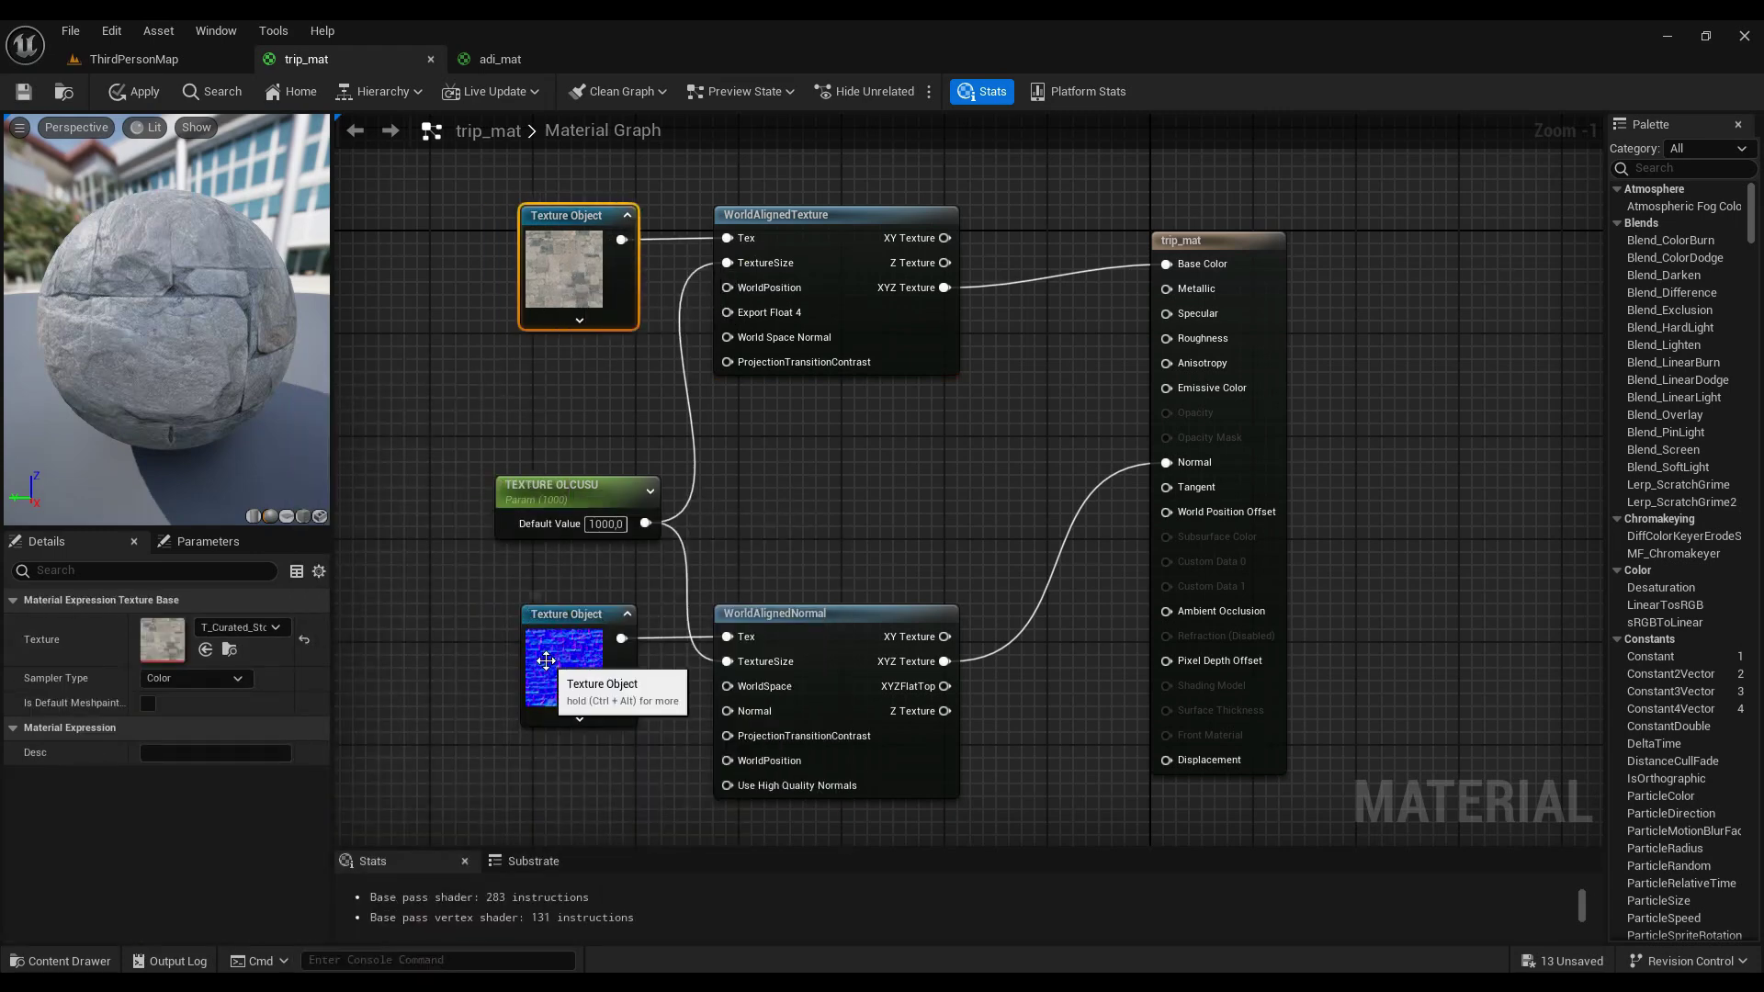
click(576, 665)
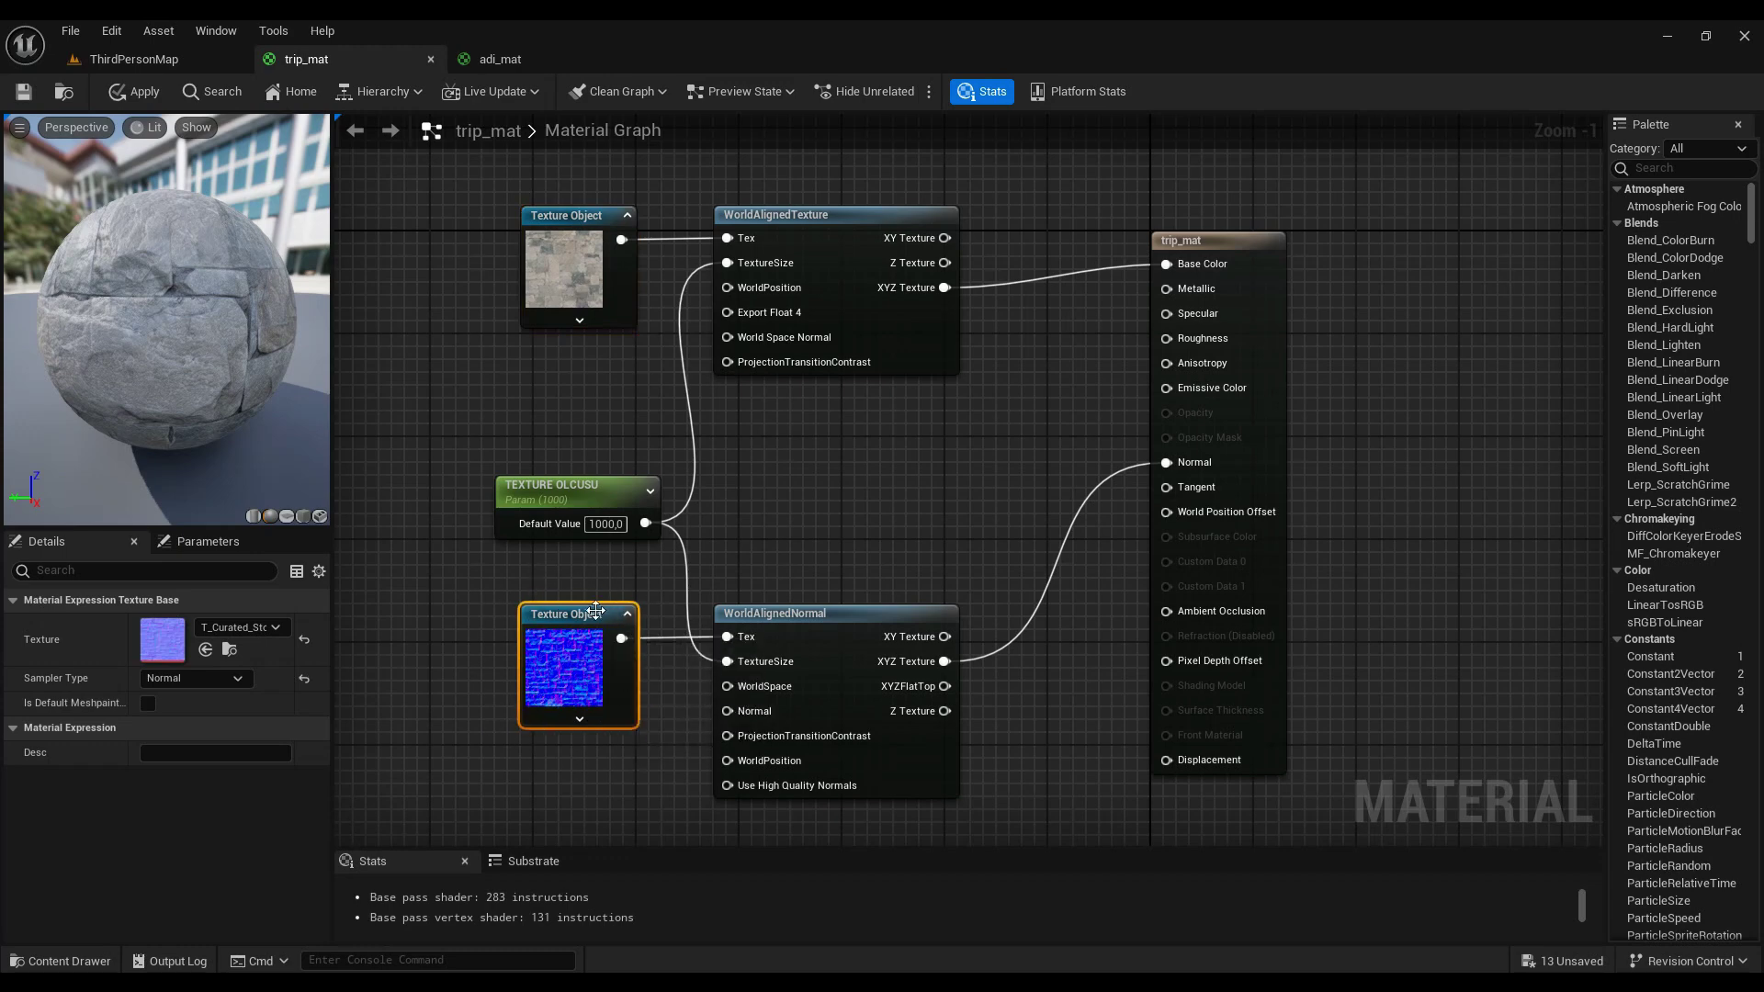
click(251, 632)
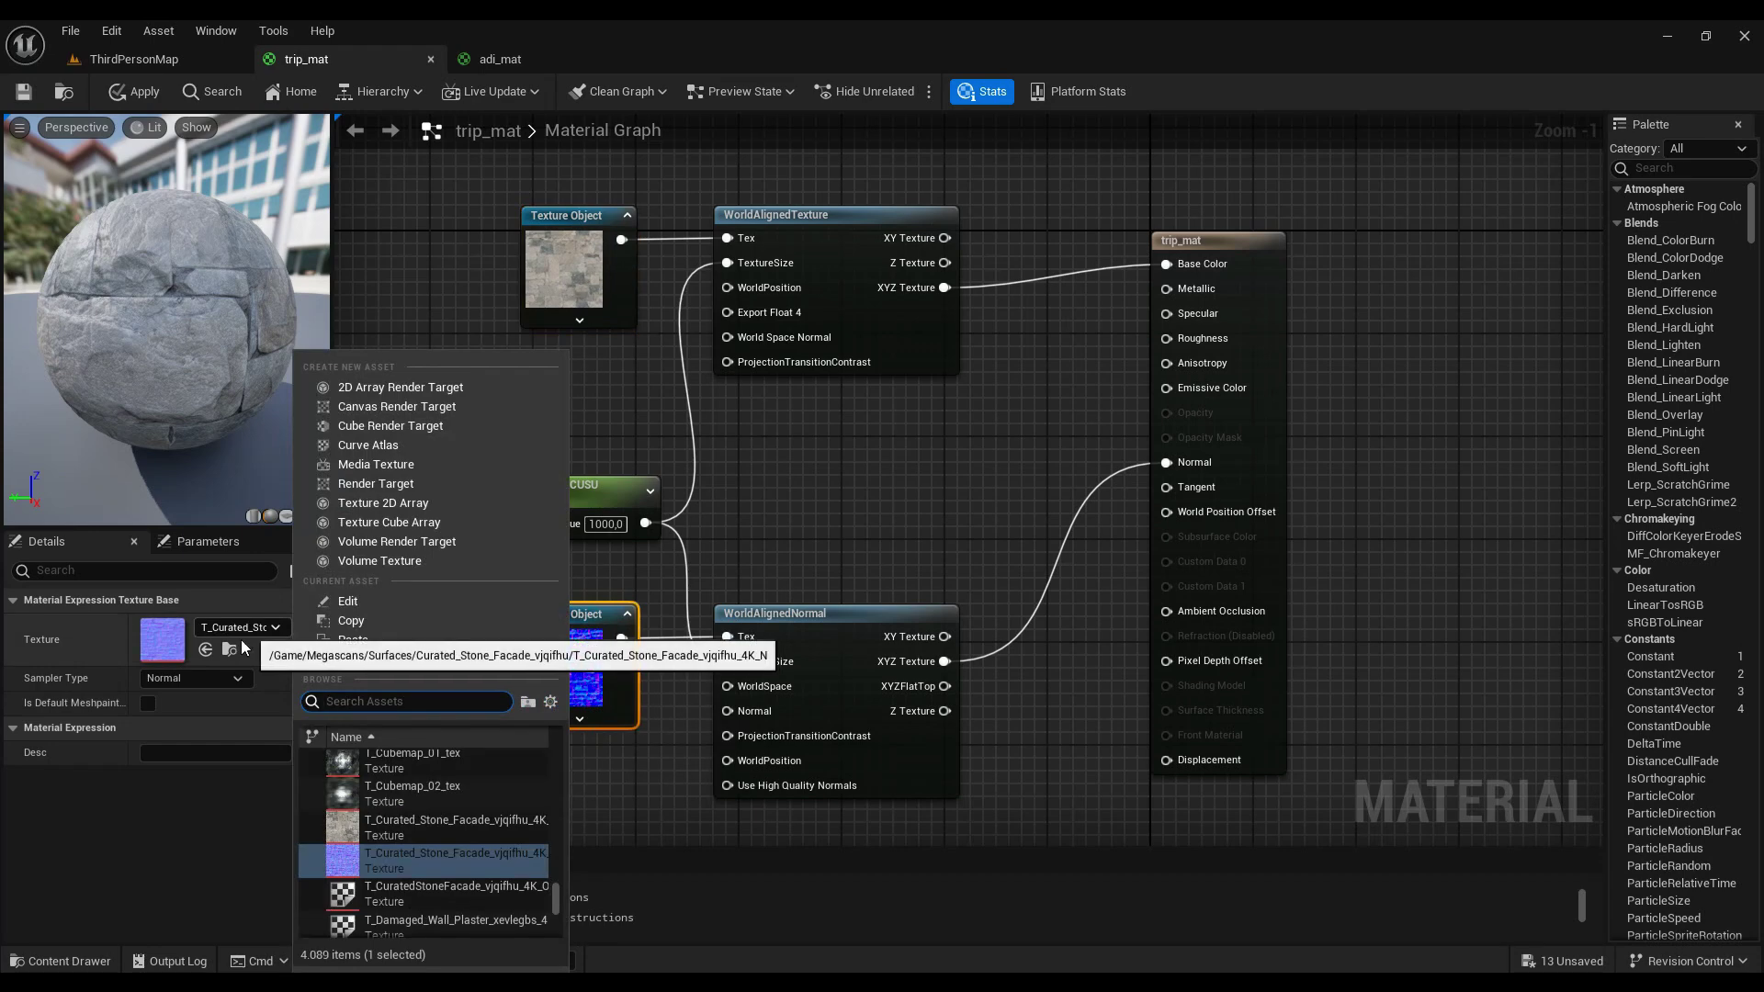
click(637, 419)
click(563, 252)
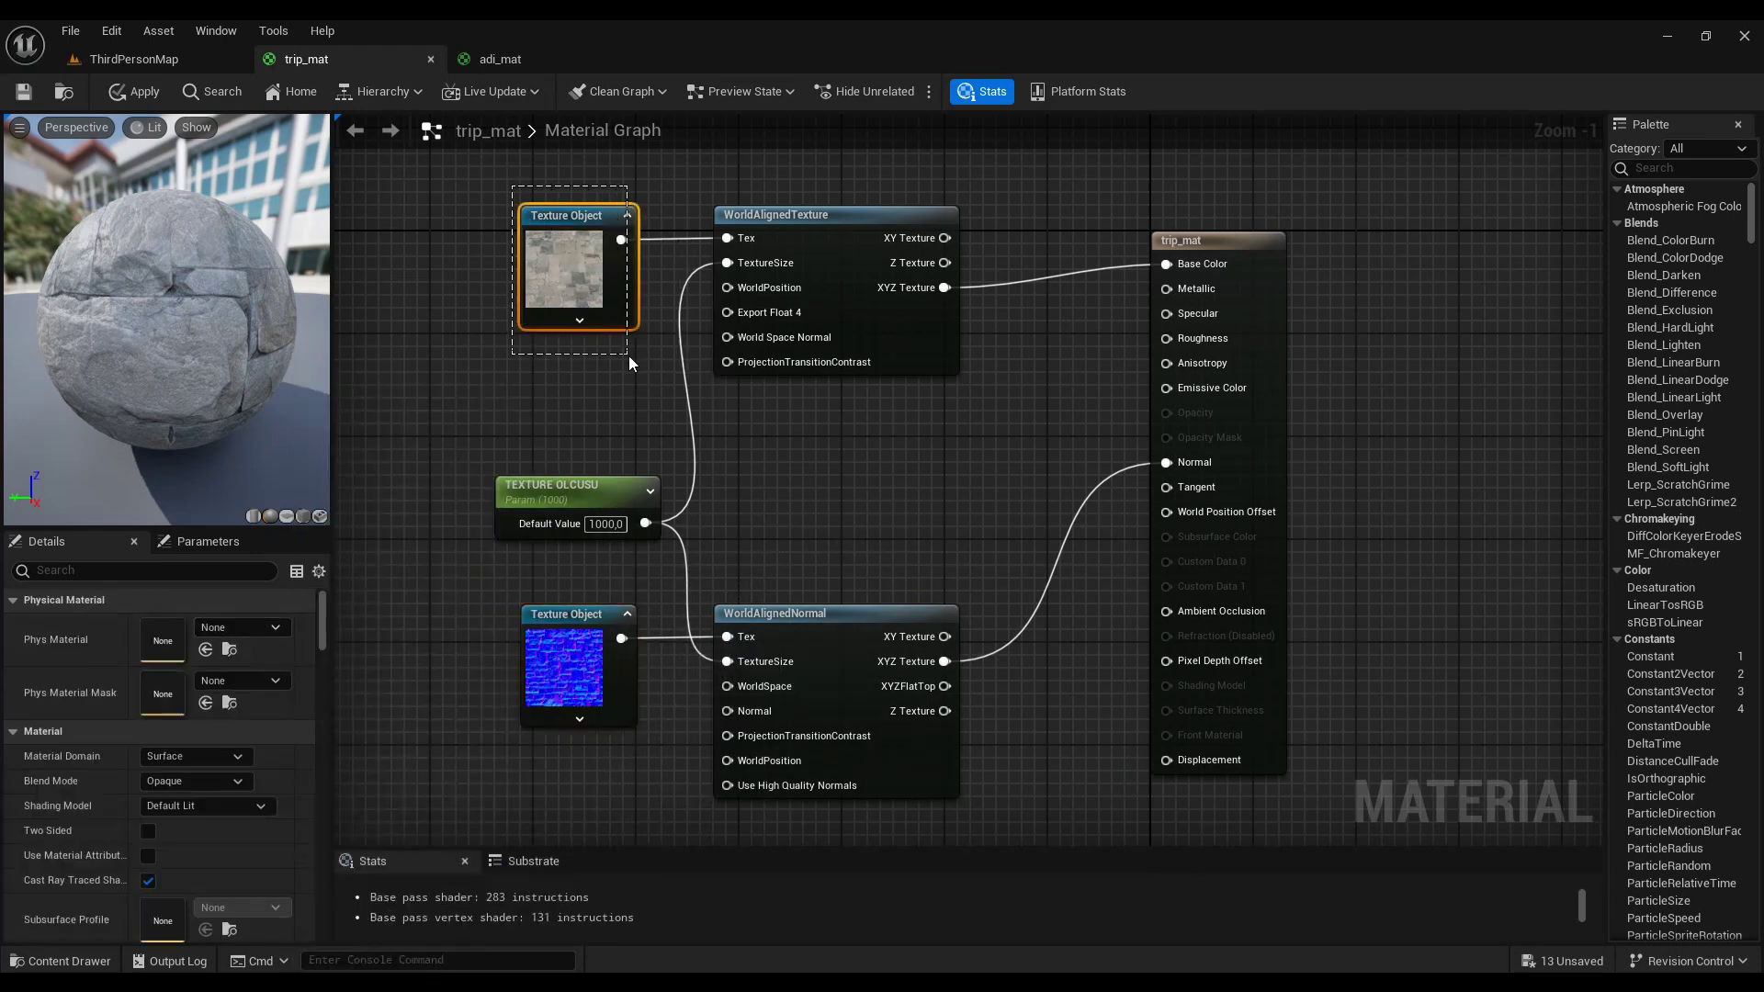
click(593, 712)
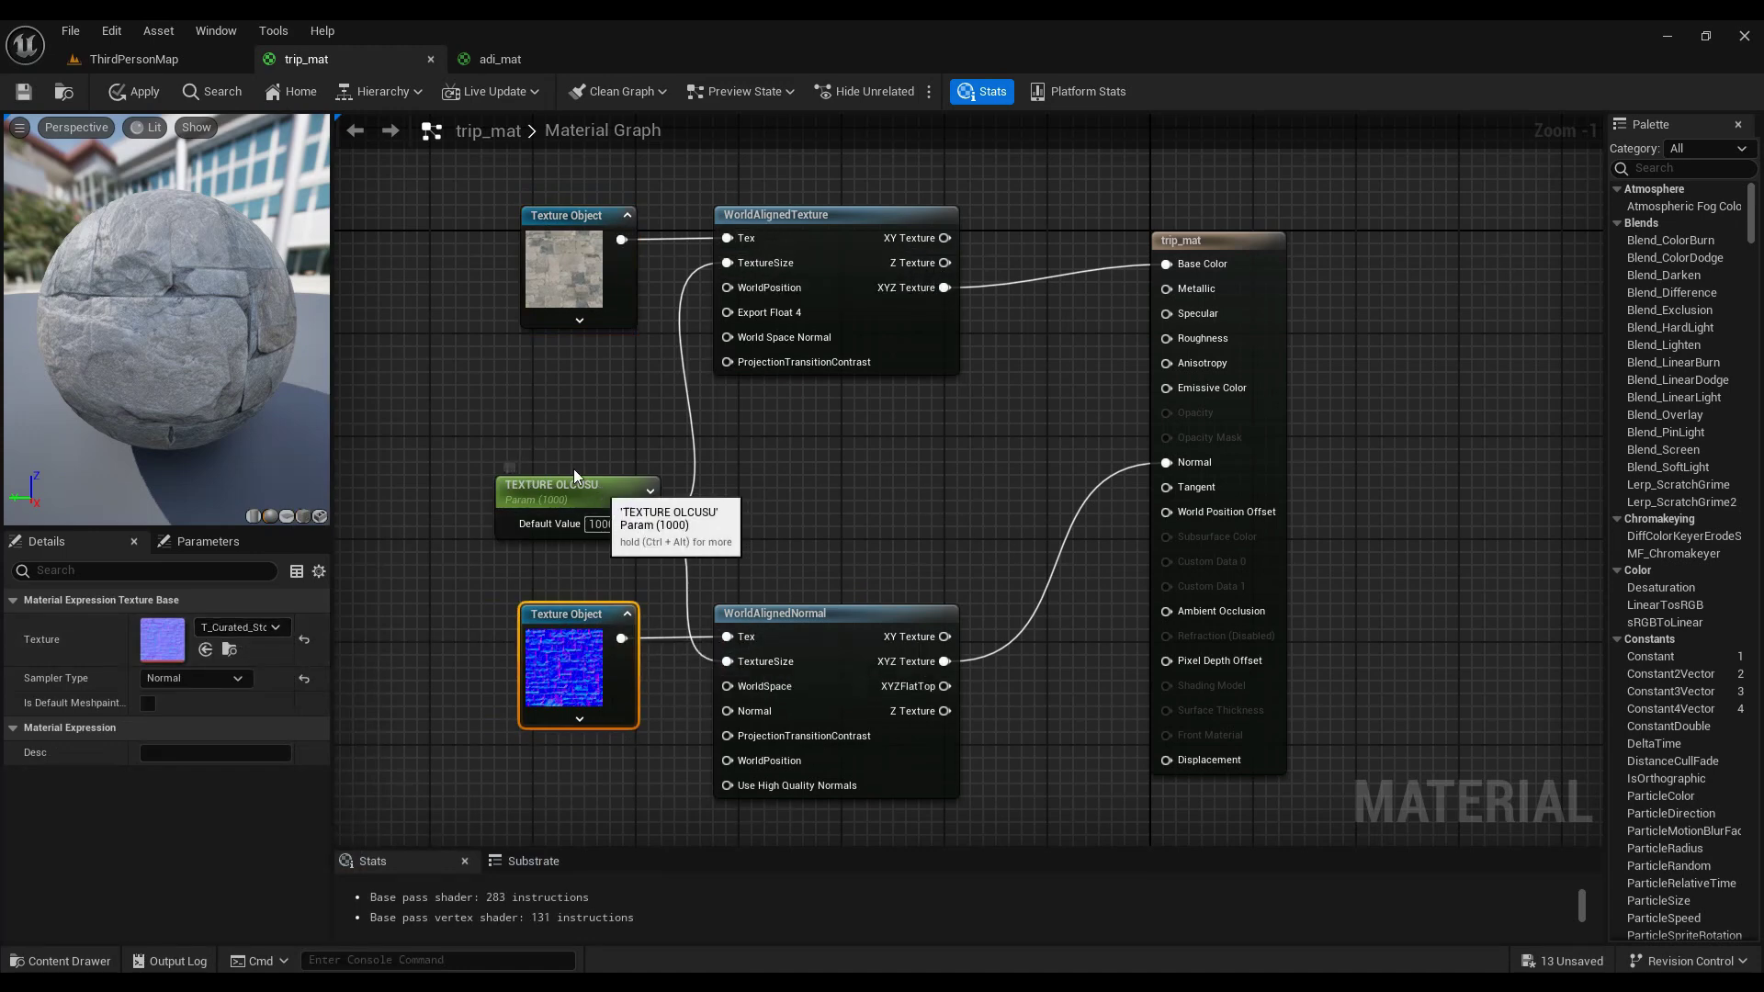
Step: Move TEXTURE OLCUSU up-left, then add and delete trial scalar parameters
drag(602, 494, 560, 429)
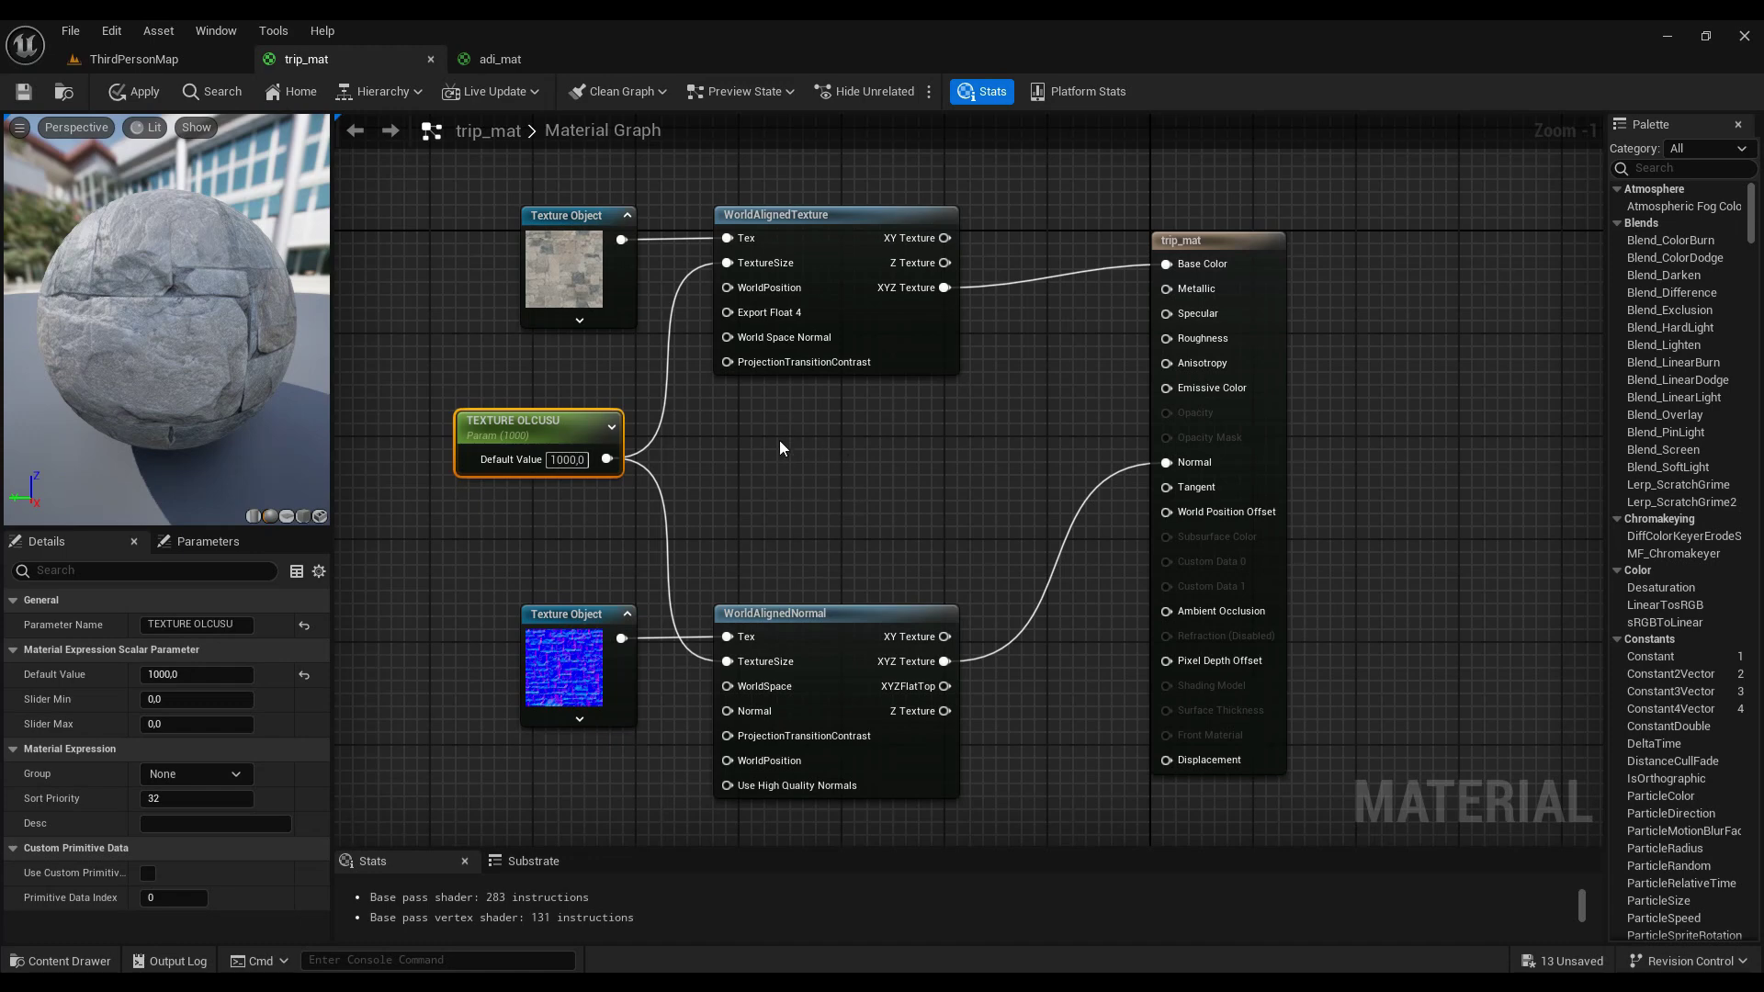
click(807, 459)
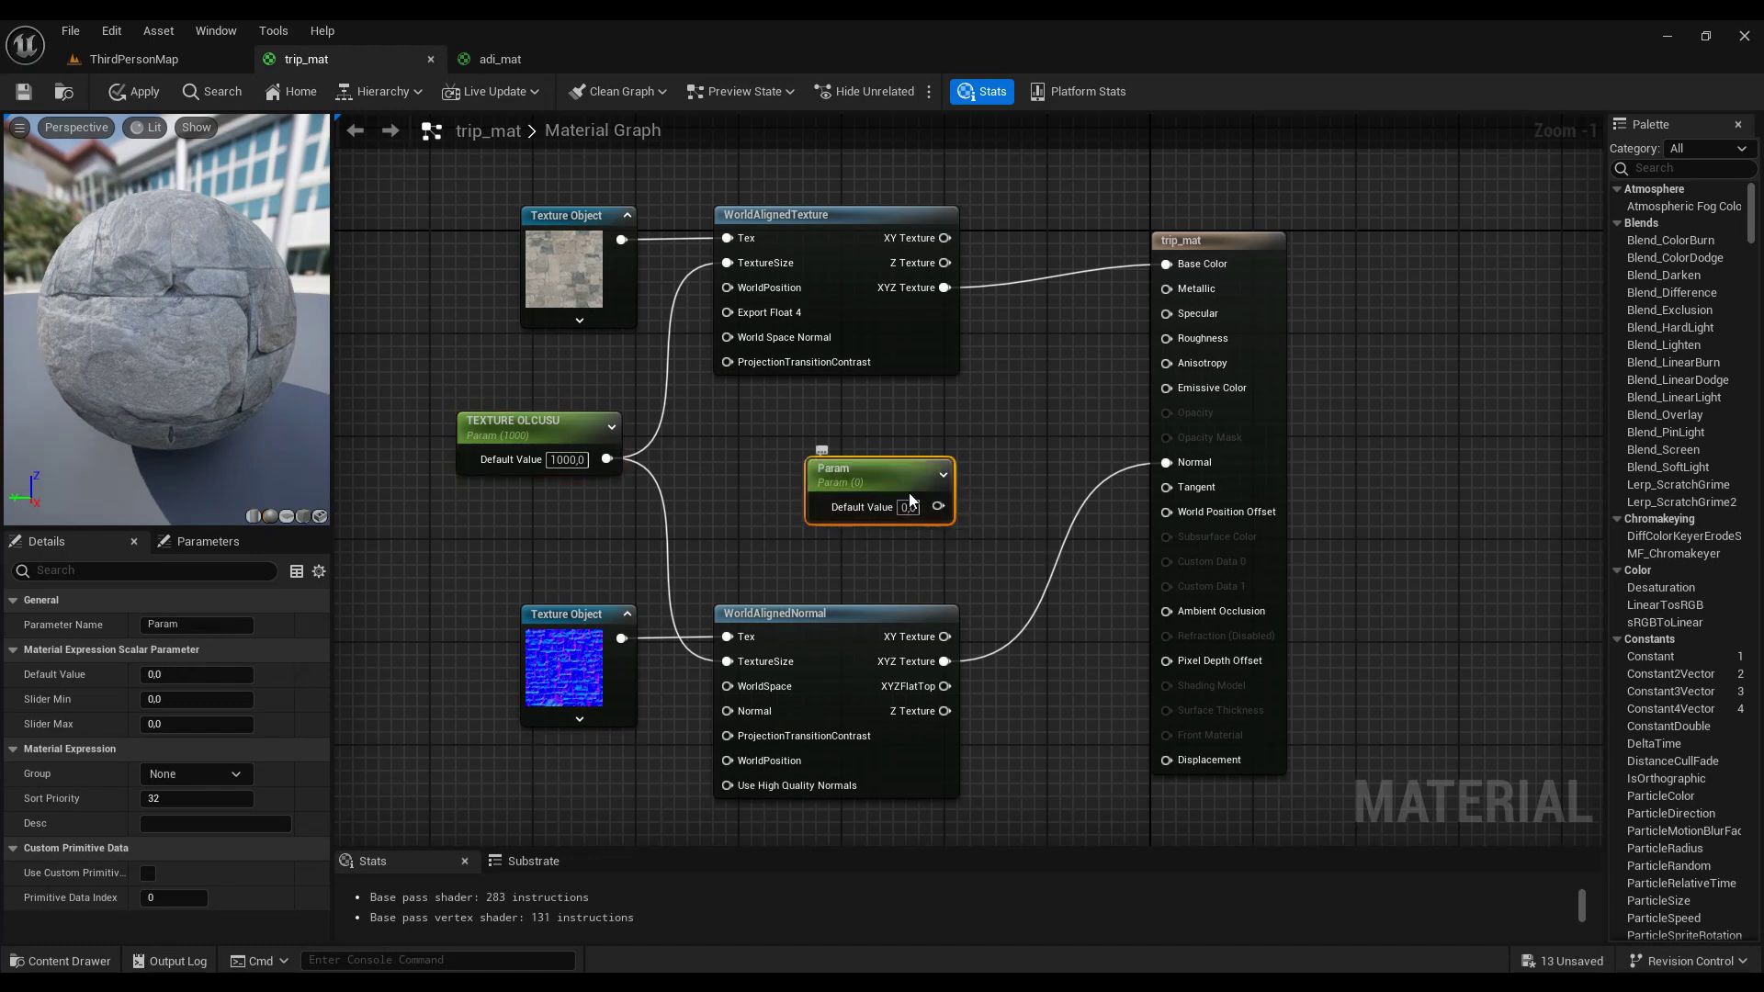
key(Delete)
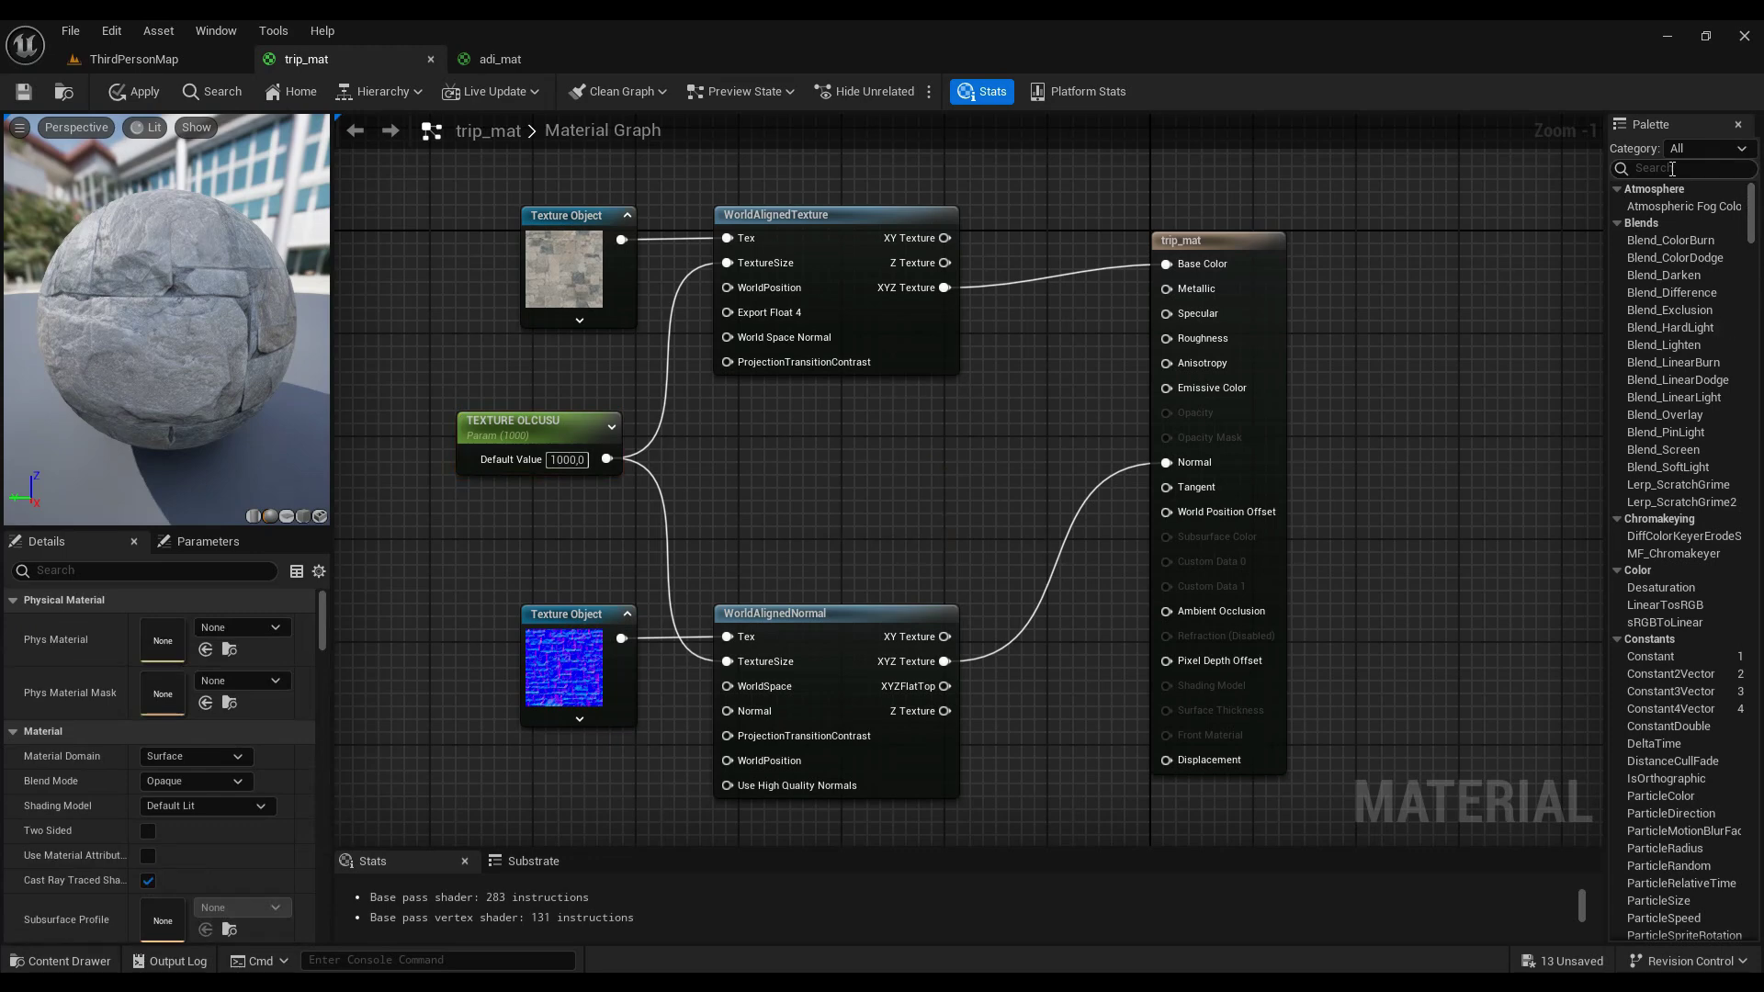
click(1672, 169)
text(scala)
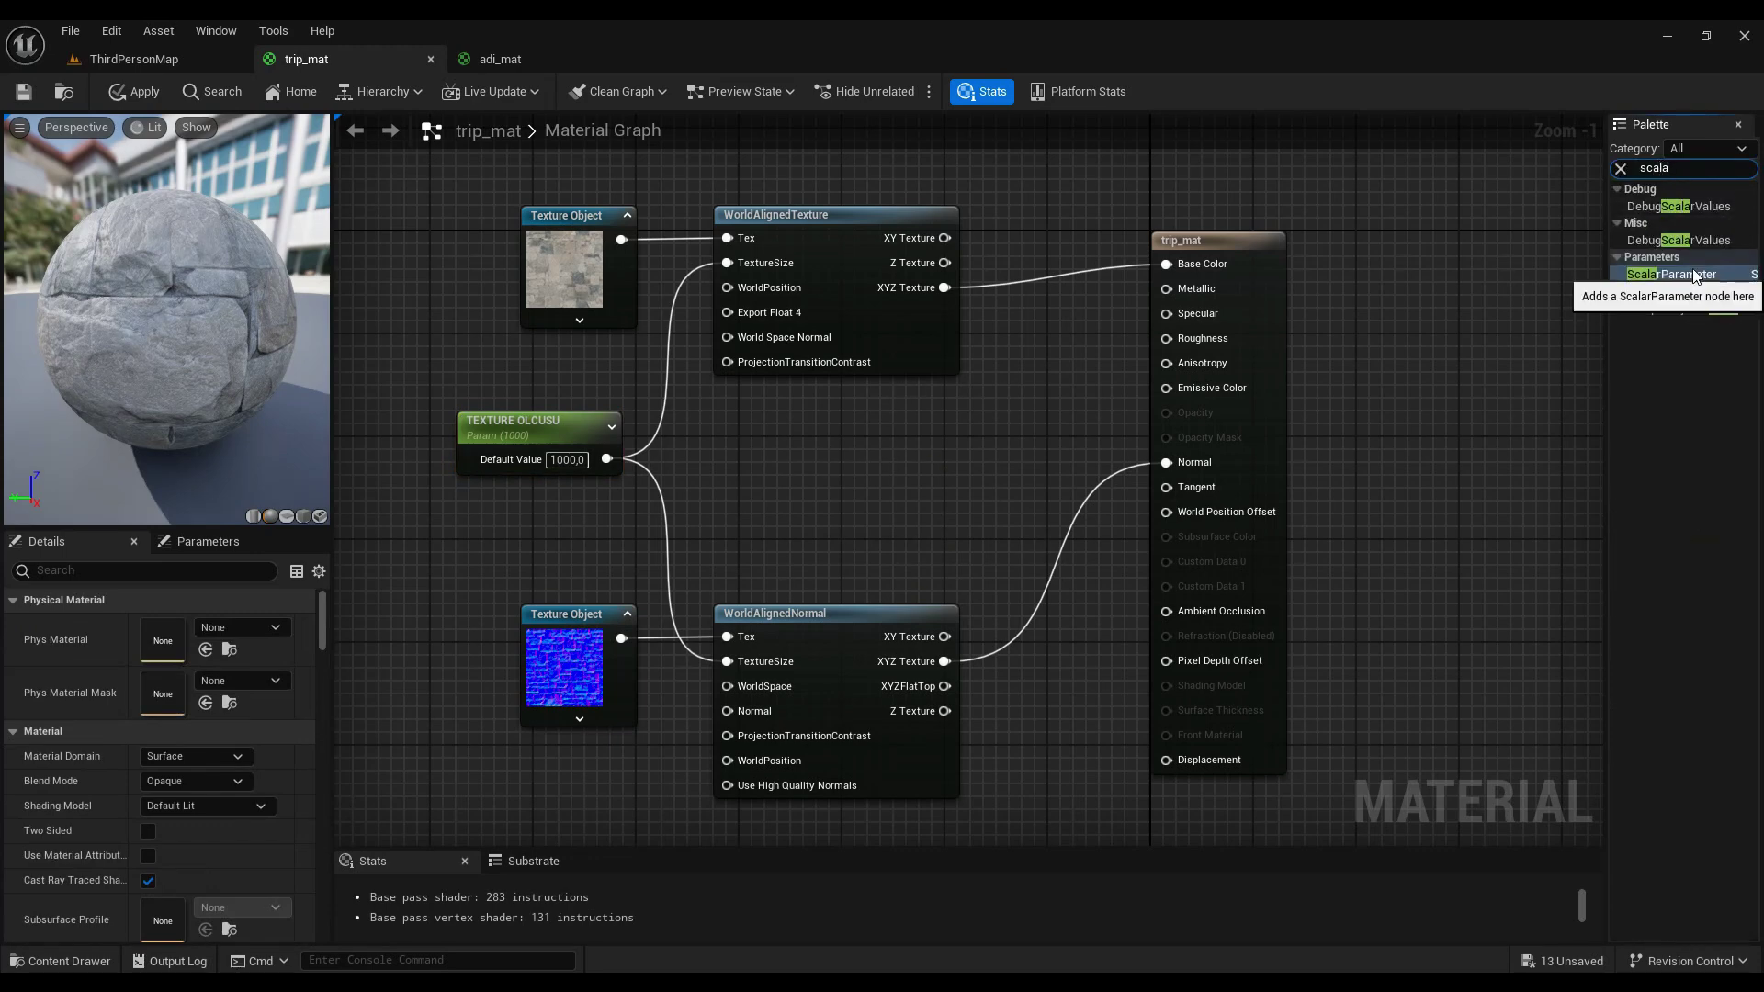
click(1672, 274)
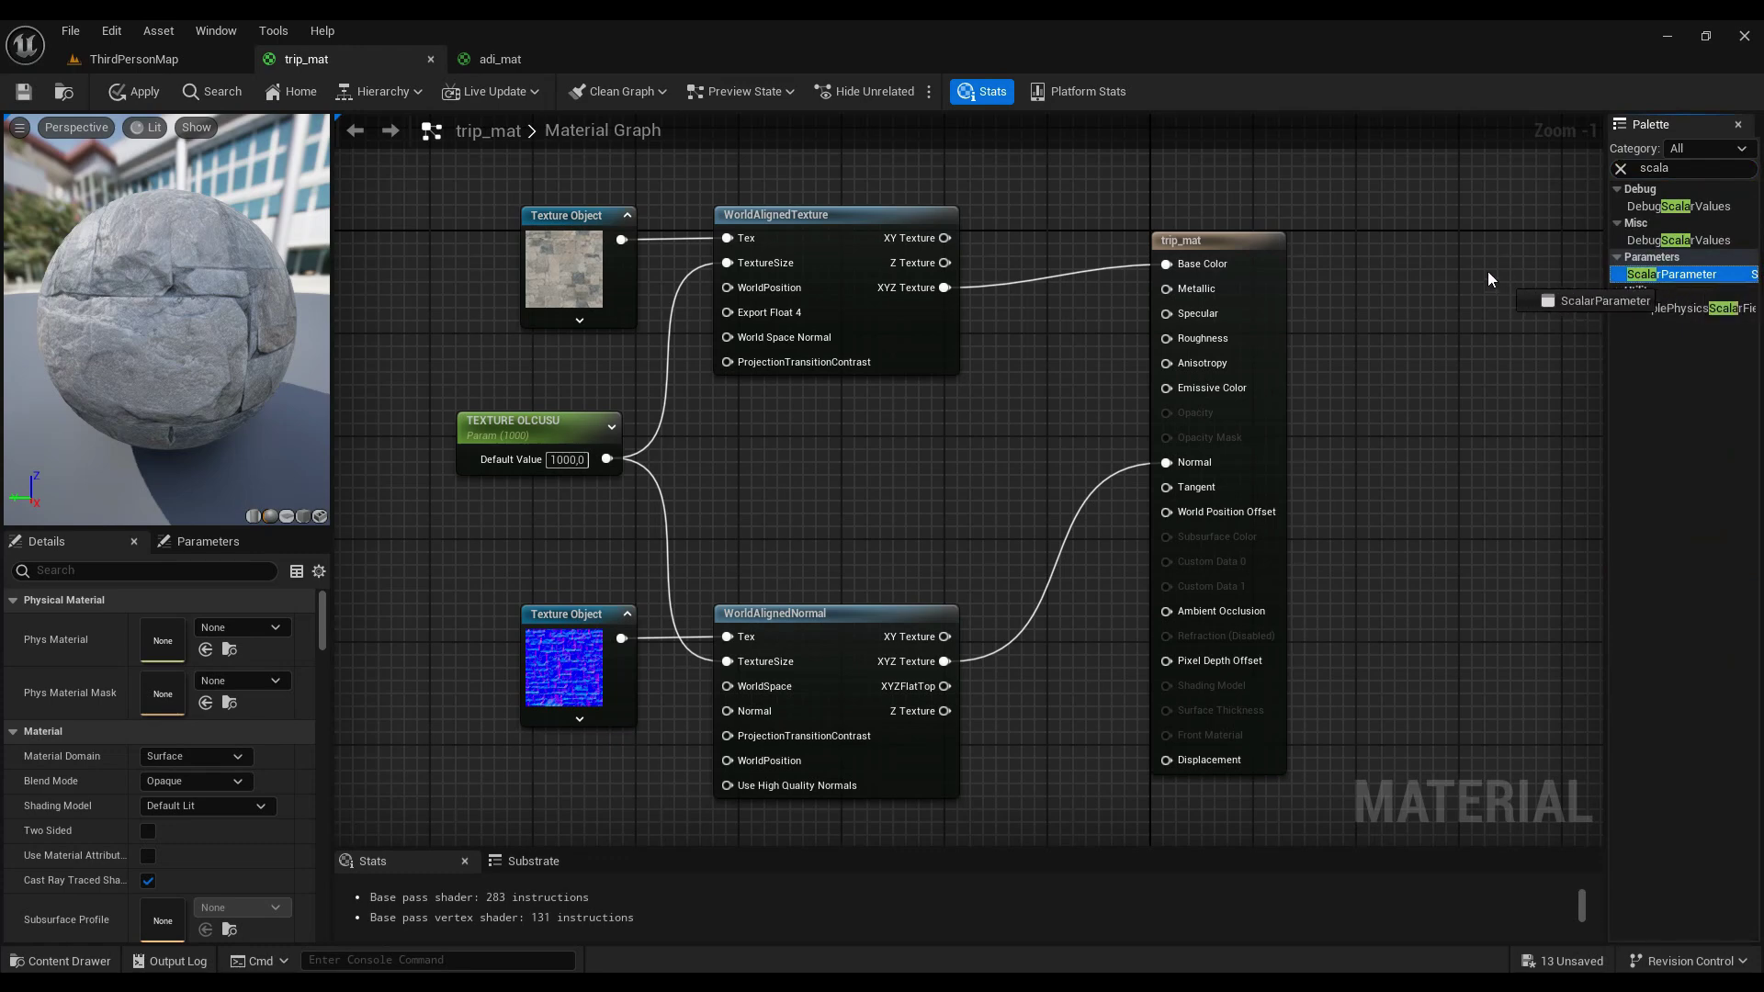
drag(1687, 282, 1470, 312)
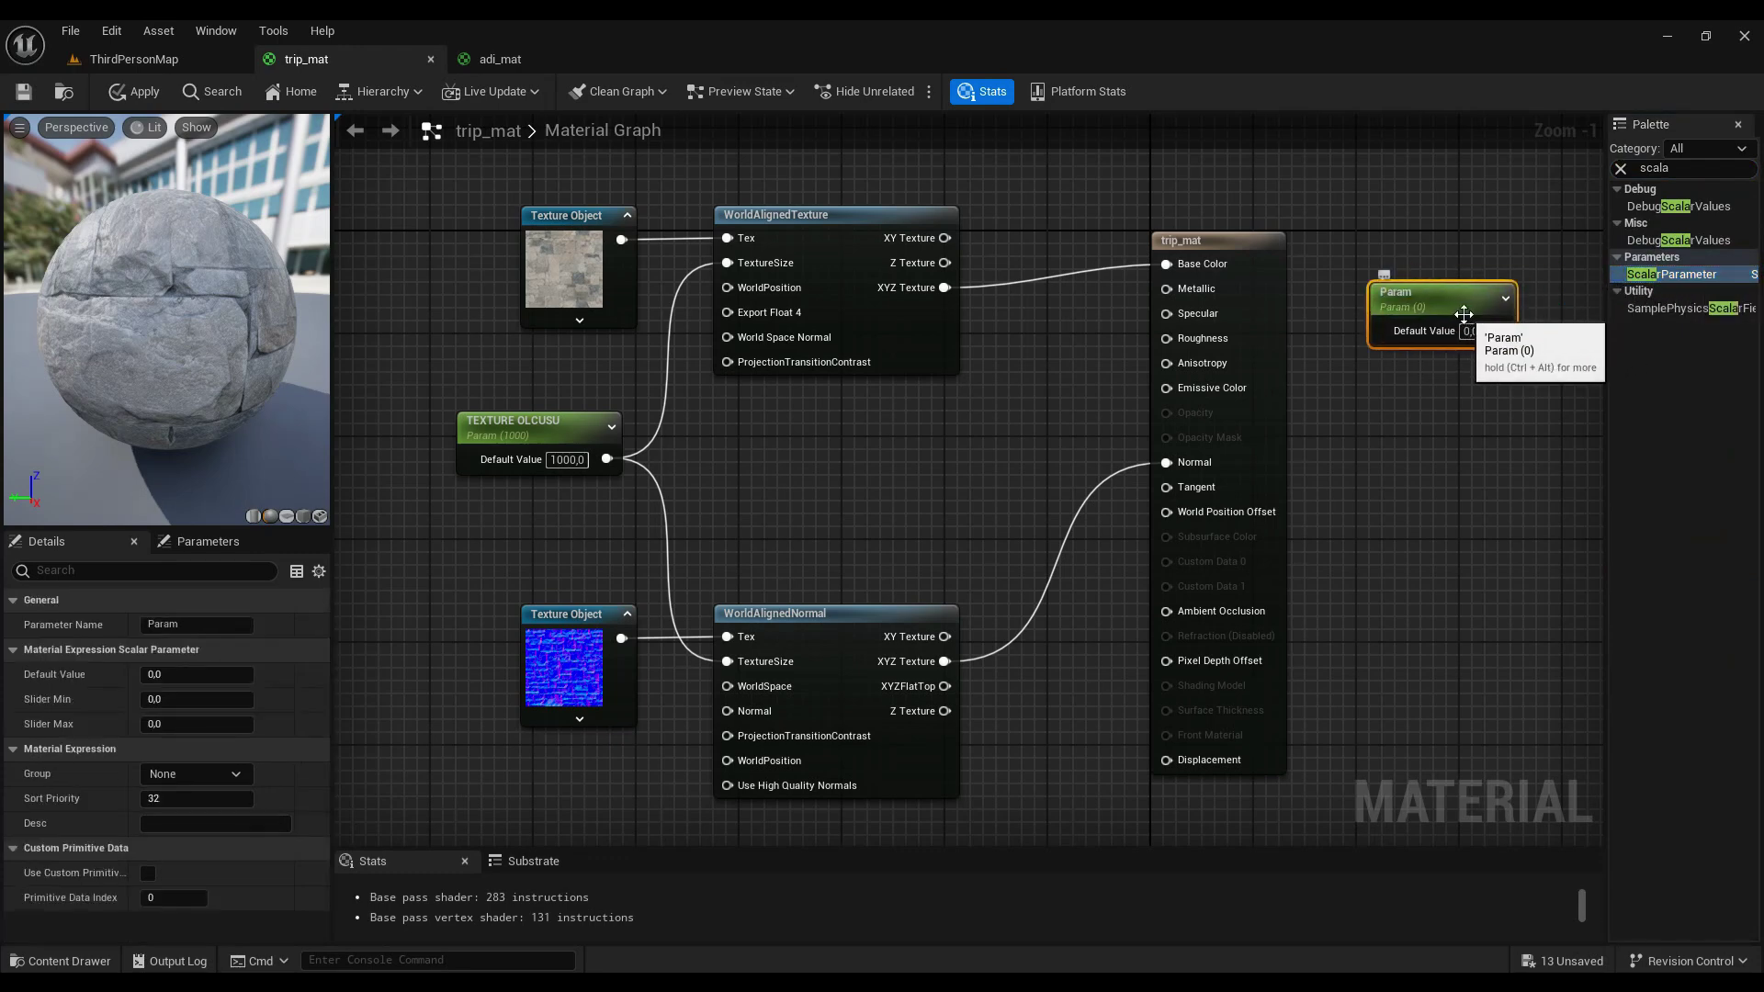
key(Delete)
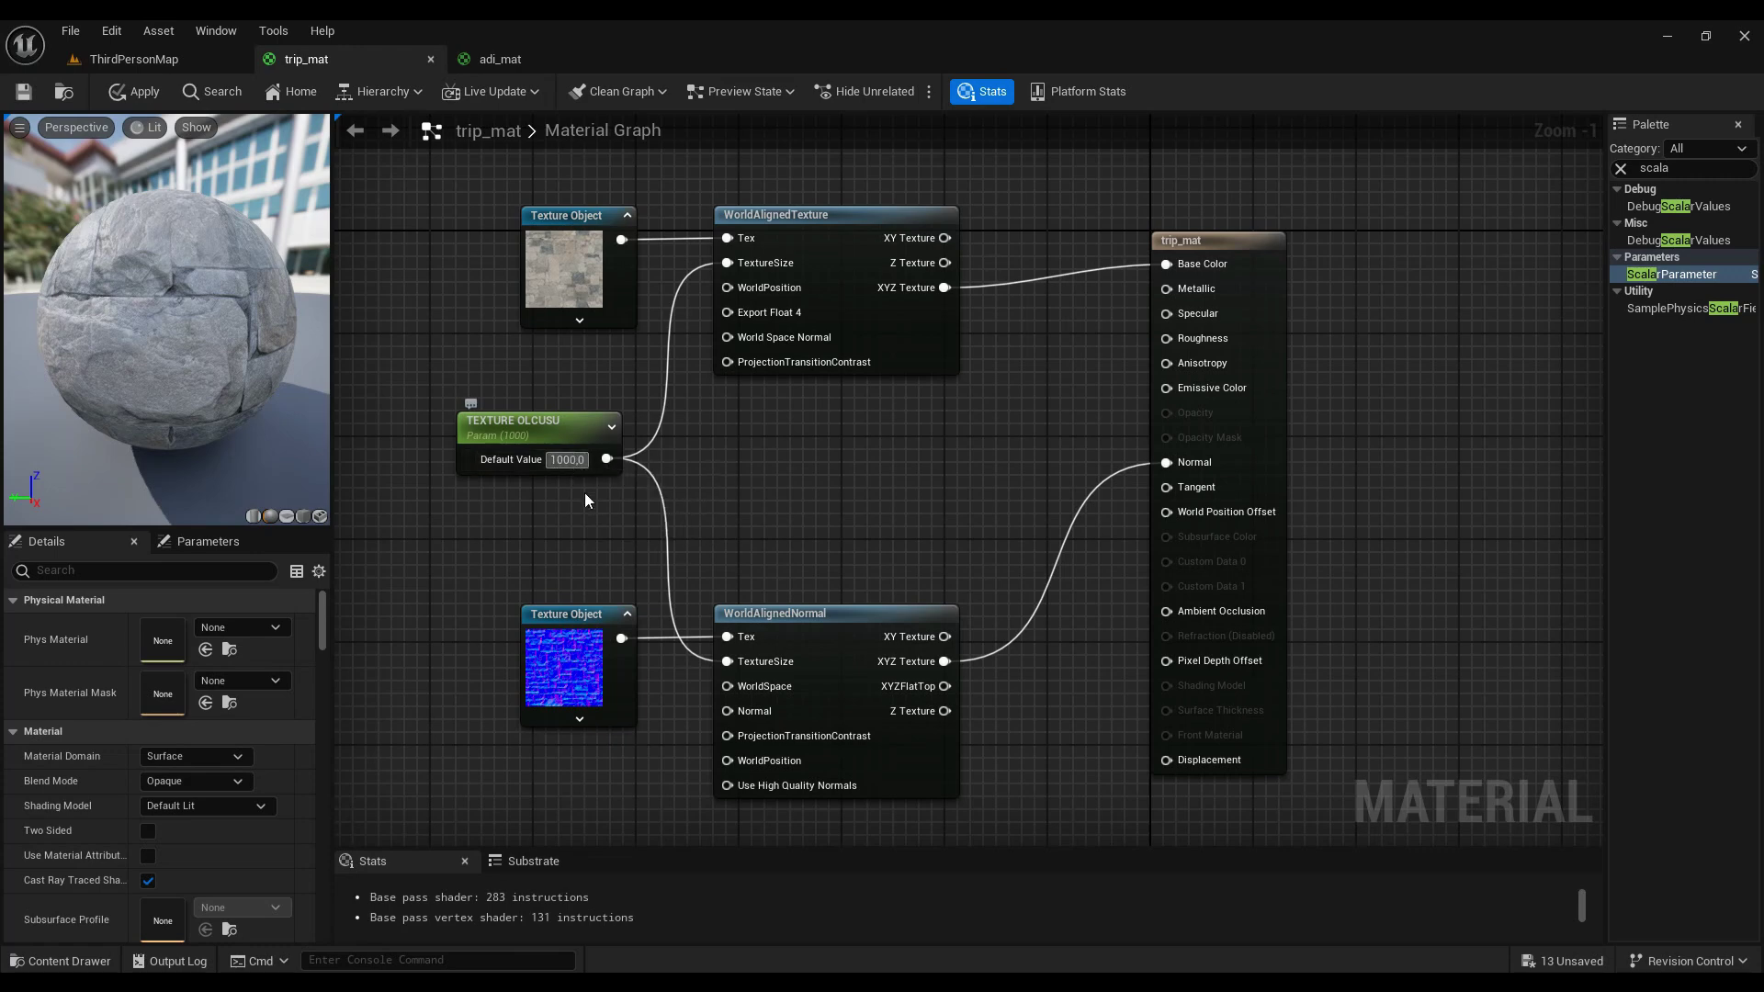
Step: Pan across the trip_mat graph and apply its changes
right_drag(933, 303, 900, 303)
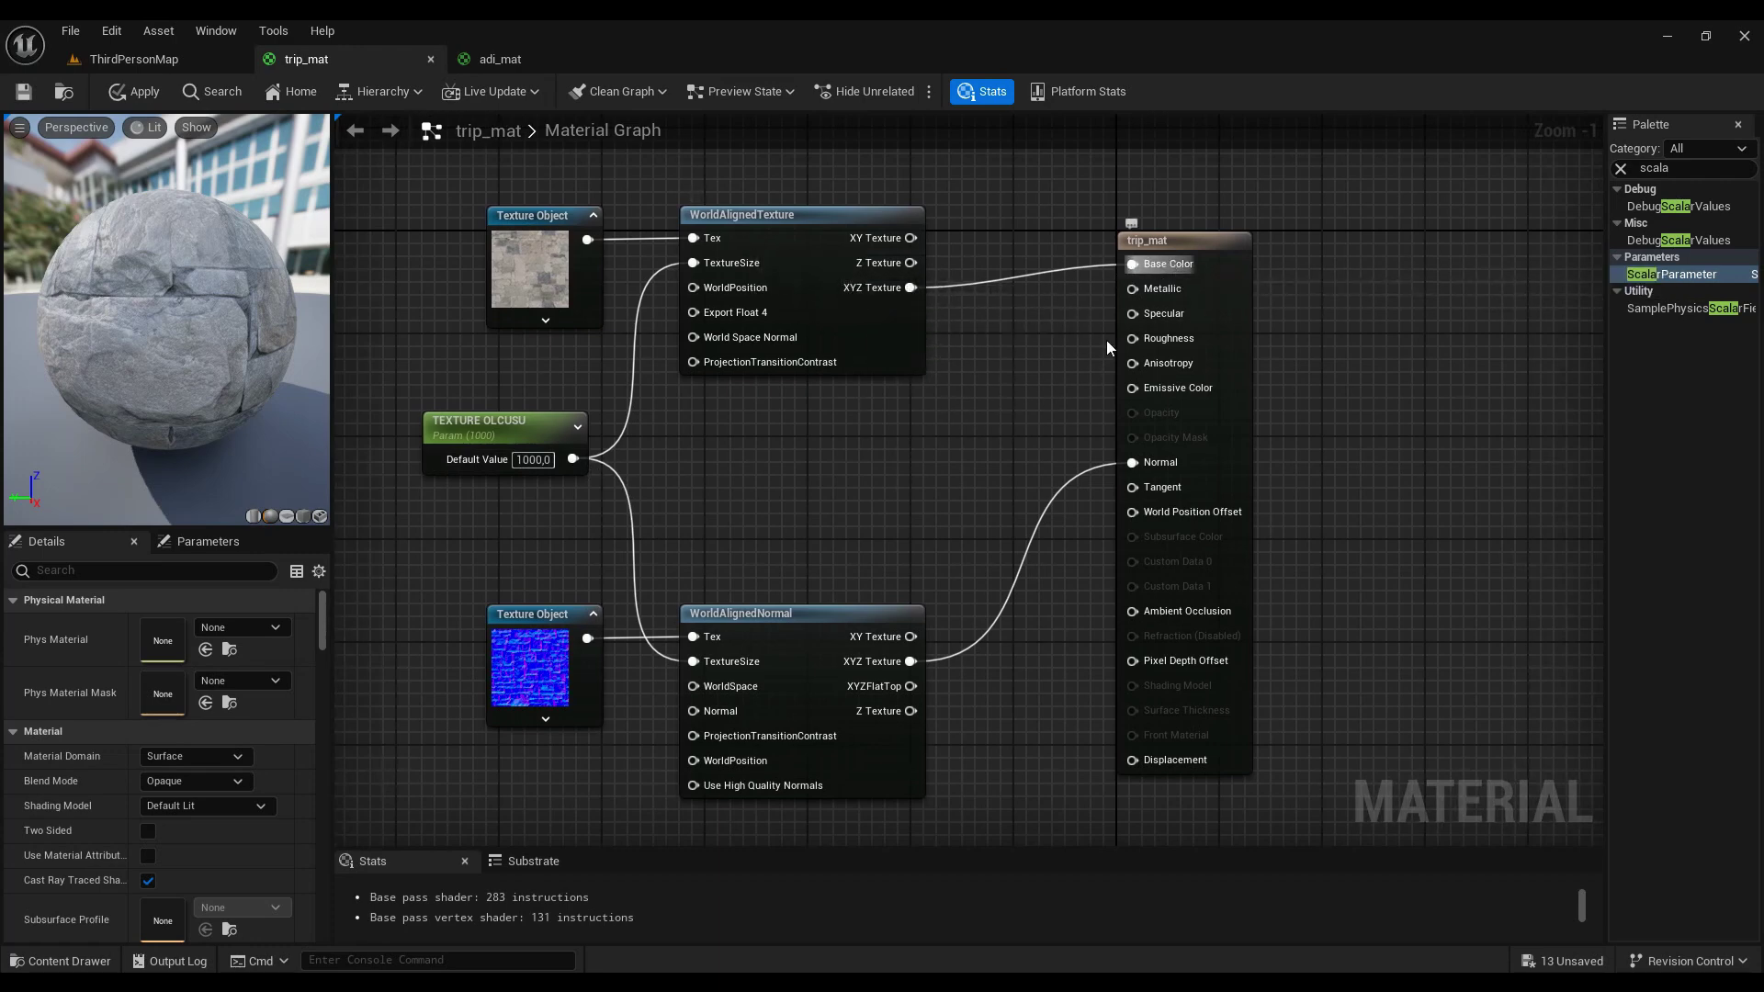
mouse_move(906, 668)
right_down()
mouse_move(752, 592)
mouse_move(897, 615)
right_up()
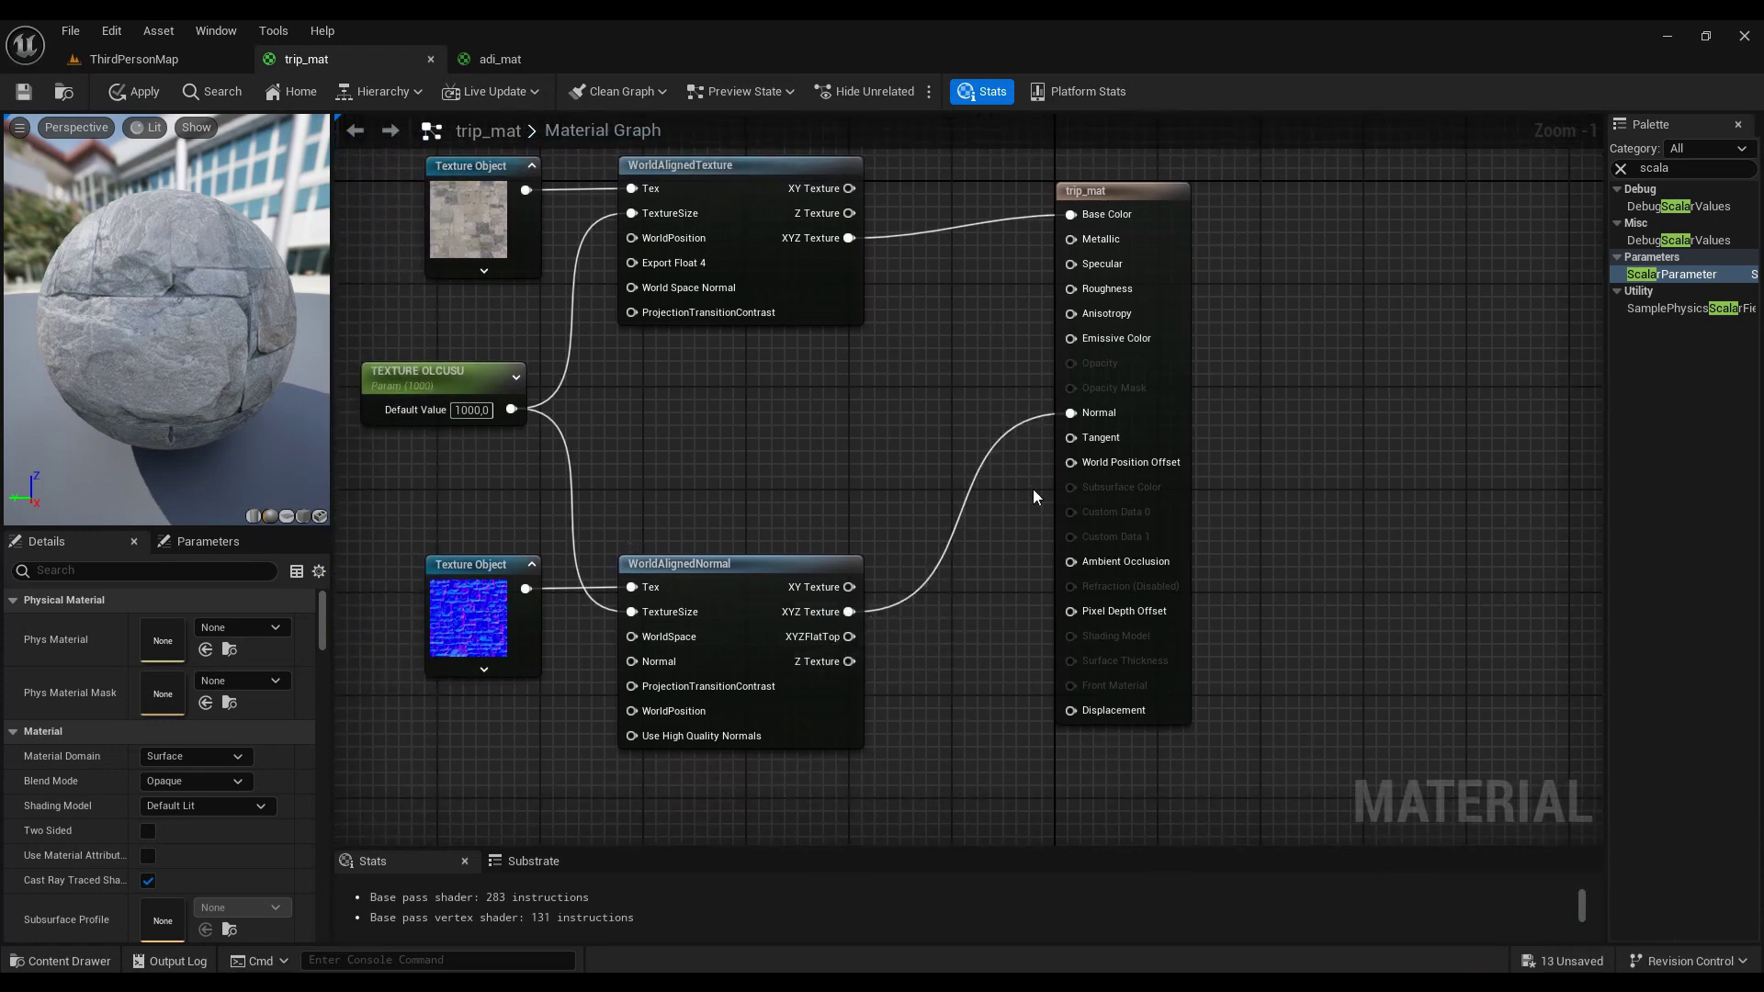
right_drag(960, 425, 1094, 438)
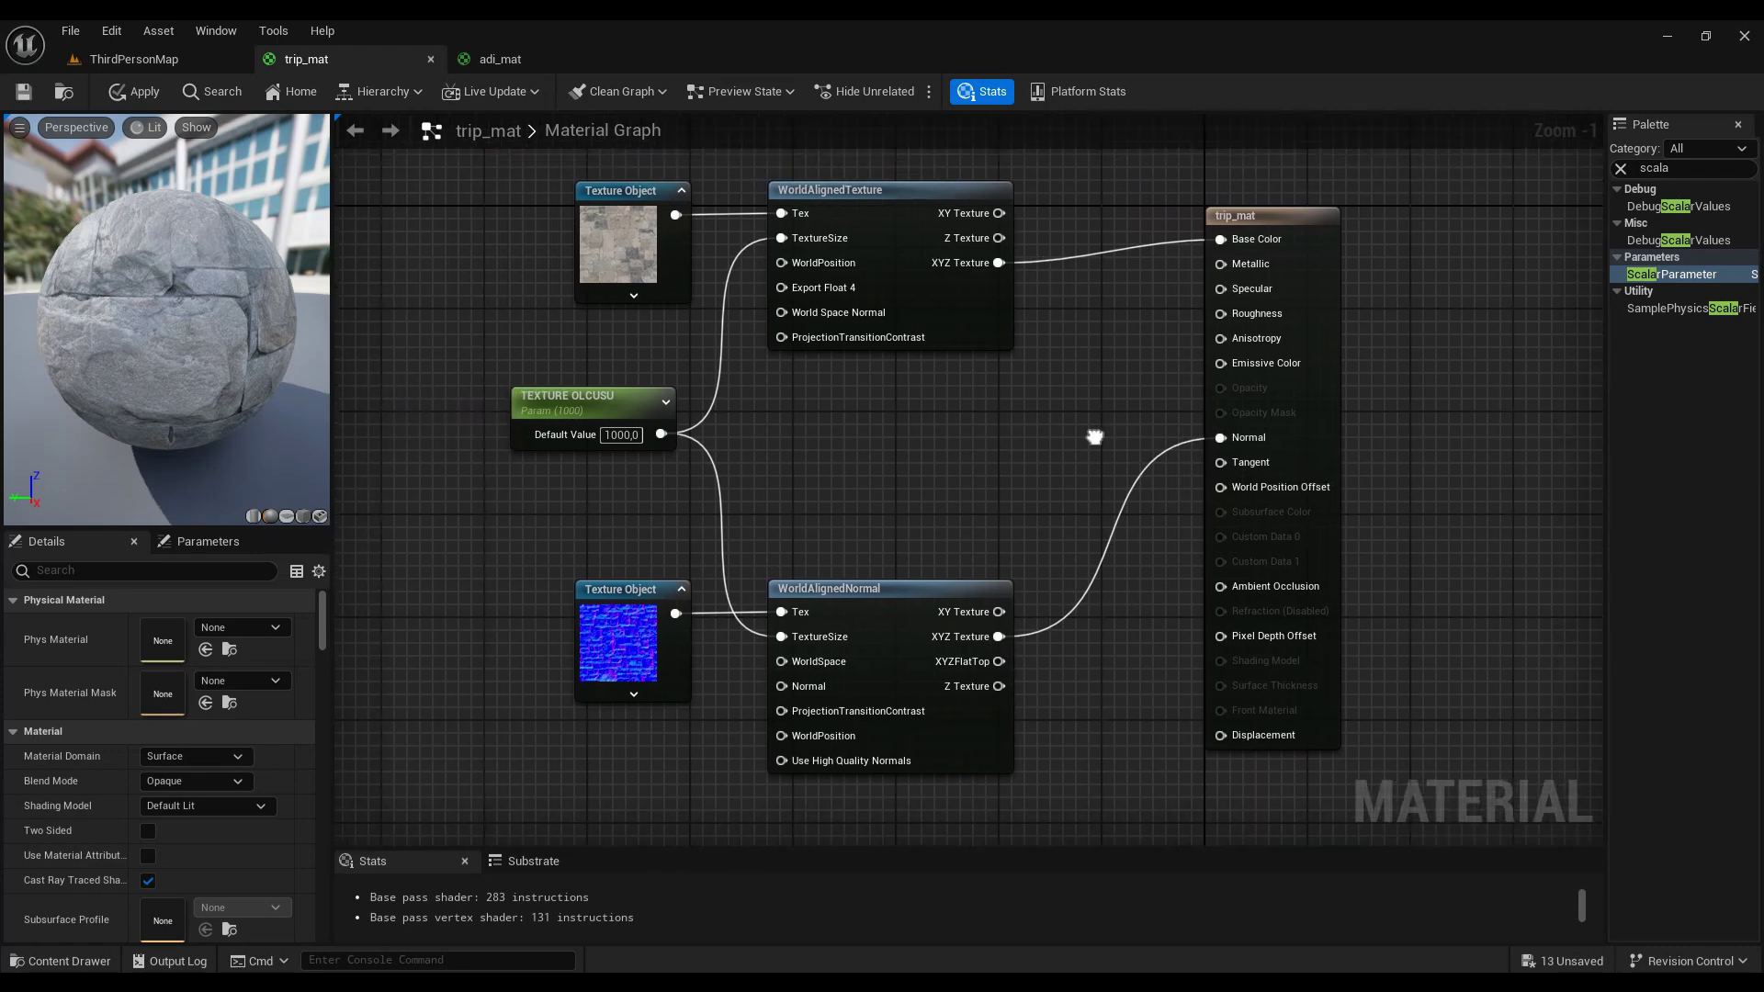
click(134, 89)
Step: Back in ThirdPersonMap, select pillar Cube4 and fly in toward the right arch
click(118, 60)
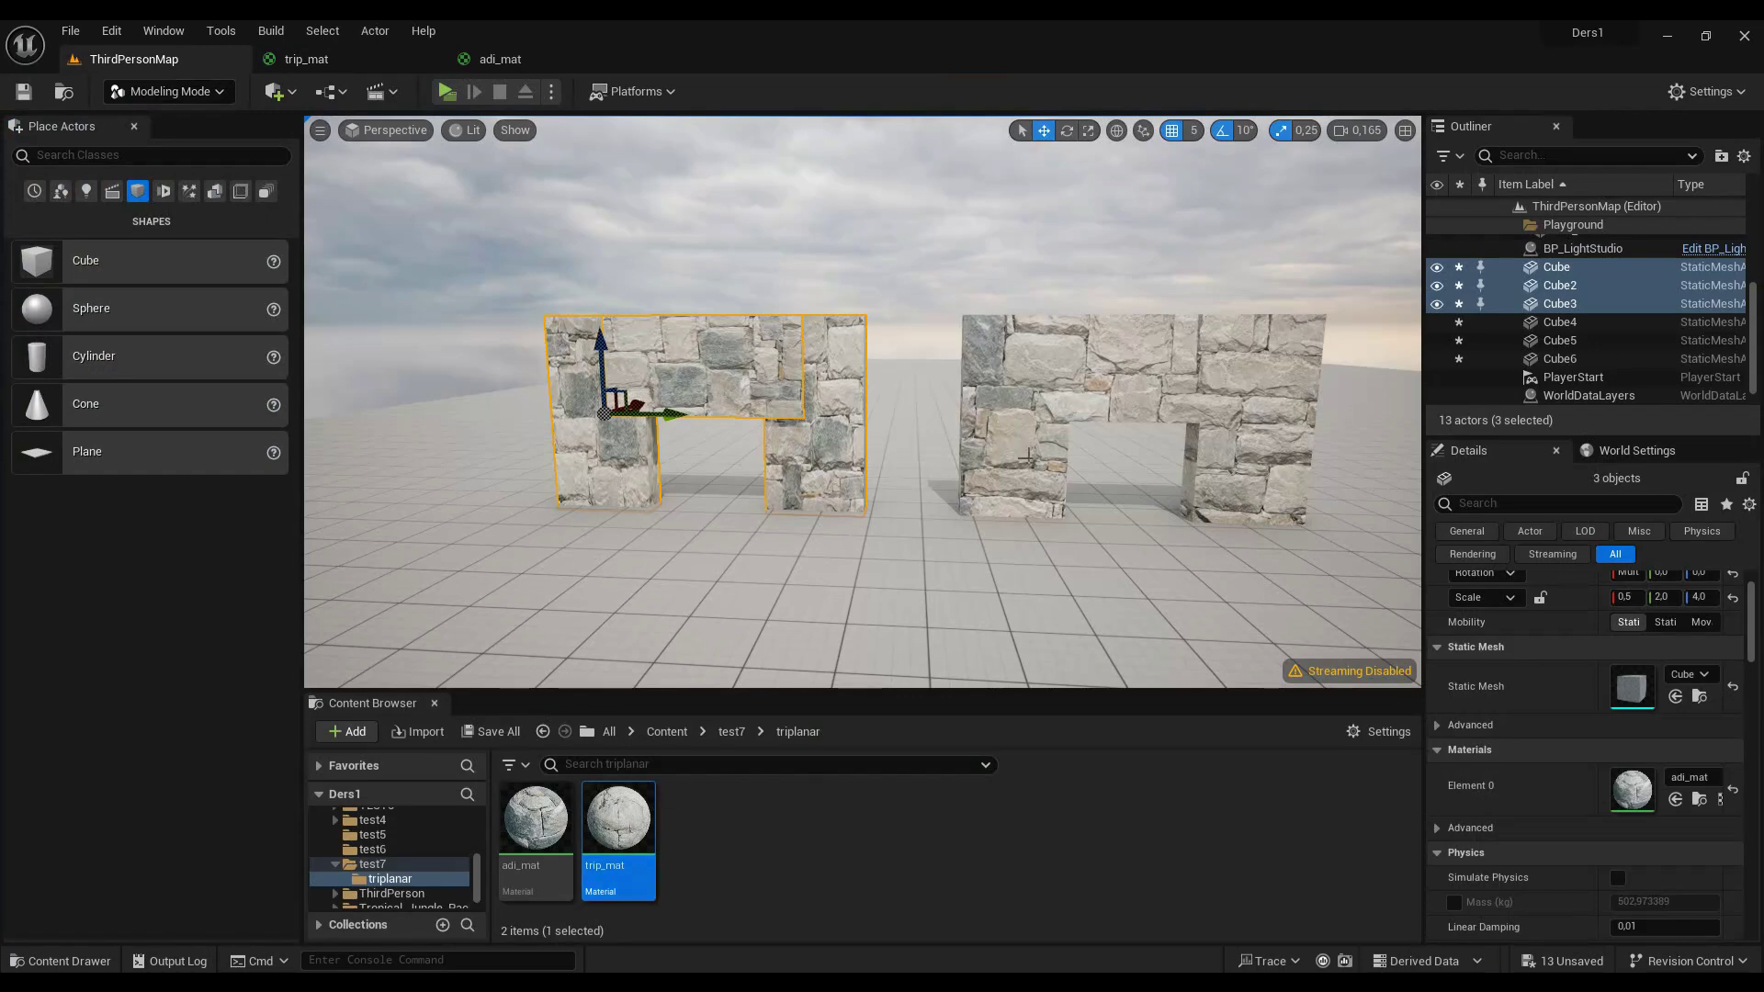
click(1026, 456)
mouse_move(1026, 457)
right_down()
mouse_move(900, 432)
mouse_move(919, 432)
right_up()
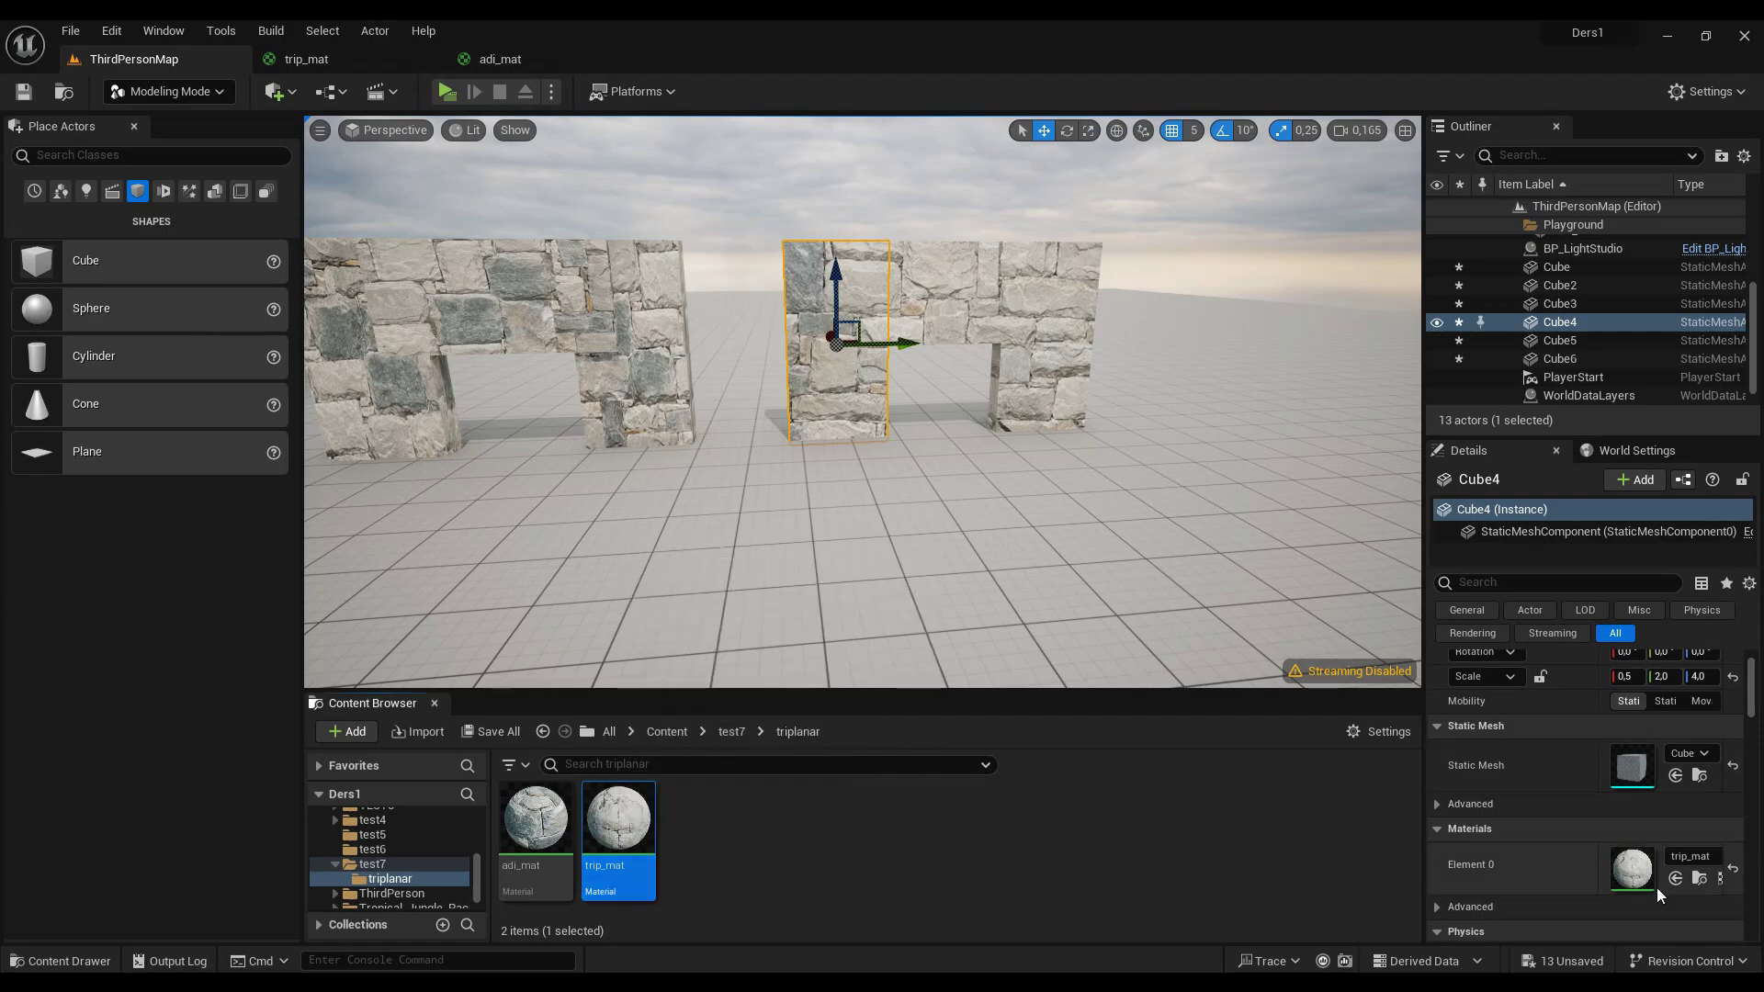
mouse_move(884, 568)
right_down()
mouse_move(884, 552)
mouse_move(884, 579)
right_up()
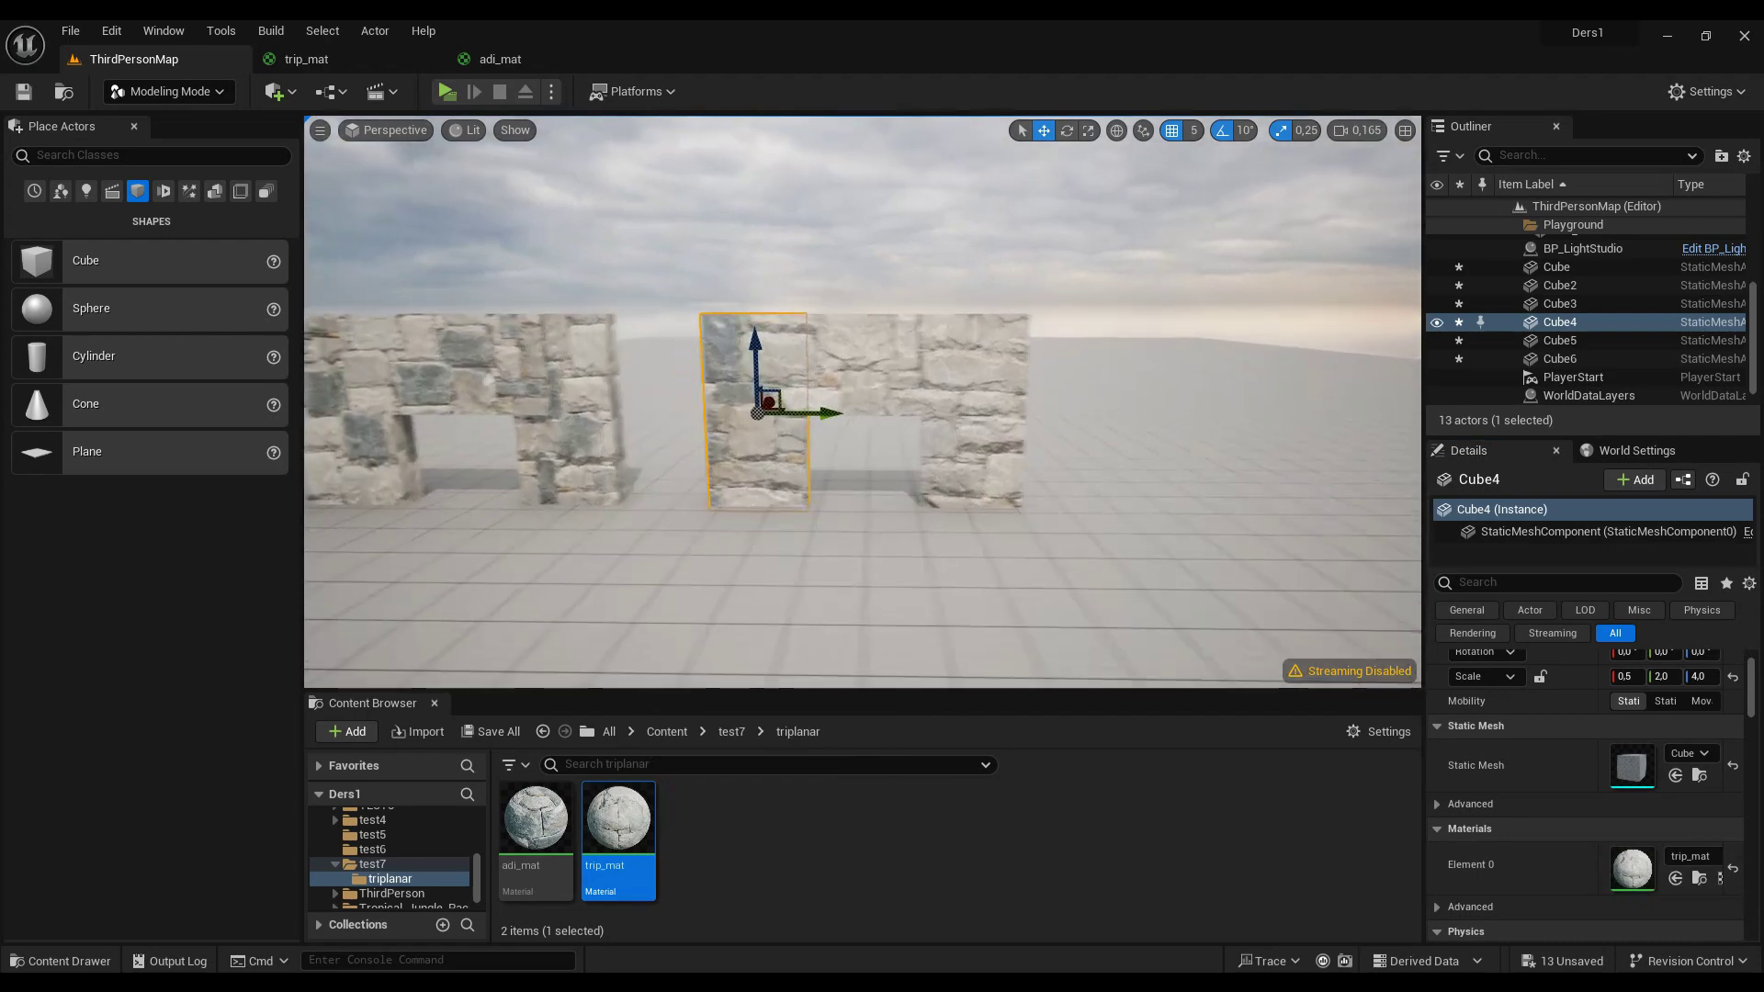
right_drag(884, 579, 1014, 444)
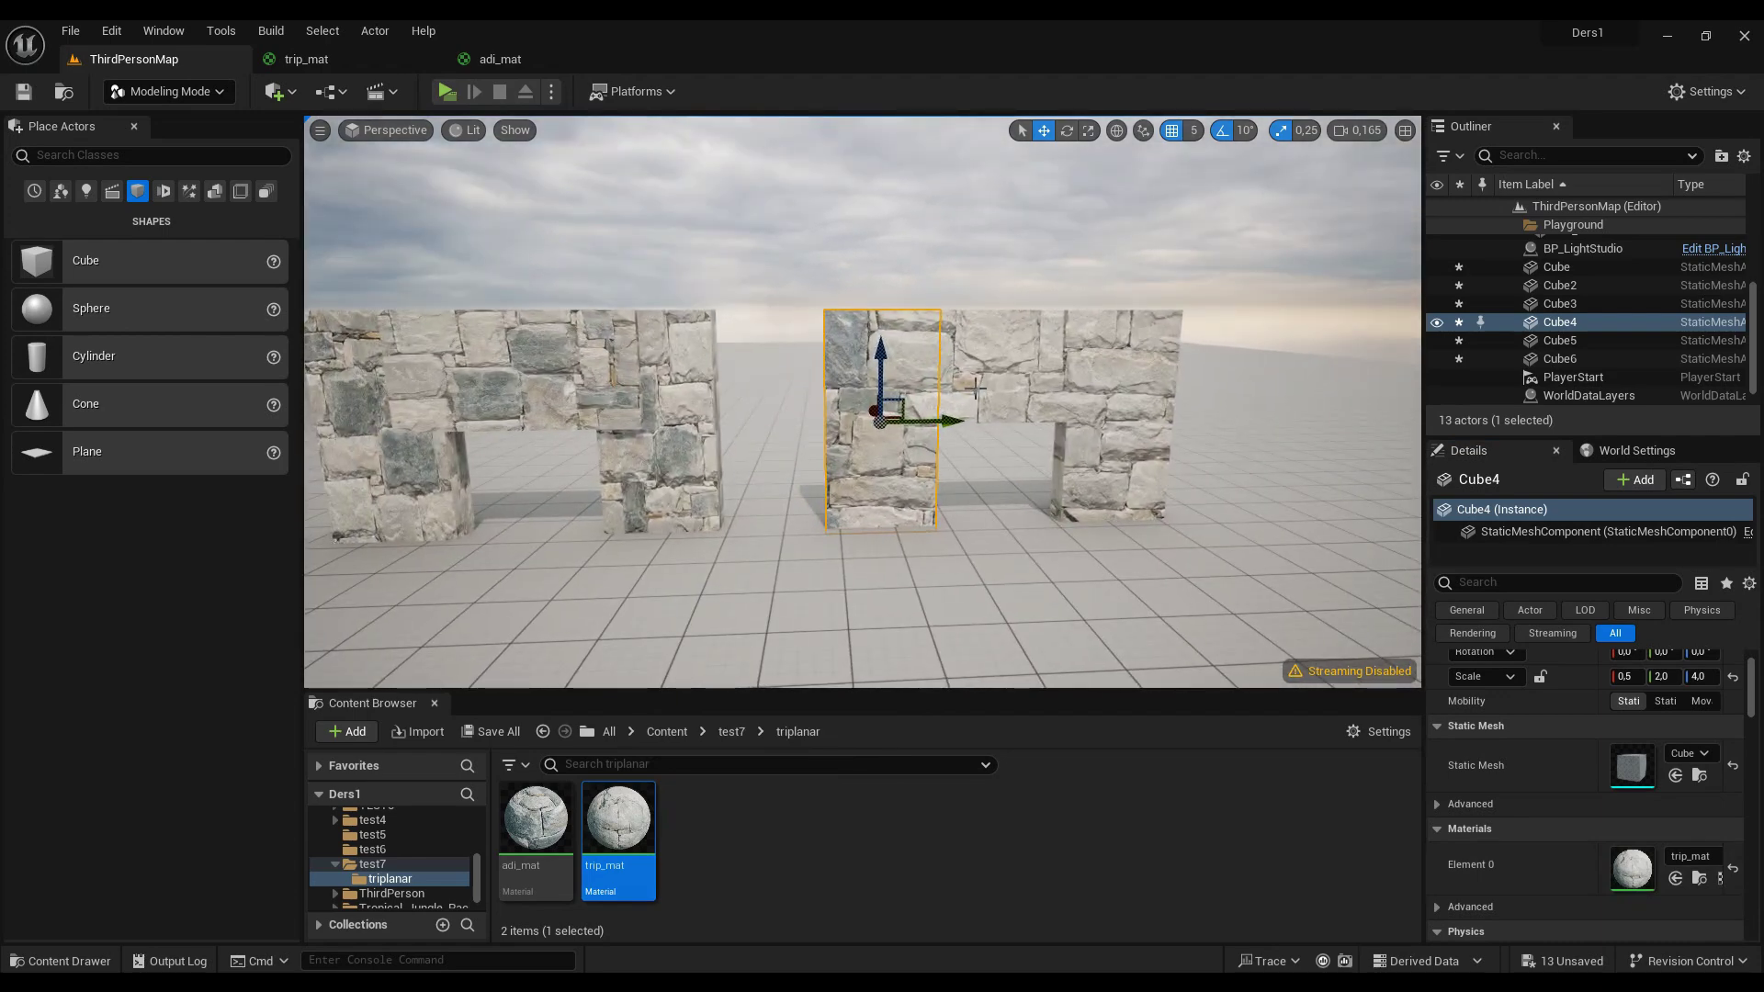
mouse_move(1014, 443)
right_down()
mouse_move(919, 444)
mouse_move(917, 412)
right_up()
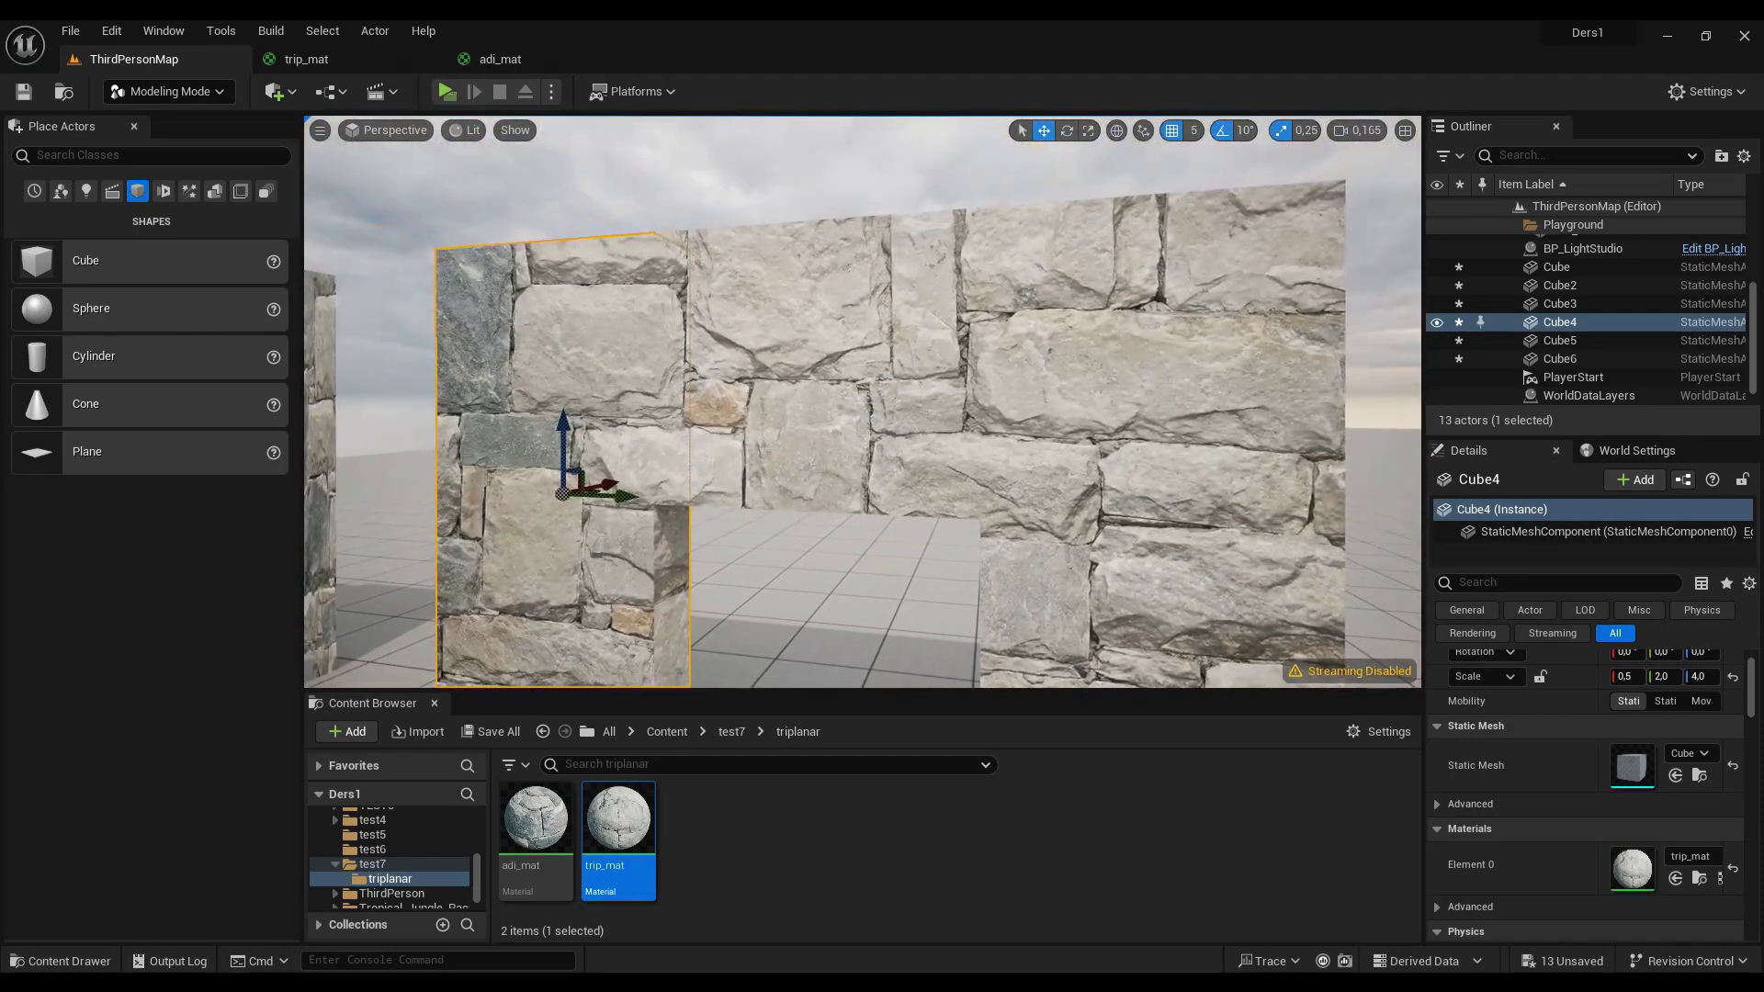
Step: Inspect wall pieces Cube5 and Cube3 up close, then select the floor SM_Cube
click(900, 417)
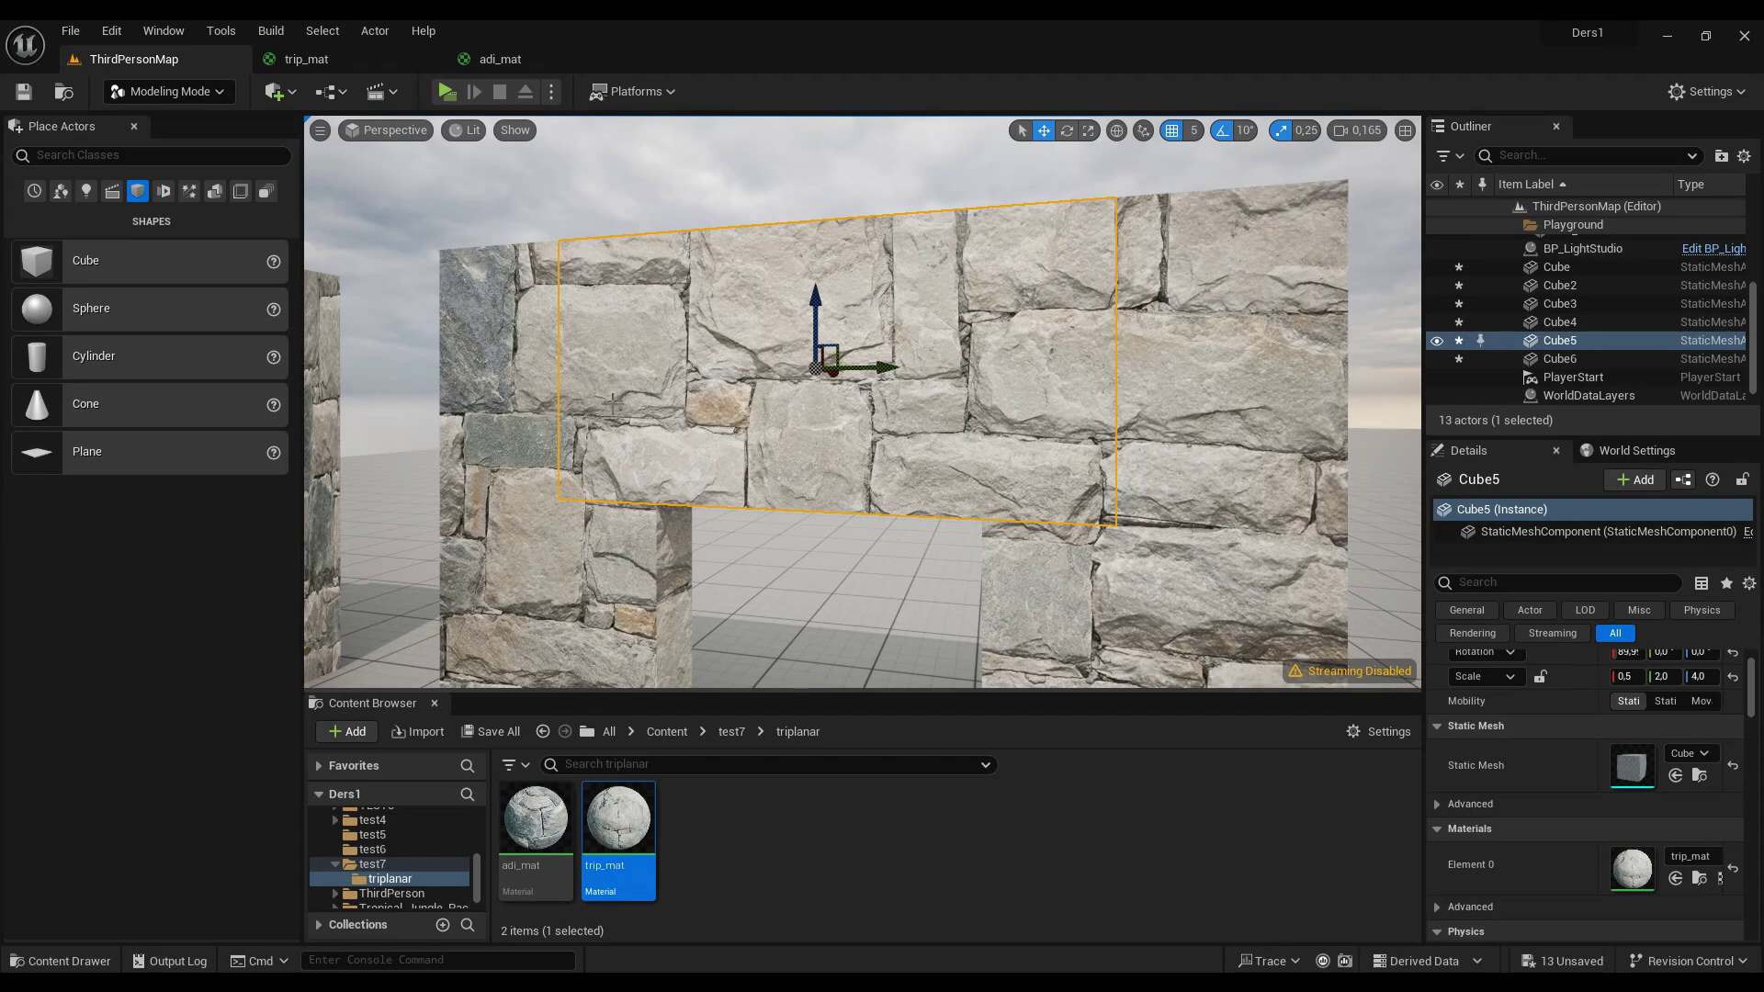
right_drag(824, 575, 699, 598)
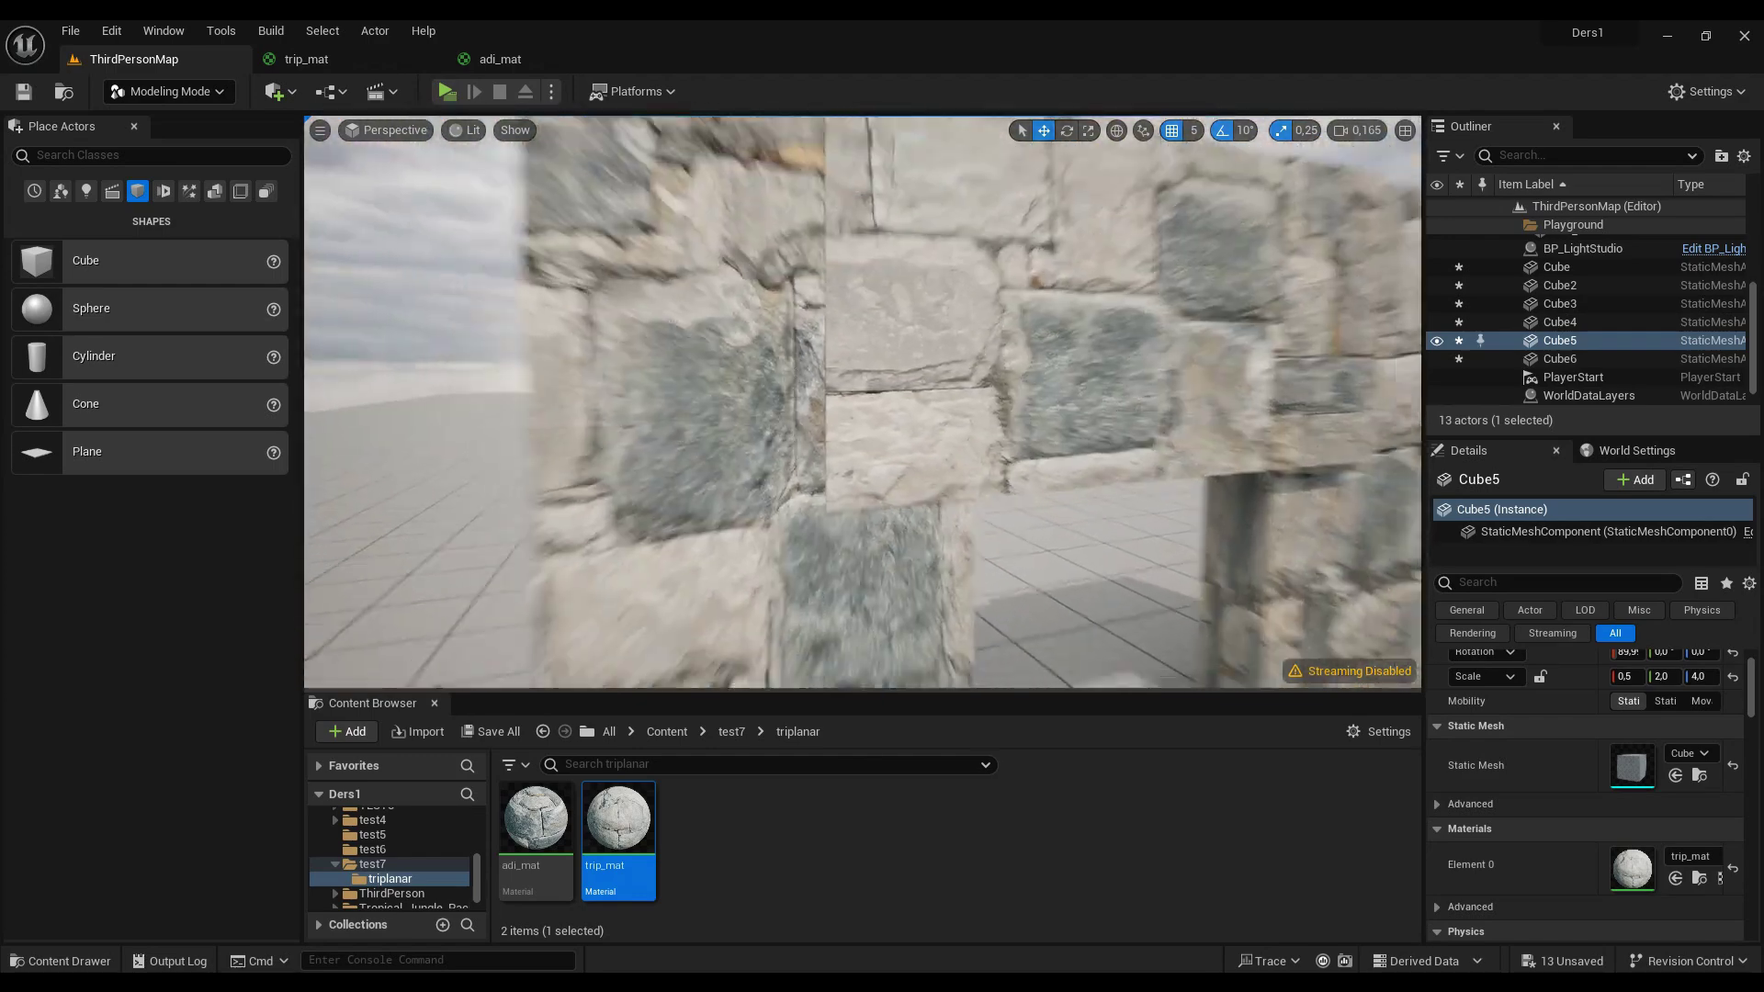
right_drag(828, 558, 828, 558)
click(905, 384)
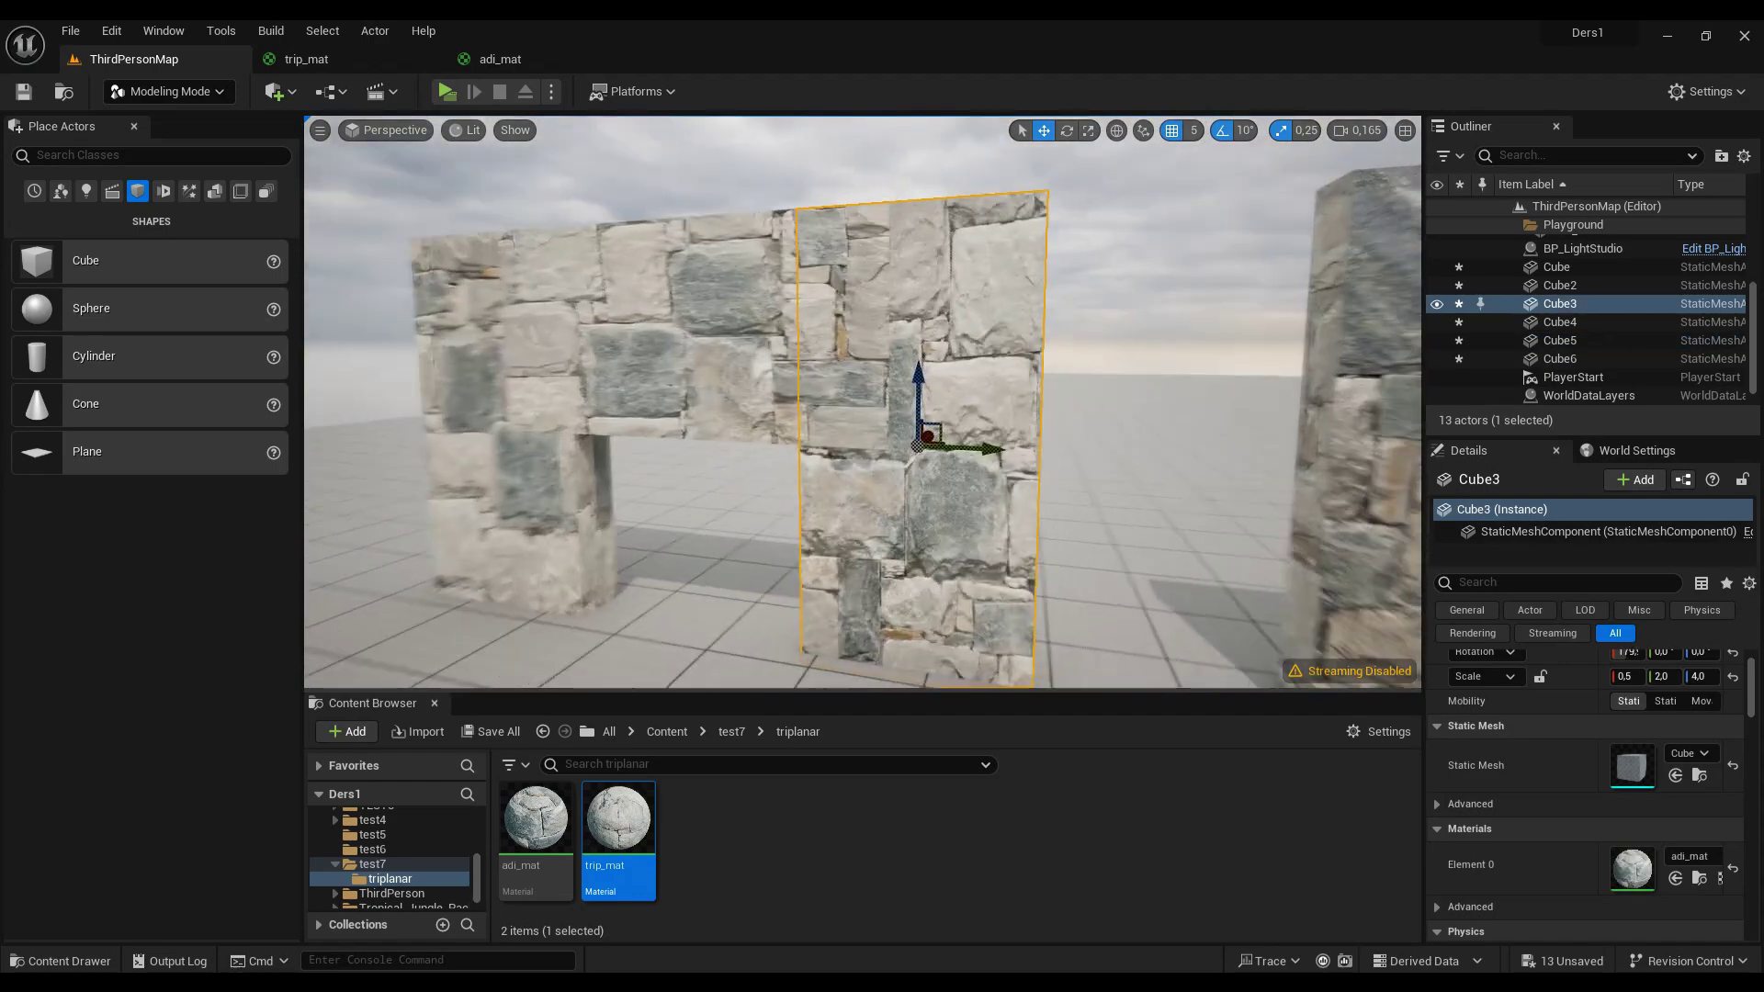
mouse_move(905, 385)
right_down()
mouse_move(627, 557)
mouse_move(797, 535)
right_up()
click(628, 557)
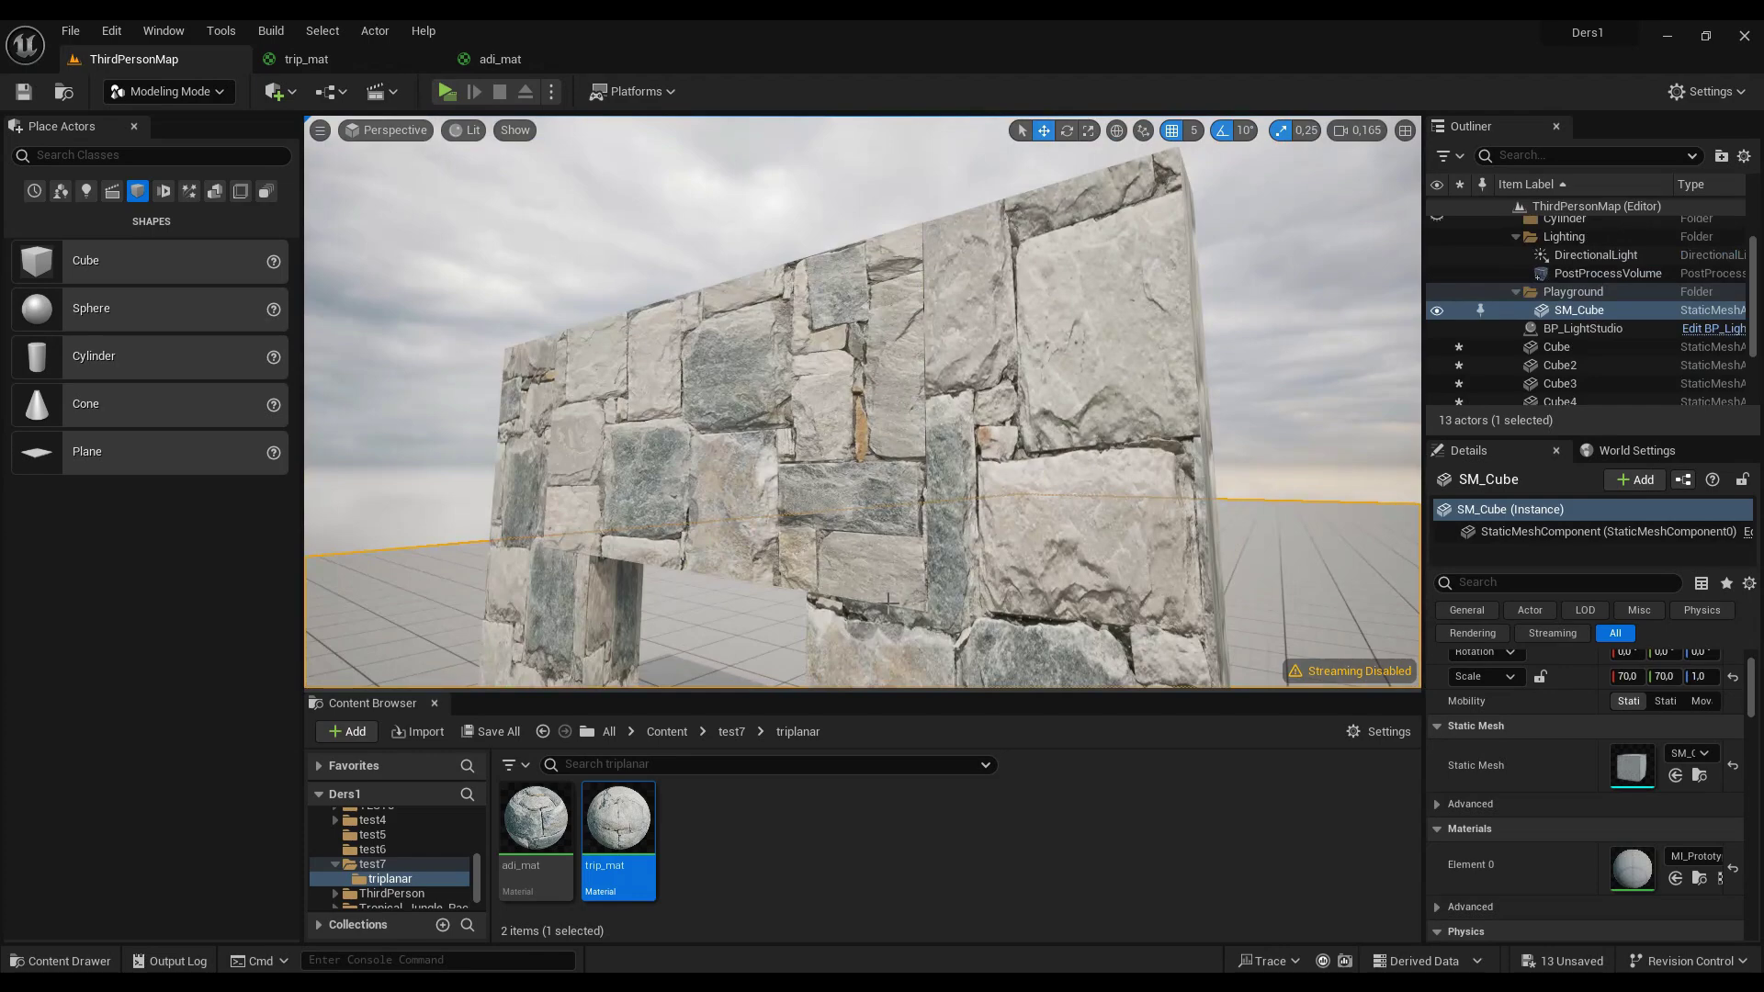
Step: Frame both stone arches and go up to the test7 folder in the Content Browser
right_drag(951, 328, 951, 328)
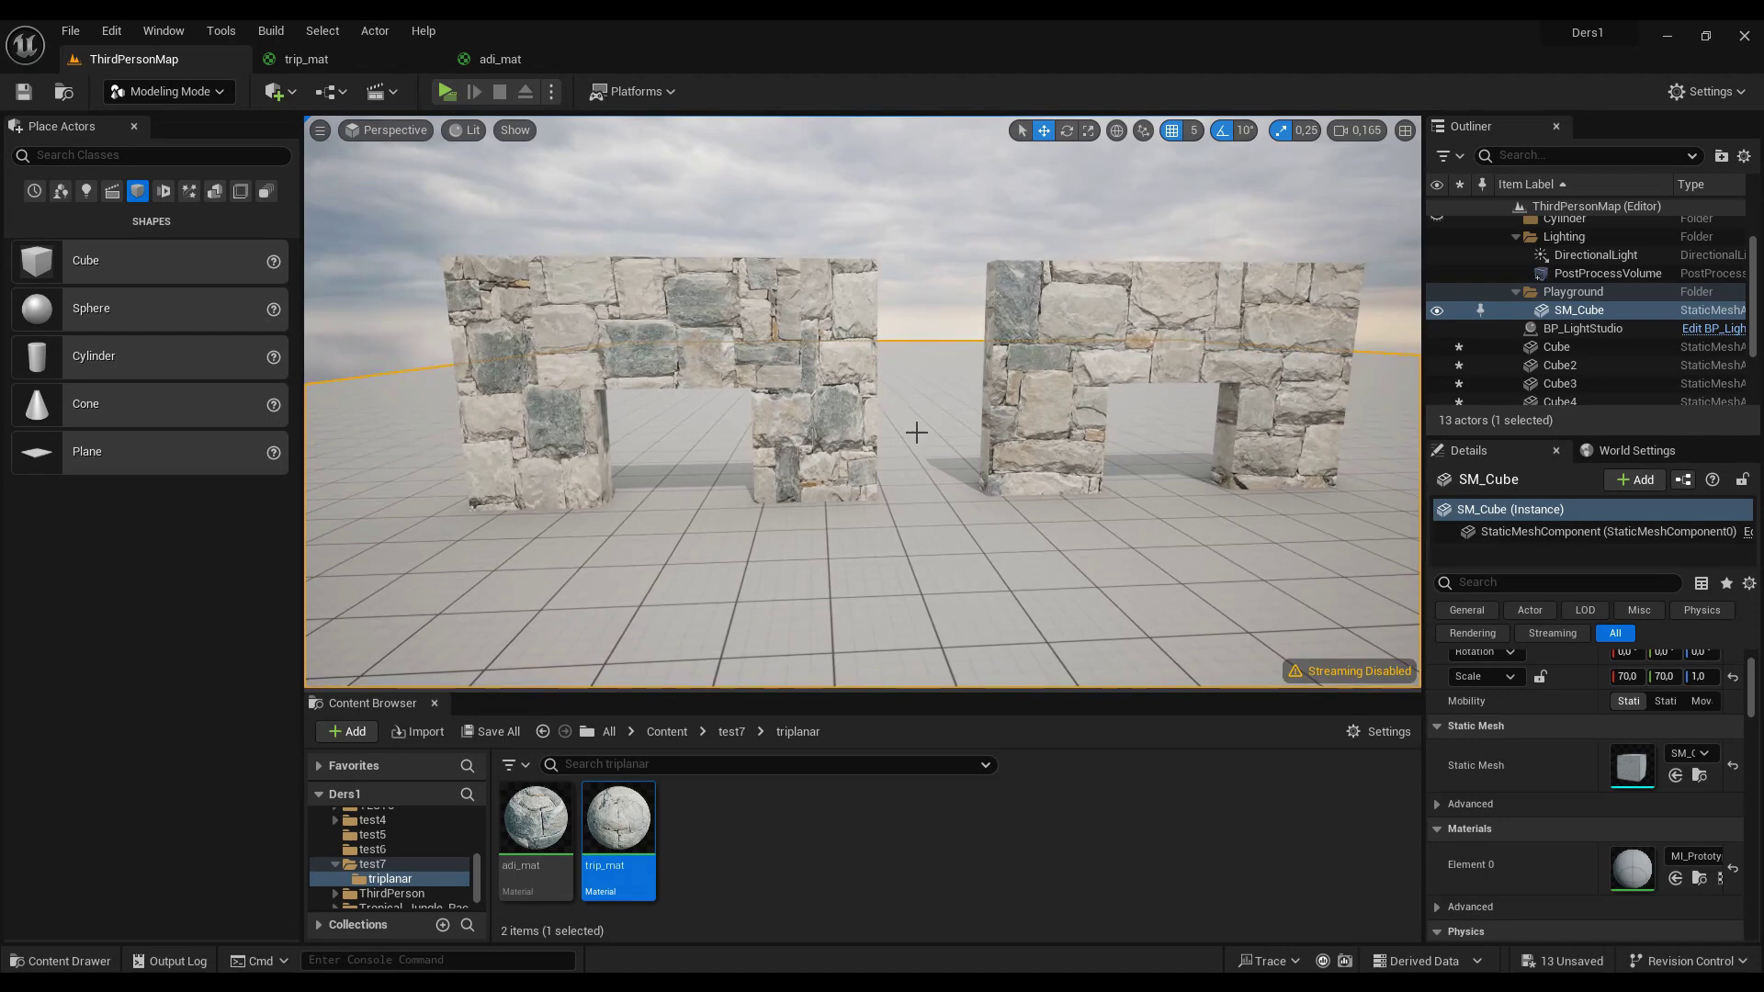
right_drag(955, 527, 956, 527)
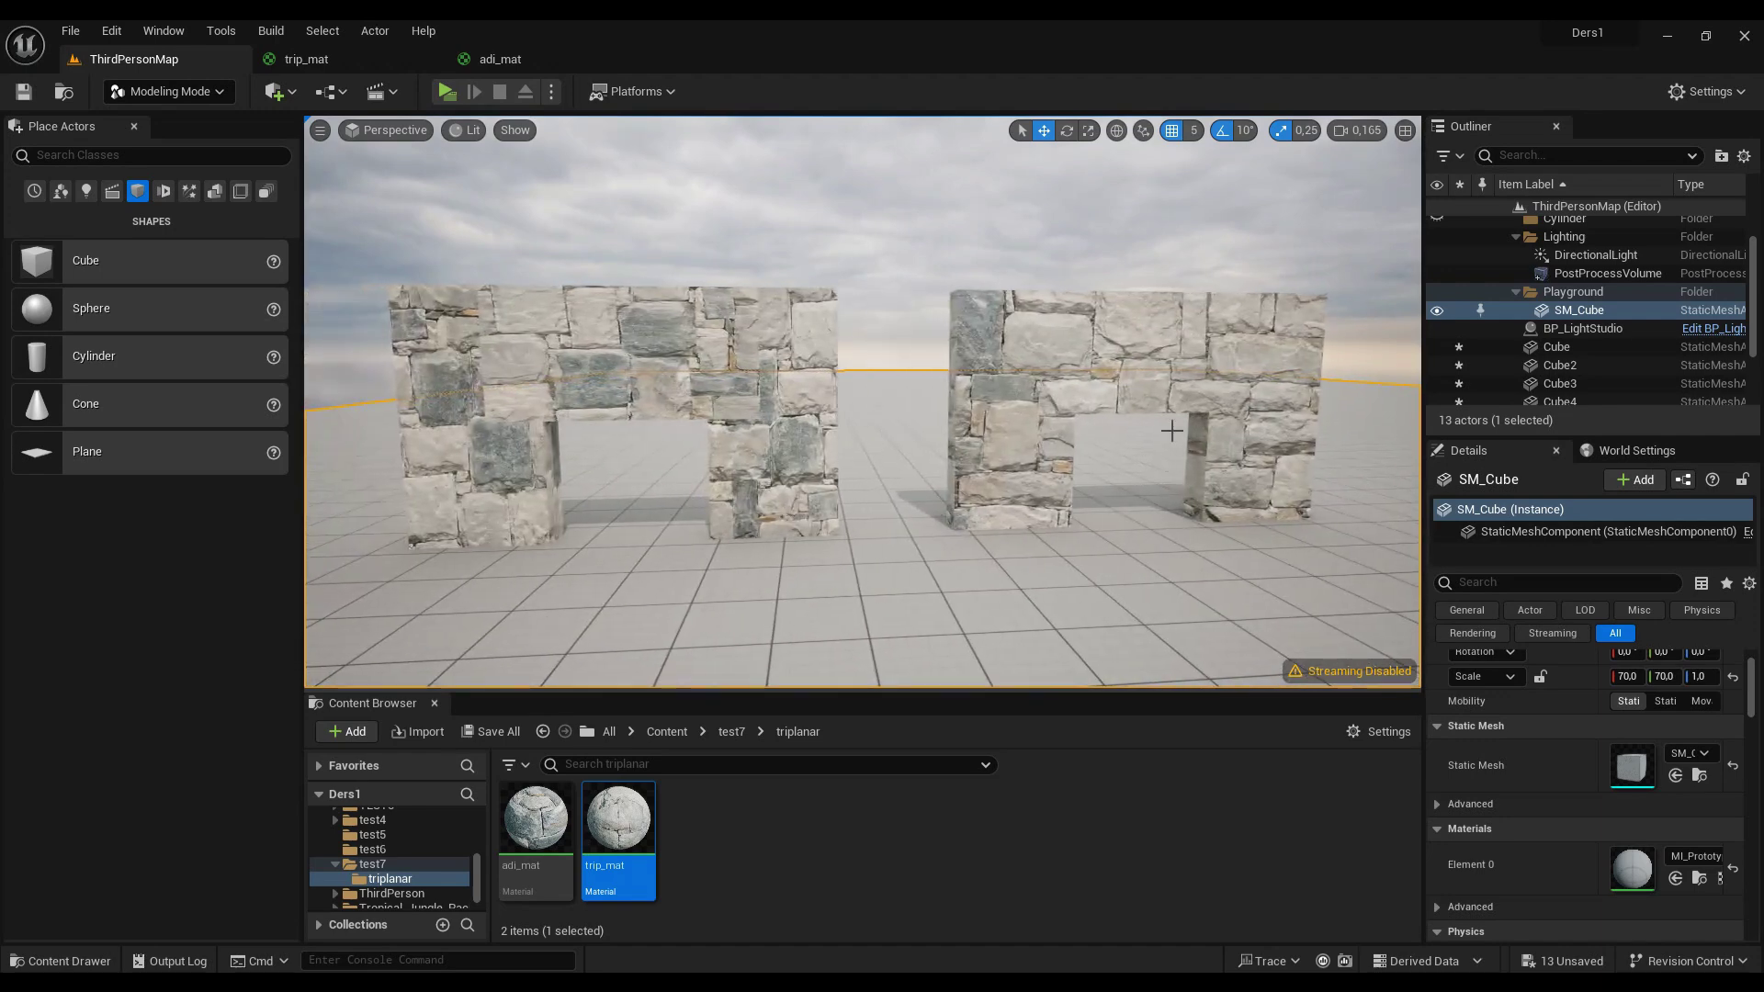
scroll(791, 578, up, 3)
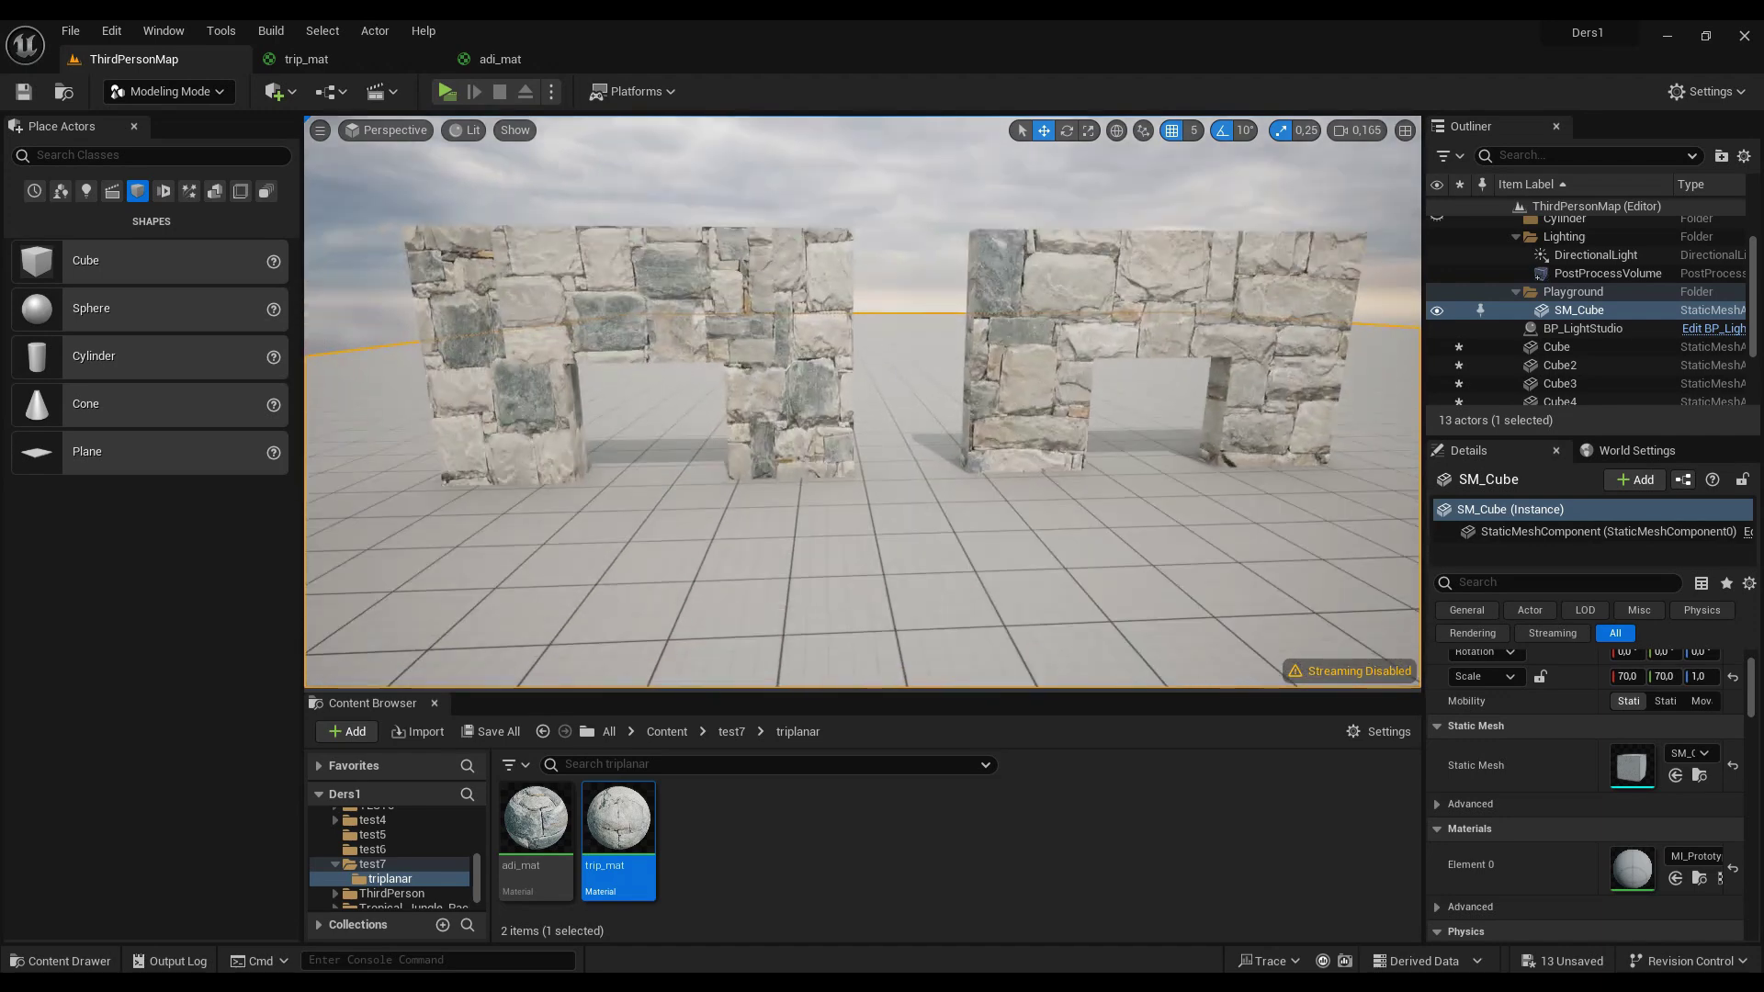
click(732, 733)
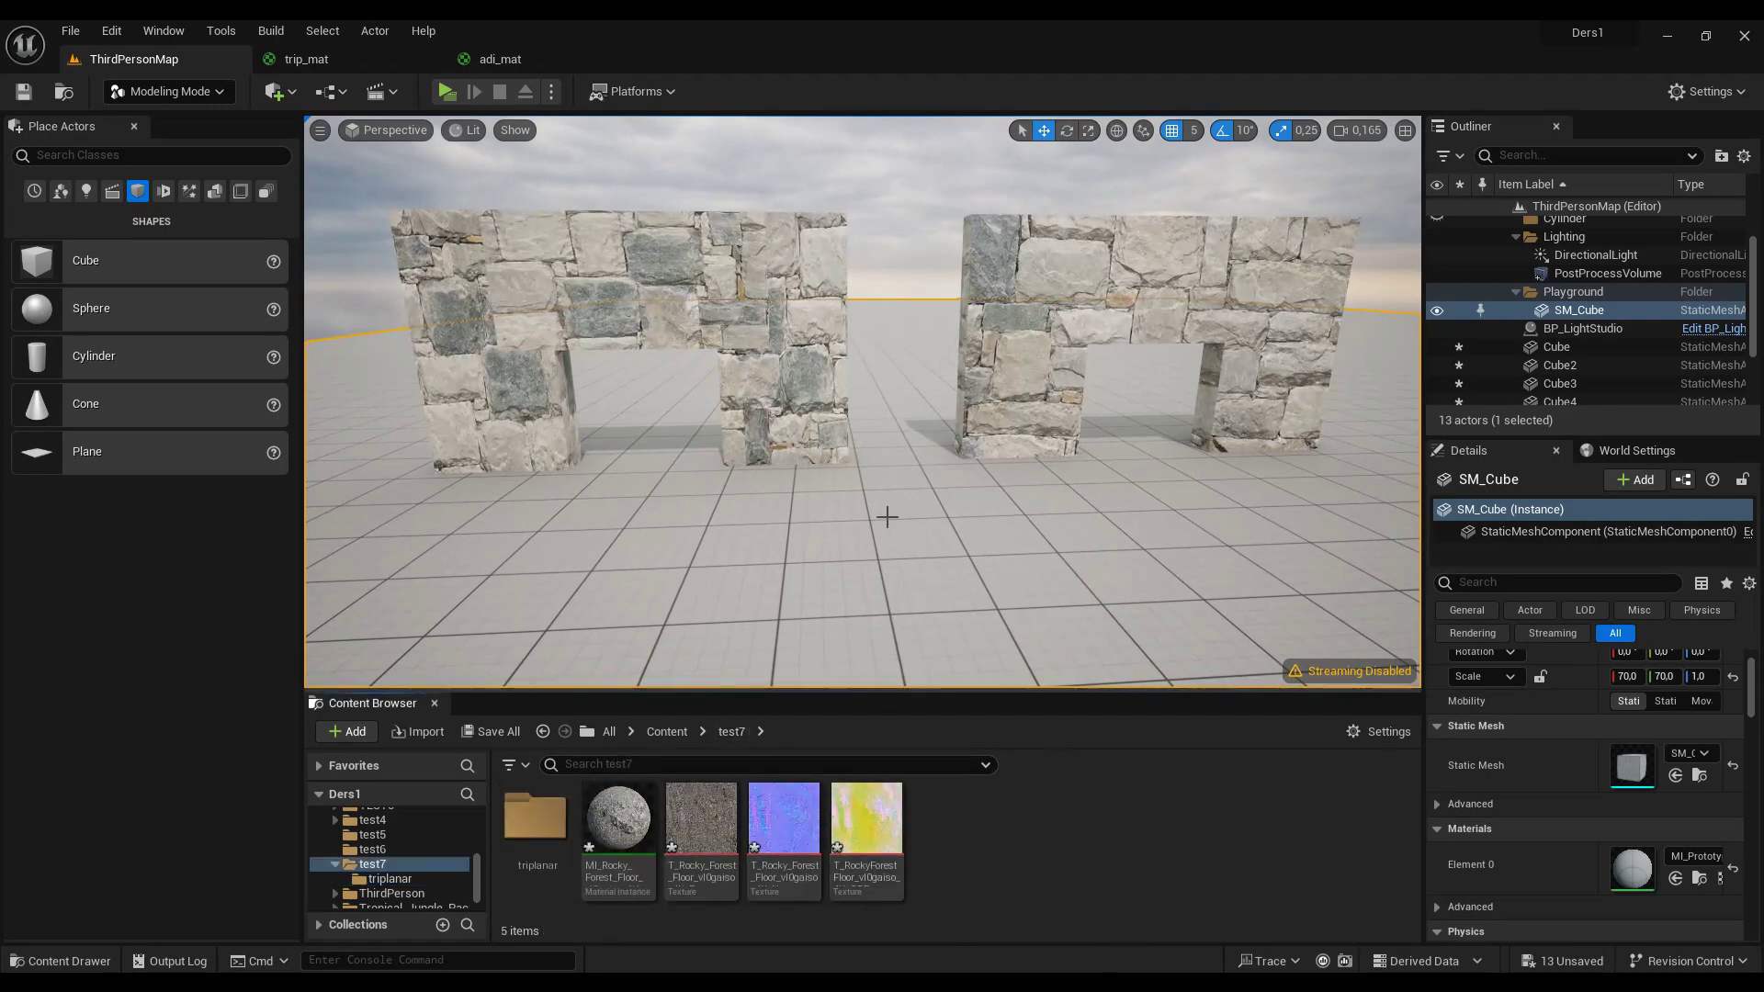
right_drag(888, 516, 905, 537)
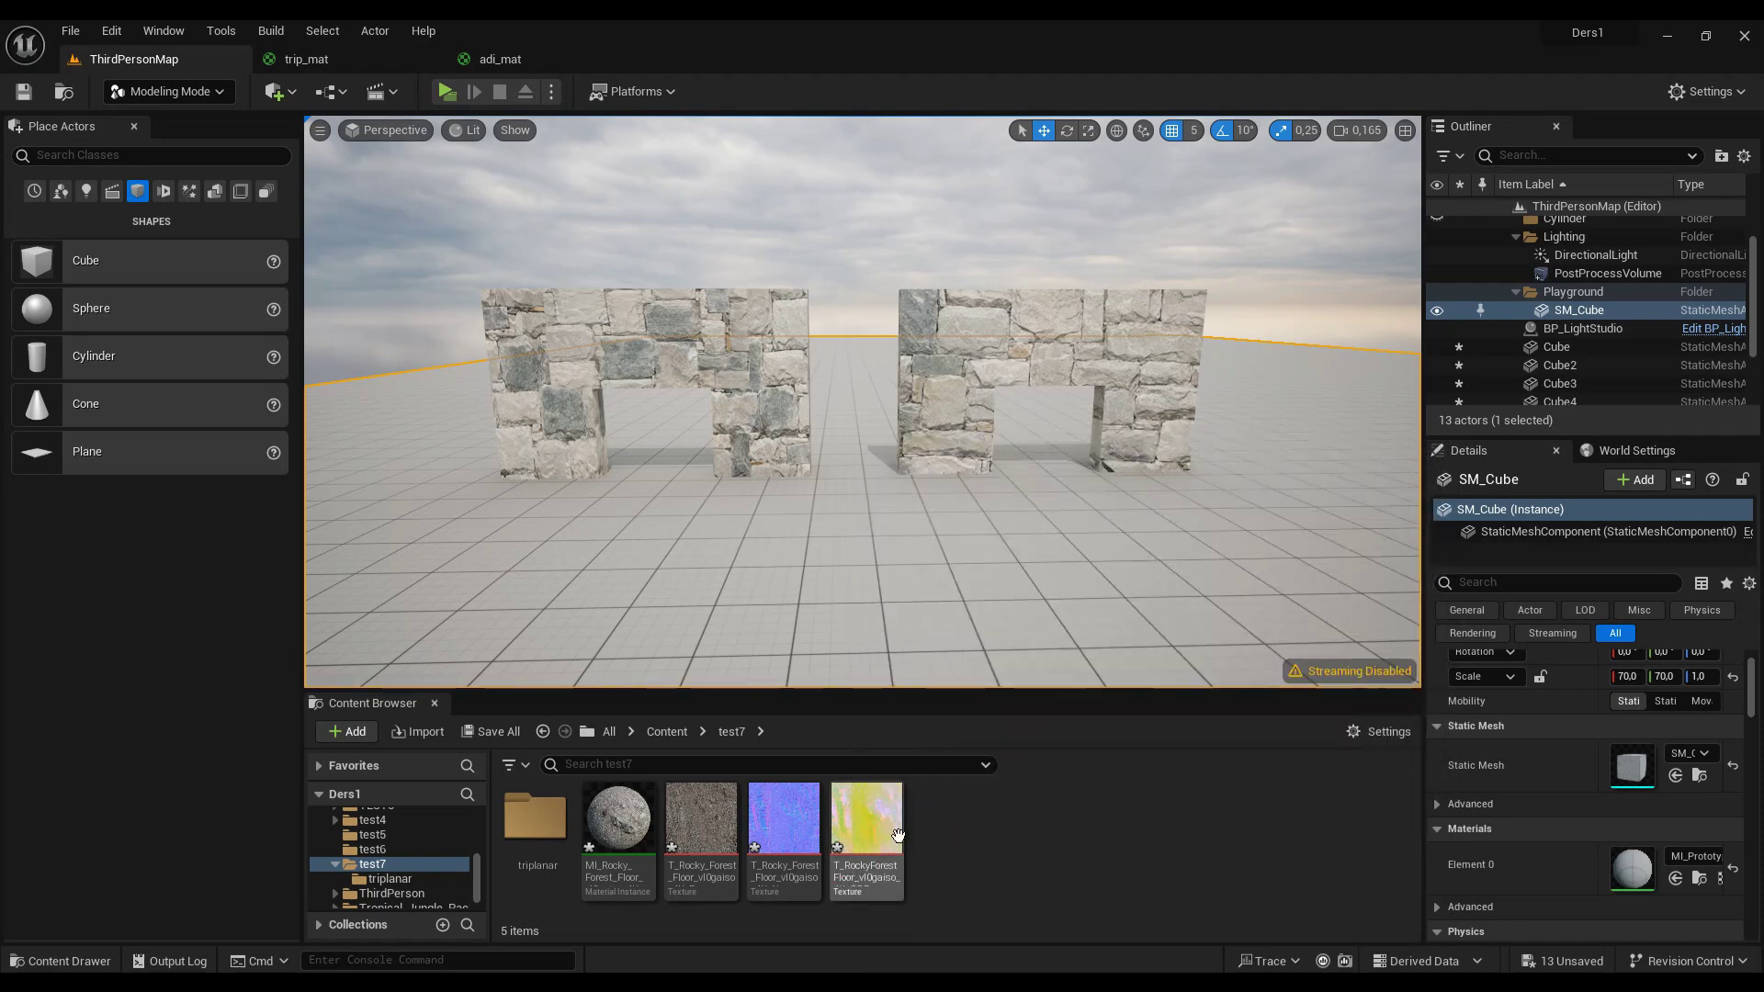
mouse_move(882, 822)
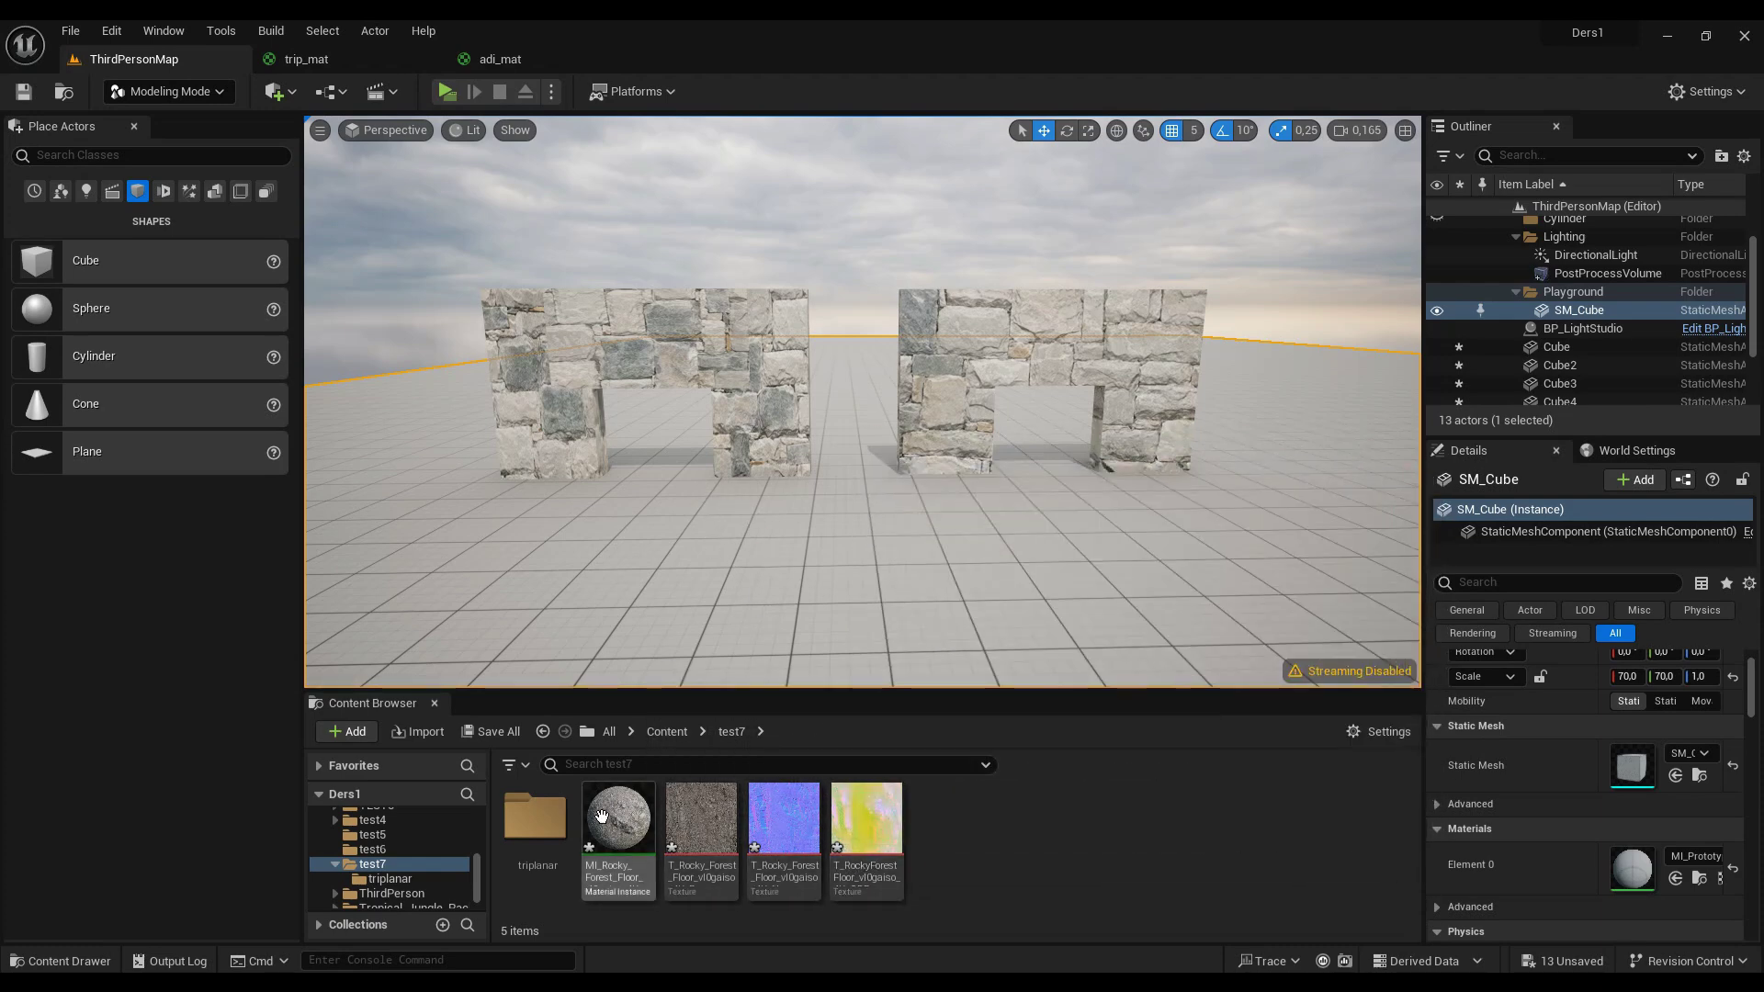
Step: Glance through the Window menu, then open the editor modes dropdown
click(163, 30)
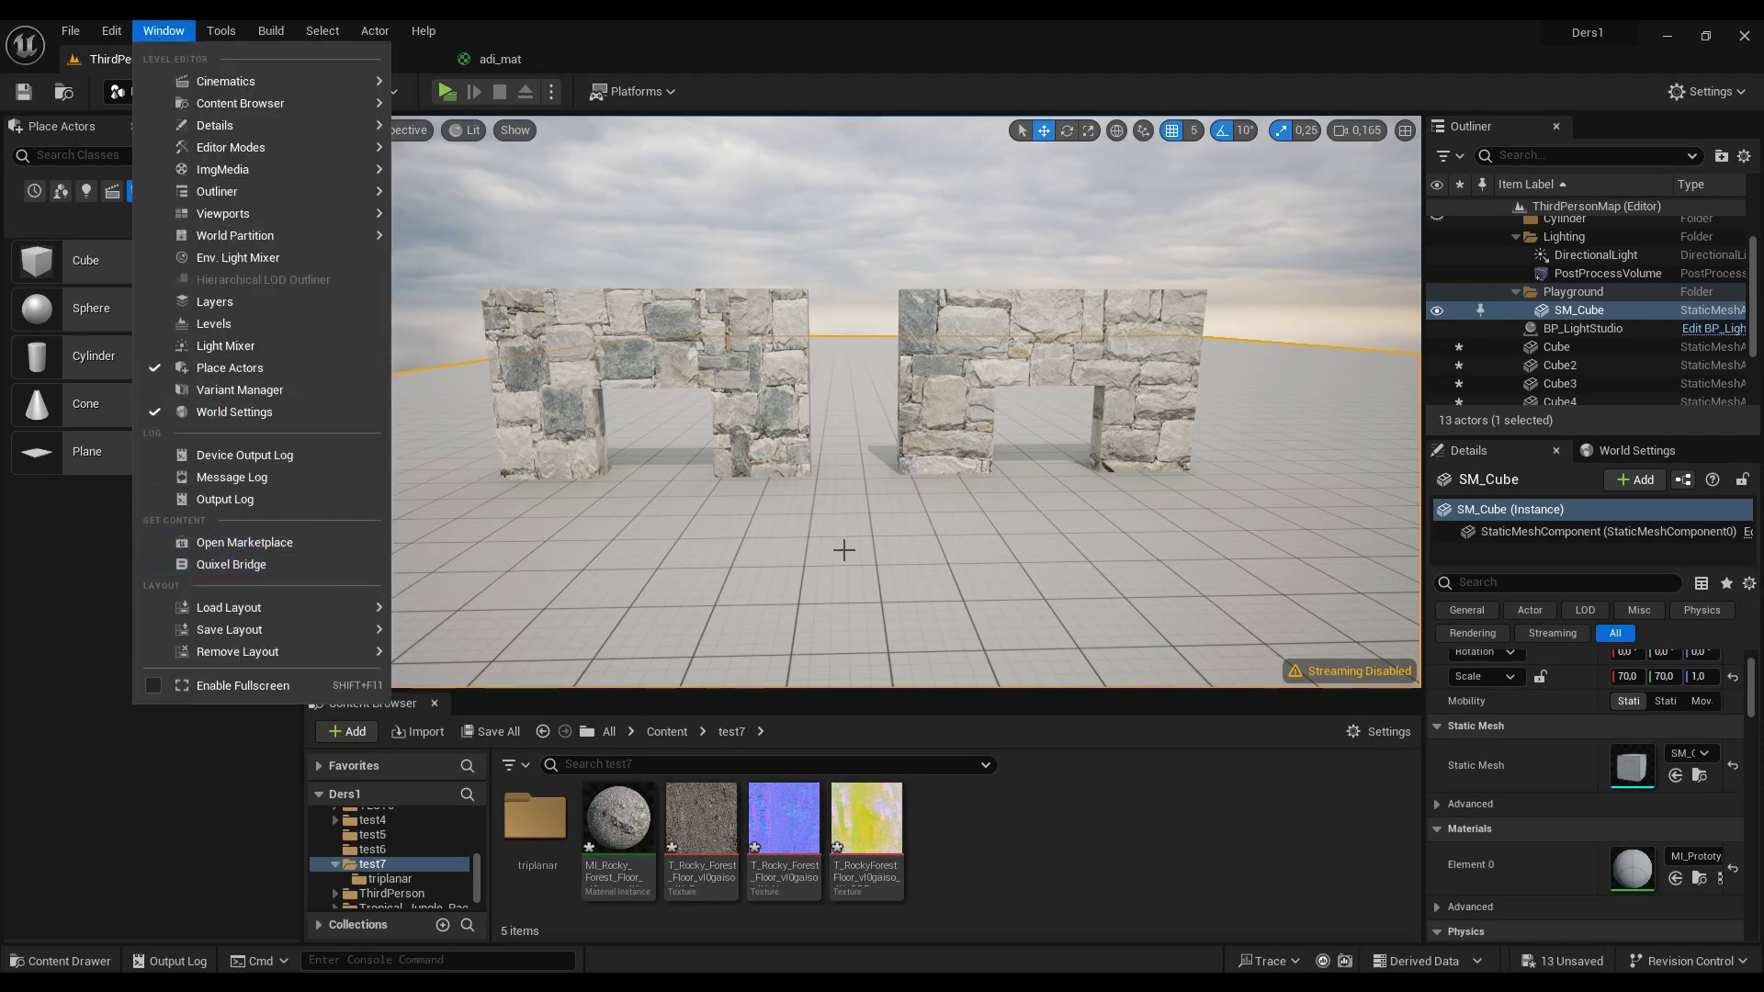
click(844, 593)
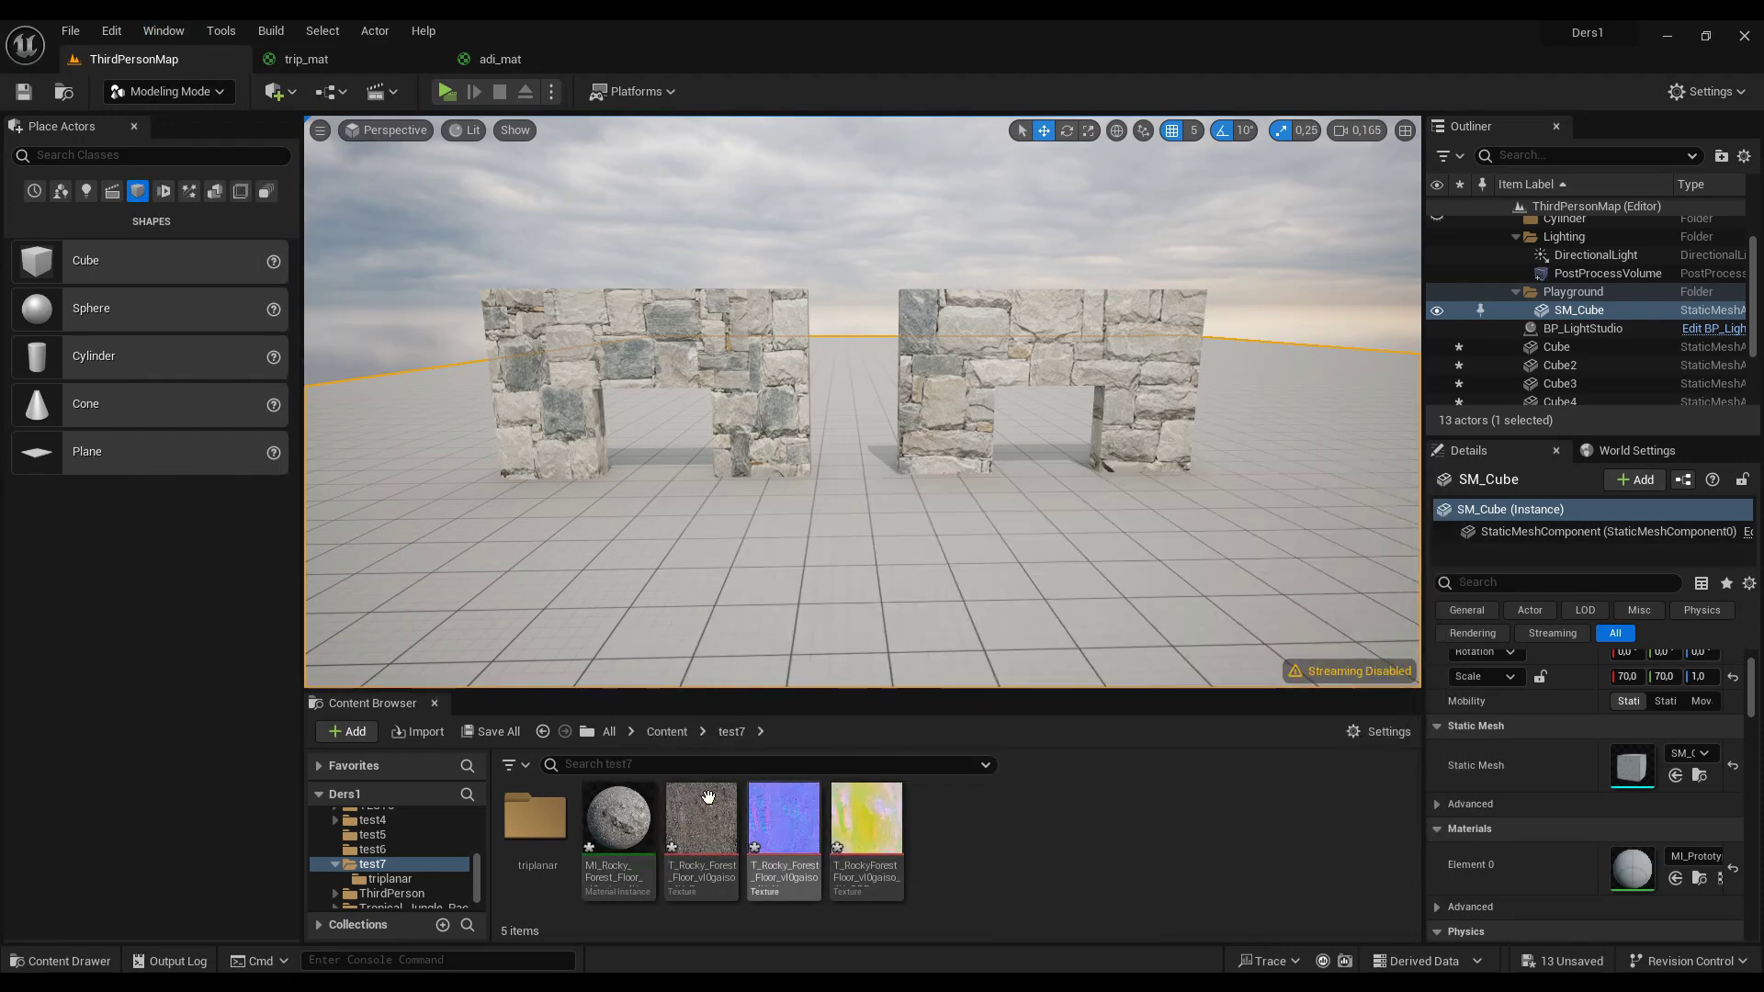
click(203, 95)
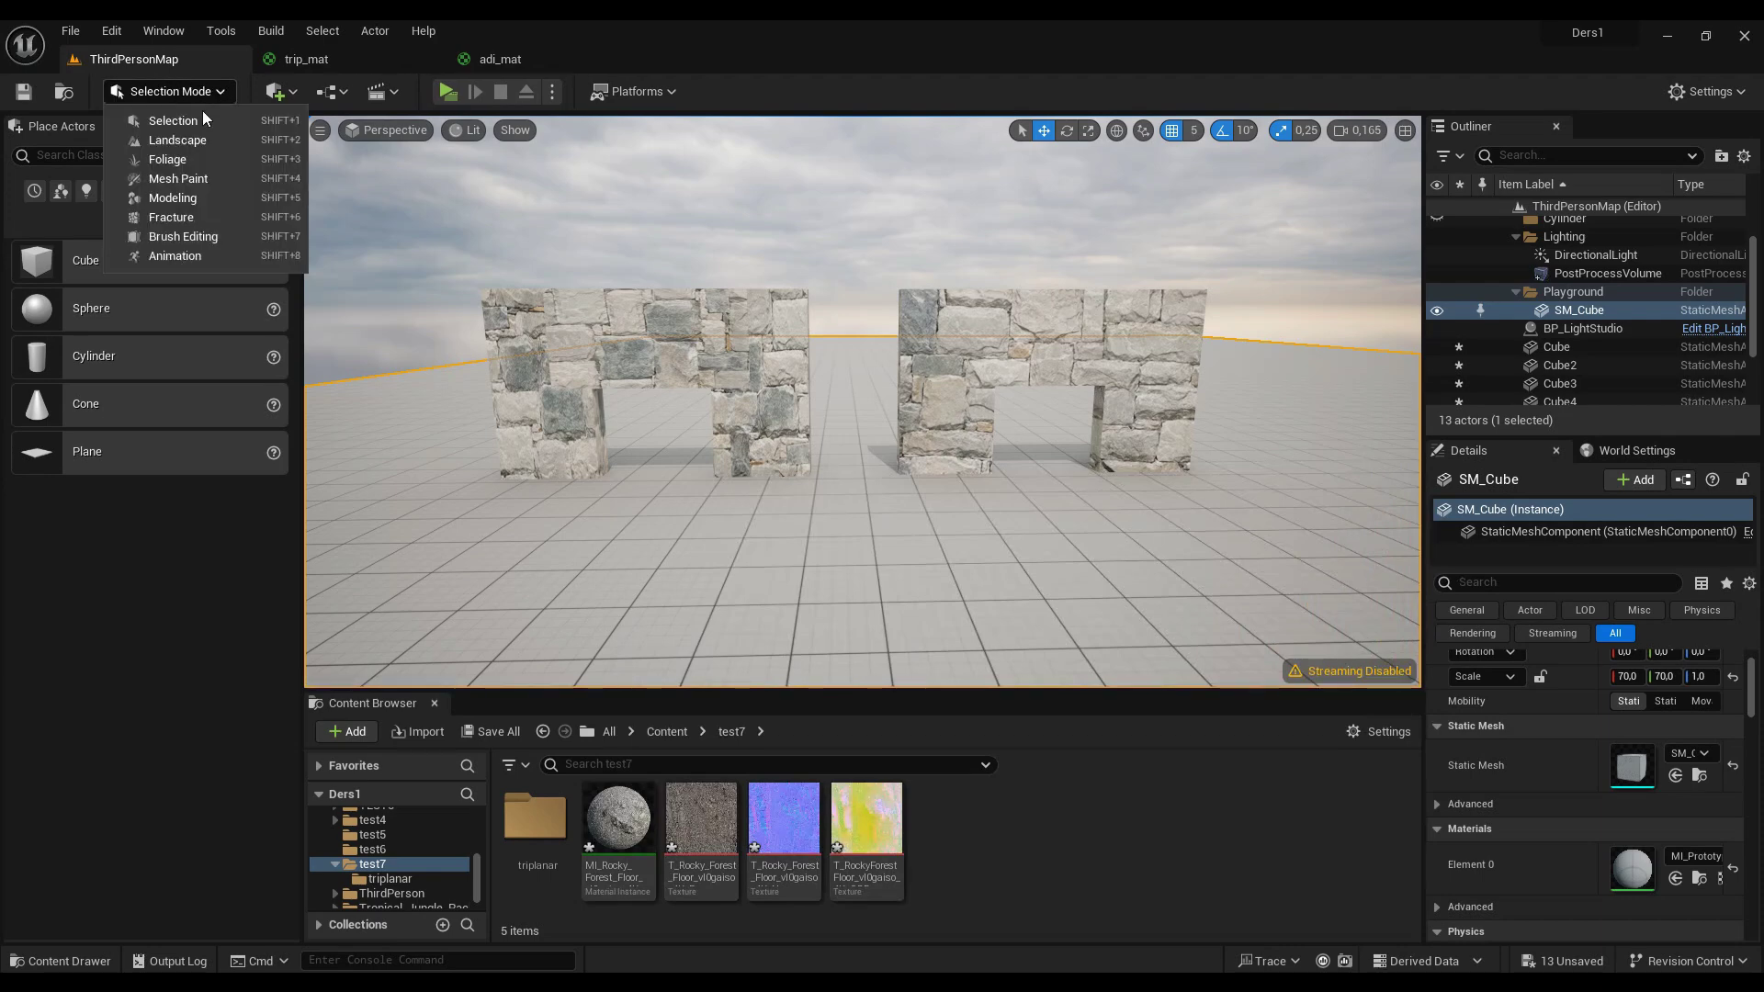
Step: In Modeling mode, create a roughly 929 × 631 Rectangle mesh on the floor before the arches
click(203, 199)
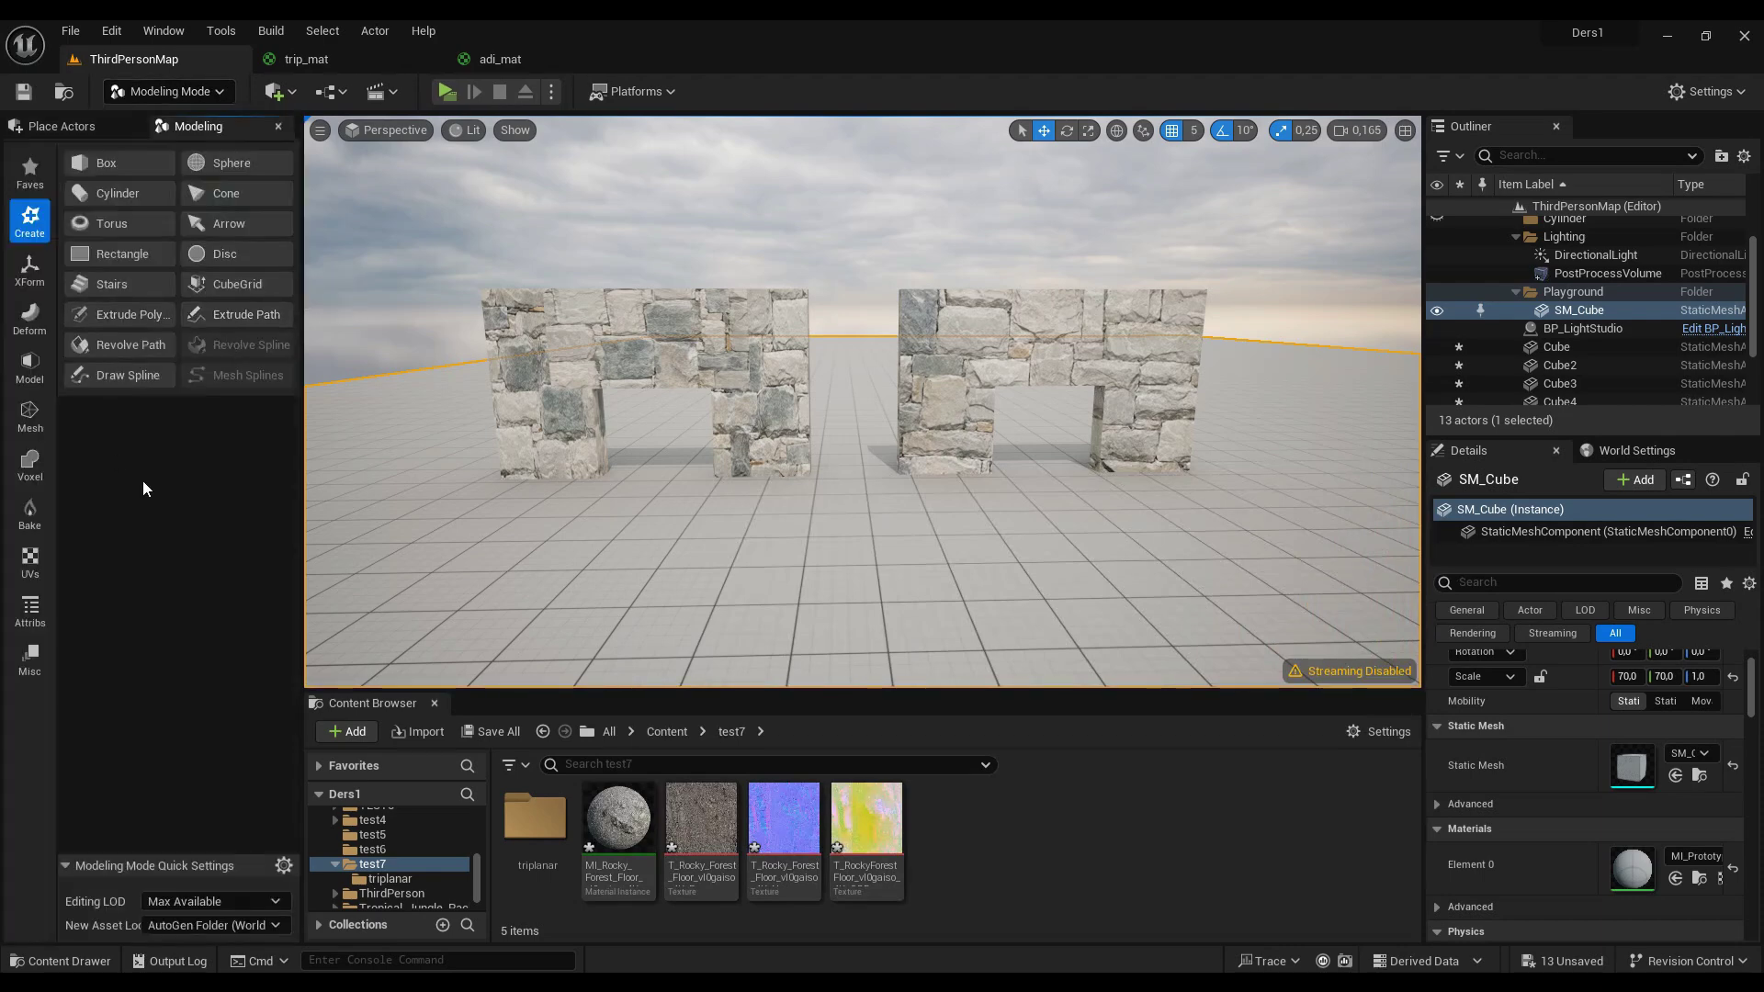
click(125, 256)
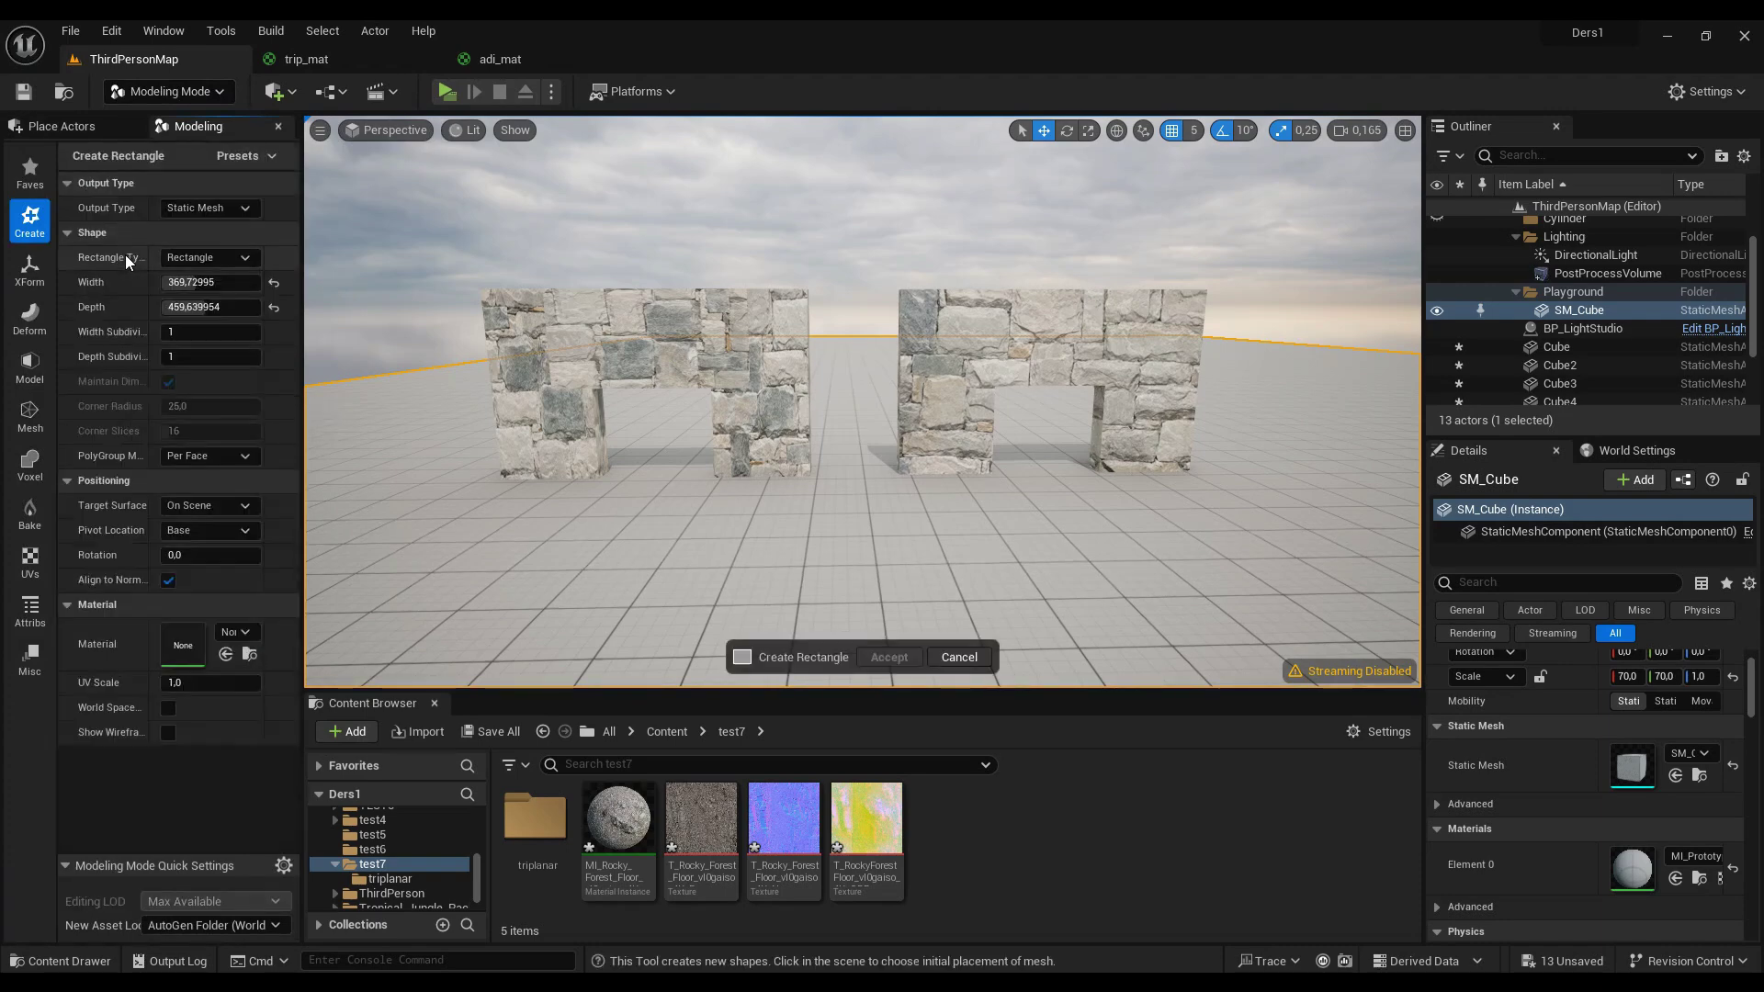
click(815, 542)
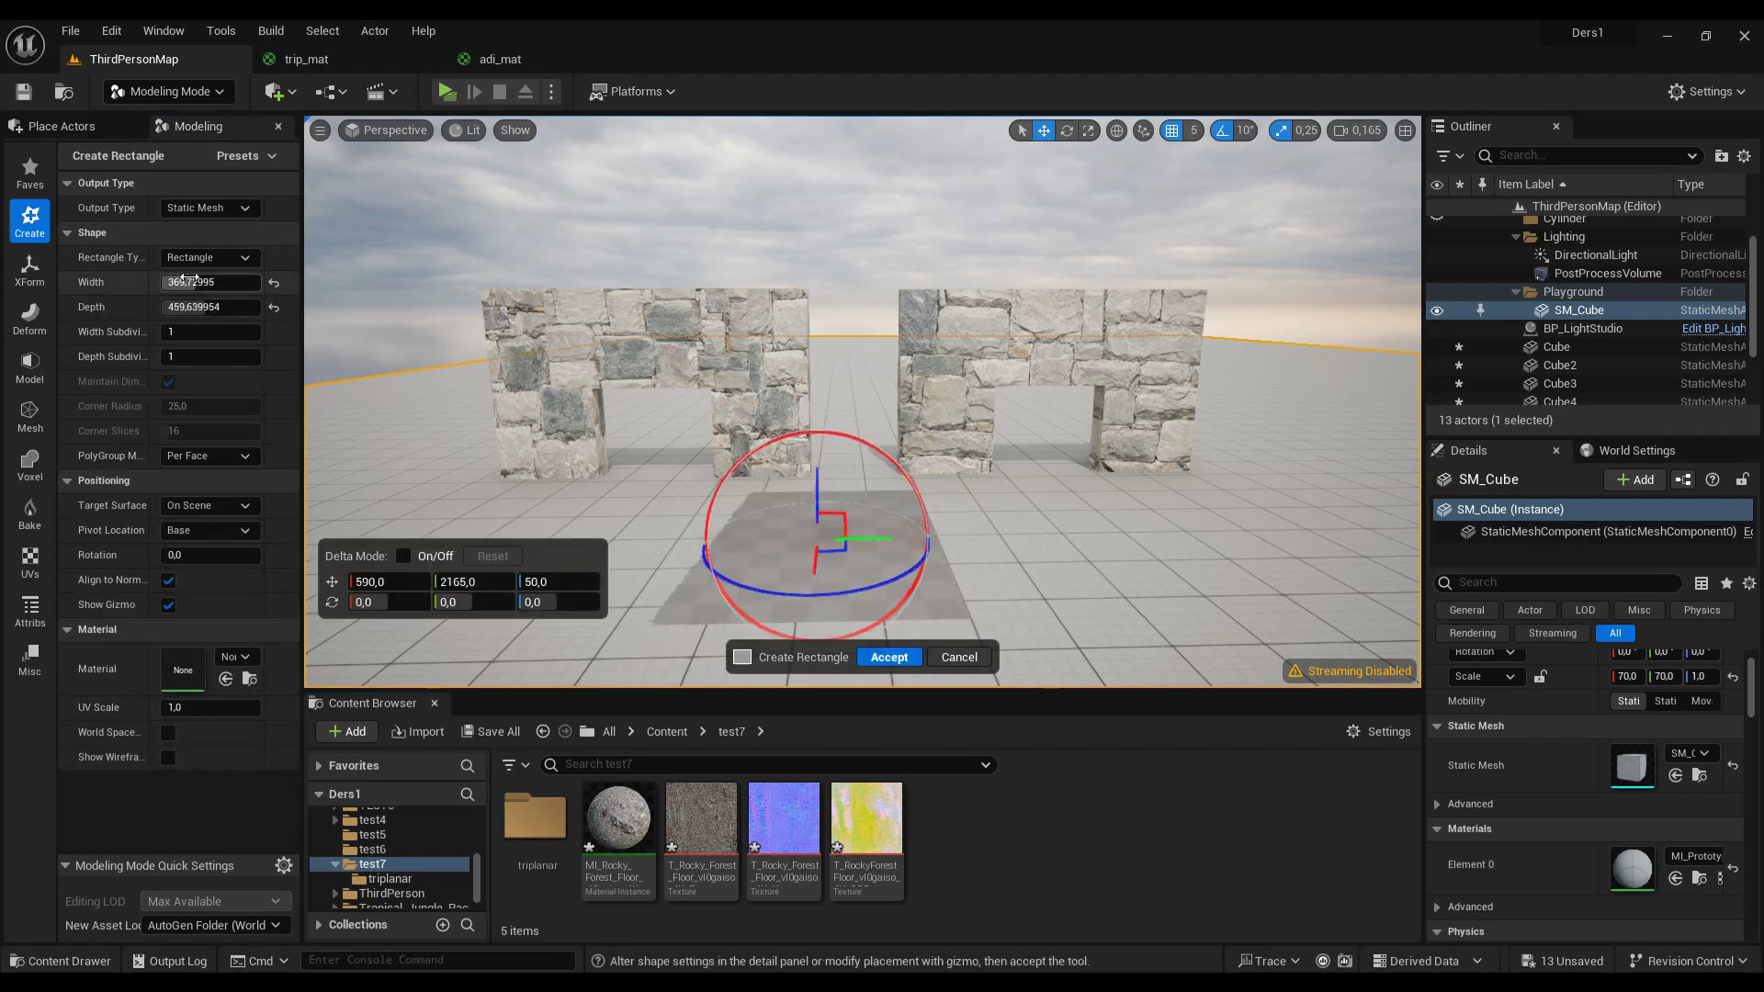
mouse_move(183, 278)
mouse_down()
mouse_move(276, 279)
mouse_move(210, 336)
mouse_up()
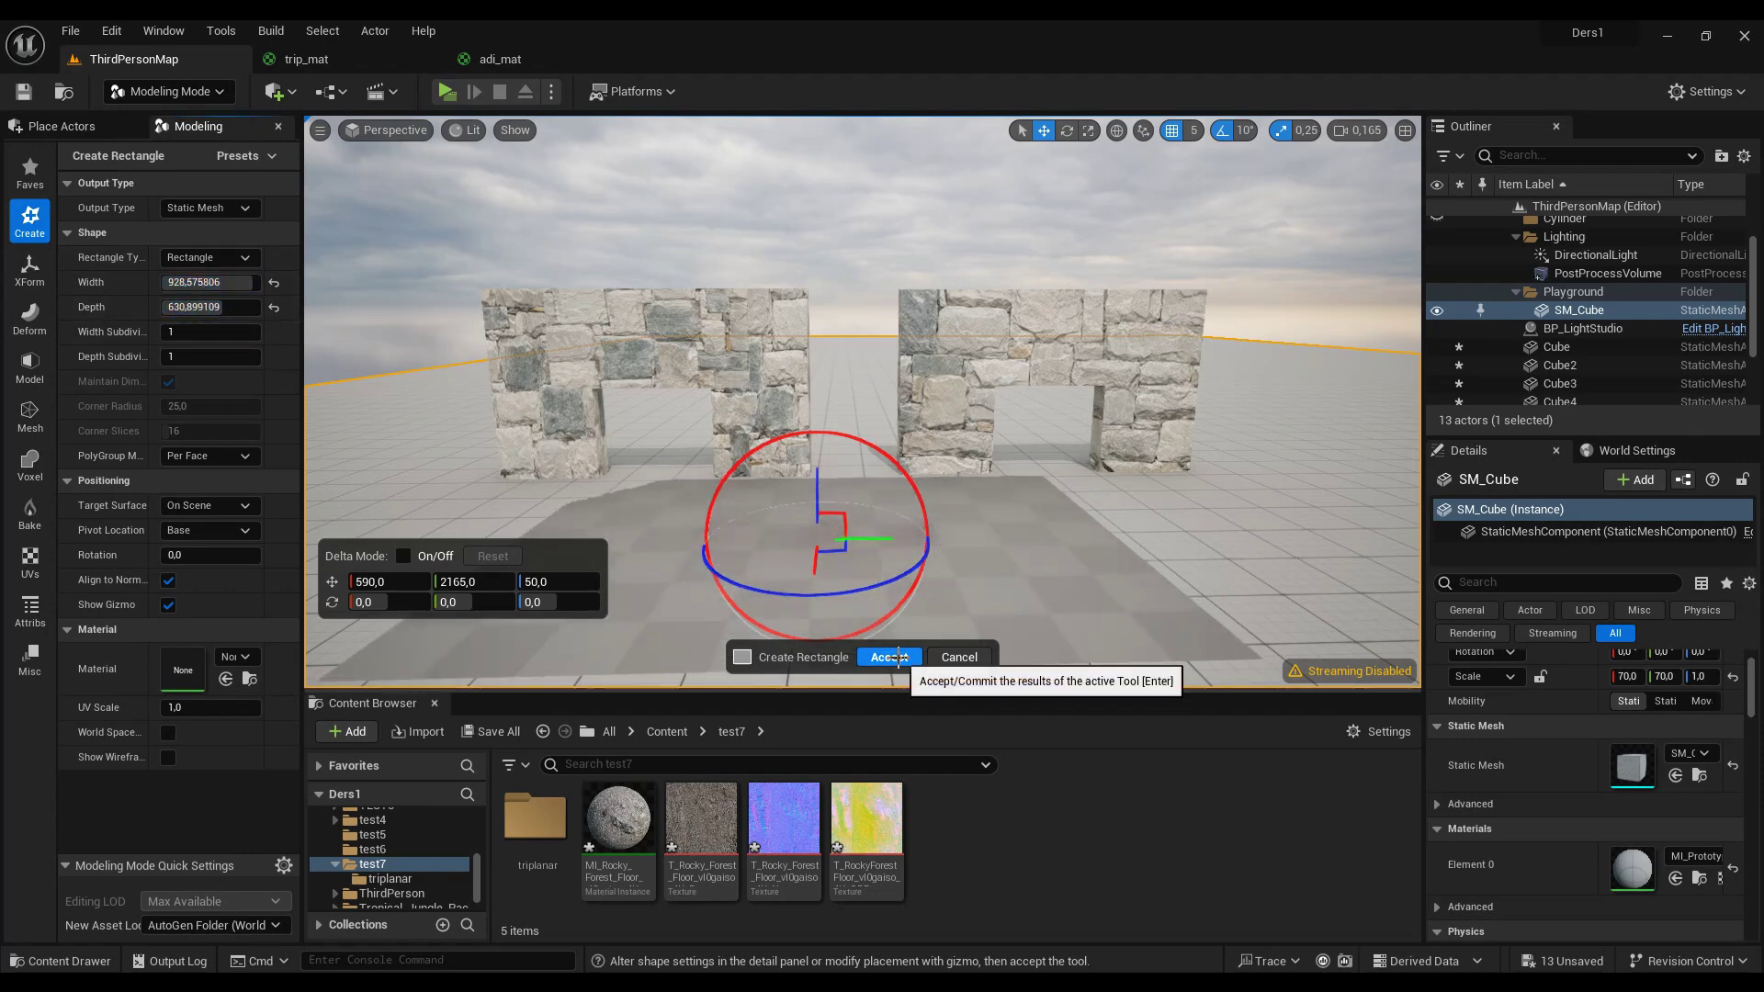
click(889, 657)
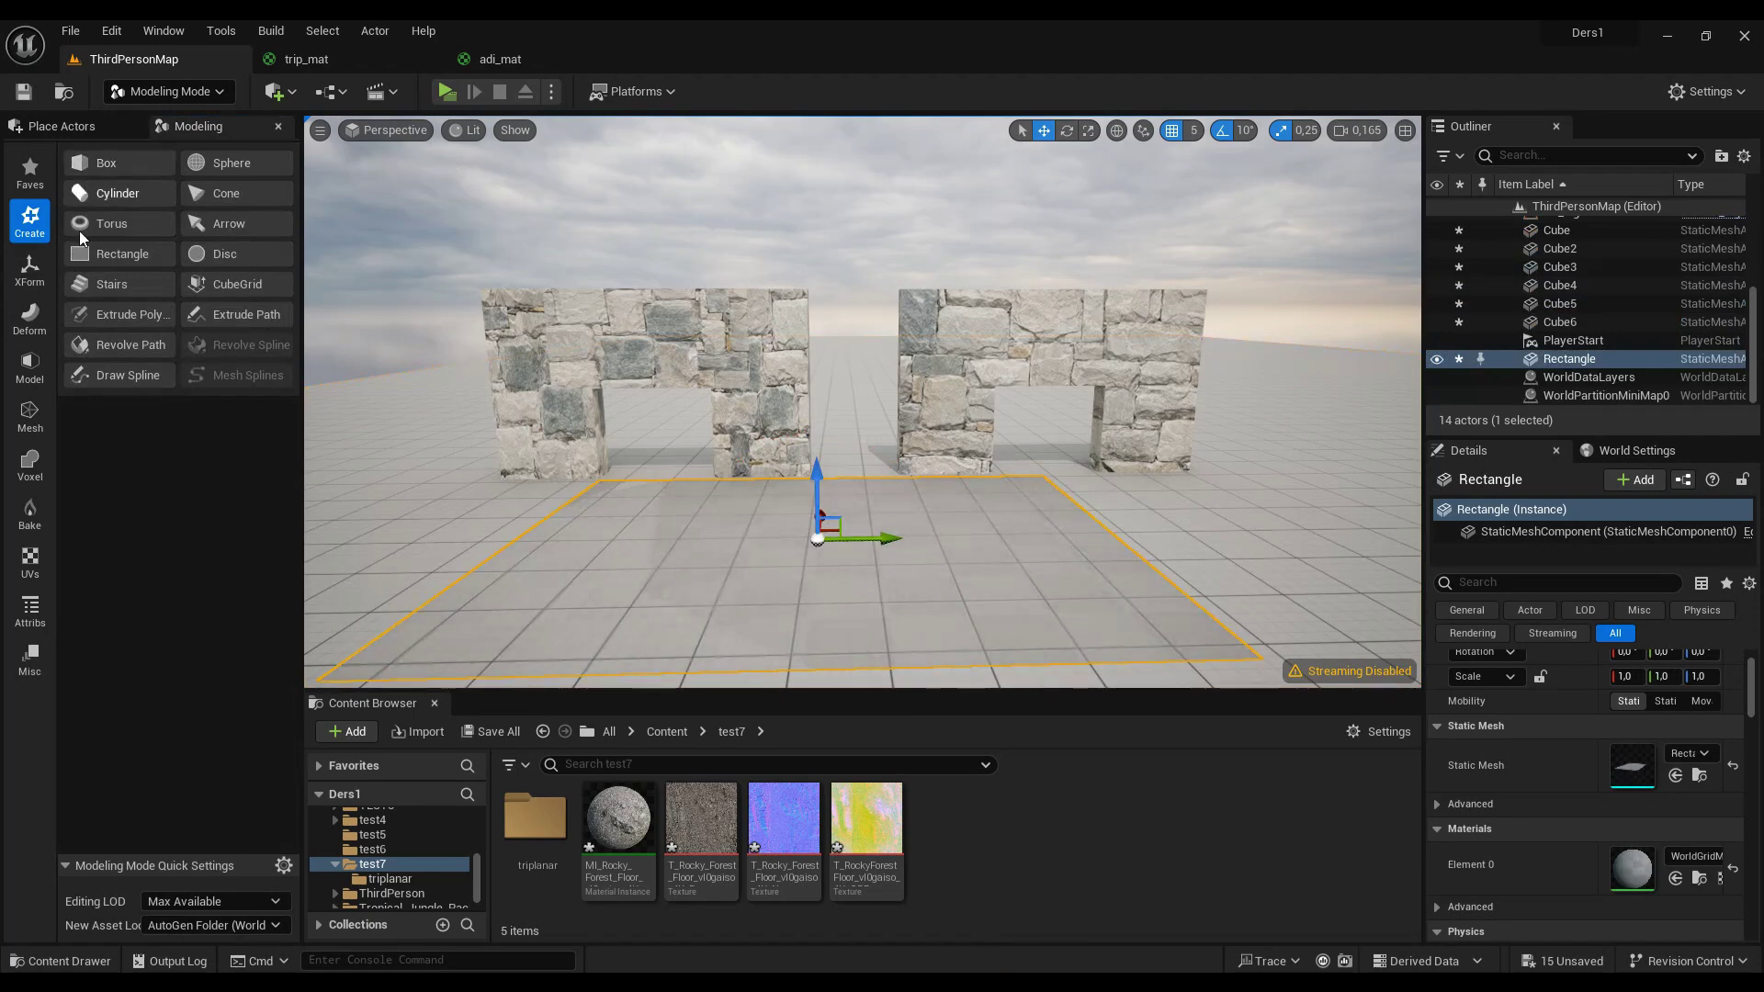
Step: Remesh the floor rectangle into more triangles, then bring up the Deform tool set
click(29, 424)
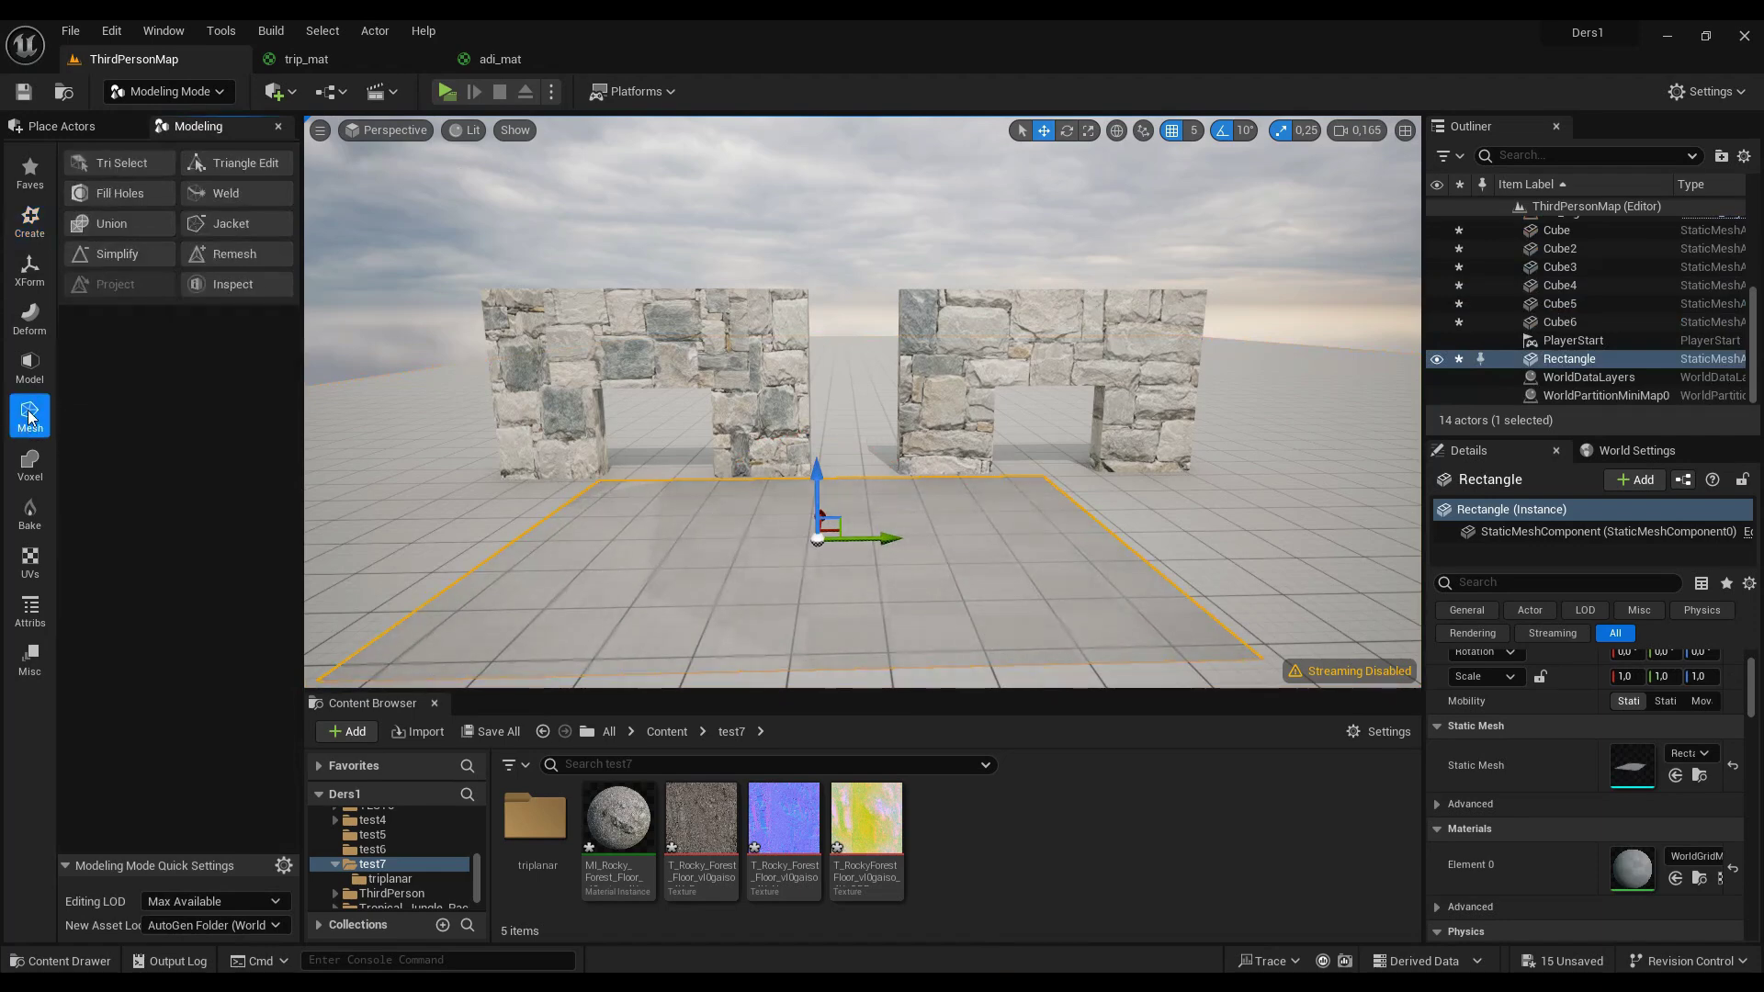
click(239, 252)
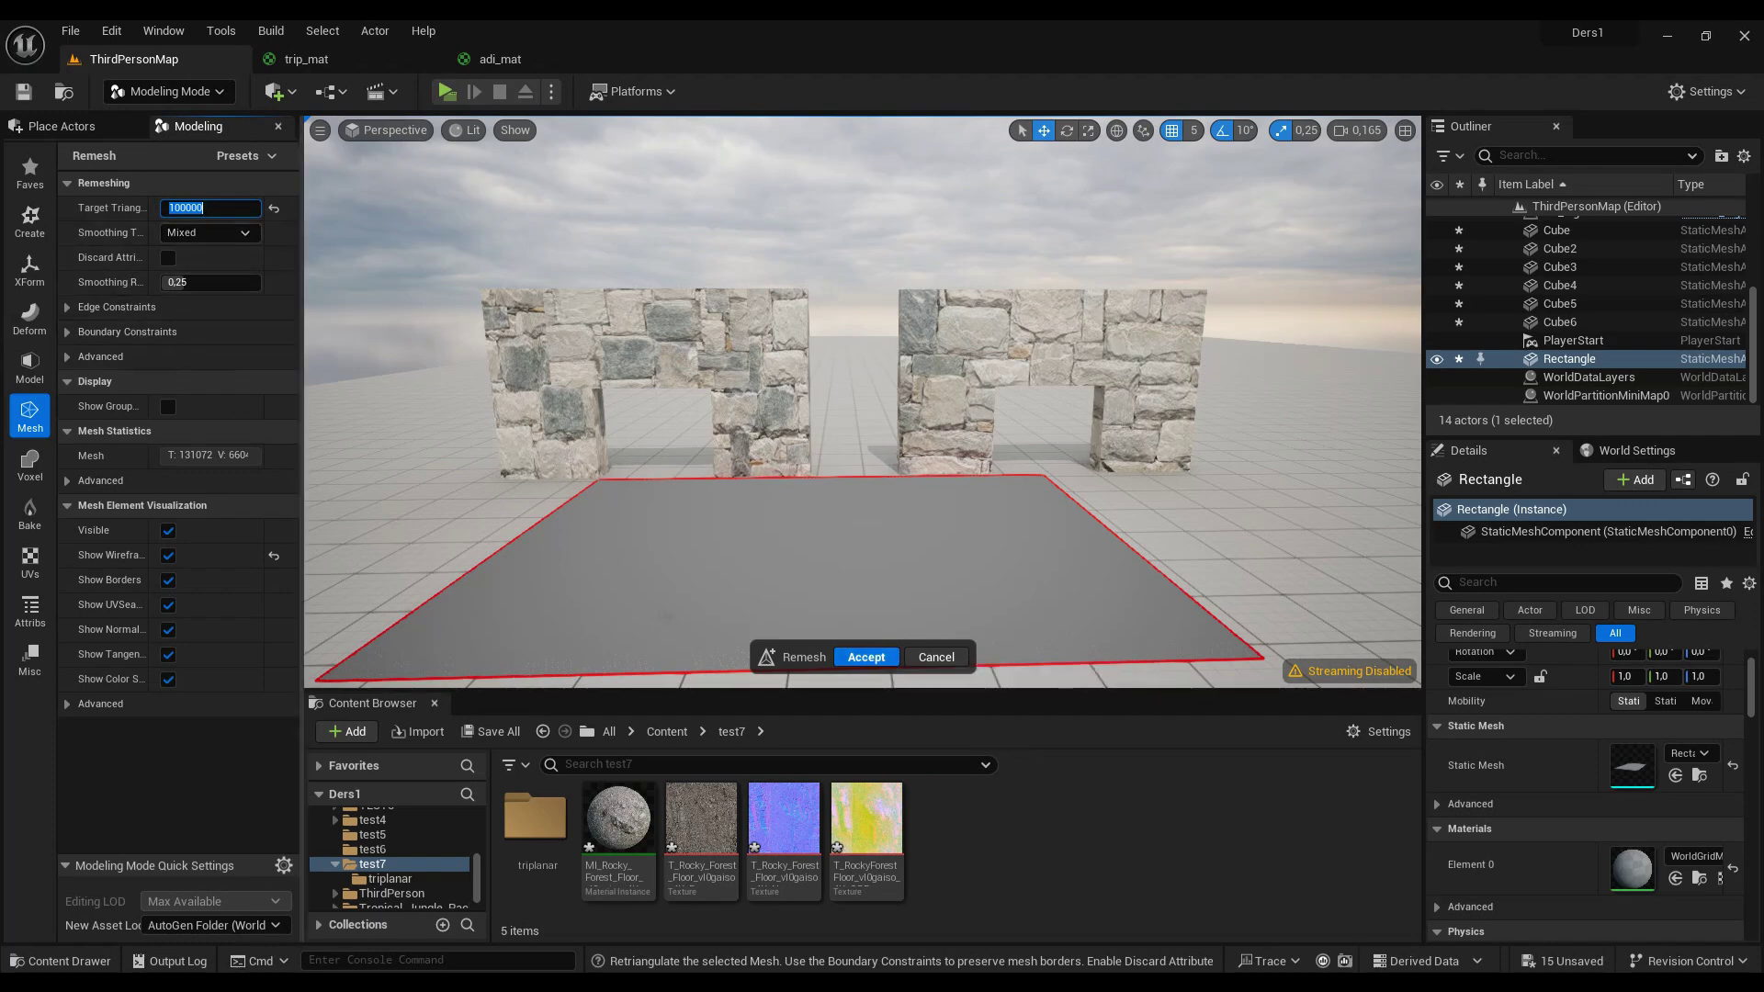
click(875, 657)
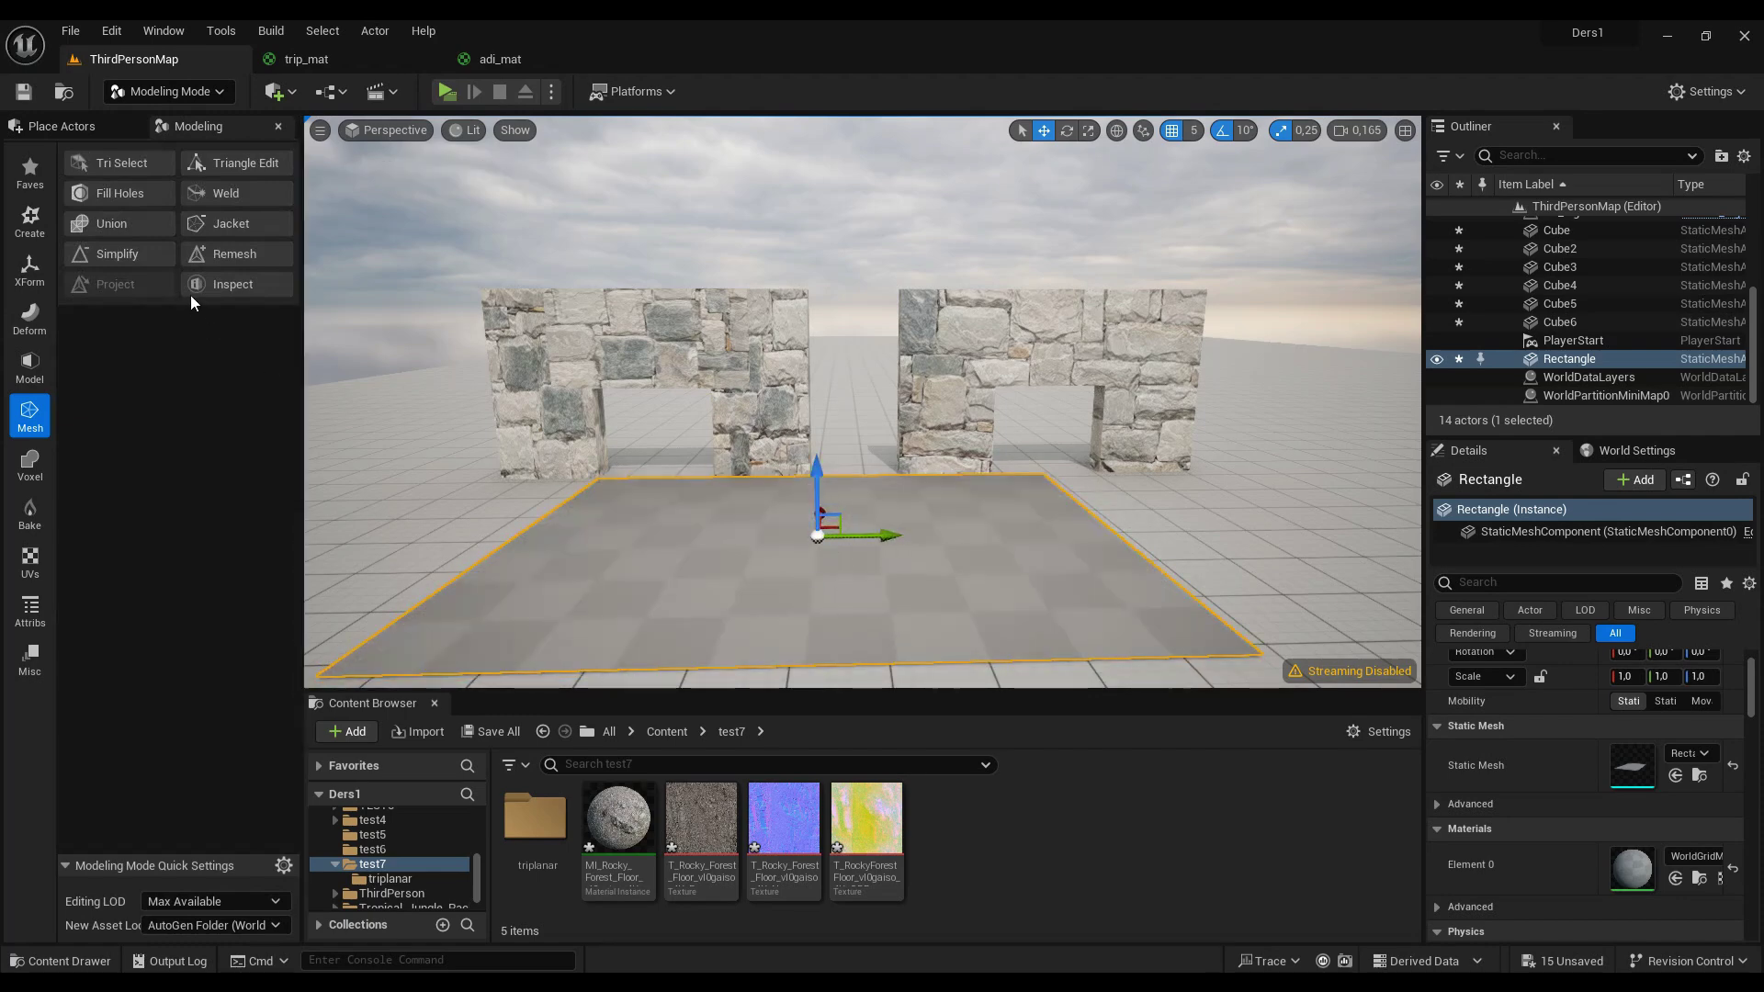
click(30, 319)
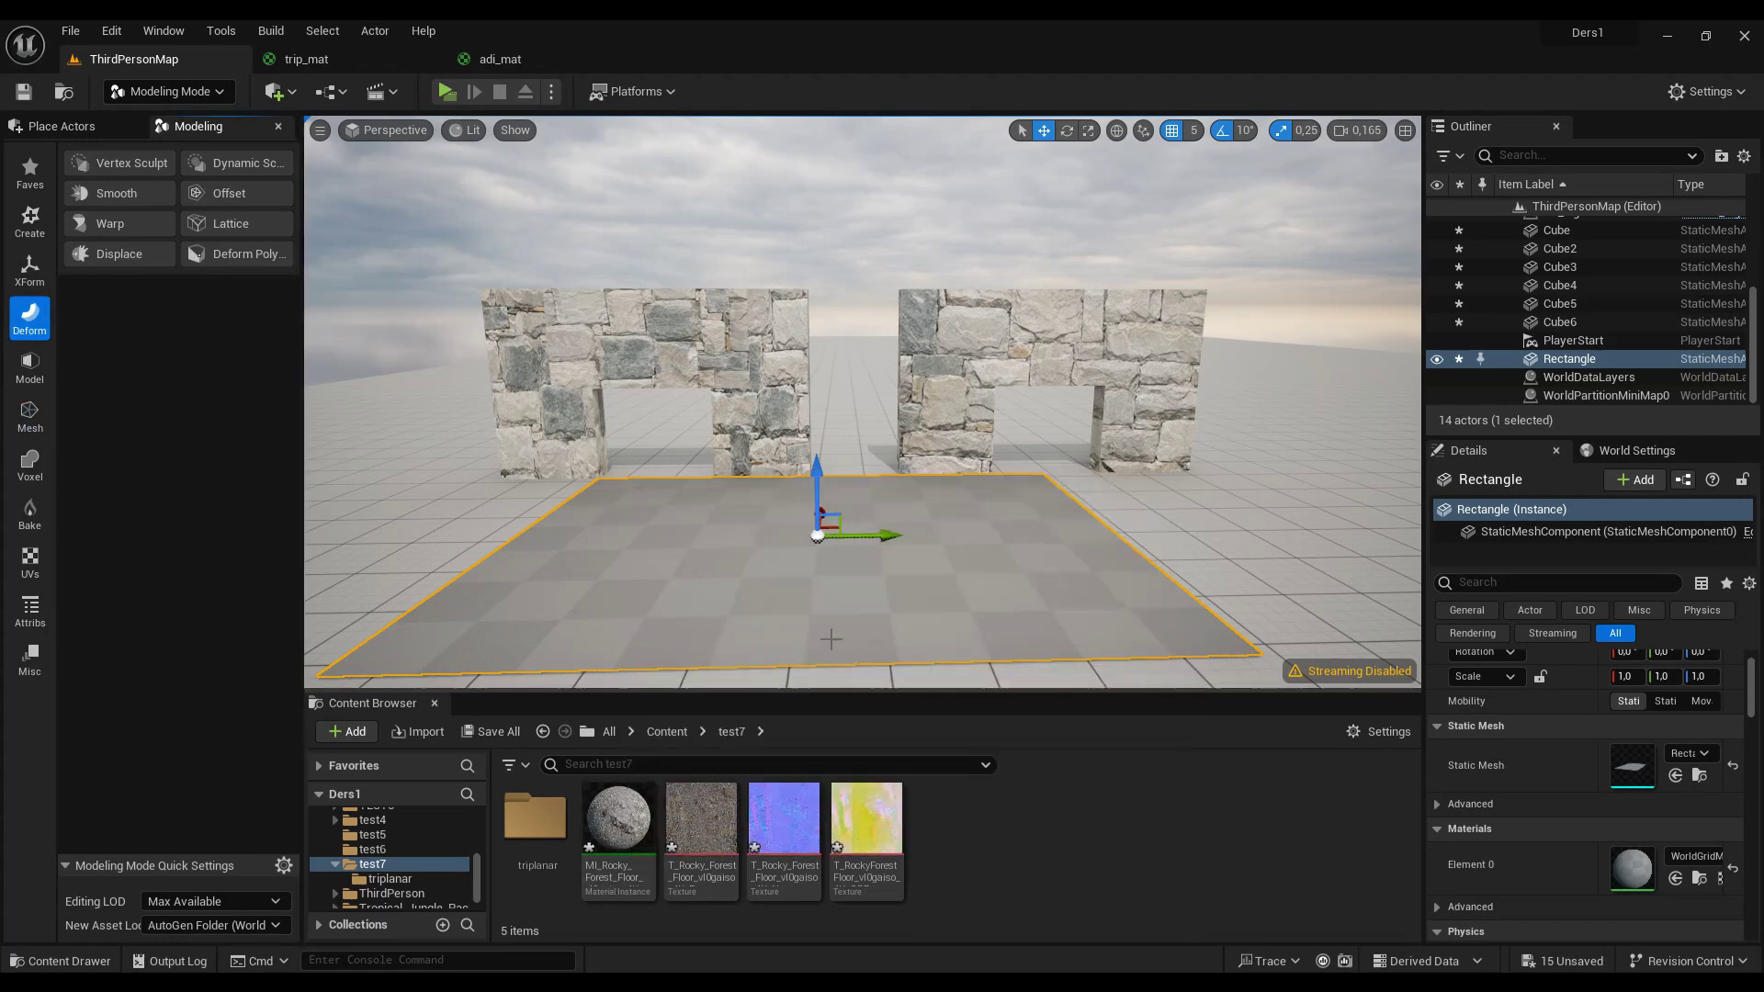
Step: Assign MI_Rocky_Forest_Floor to the floor rectangle's Element 0 material slot
click(616, 814)
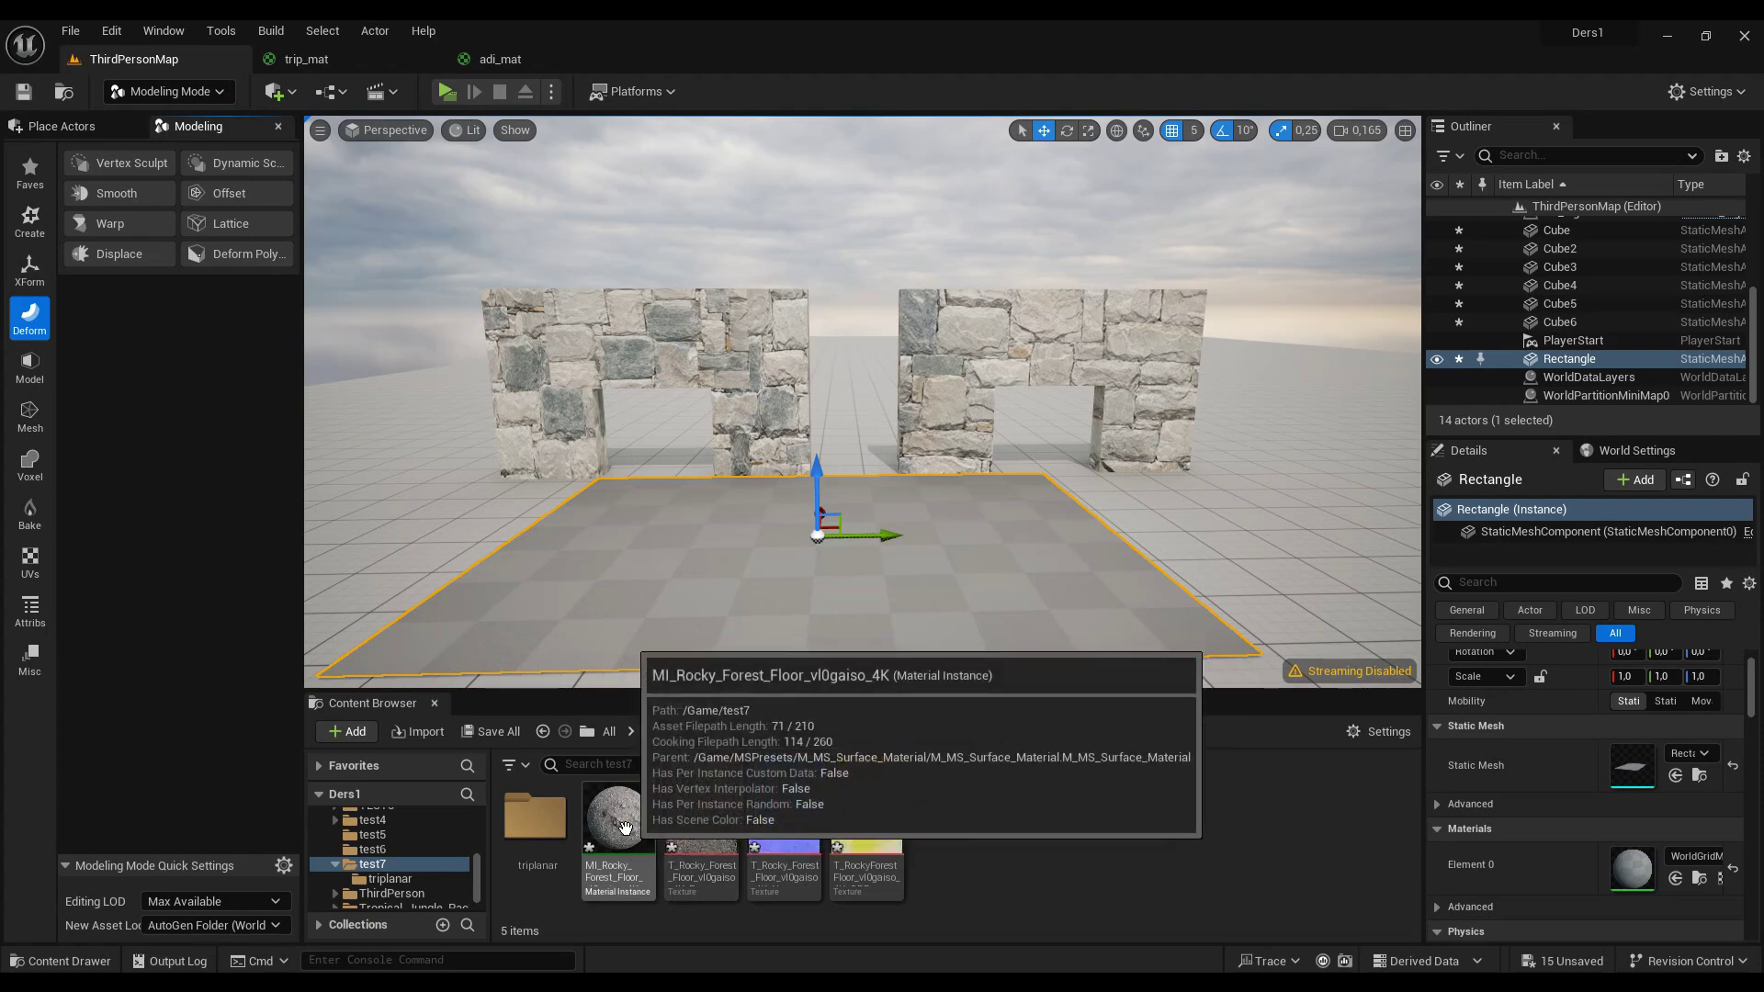
click(1670, 875)
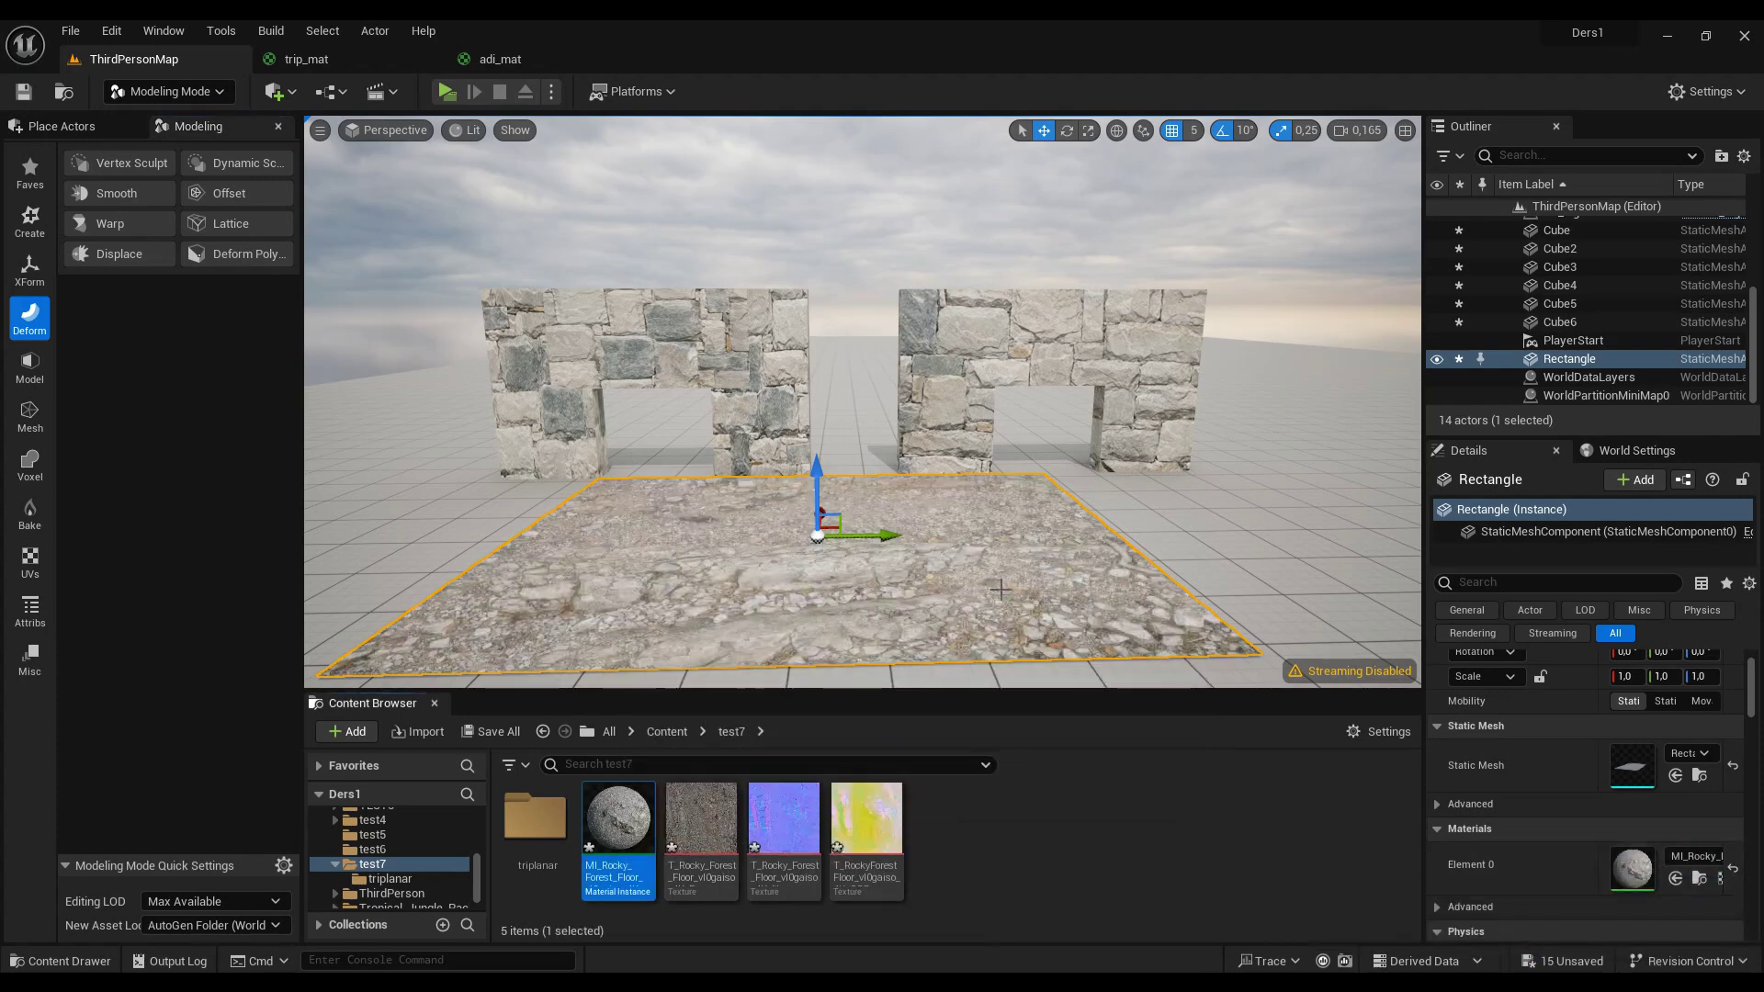
mouse_move(907, 564)
right_down()
mouse_move(907, 625)
mouse_move(882, 588)
mouse_move(882, 496)
mouse_move(833, 531)
right_up()
Step: Start the Displace tool with Displacement Type set to Texture2D Map
click(105, 257)
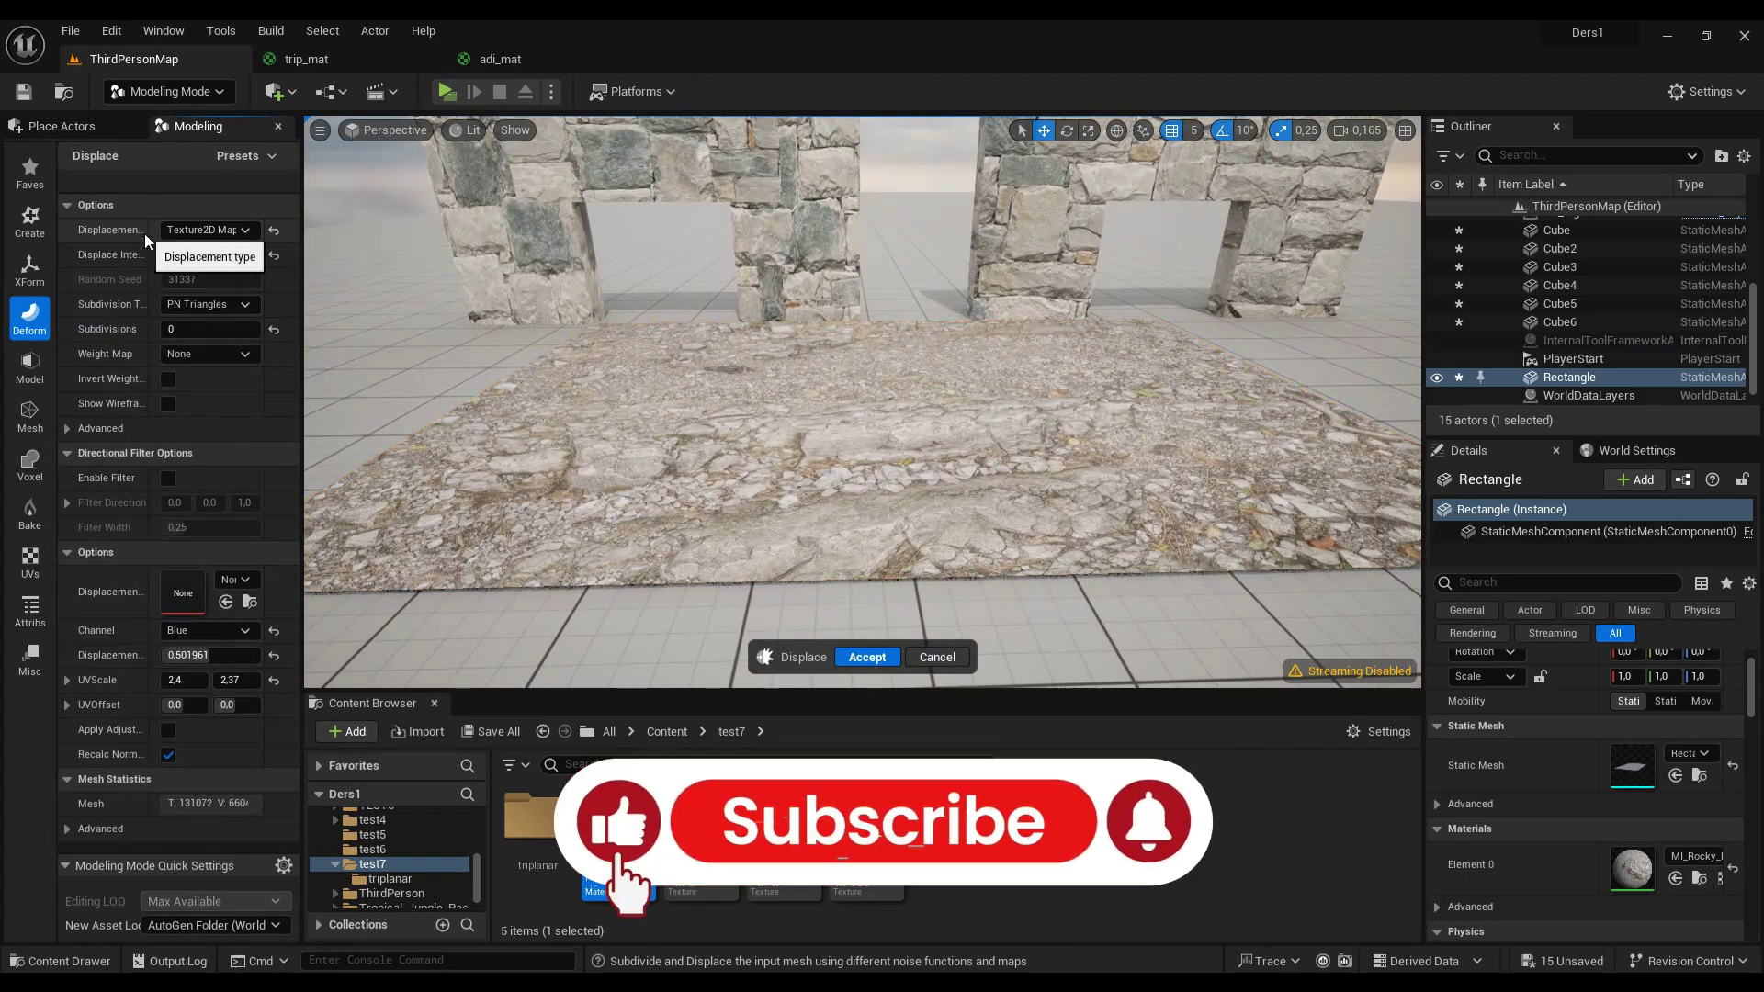
mouse_move(145, 235)
mouse_down()
mouse_move(179, 241)
mouse_move(162, 230)
mouse_up()
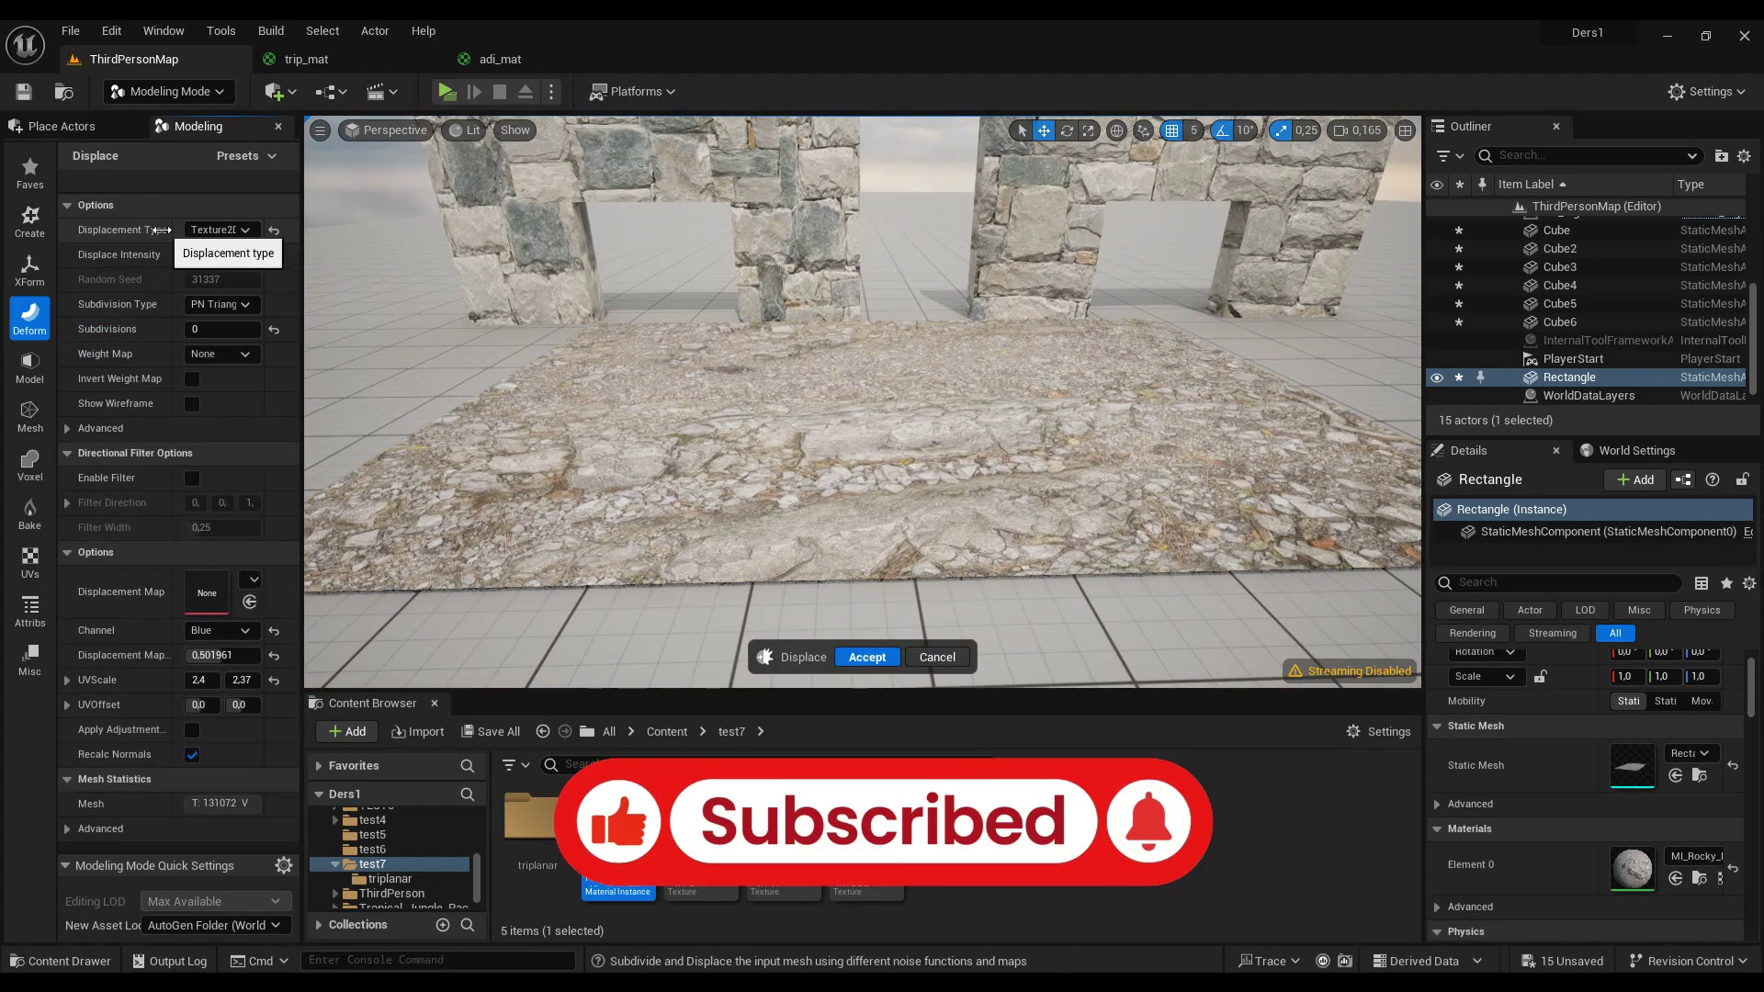
click(202, 232)
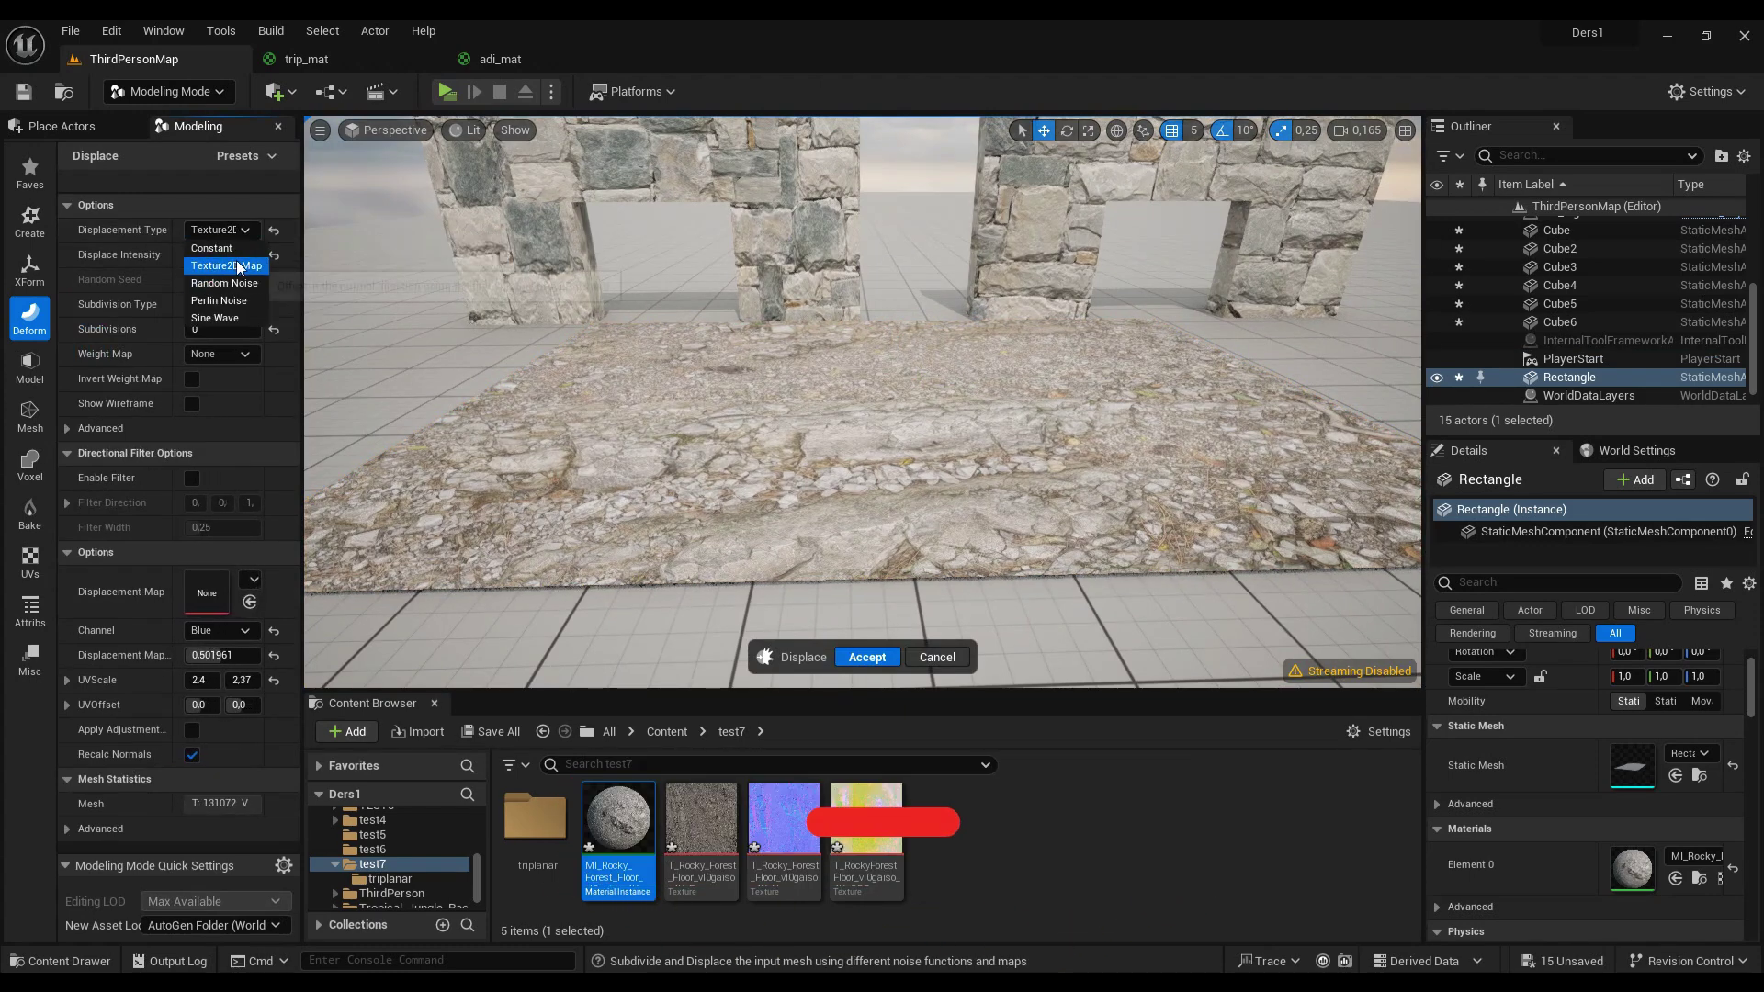
click(225, 267)
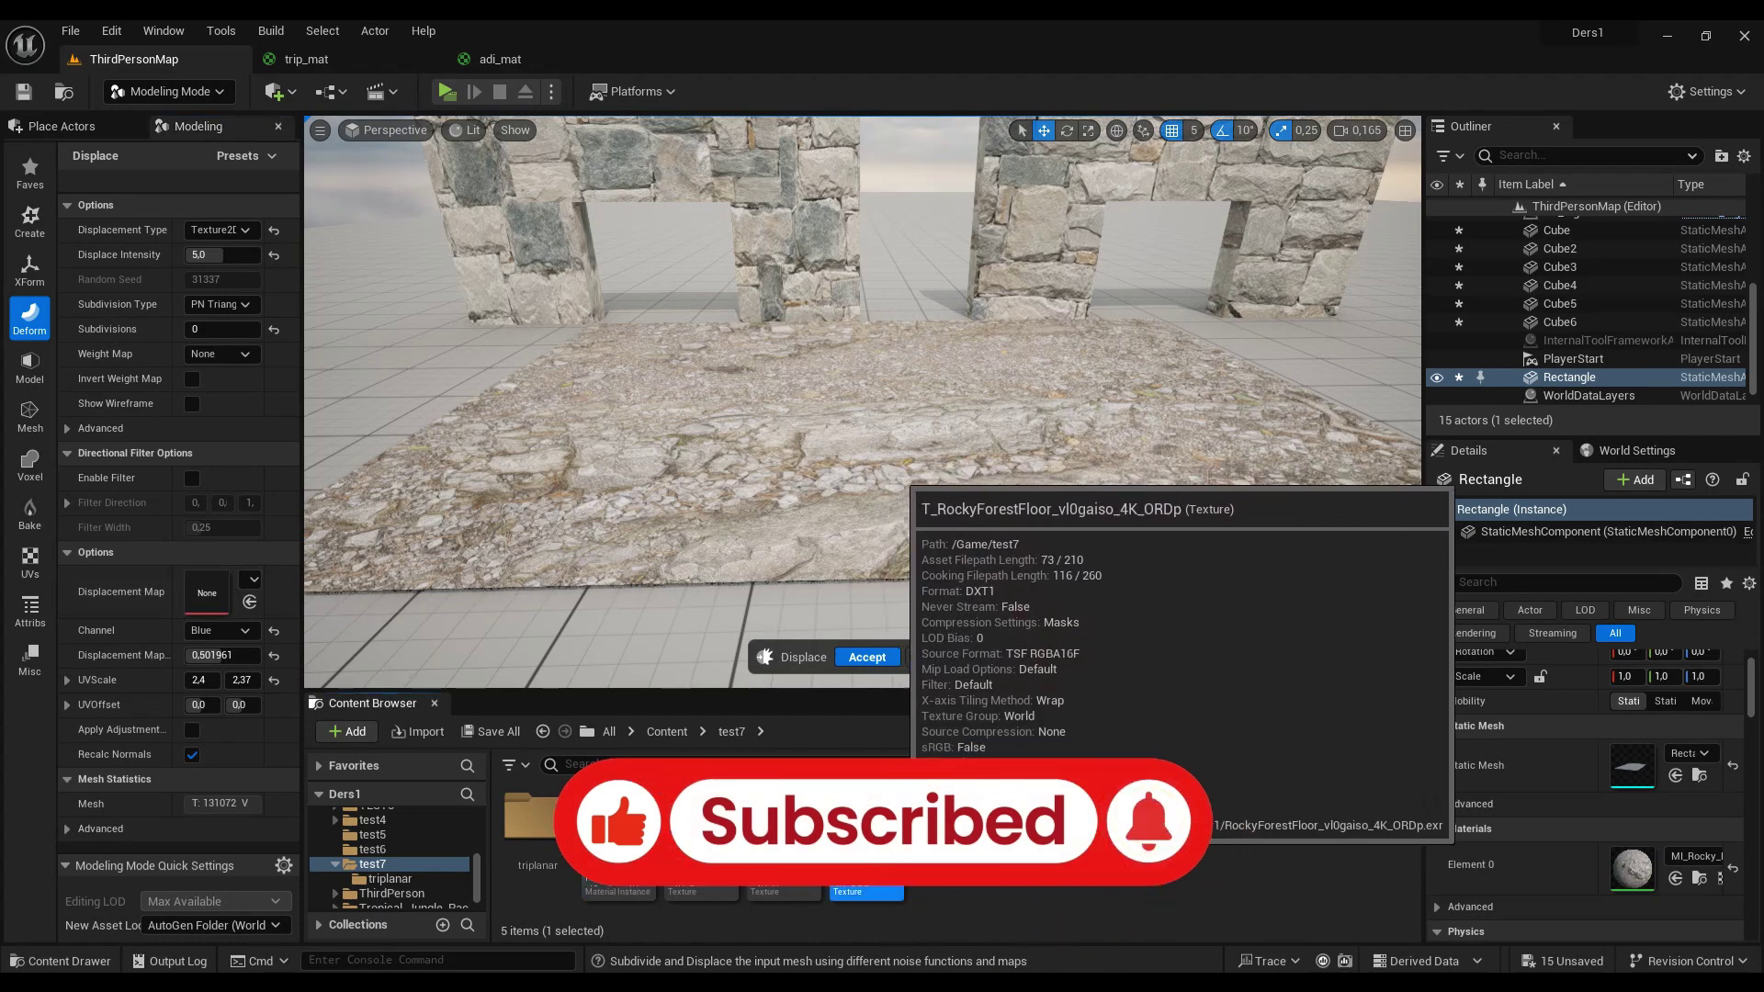
Step: Use the T_RockyForestFloor ORDp texture as the displacement map, reading the Blue channel
click(867, 863)
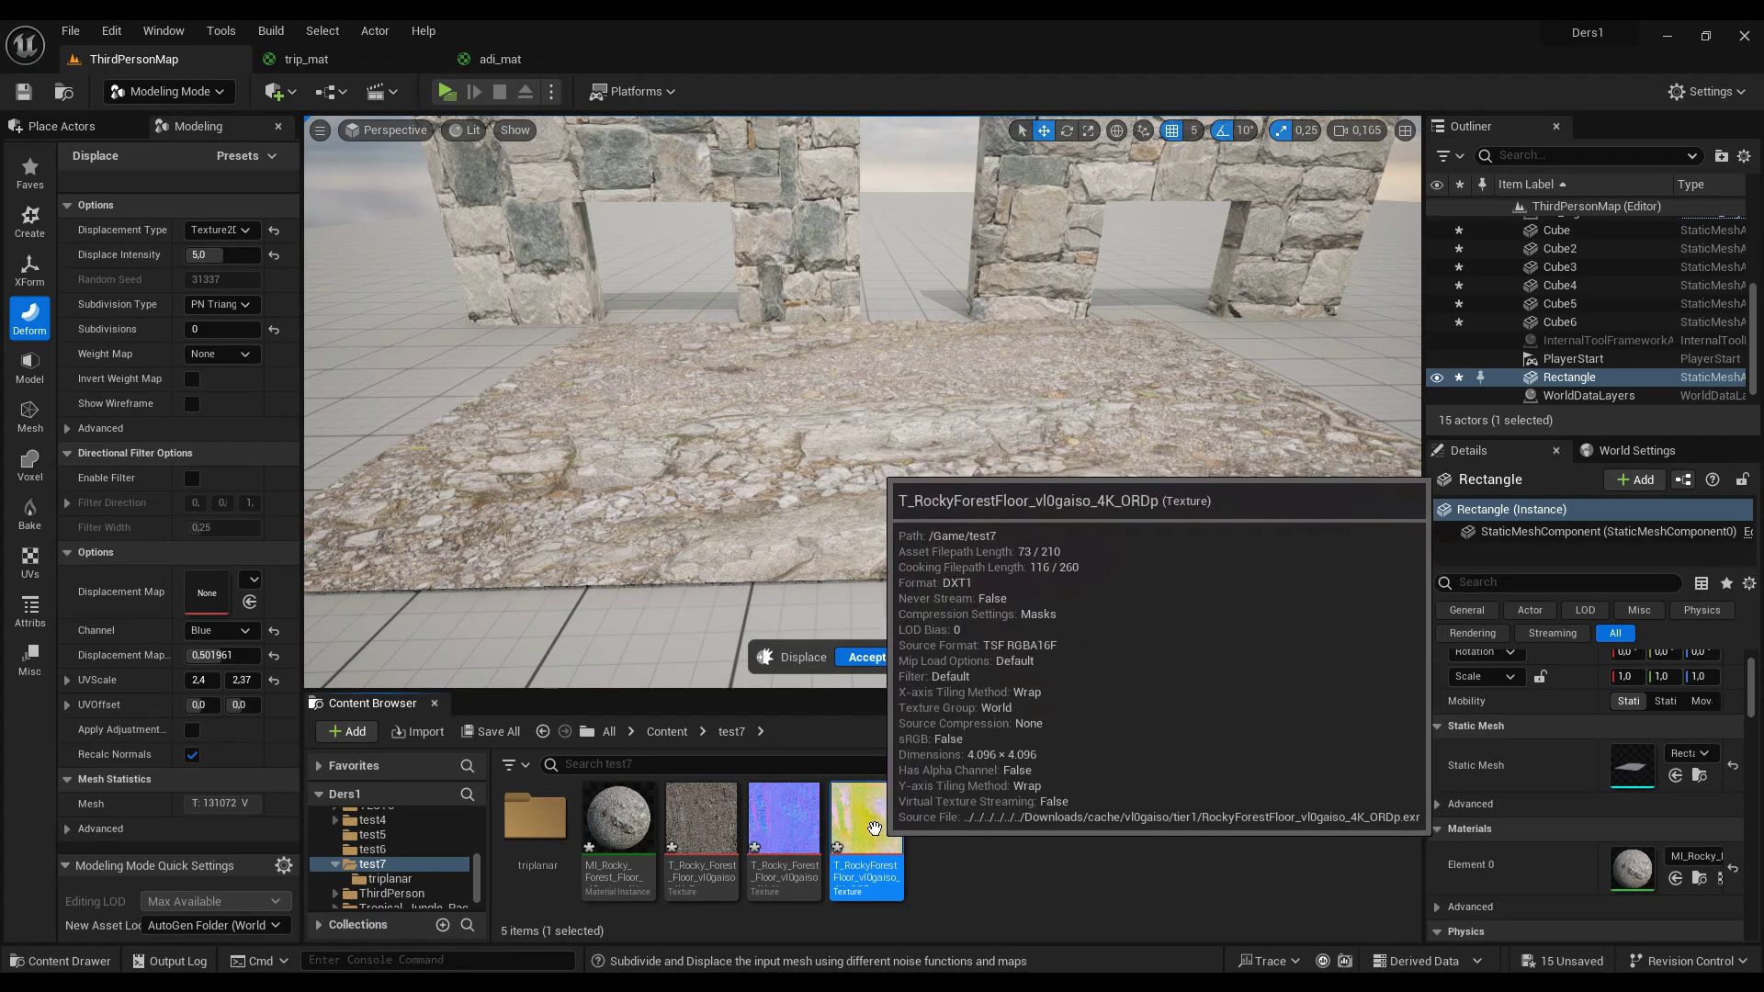
click(249, 603)
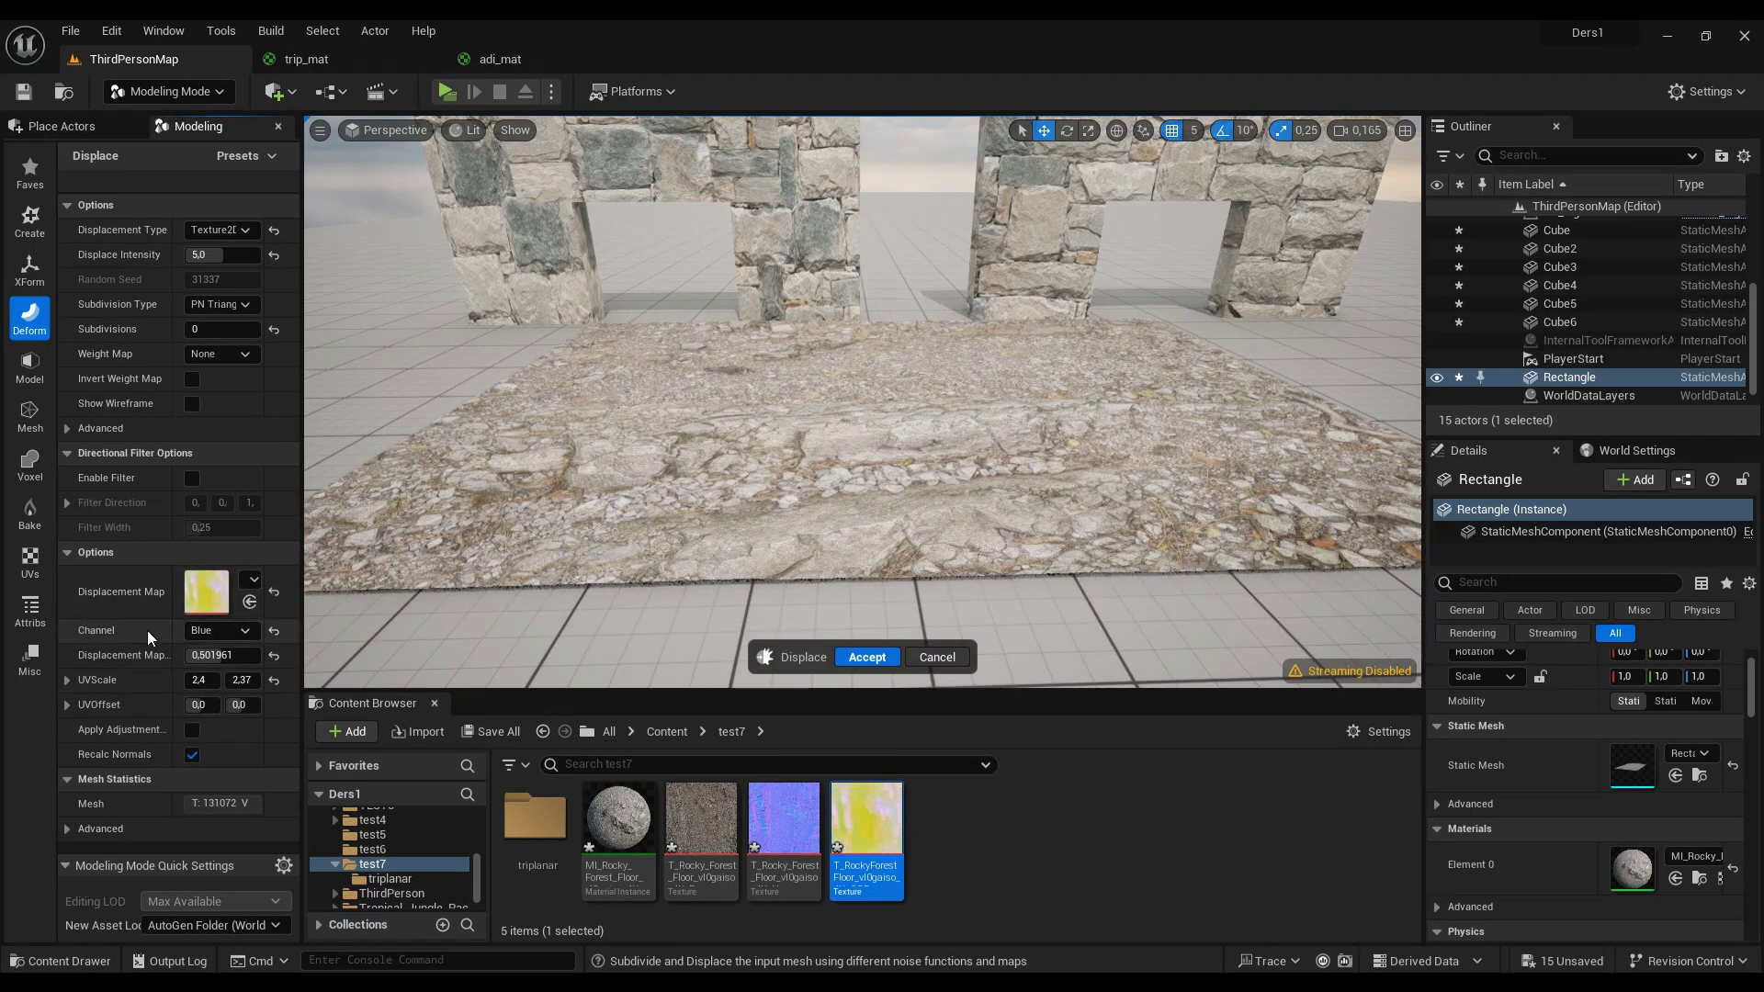
click(245, 630)
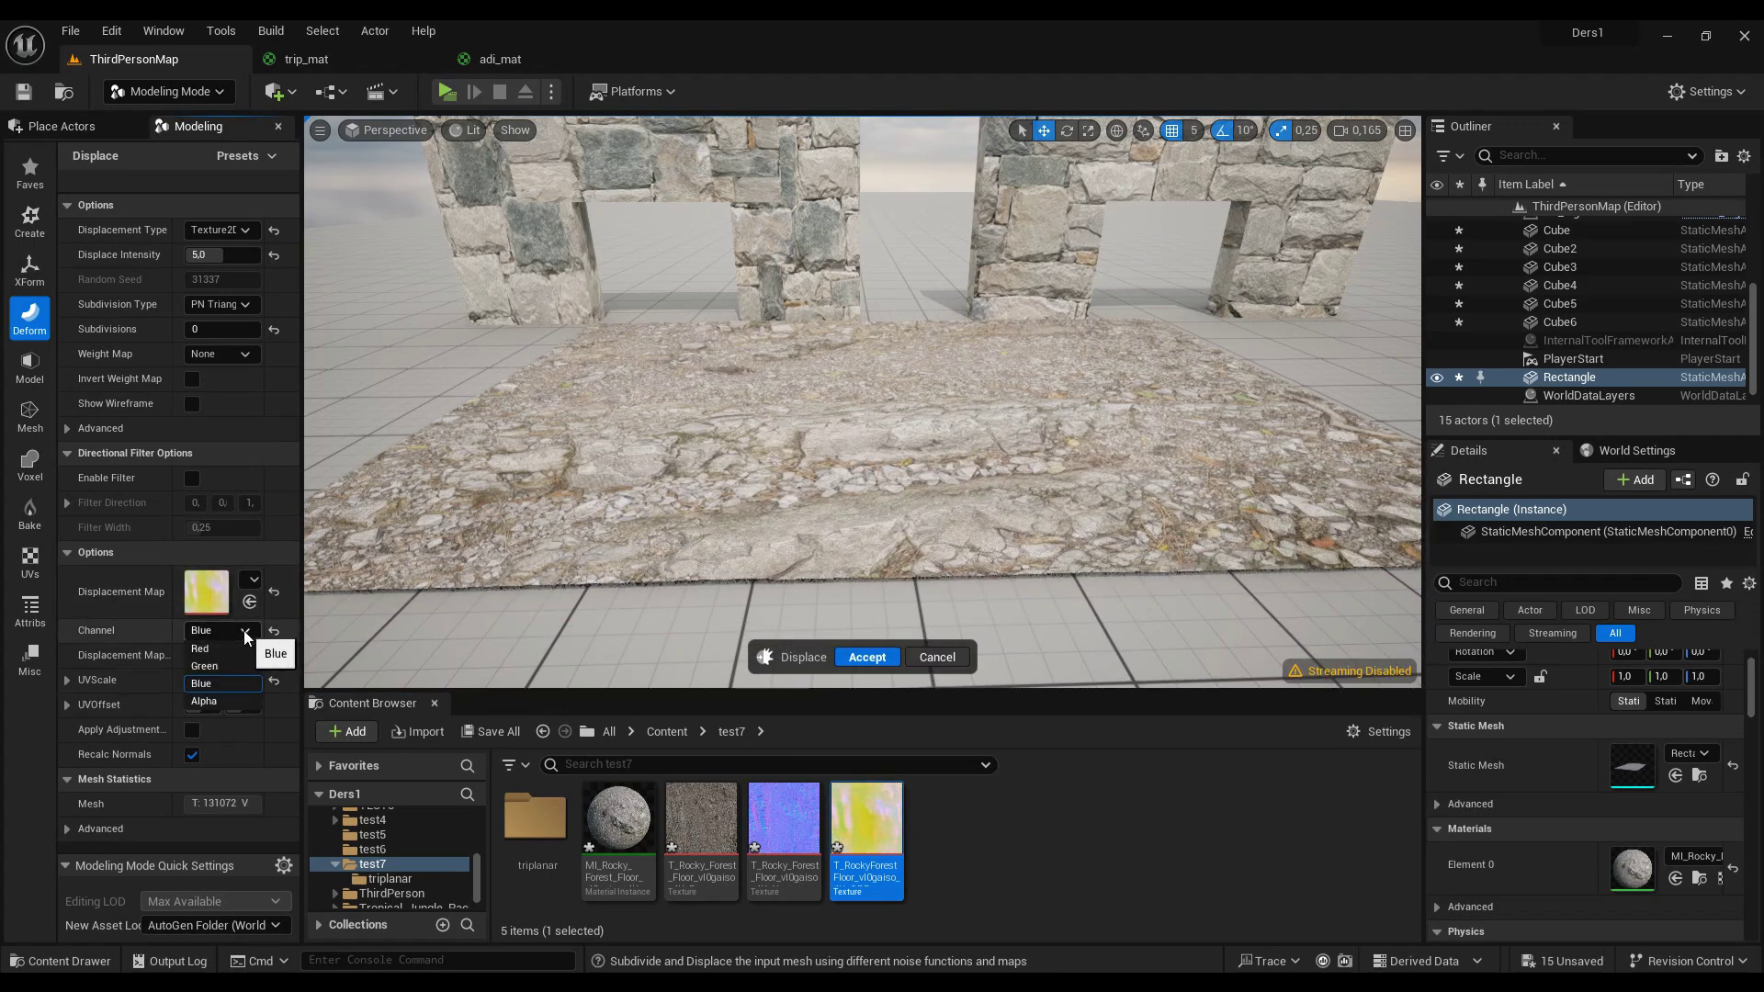
click(212, 685)
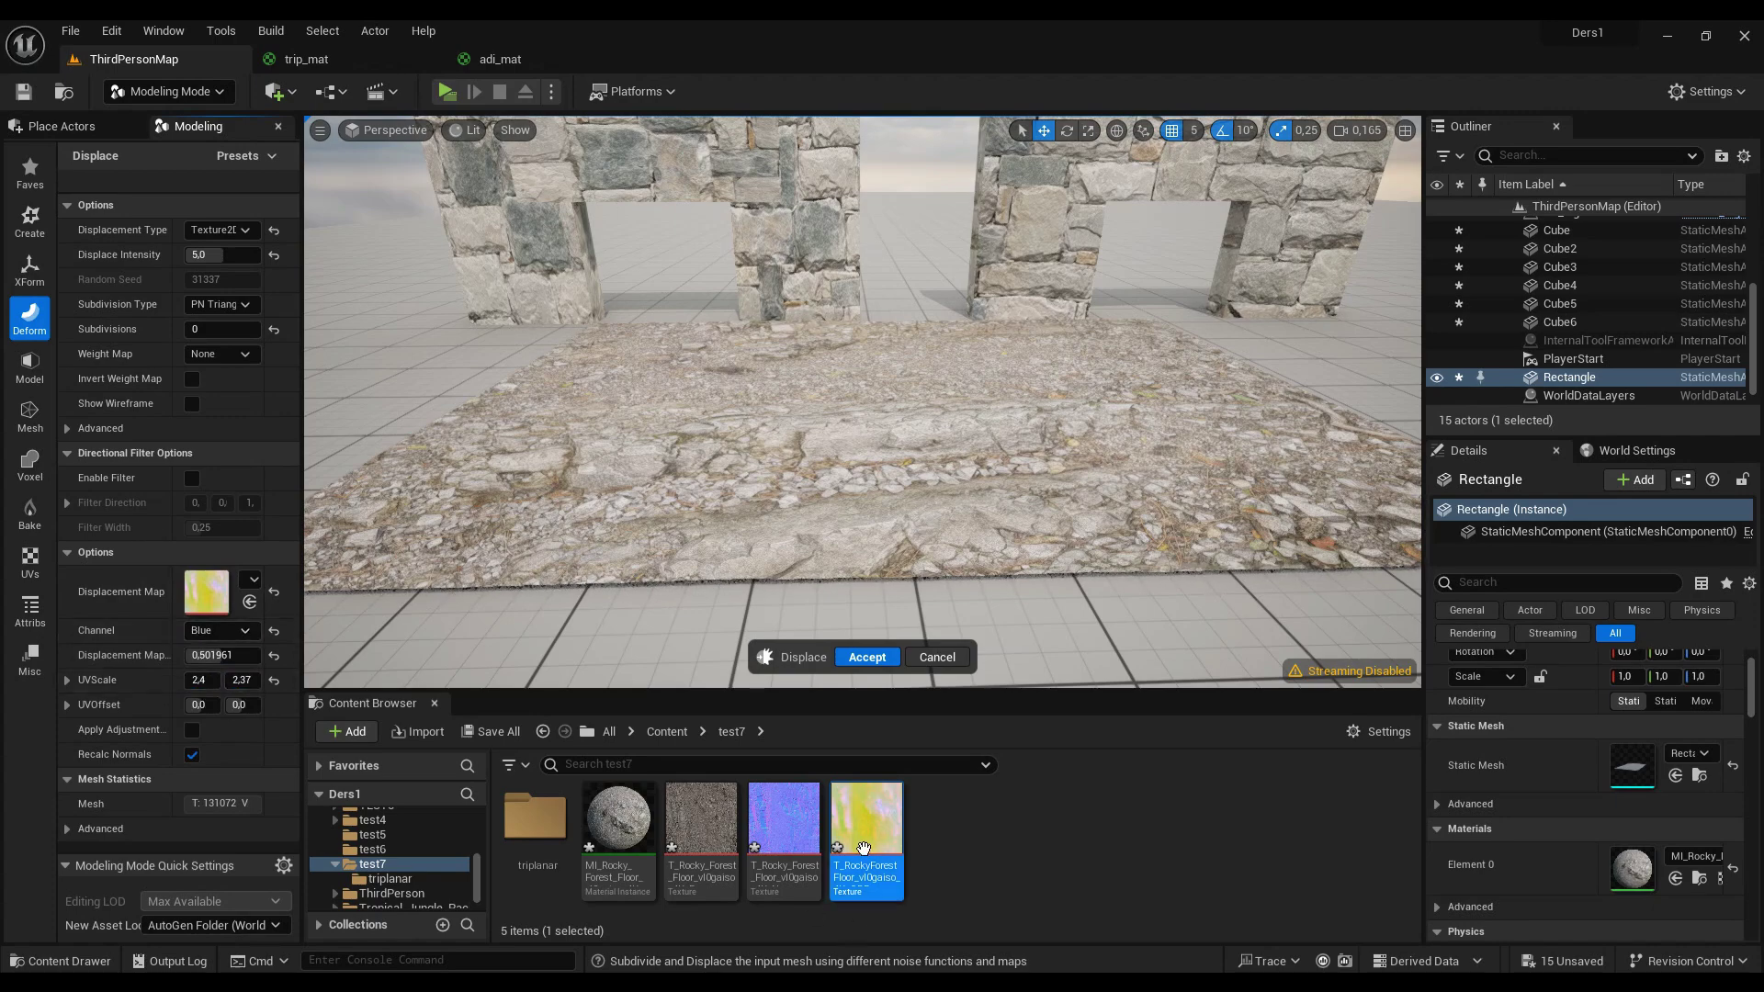
double_click(864, 849)
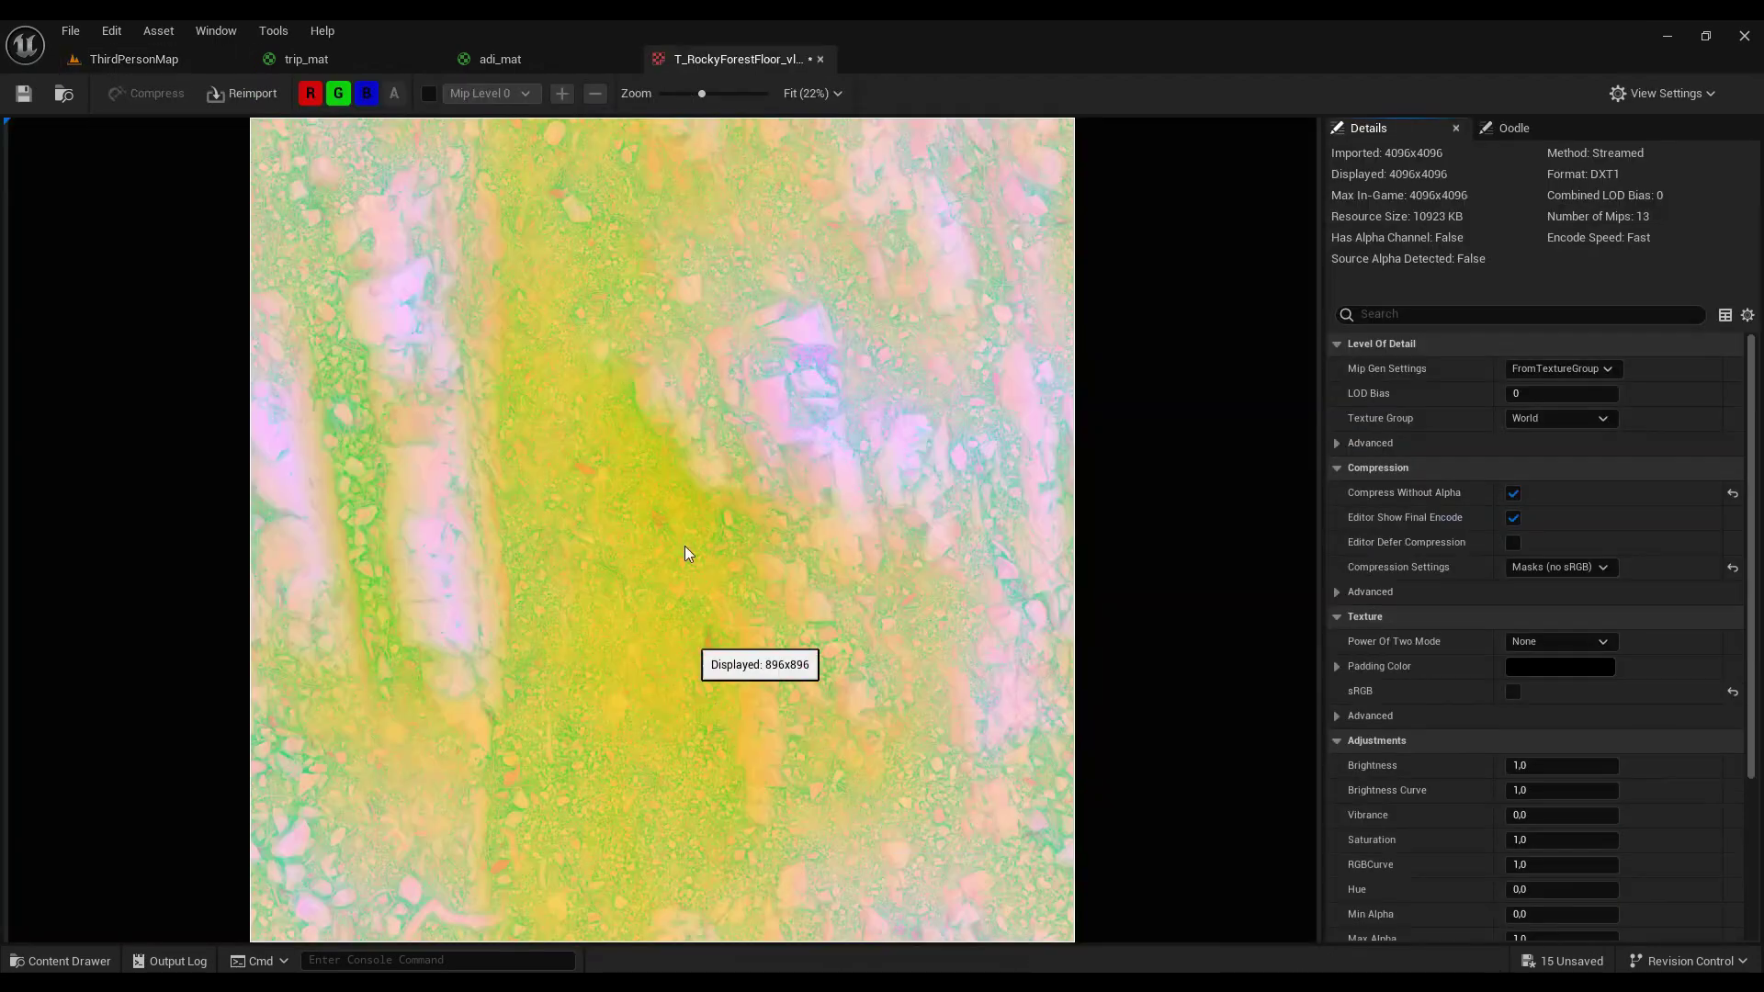
scroll(483, 423, down, 2)
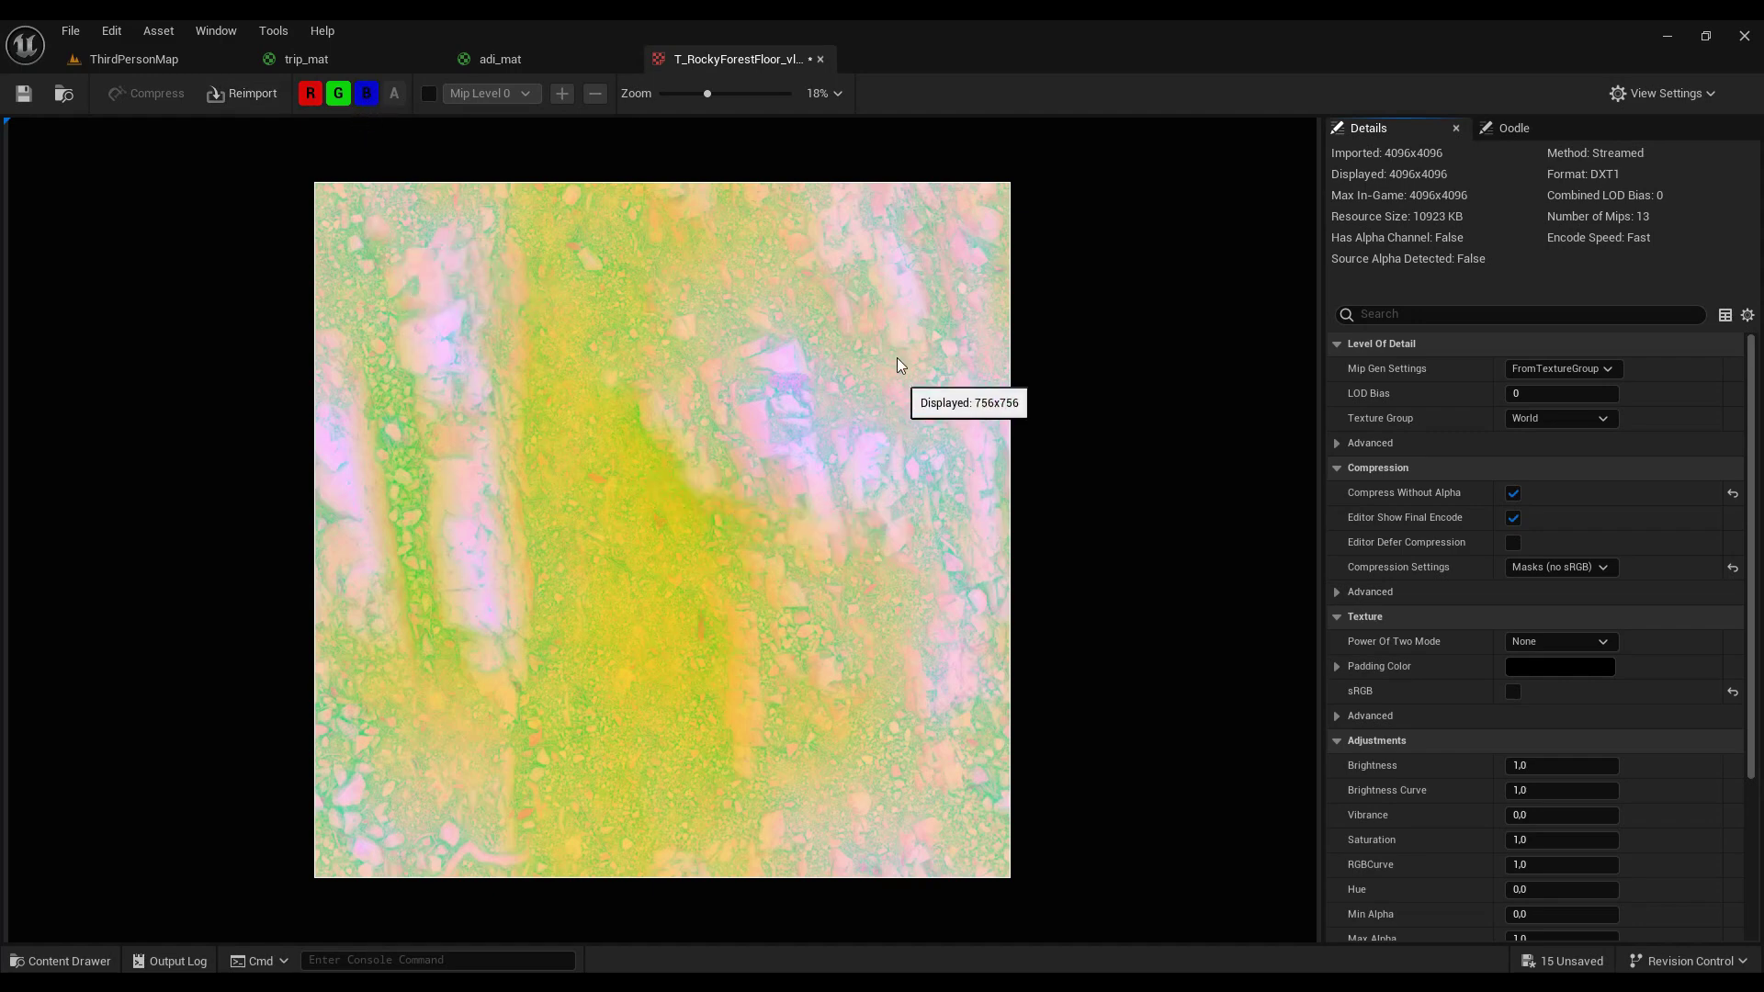
click(821, 60)
click(180, 59)
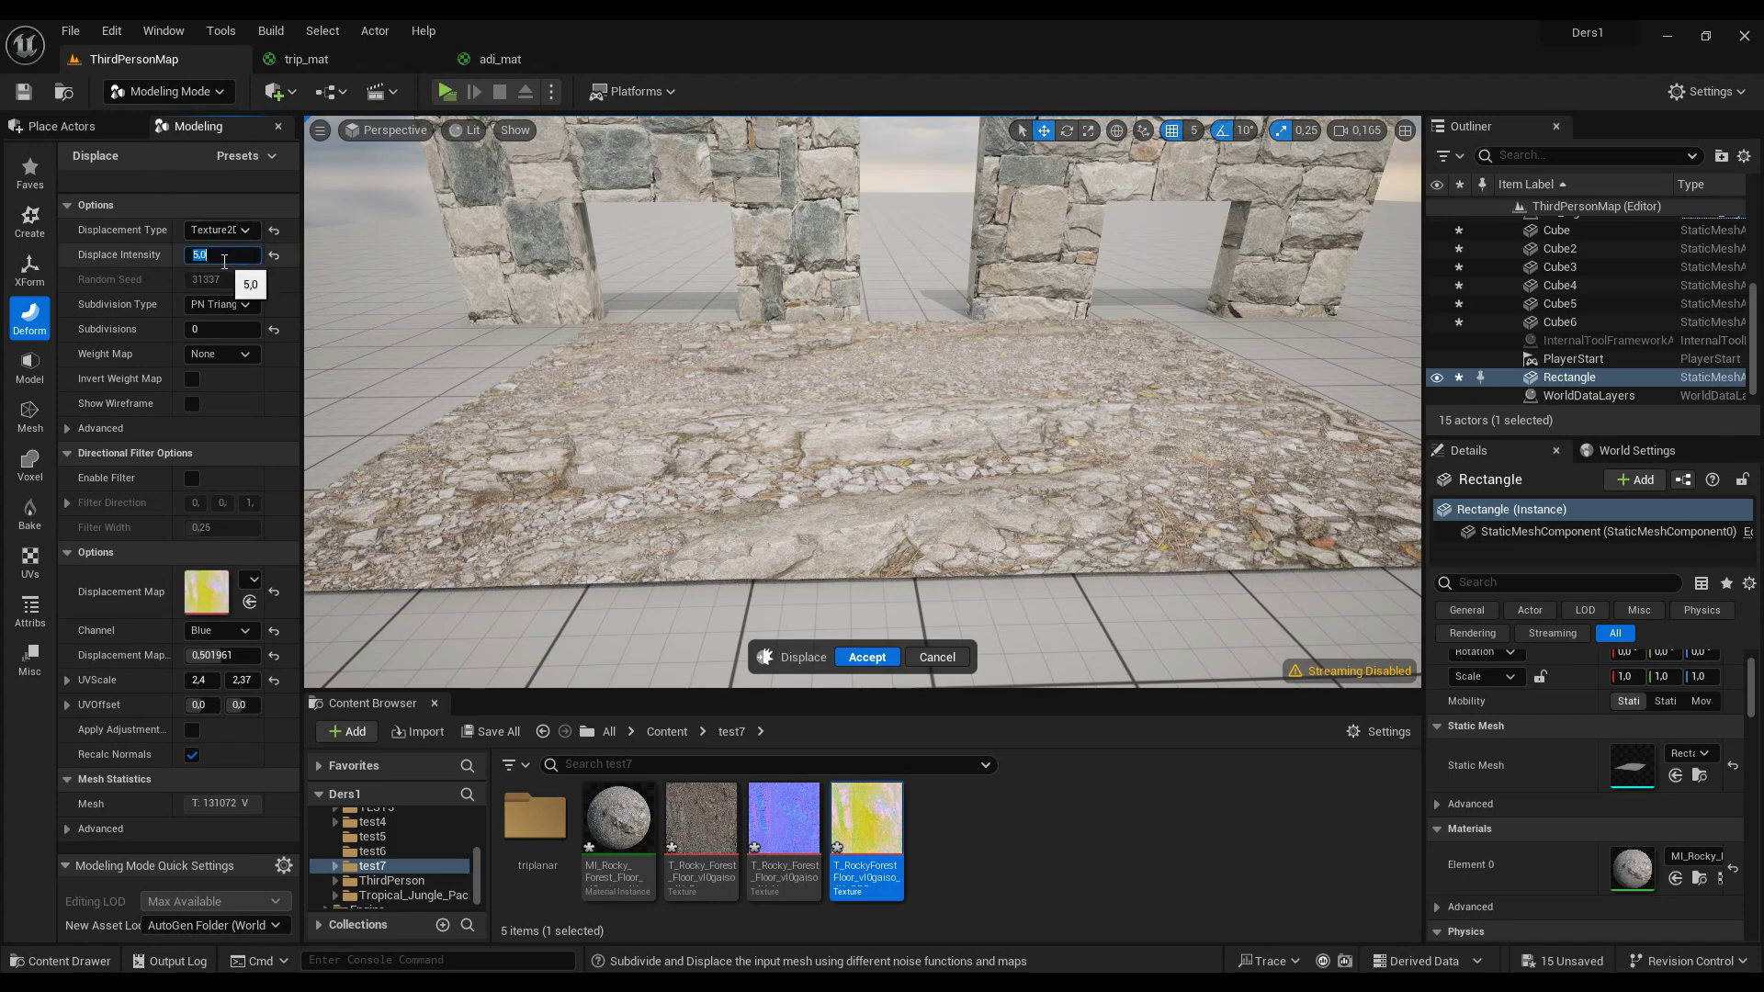
text(25)
Step: Raise Displace Intensity to 25, inspect the rocky floor from above, then raise it to 35
key(Return)
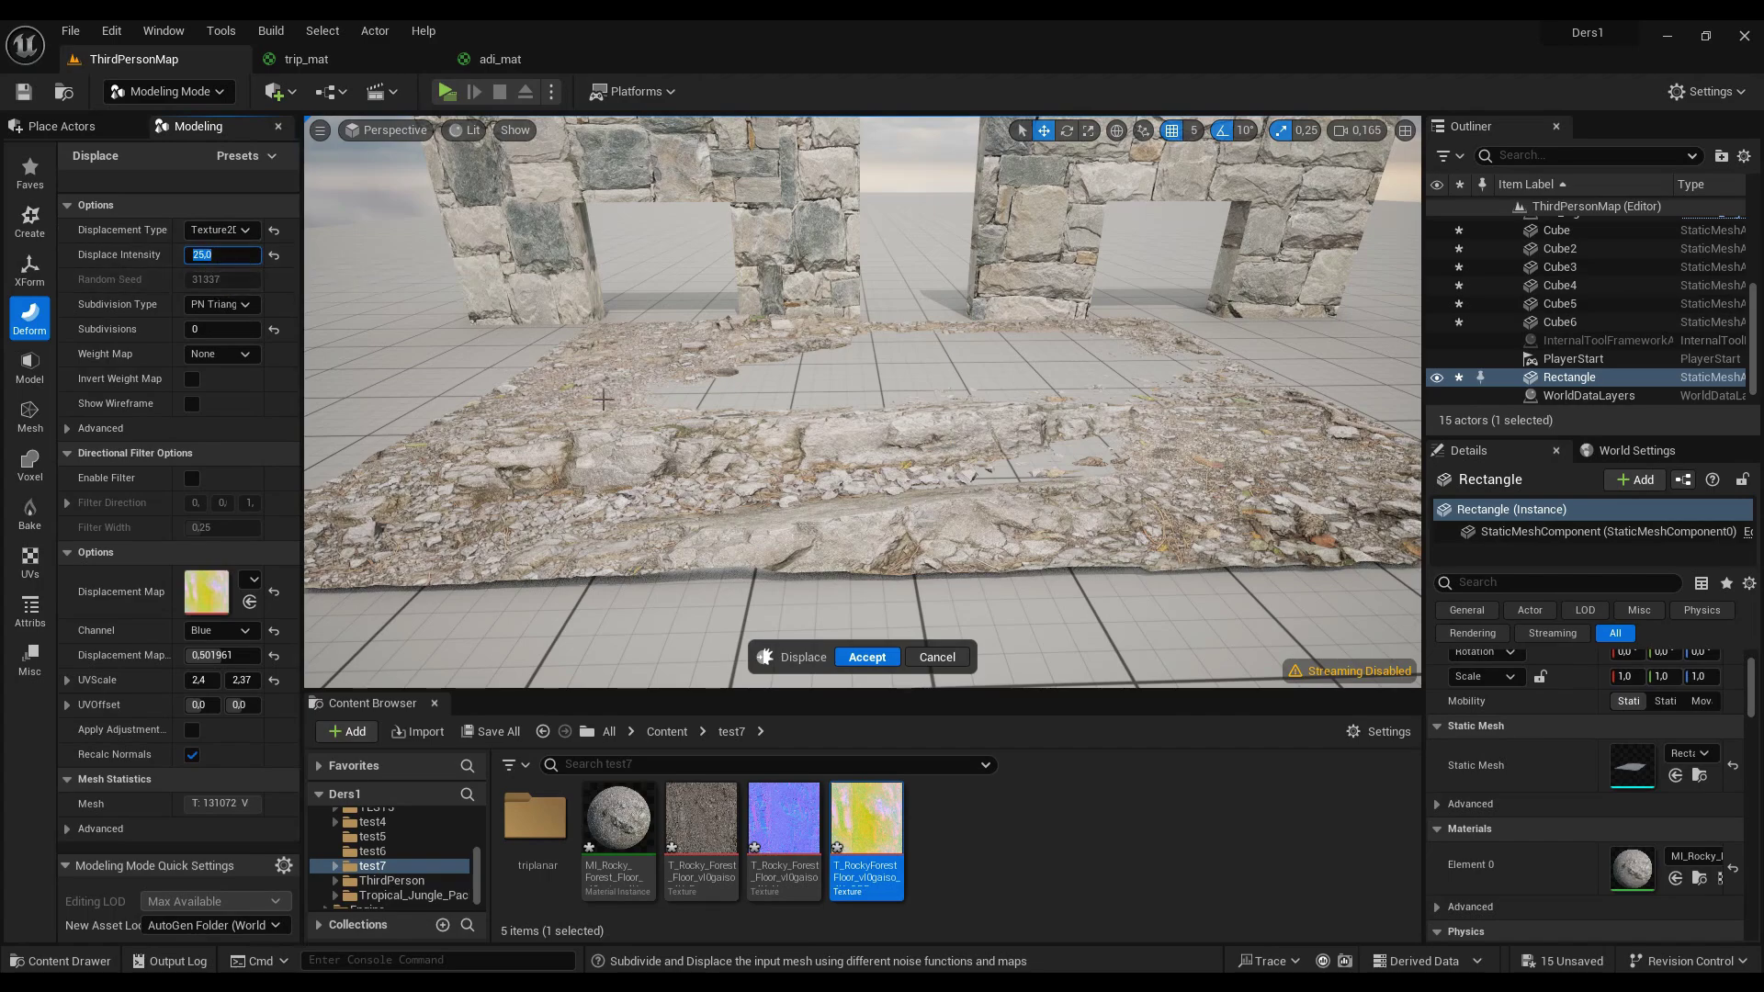
mouse_move(604, 400)
mouse_down()
mouse_move(607, 304)
mouse_move(602, 386)
mouse_up()
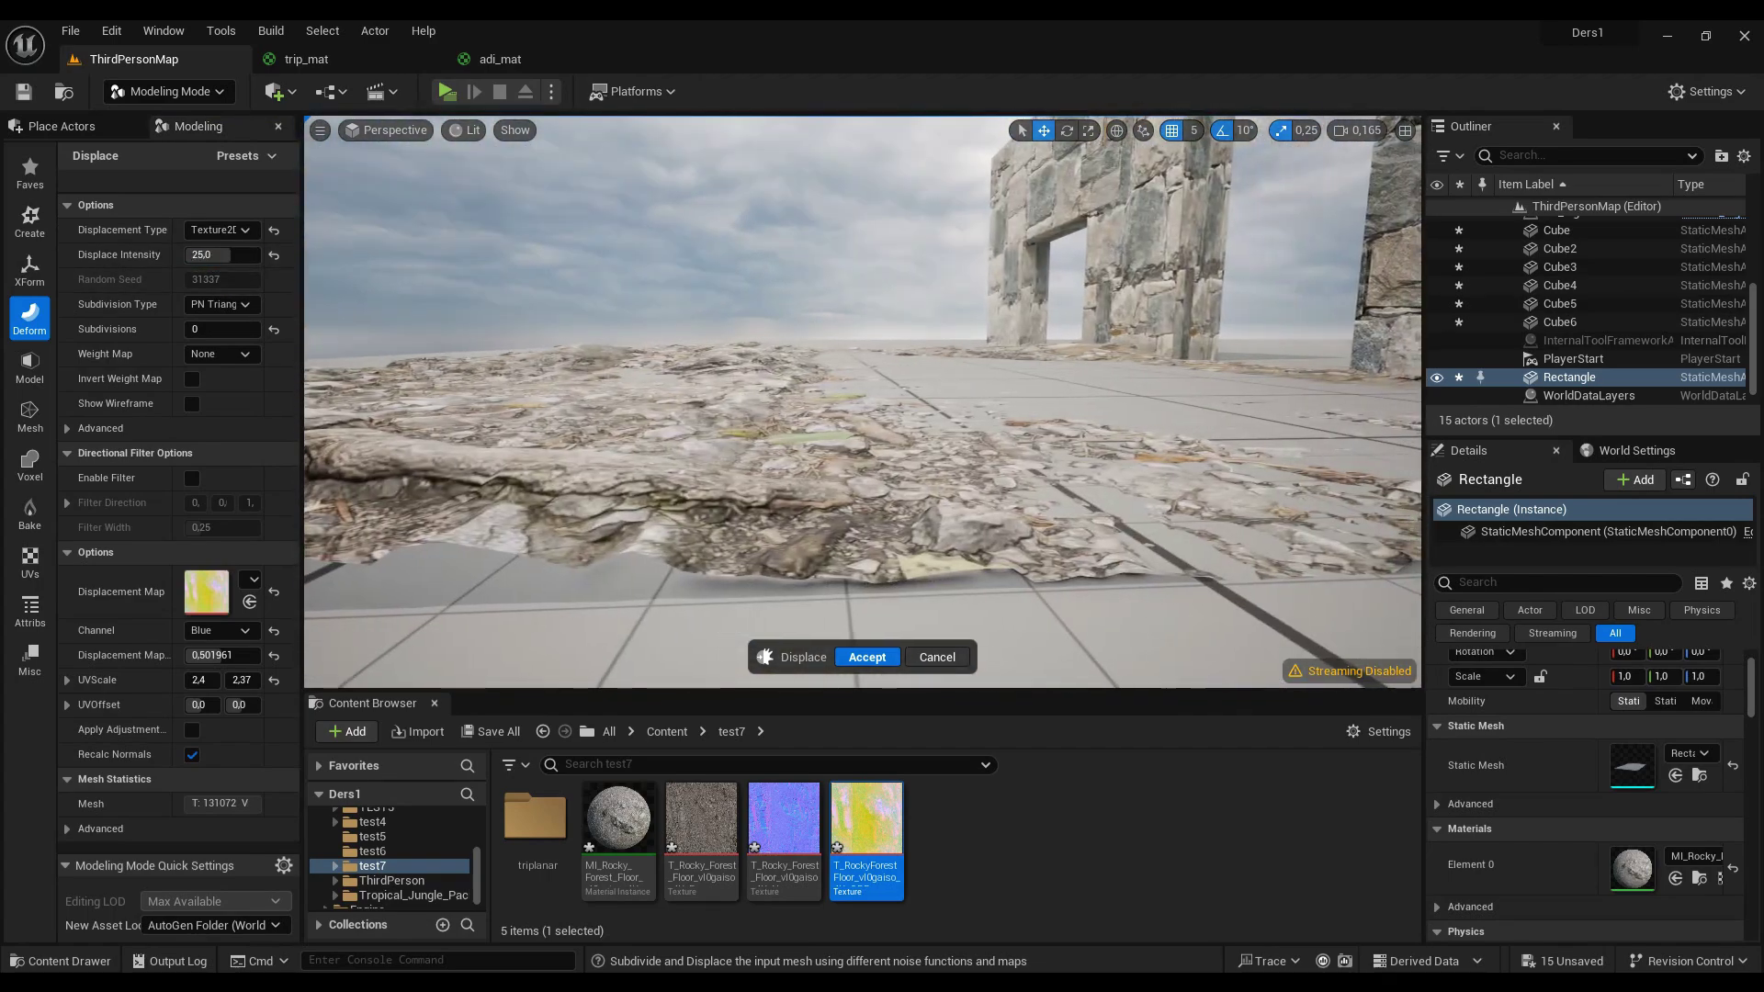
mouse_move(601, 386)
mouse_down()
mouse_move(611, 276)
mouse_move(570, 294)
mouse_move(644, 280)
mouse_move(606, 294)
mouse_up()
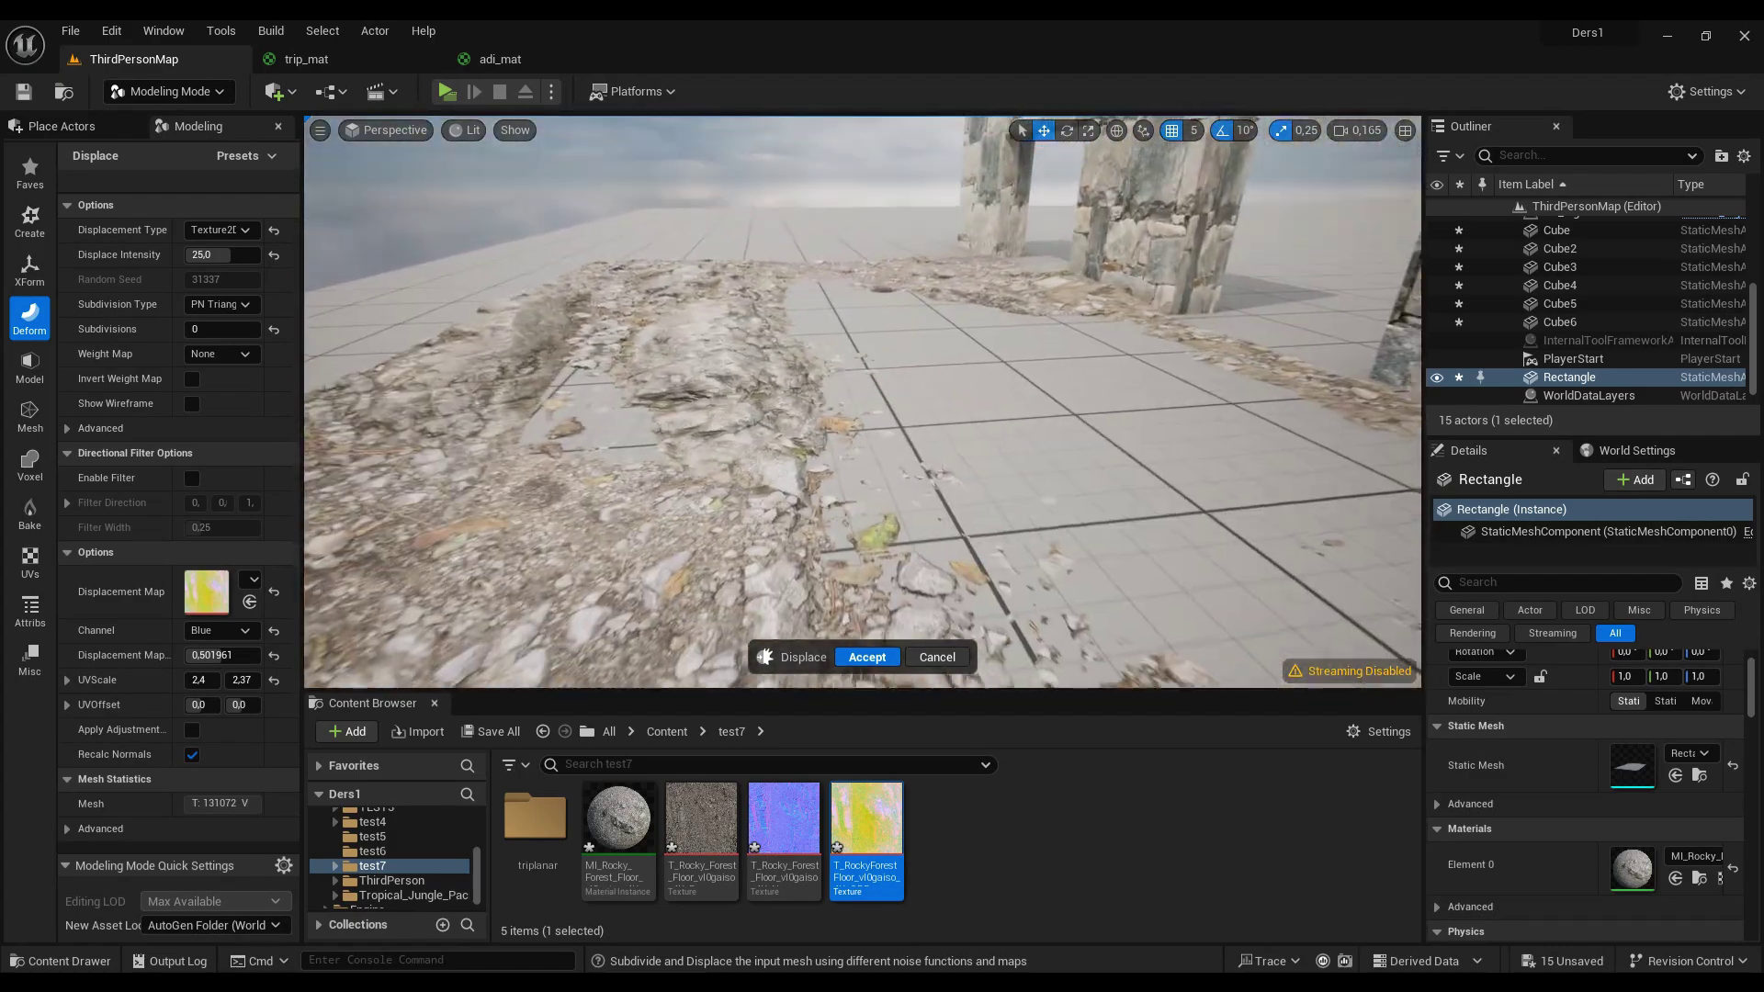
drag(607, 294, 611, 271)
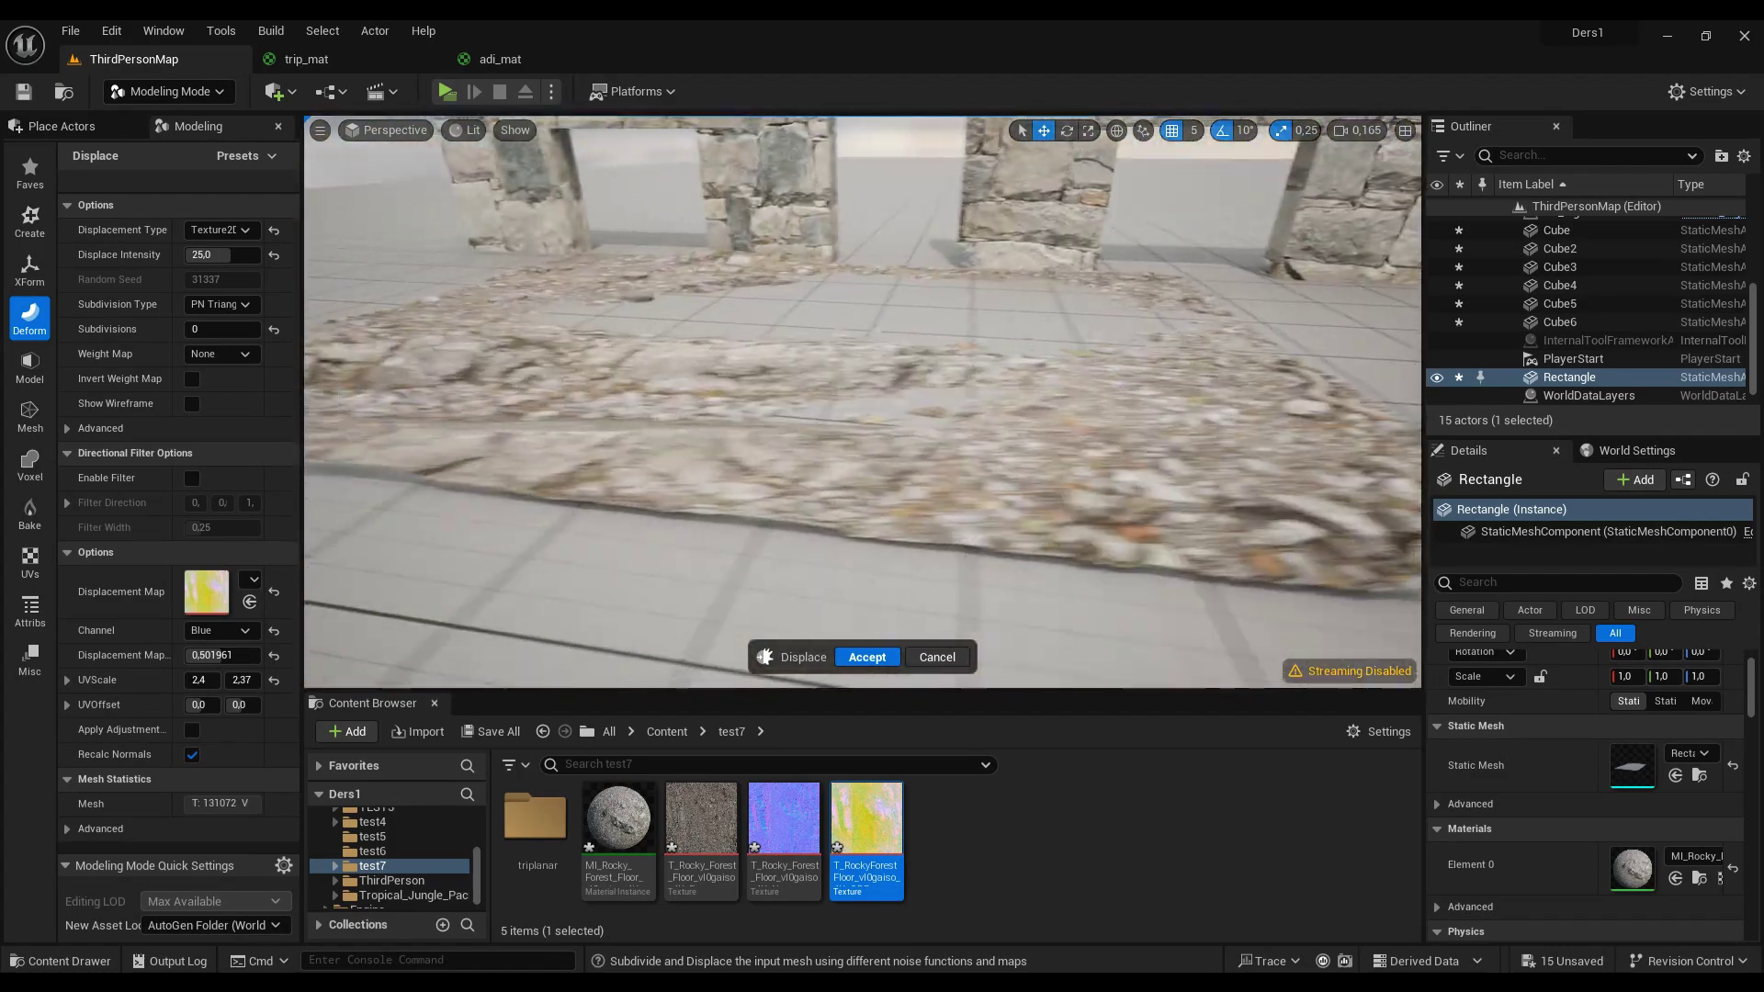
click(1188, 352)
text(35)
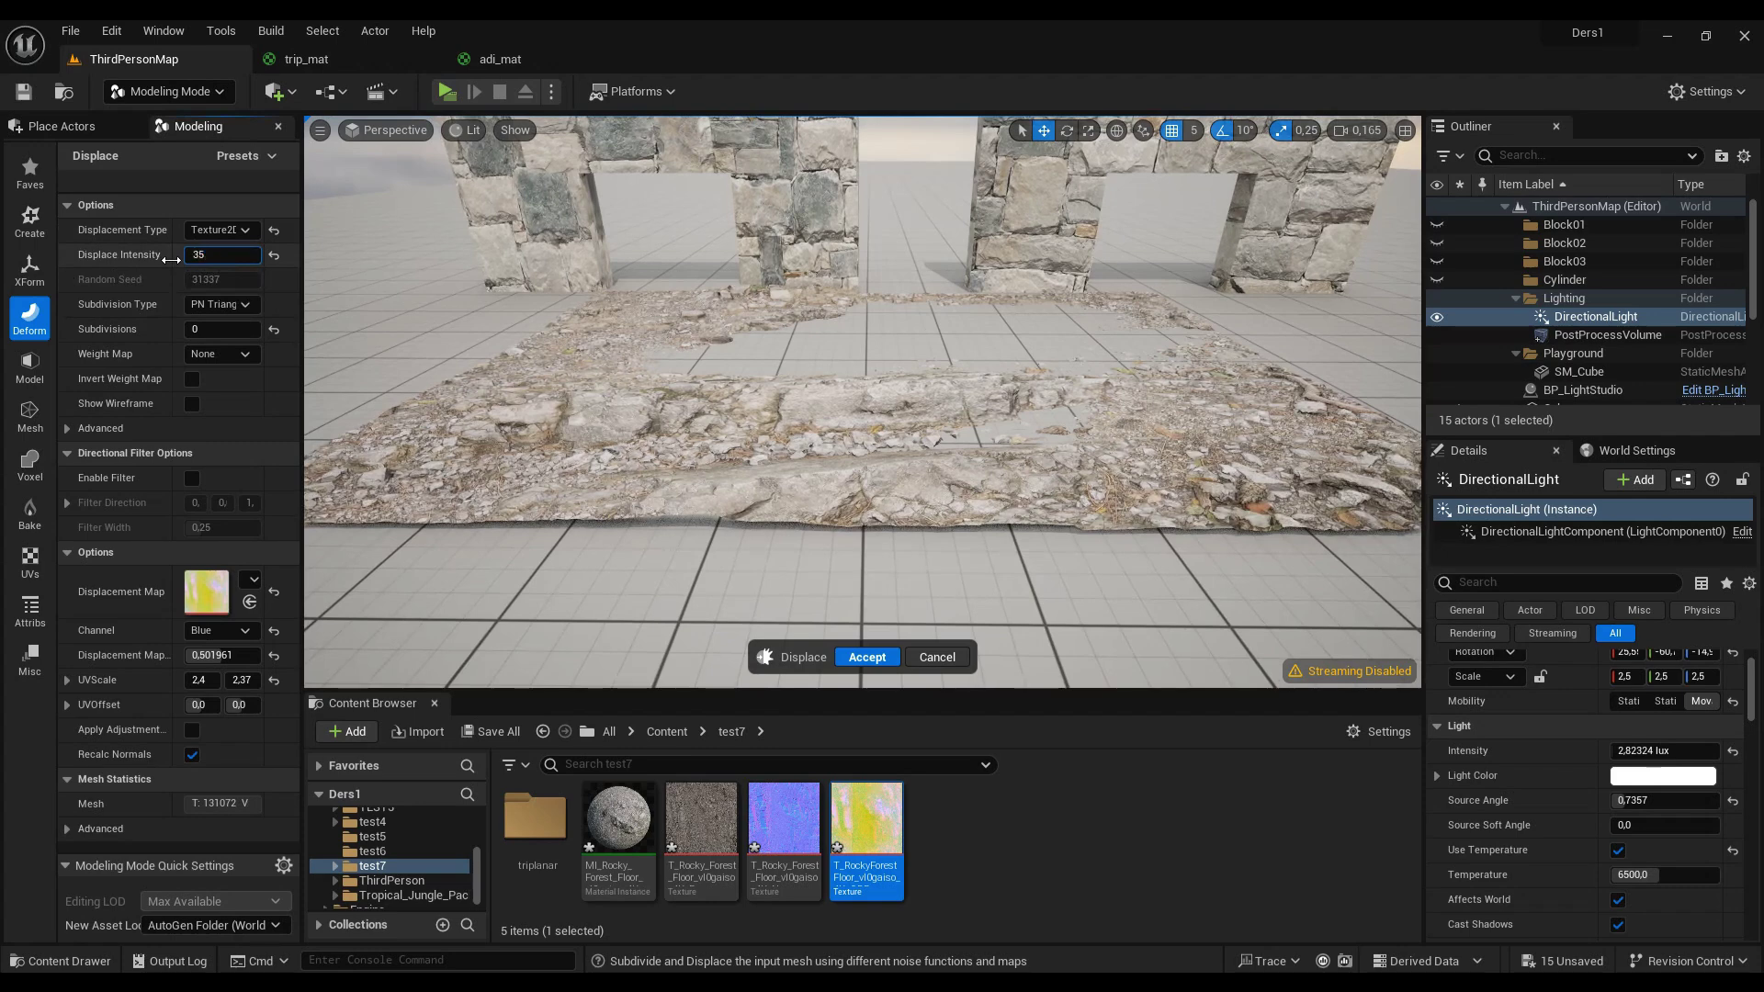
text(30)
key(Return)
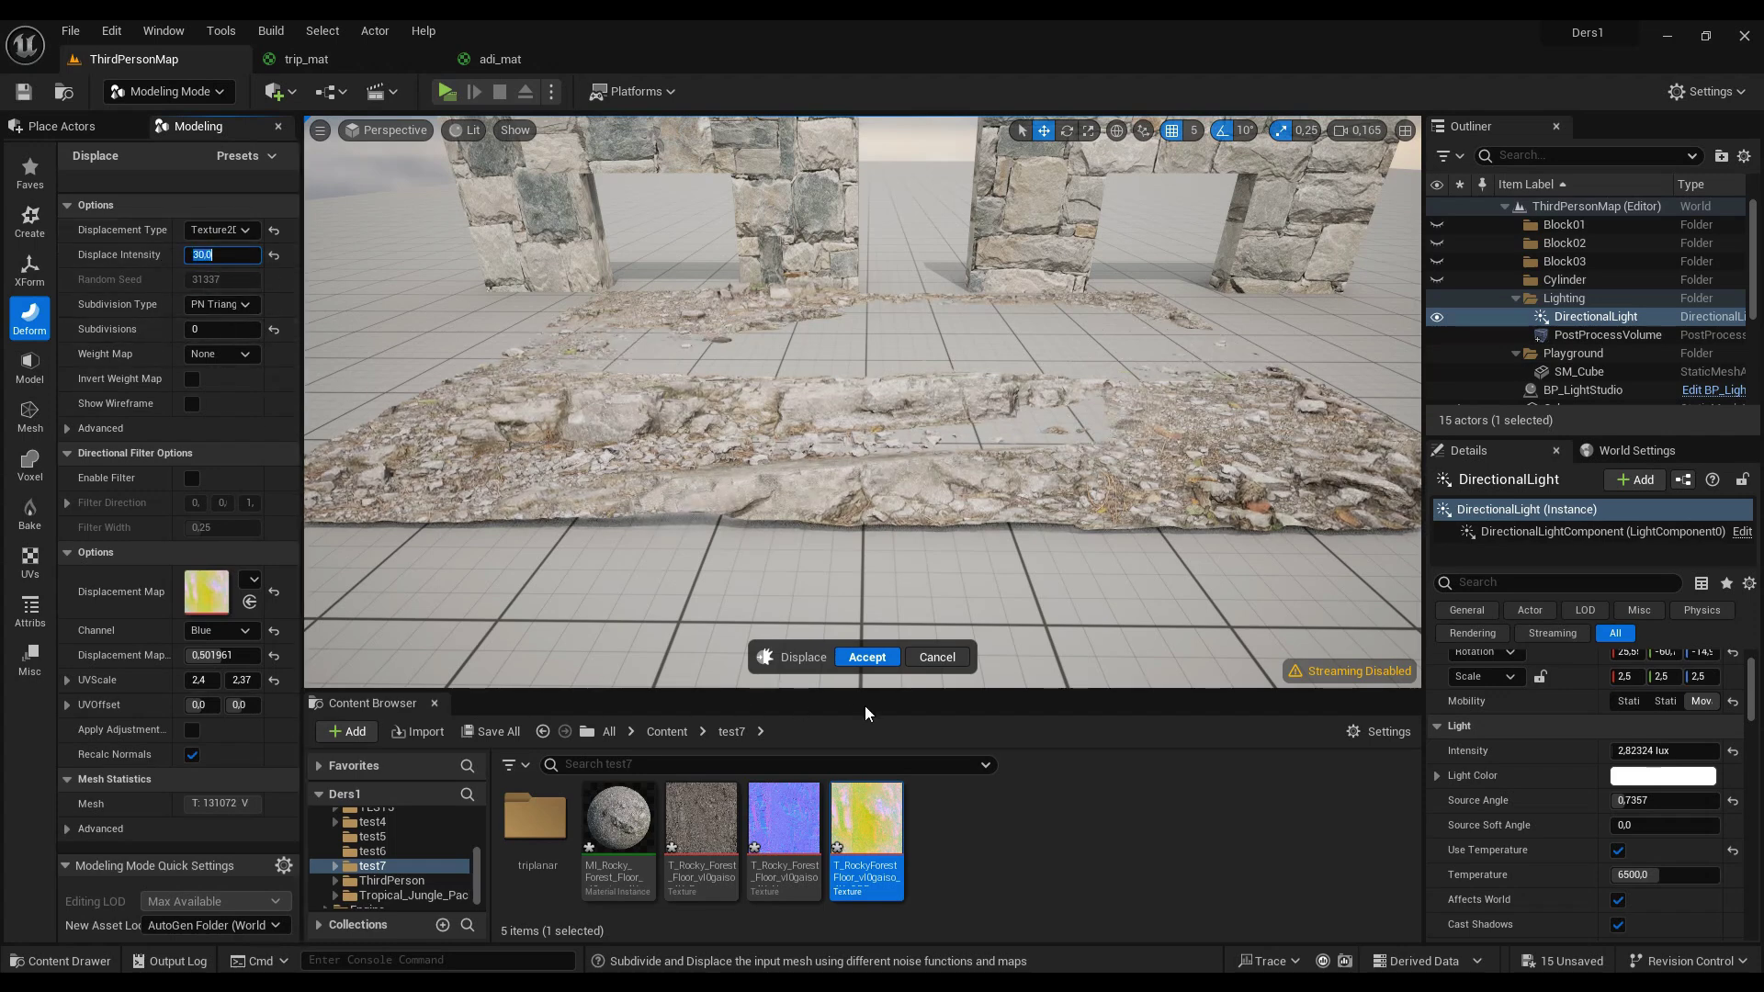
Step: Apply the displacement and select the displaced floor patch near the rubble strip
key(Return)
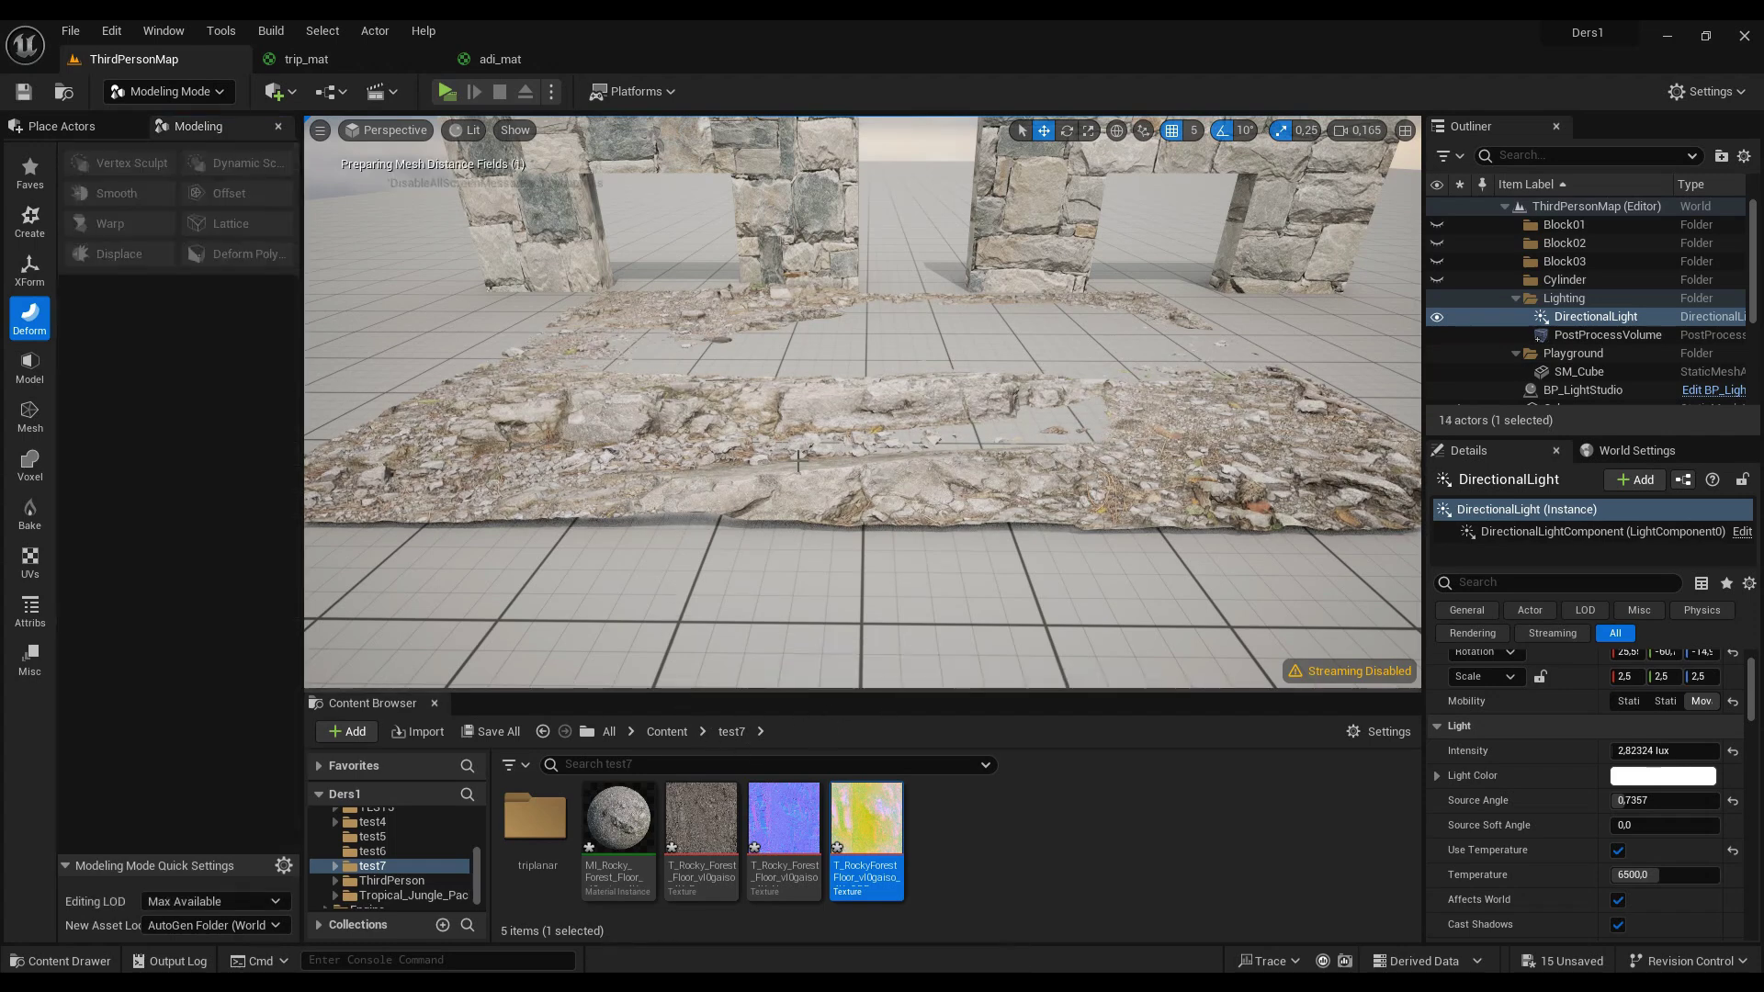
right_drag(802, 457, 808, 454)
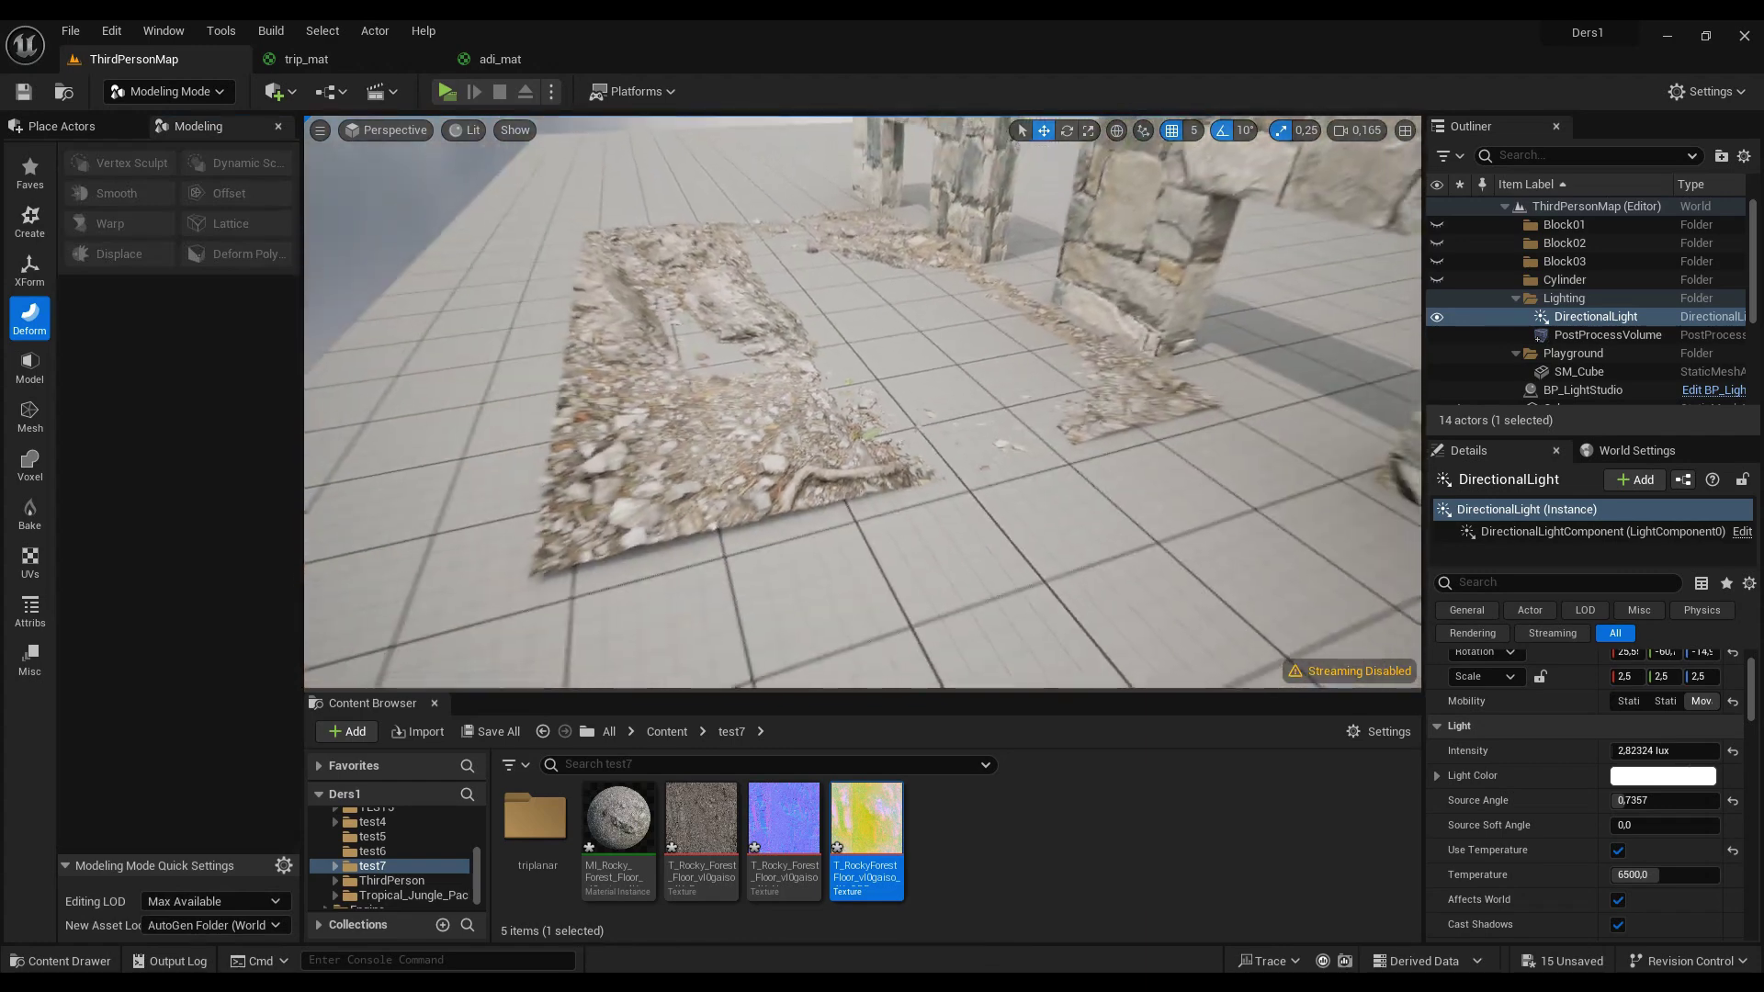
click(752, 455)
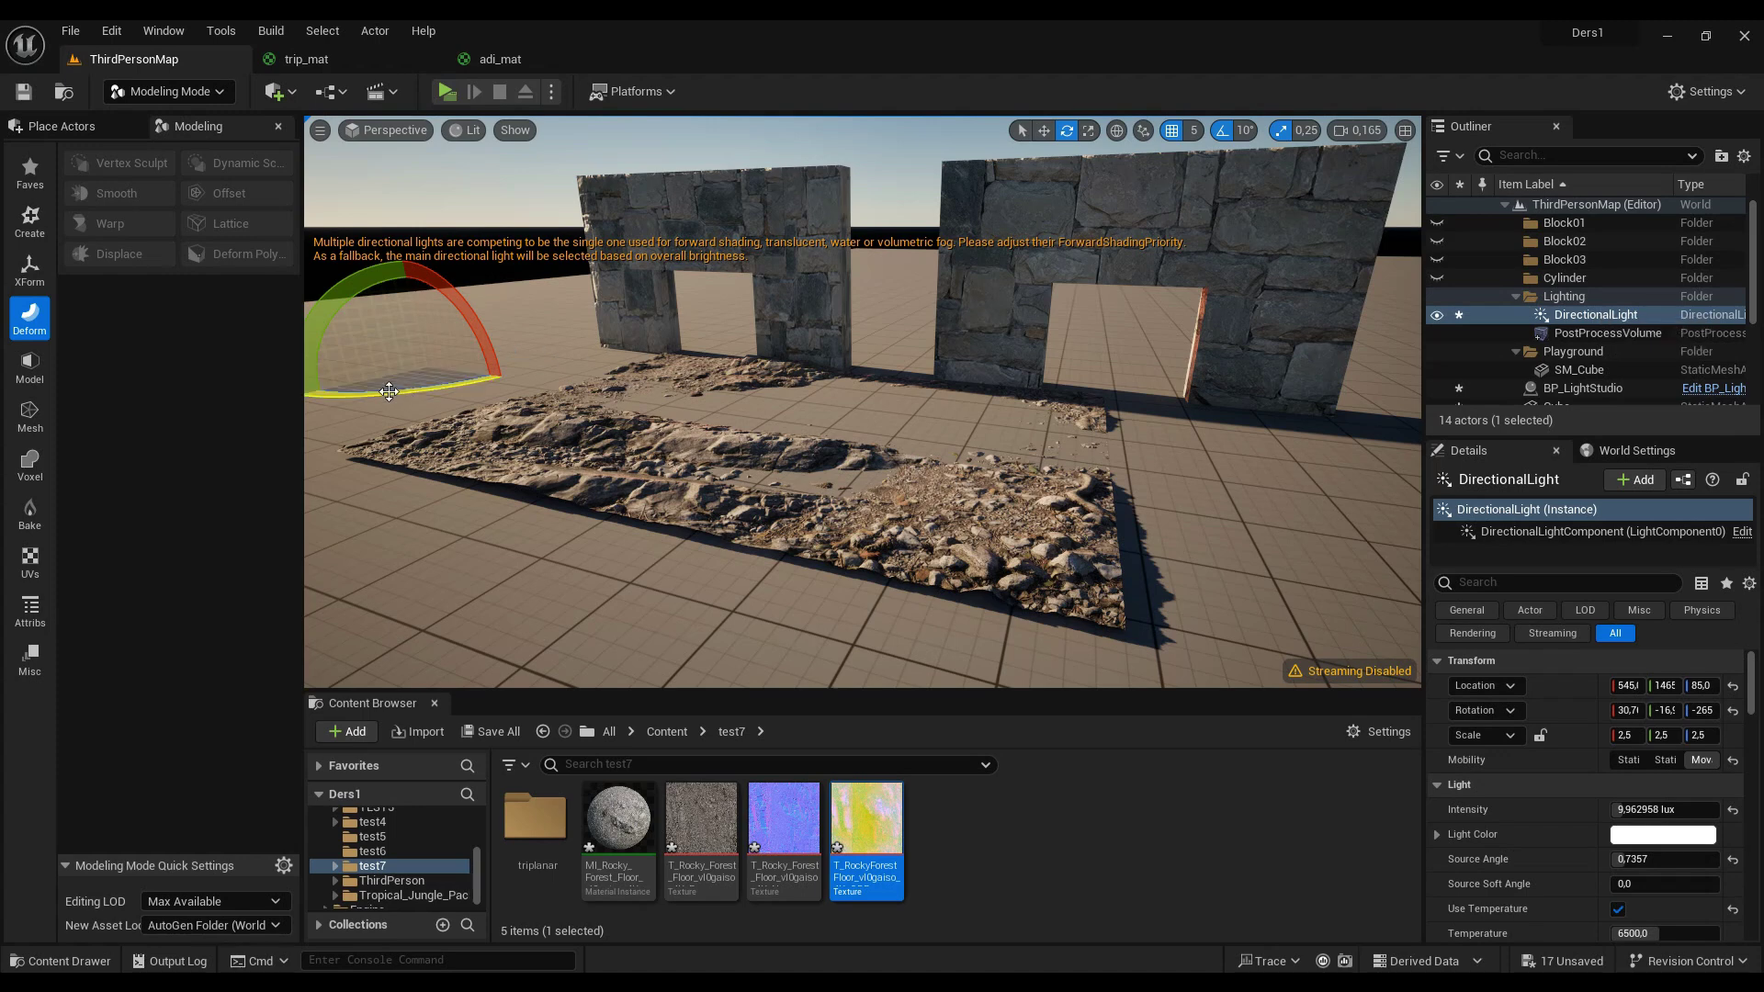
Step: Yaw the directional light 30°, back 10°, another 30°, then 30° the other way
drag(388, 391, 388, 391)
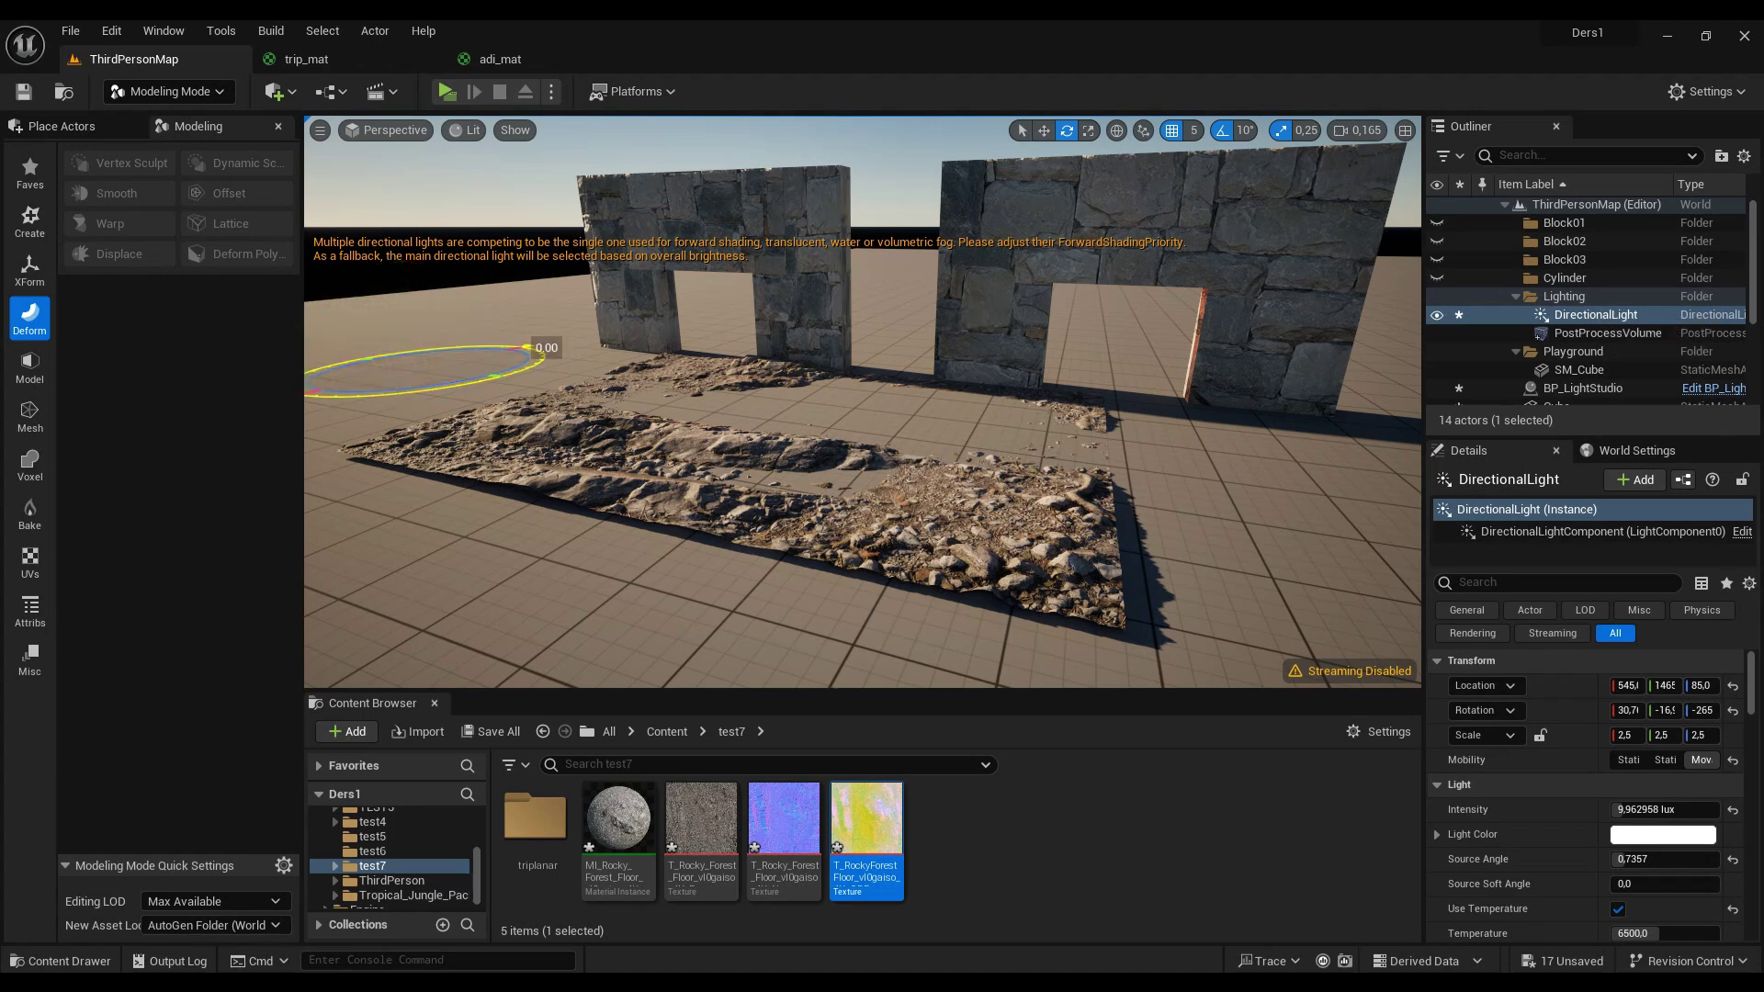
drag(527, 347, 515, 348)
right_drag(827, 413, 763, 413)
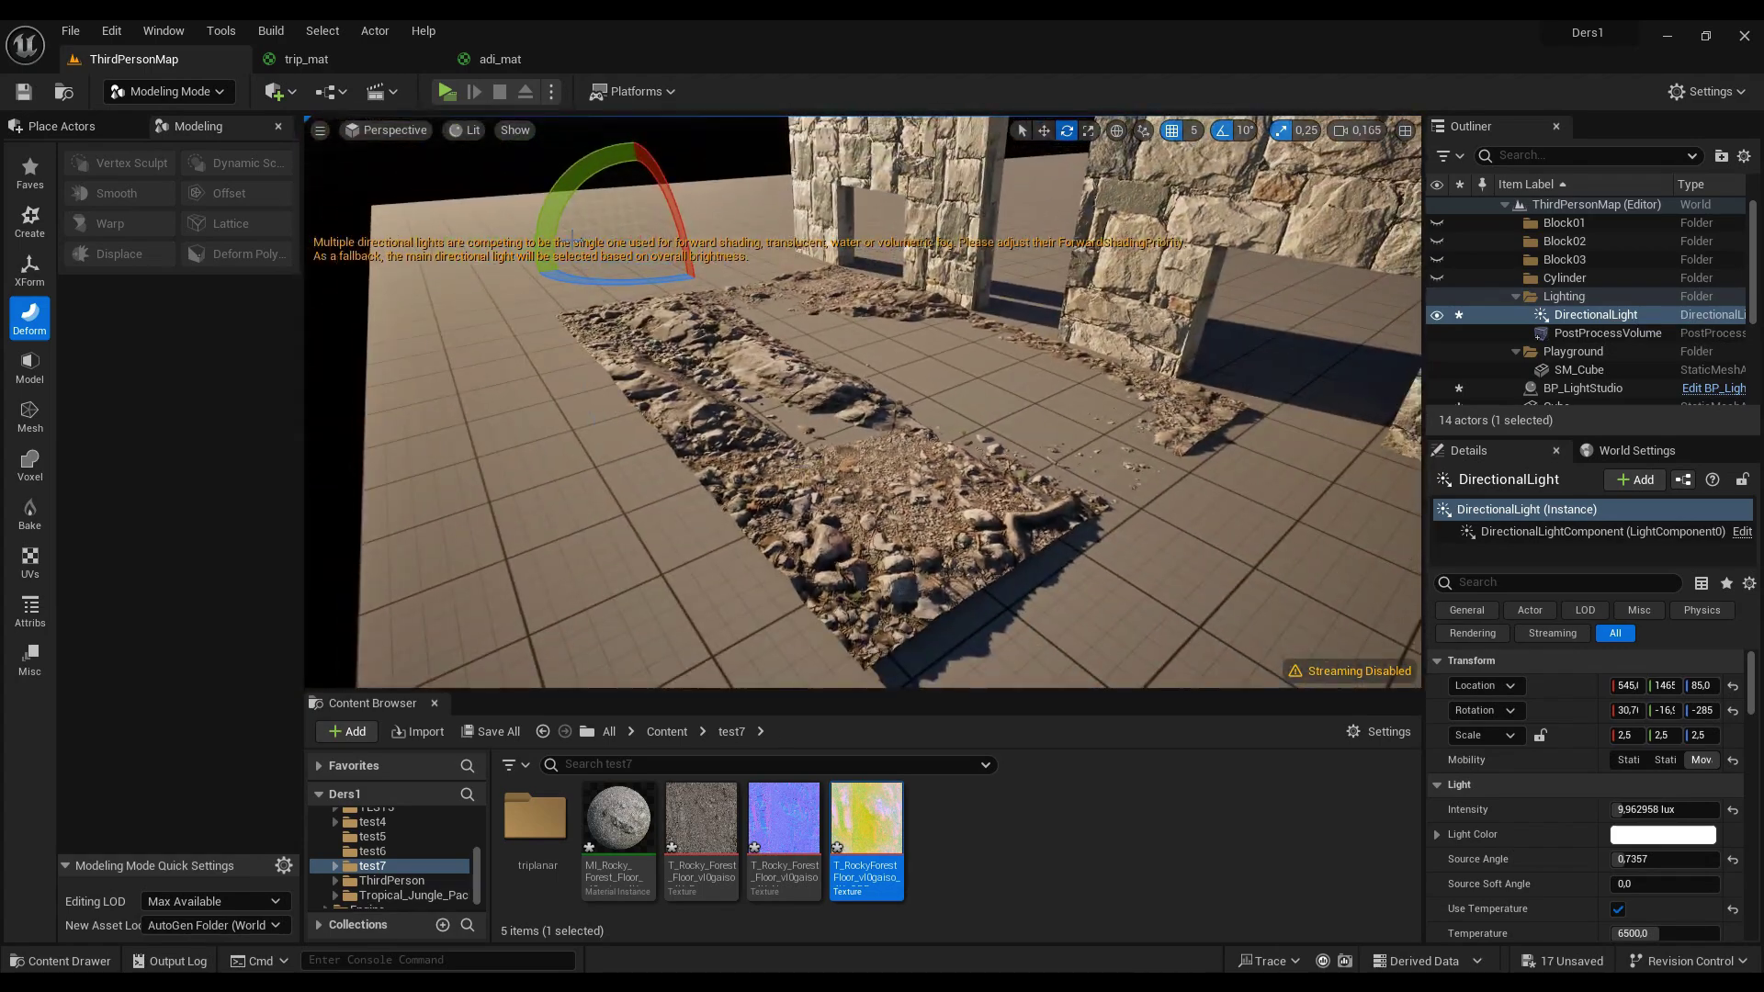
mouse_move(584, 282)
mouse_down()
mouse_move(551, 283)
mouse_move(588, 282)
mouse_up()
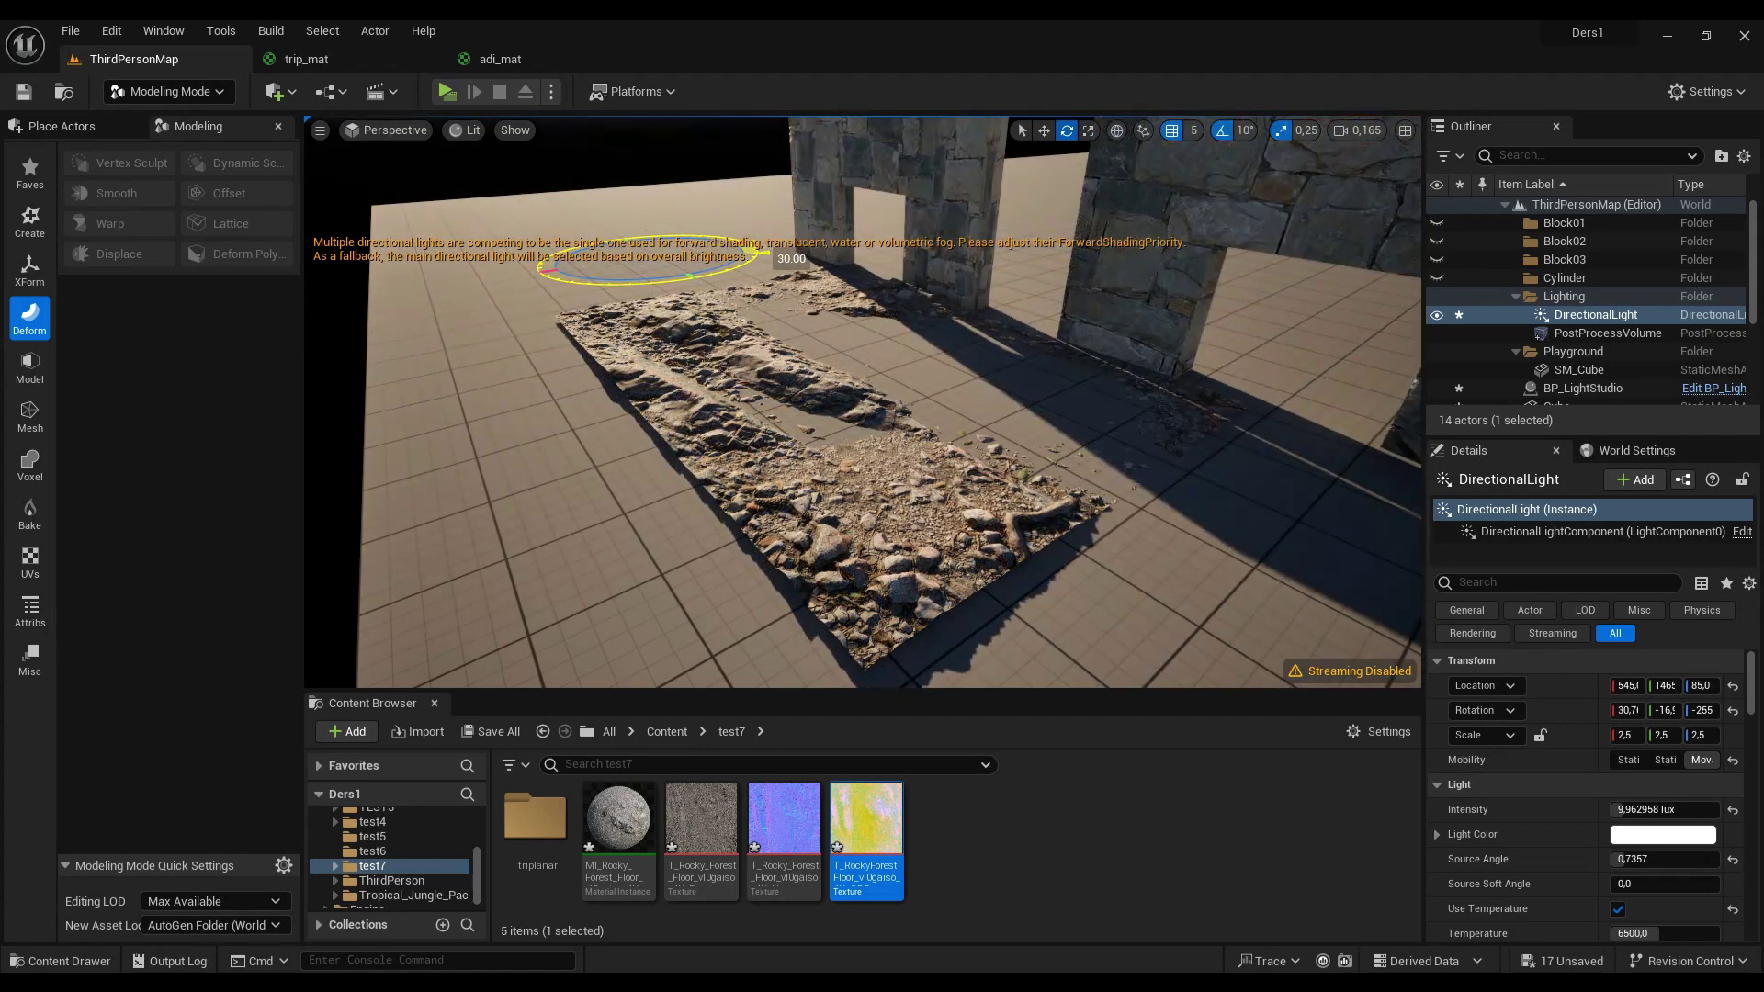
drag(588, 282, 624, 282)
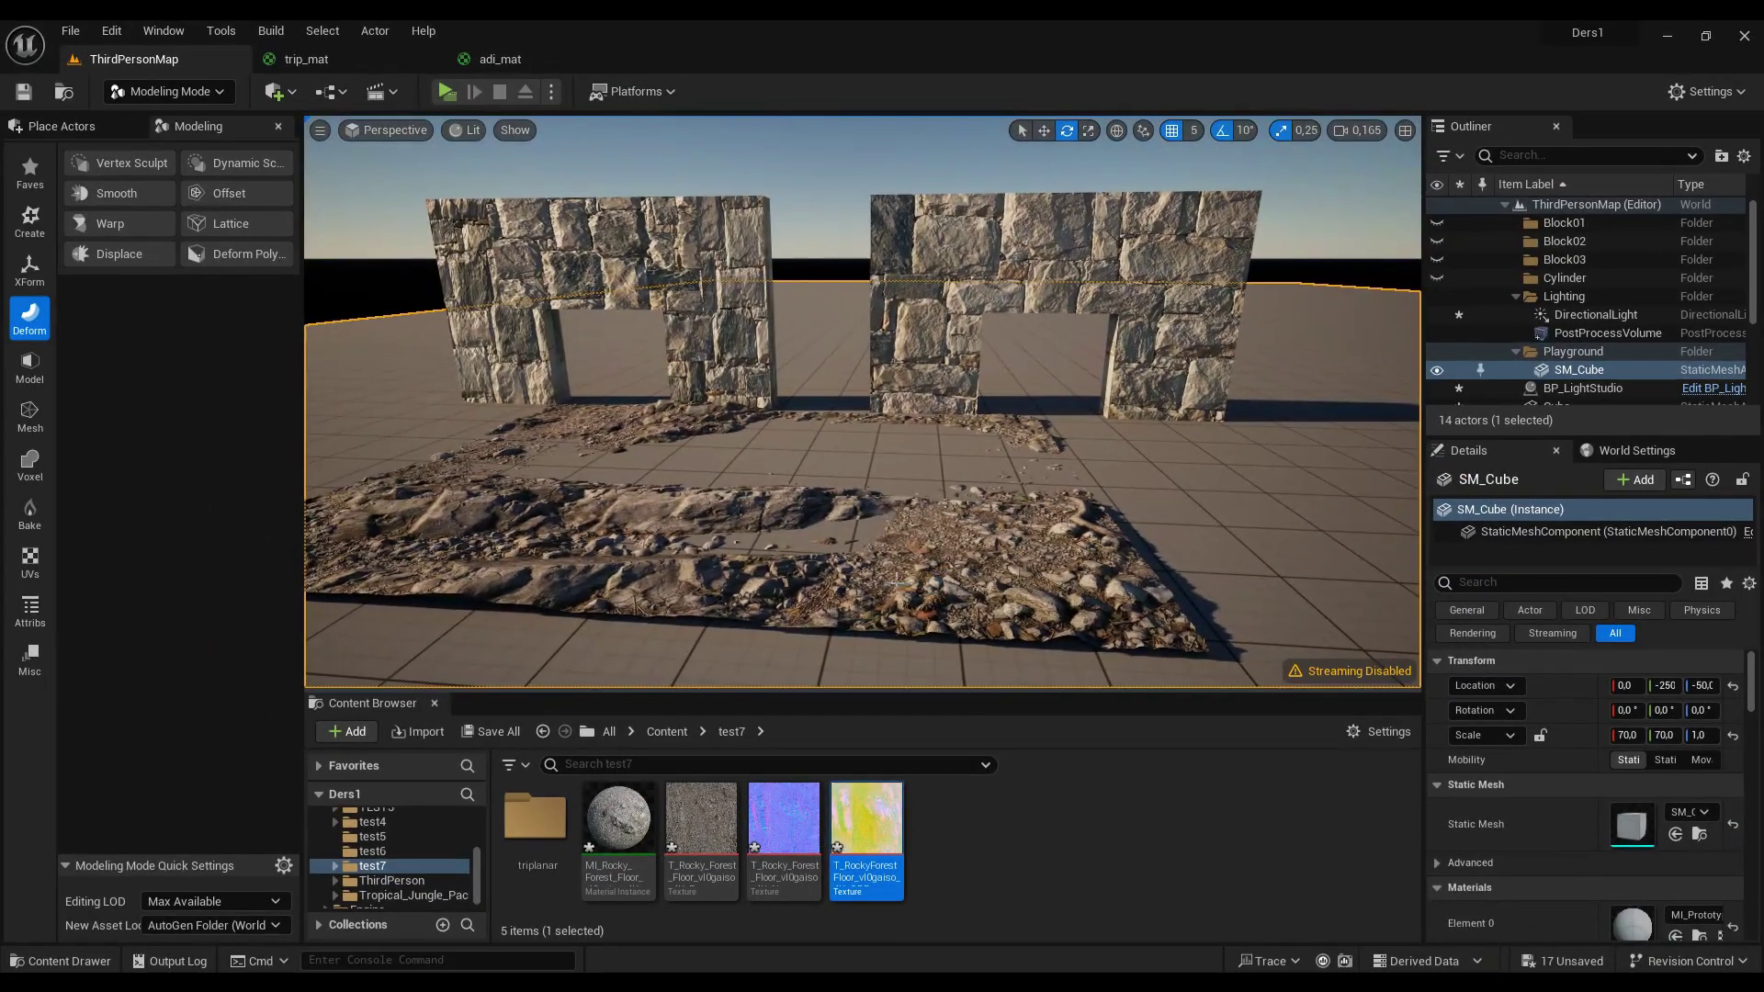
right_drag(883, 602, 883, 602)
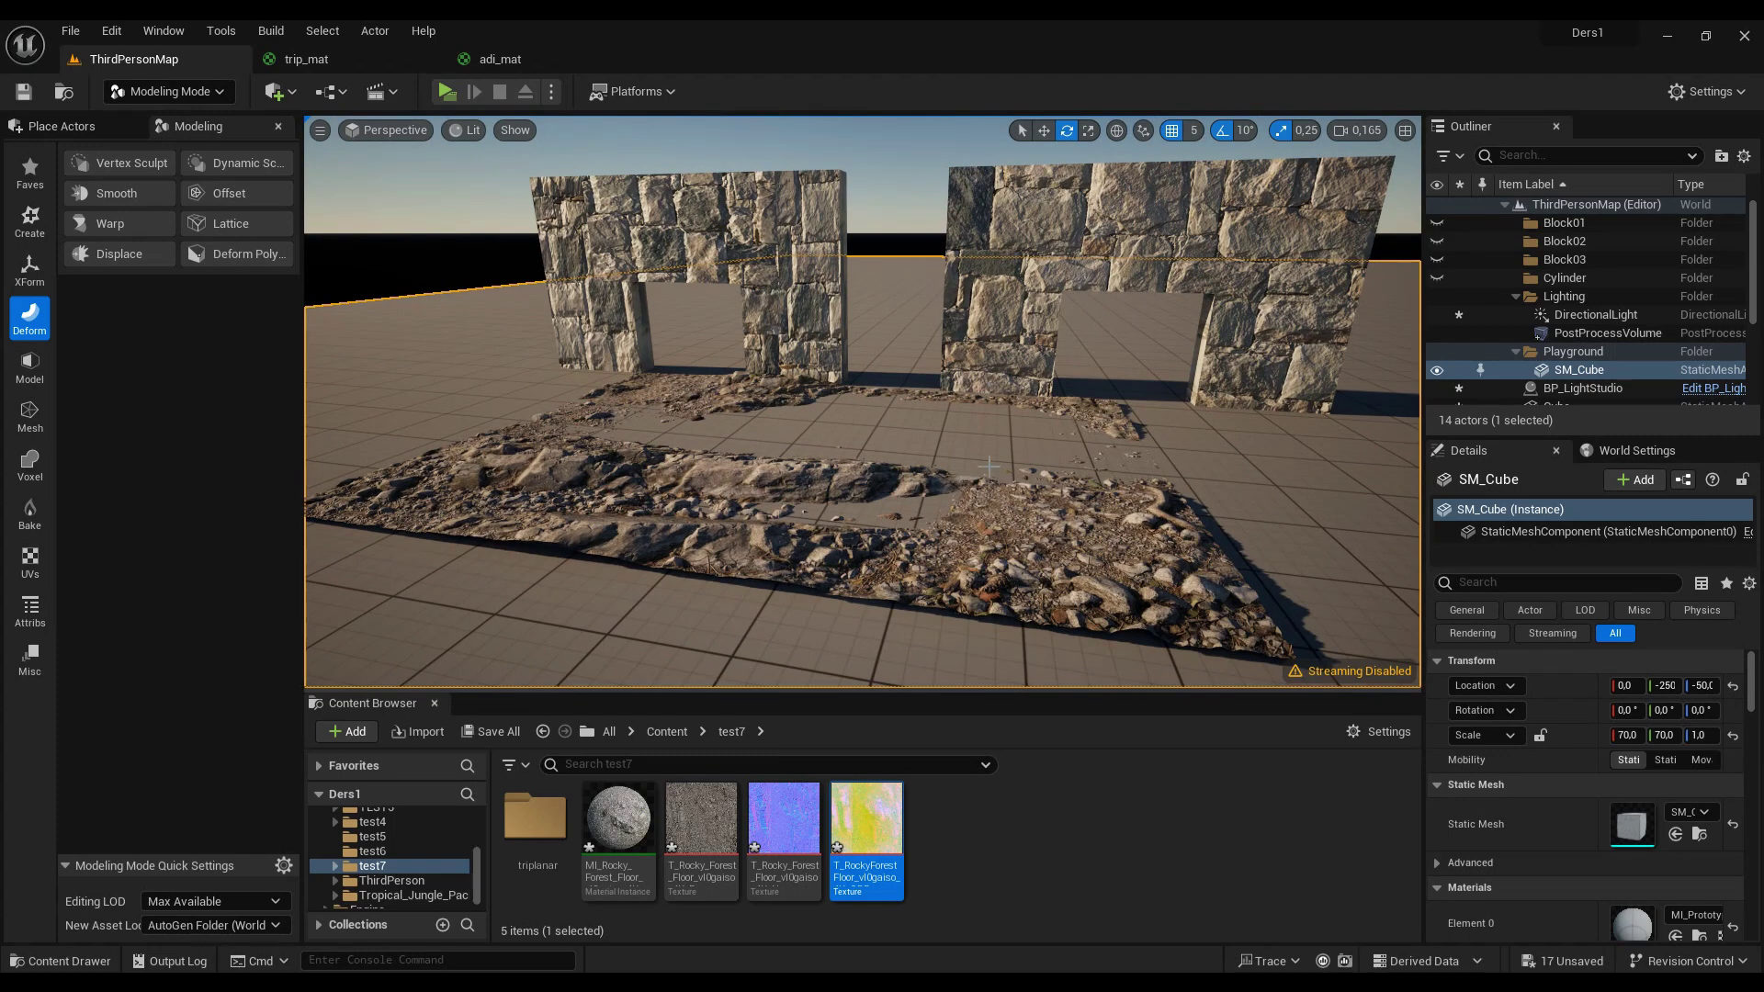
right_drag(988, 467, 965, 482)
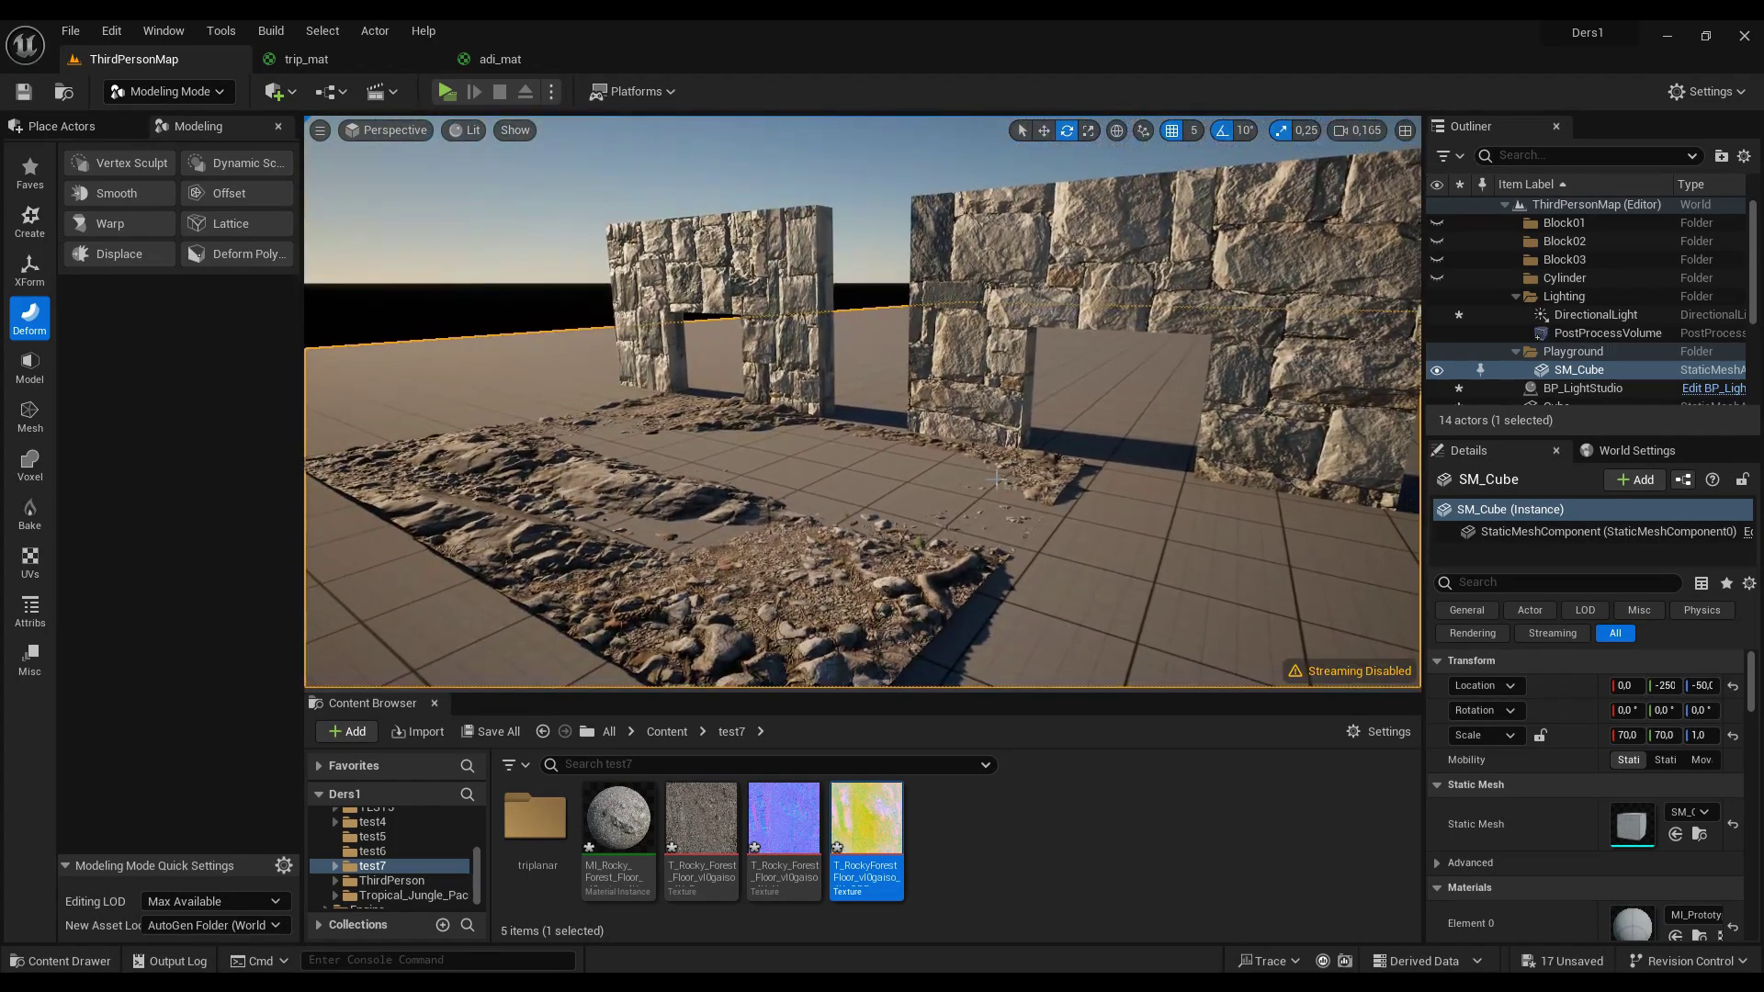